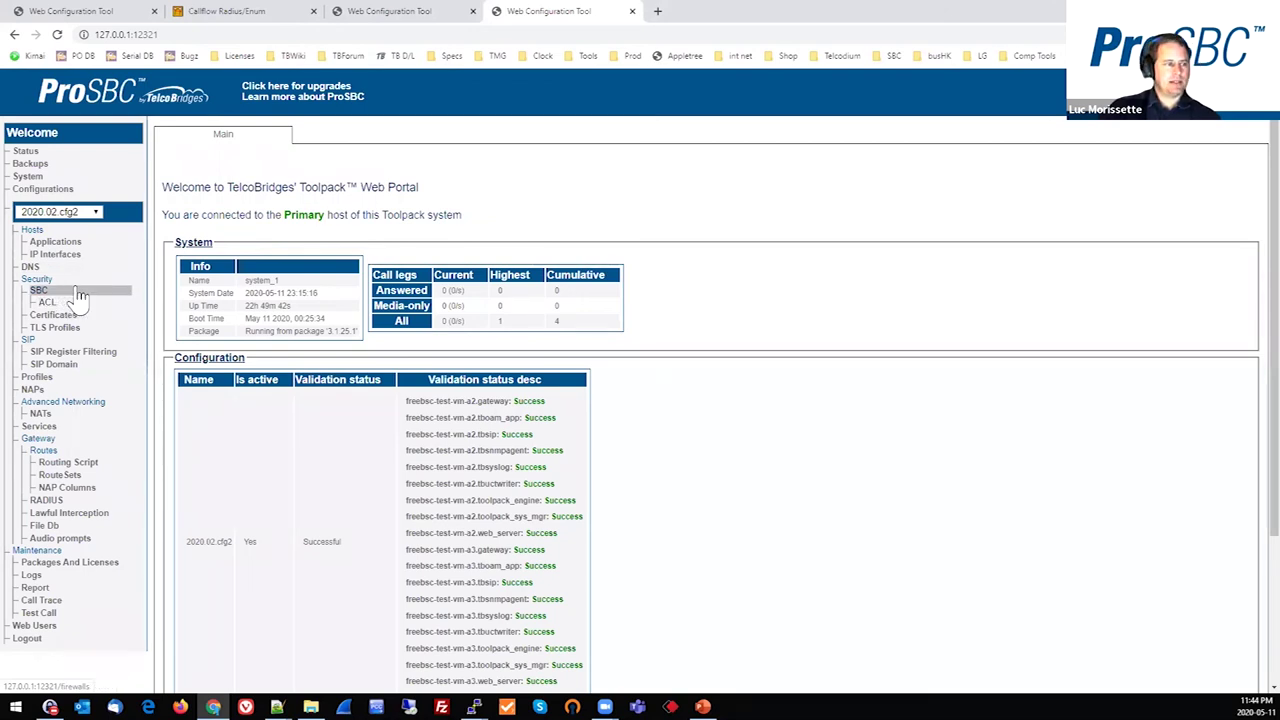
Step: Zoom in the welcome portal page and open the Hosts IP Interfaces list
key("ctrl+plus")
key("ctrl+plus")
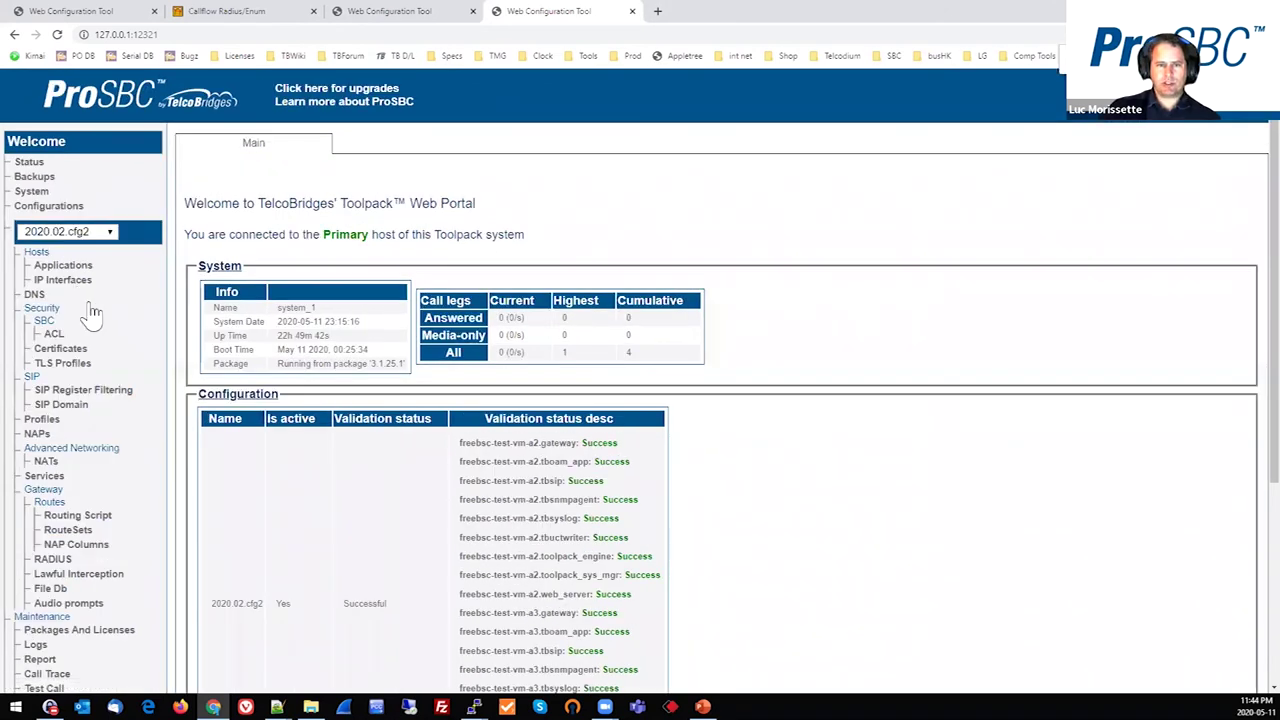
scroll(90, 313, "down", 2)
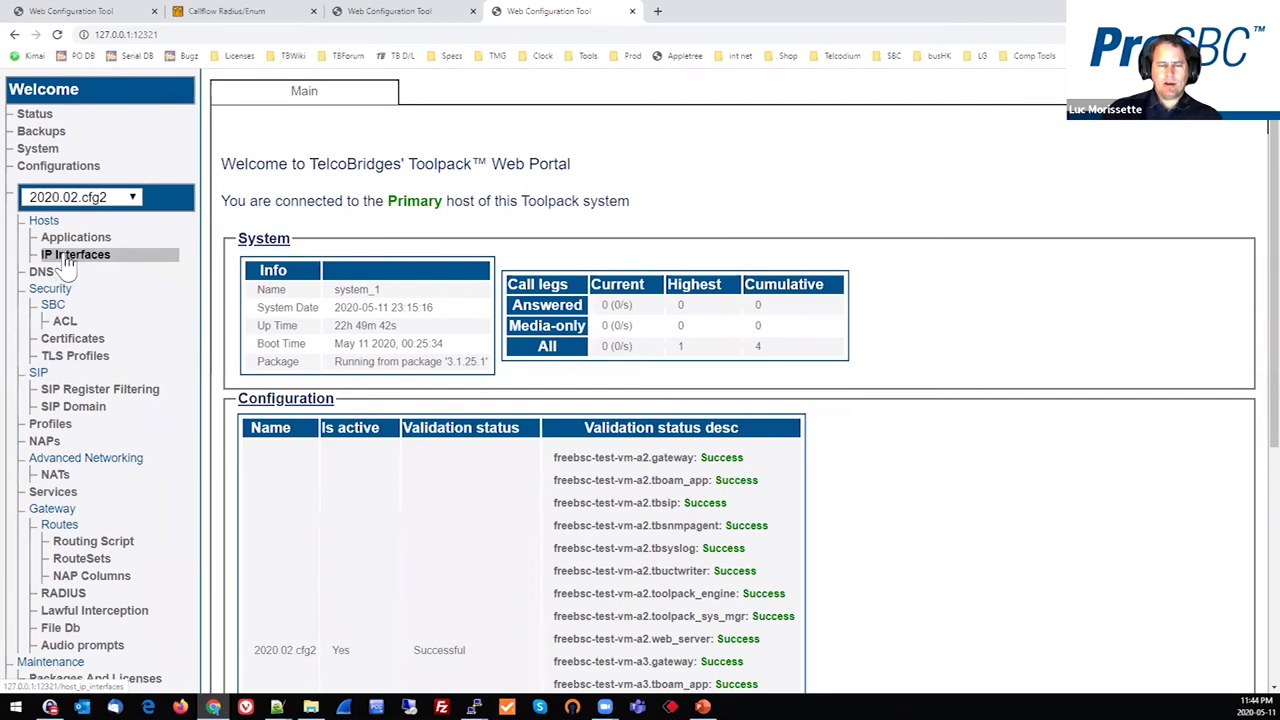
left_click(68, 259)
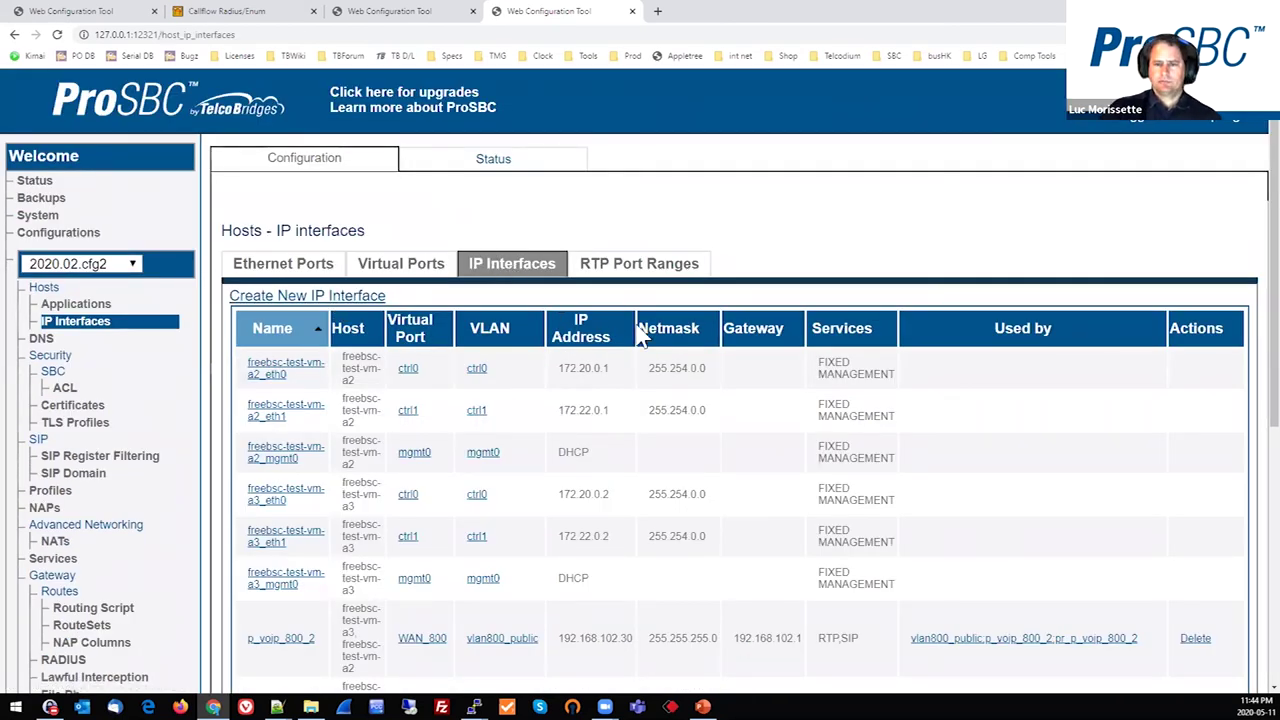
Step: Adjust the page zoom and highlight the mgmt0 interface's host, port and DHCP address
key("ctrl+minus")
key("ctrl+plus")
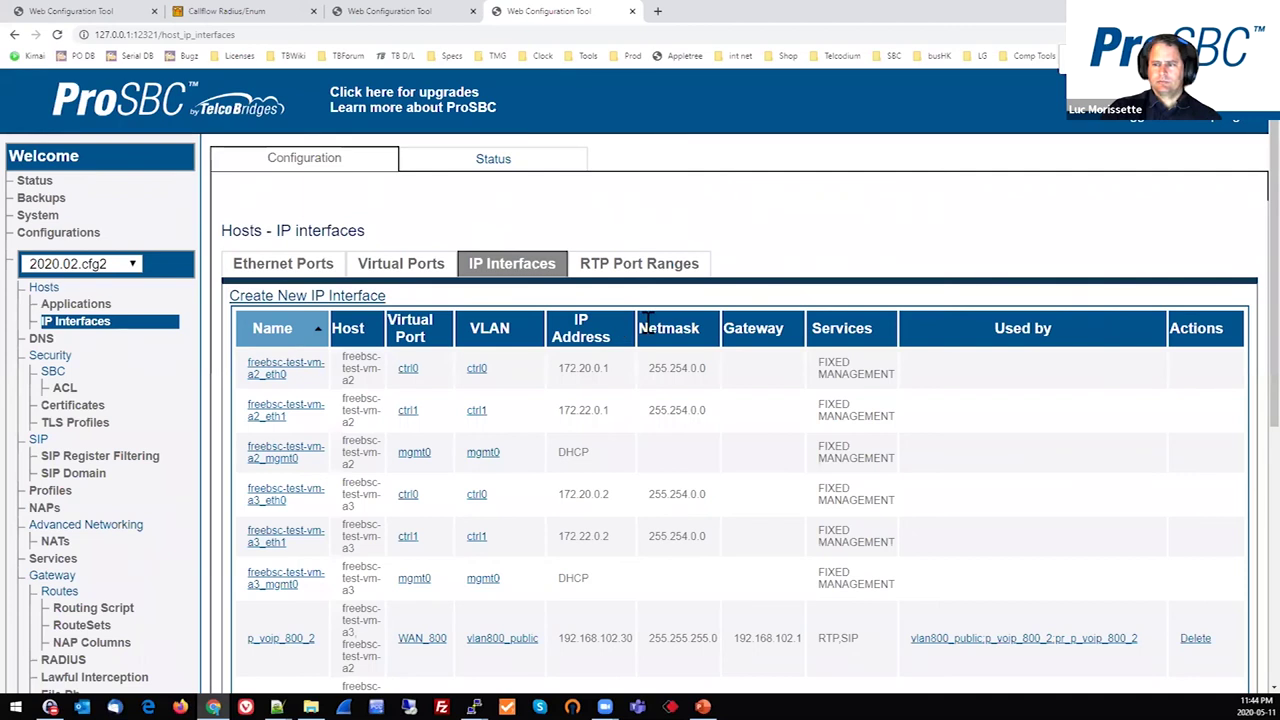
key("ctrl+minus")
scroll(651, 334, "down", 2)
key("ctrl+plus")
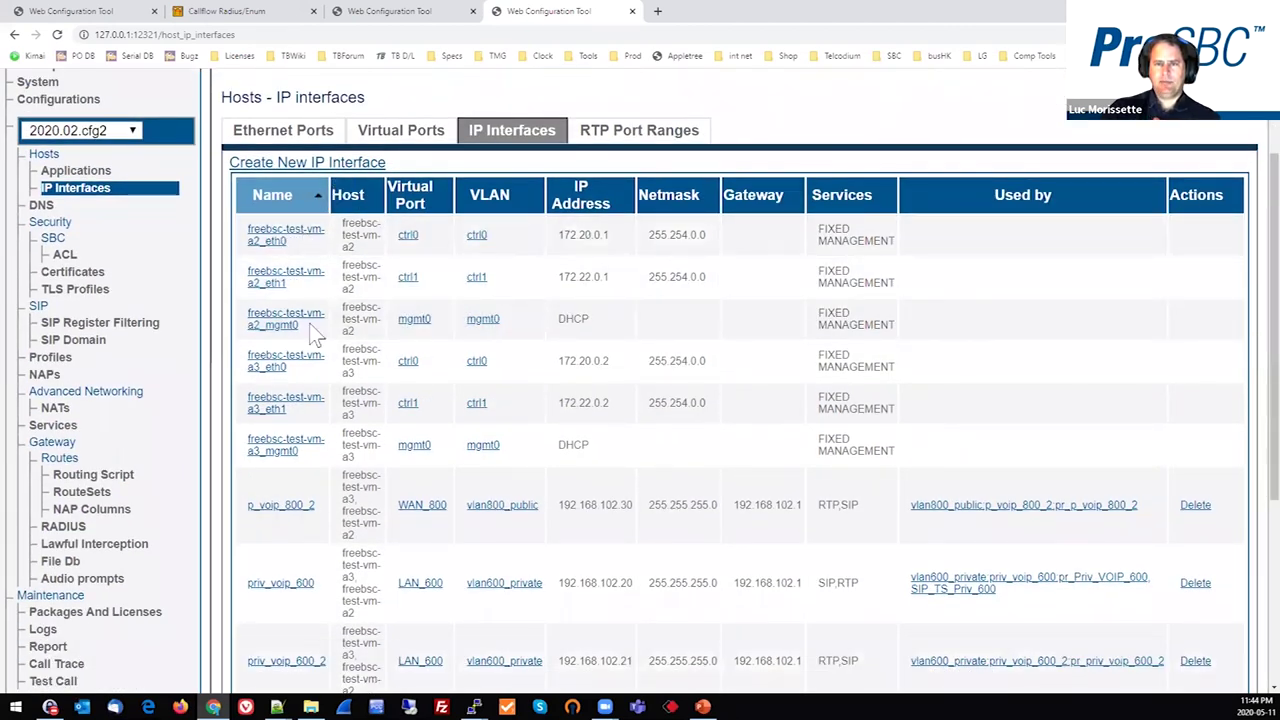
scroll(350, 564, "down", 1)
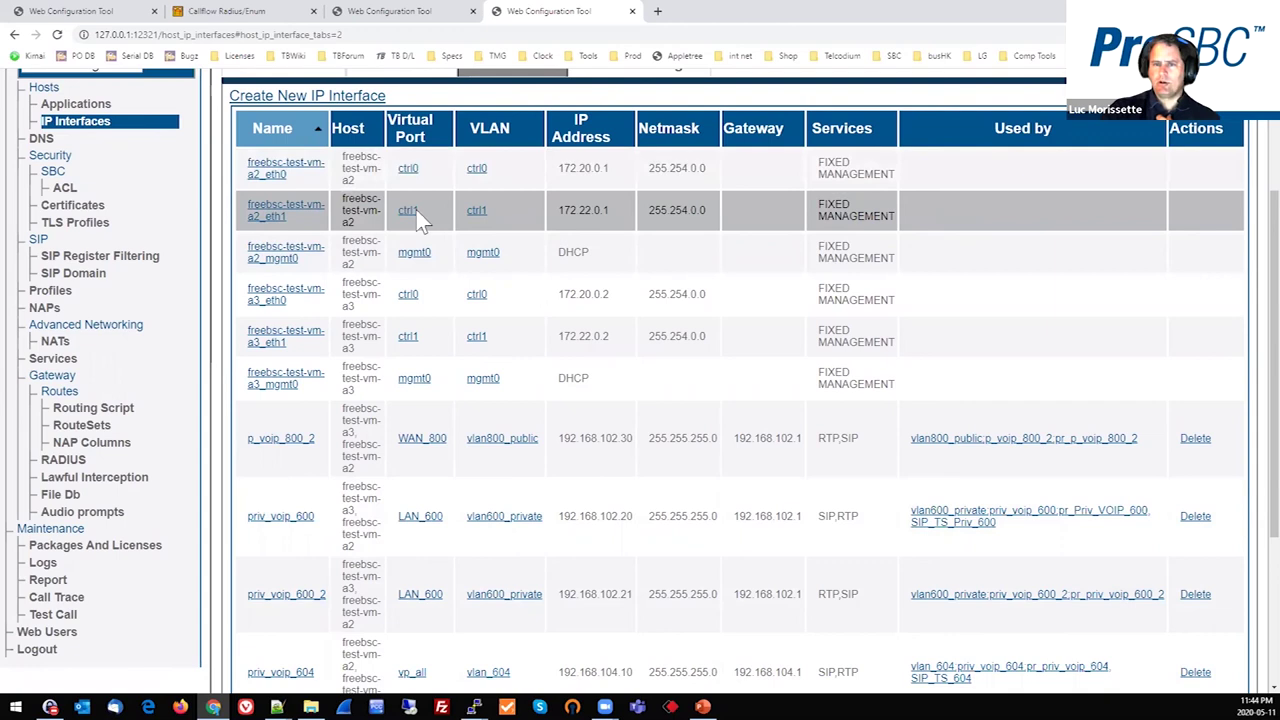
left_click_drag(430, 252, 378, 258)
left_click_drag(602, 262, 549, 250)
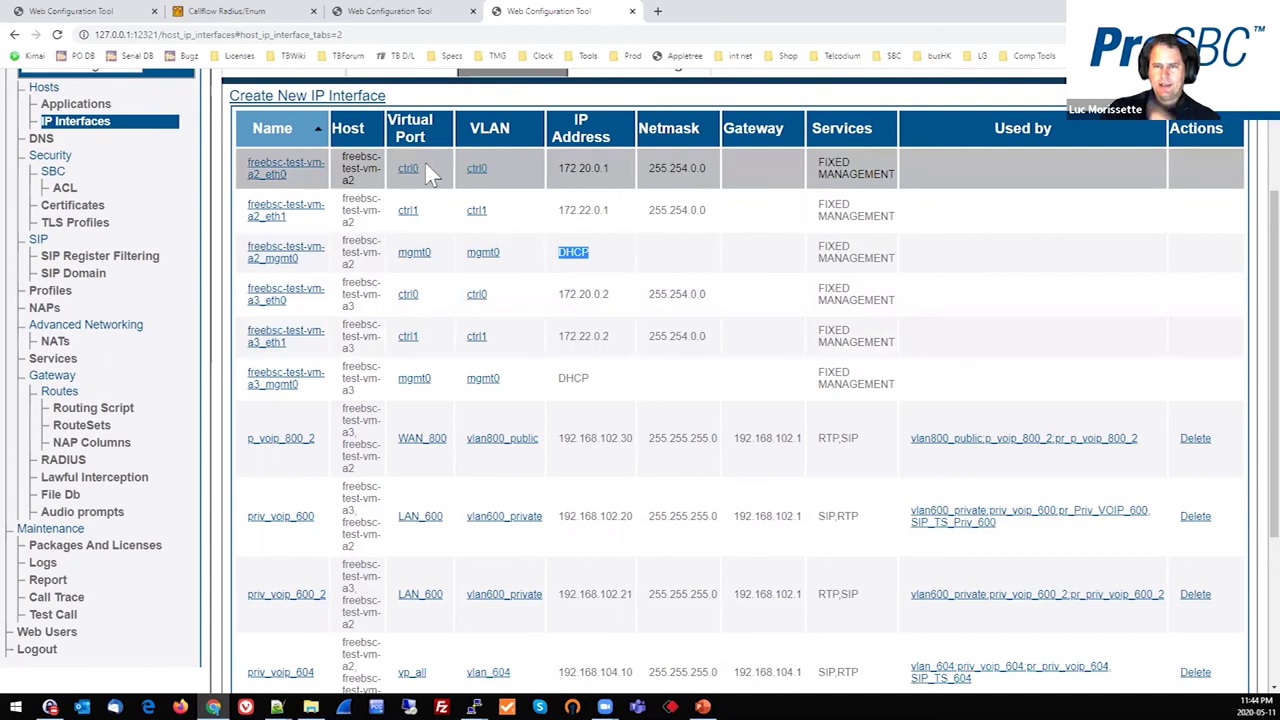
Step: Highlight the first interface's ctrl0 virtual port and IP address, then show the Ethernet Ports list
left_click_drag(430, 170, 400, 176)
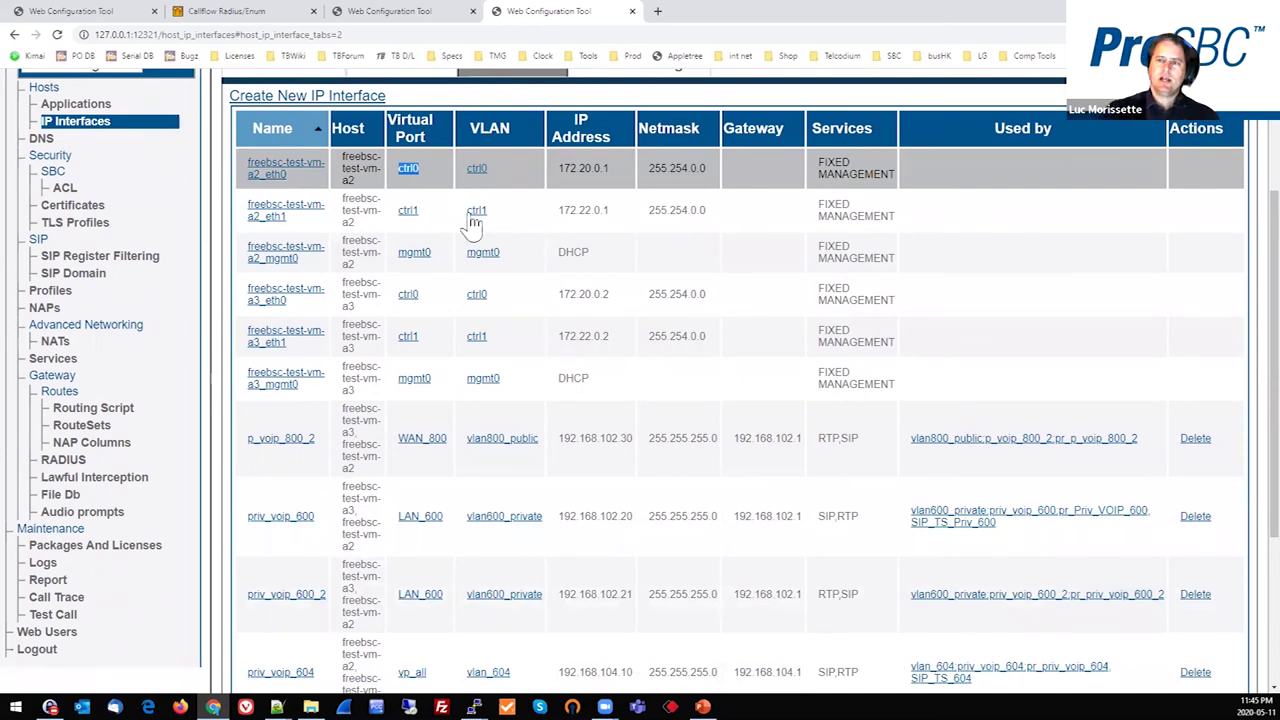
left_click_drag(557, 168, 614, 177)
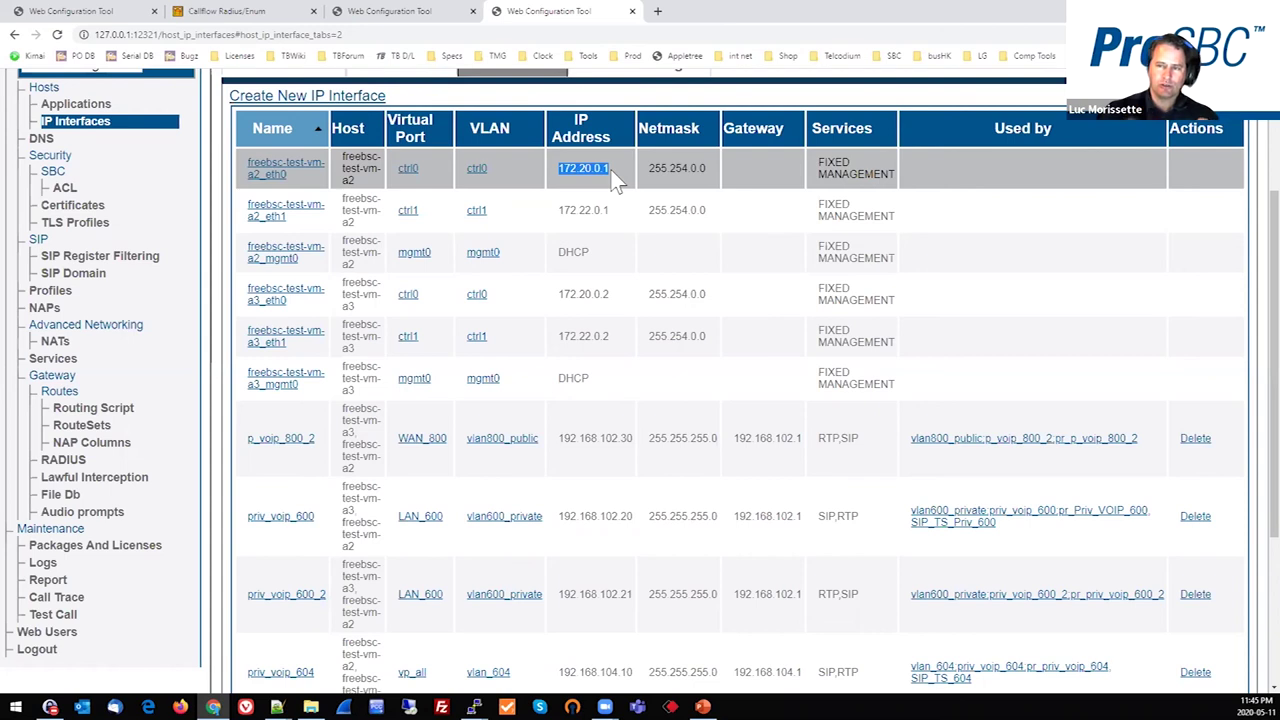
left_click(555, 176)
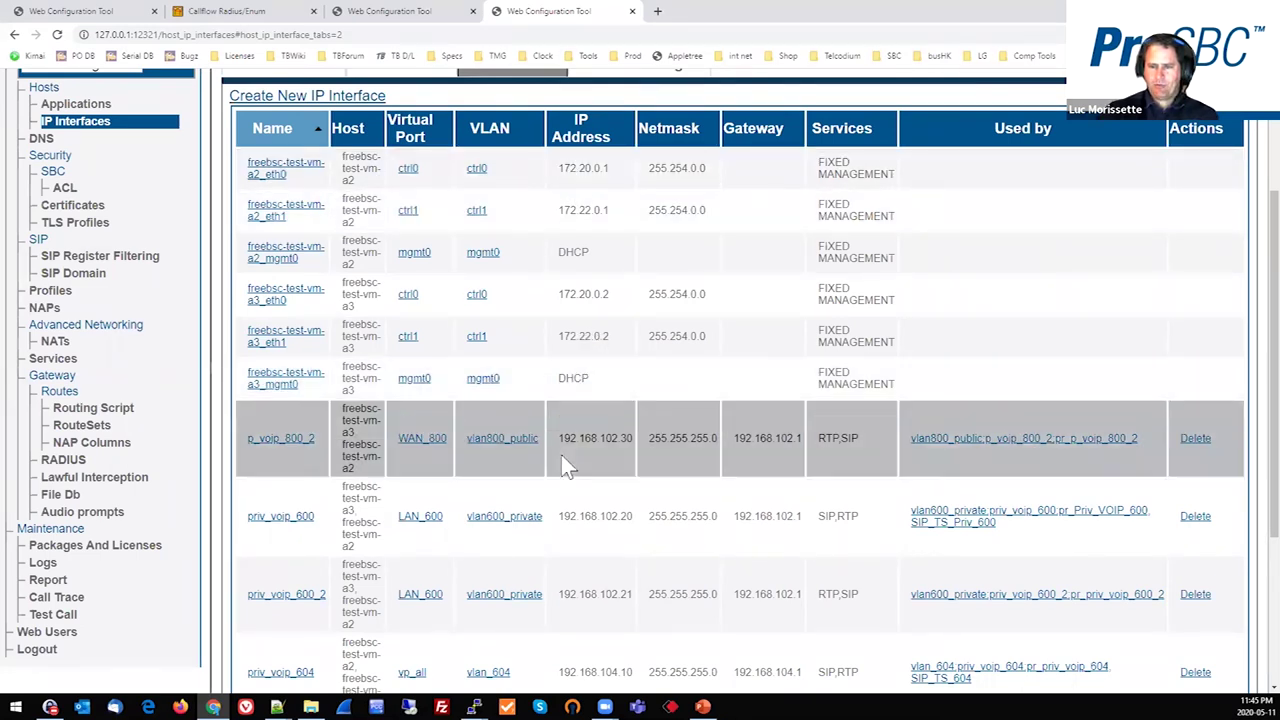
scroll(429, 250, "up", 2)
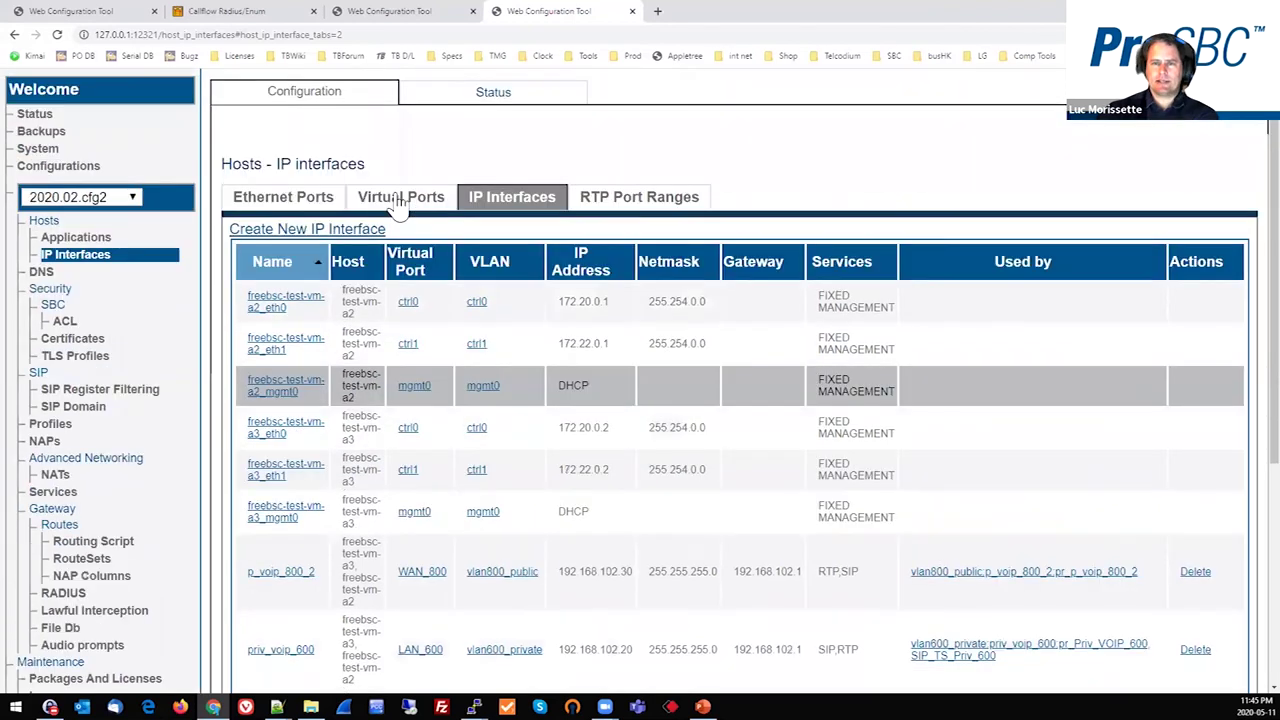
left_click(325, 203)
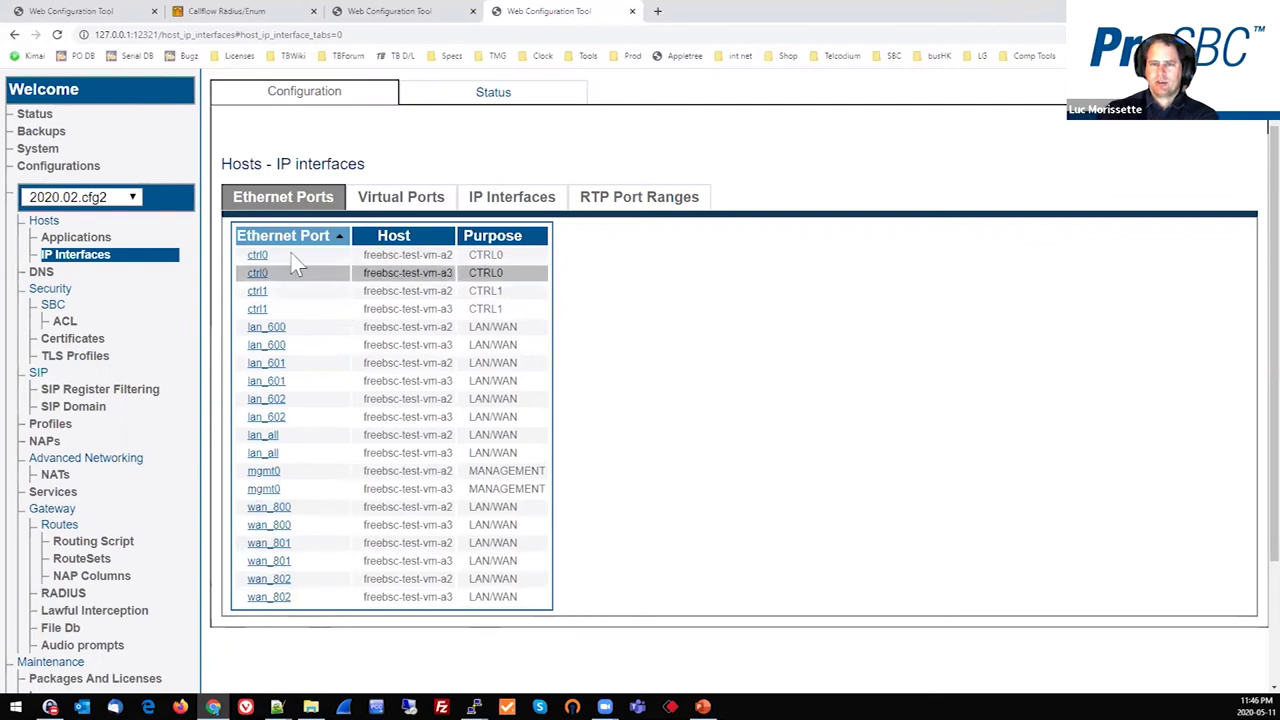
Step: Highlight the control, lan, management and wan Ethernet port rows, then show the Virtual Ports list
left_click_drag(505, 318, 476, 260)
left_click_drag(470, 345, 520, 399)
mouse_move(562, 503)
left_mouse_down()
mouse_move(508, 468)
mouse_move(557, 507)
left_mouse_up()
left_click(557, 507)
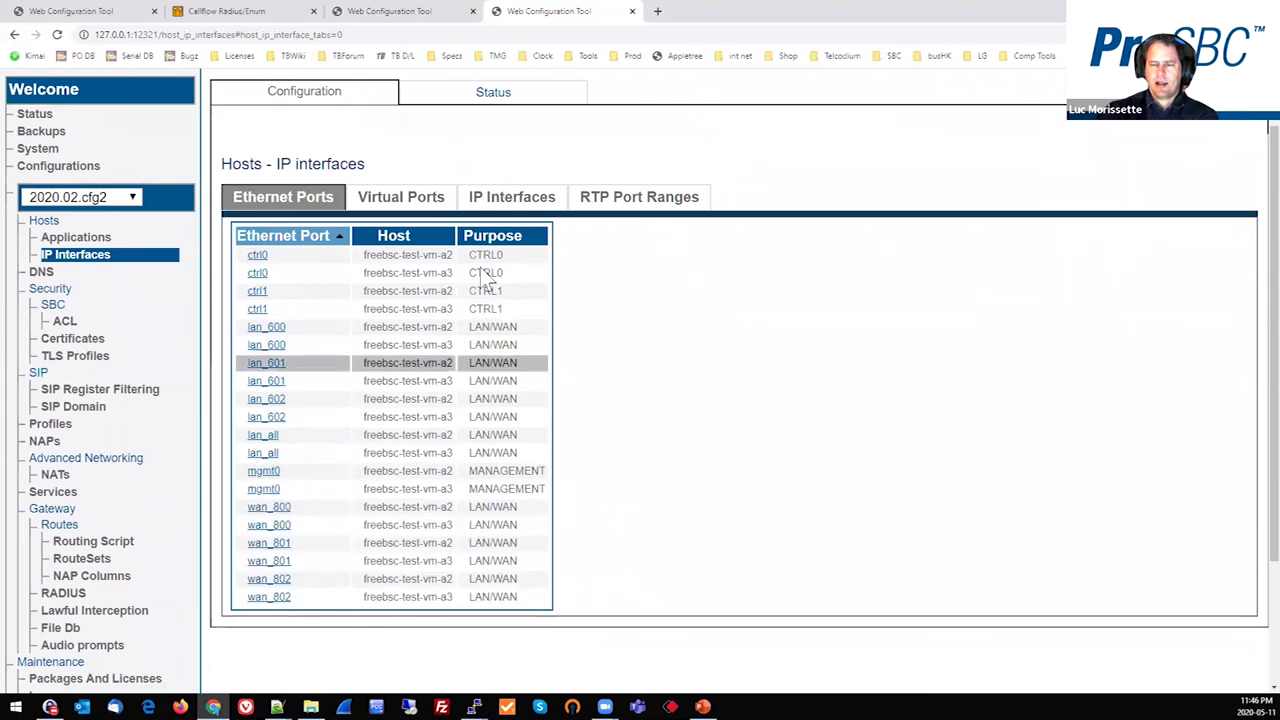
left_click(398, 198)
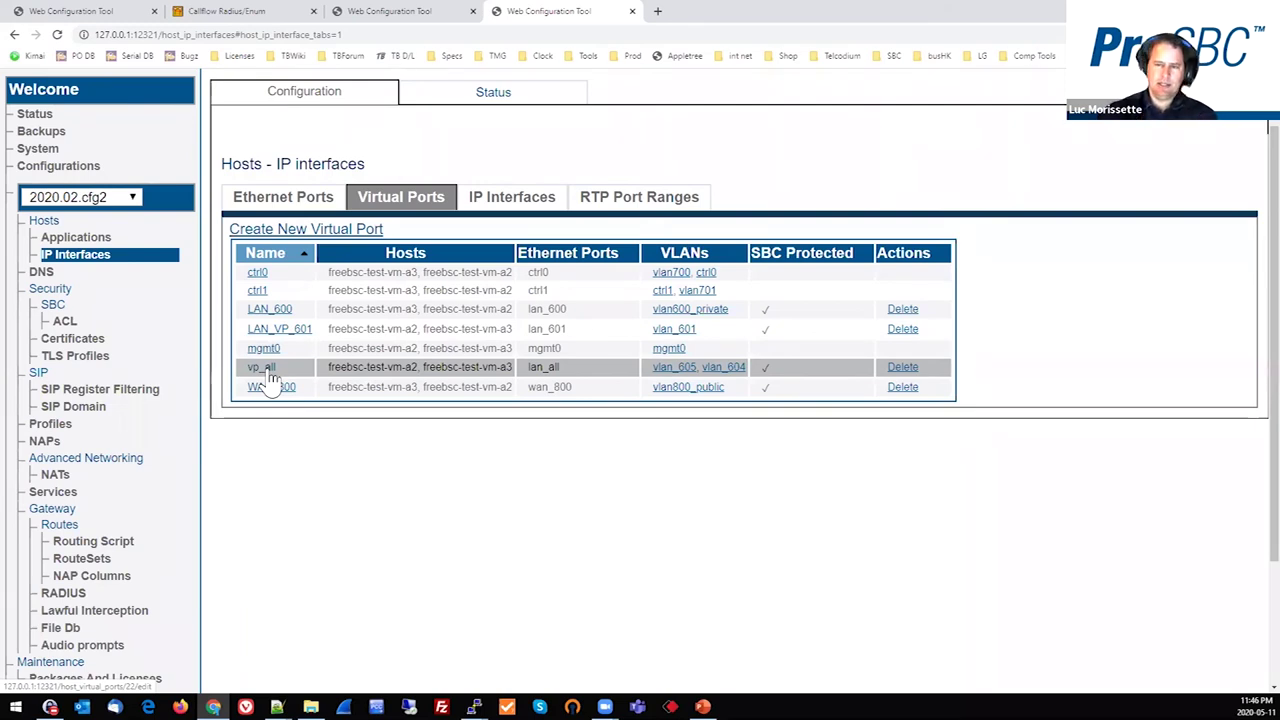
left_click(280, 311)
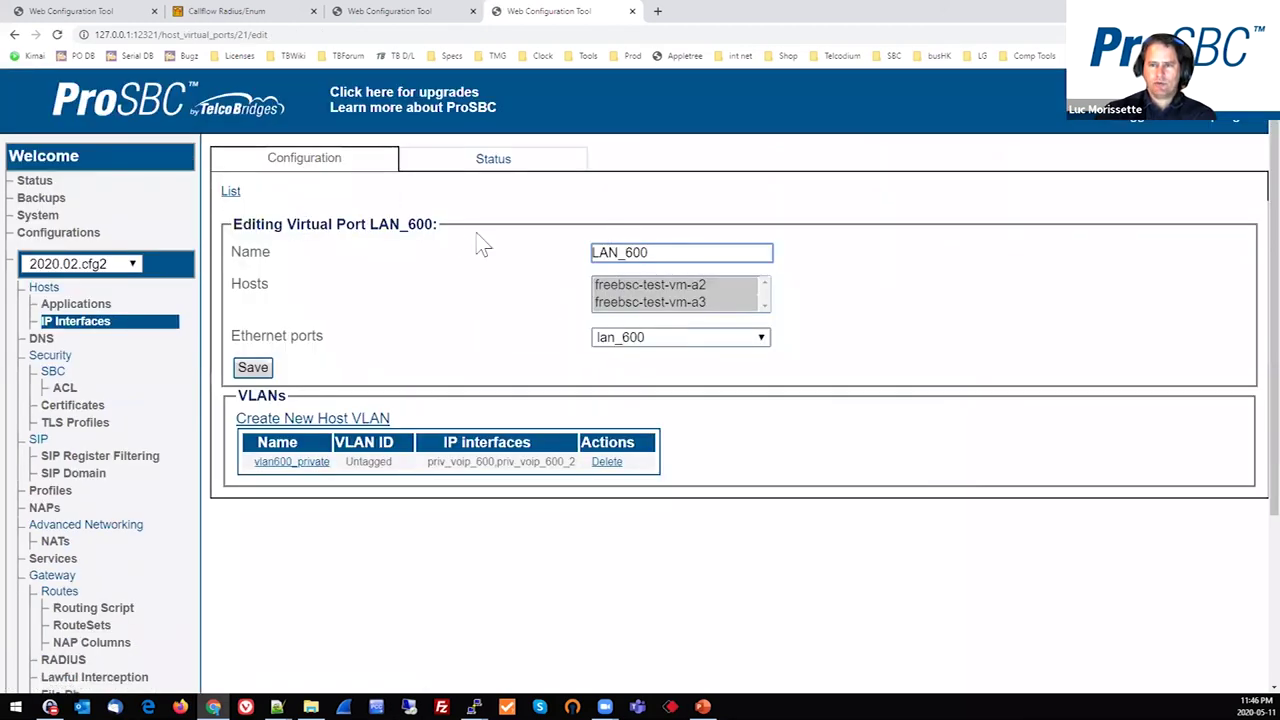
left_click(689, 340)
left_click(700, 338)
left_click_drag(340, 490, 393, 462)
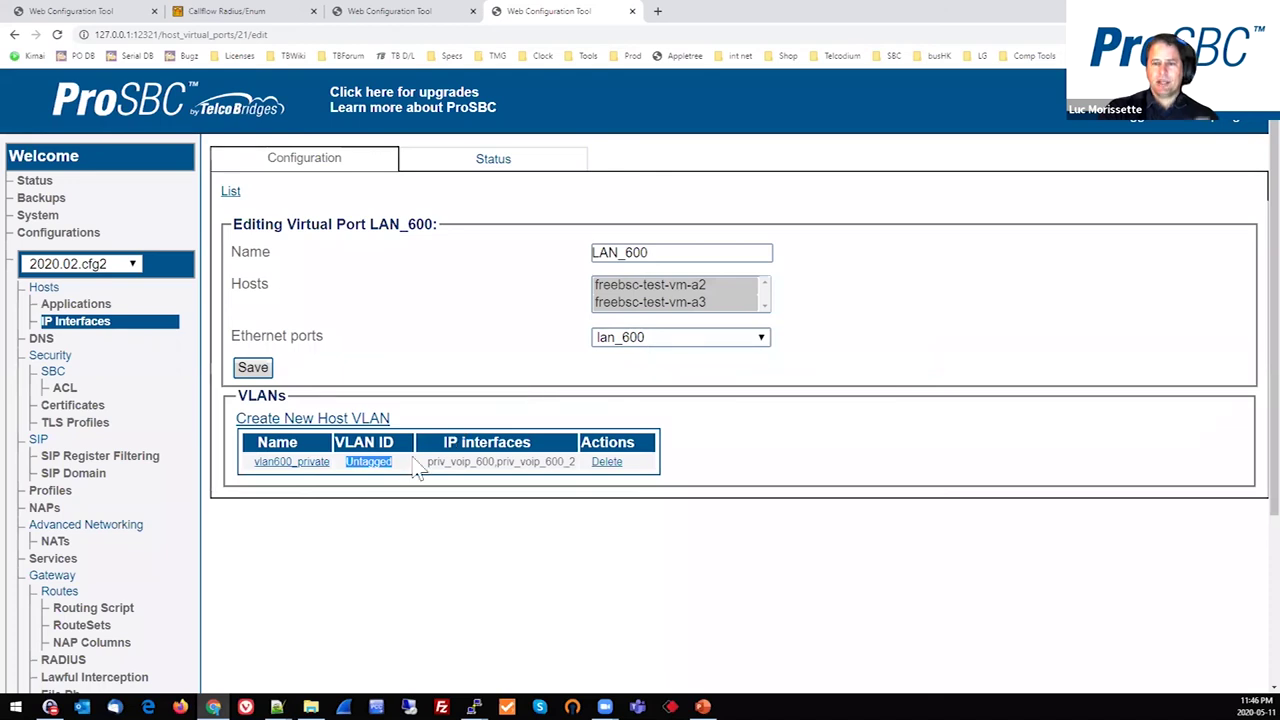
left_click_drag(400, 464, 346, 465)
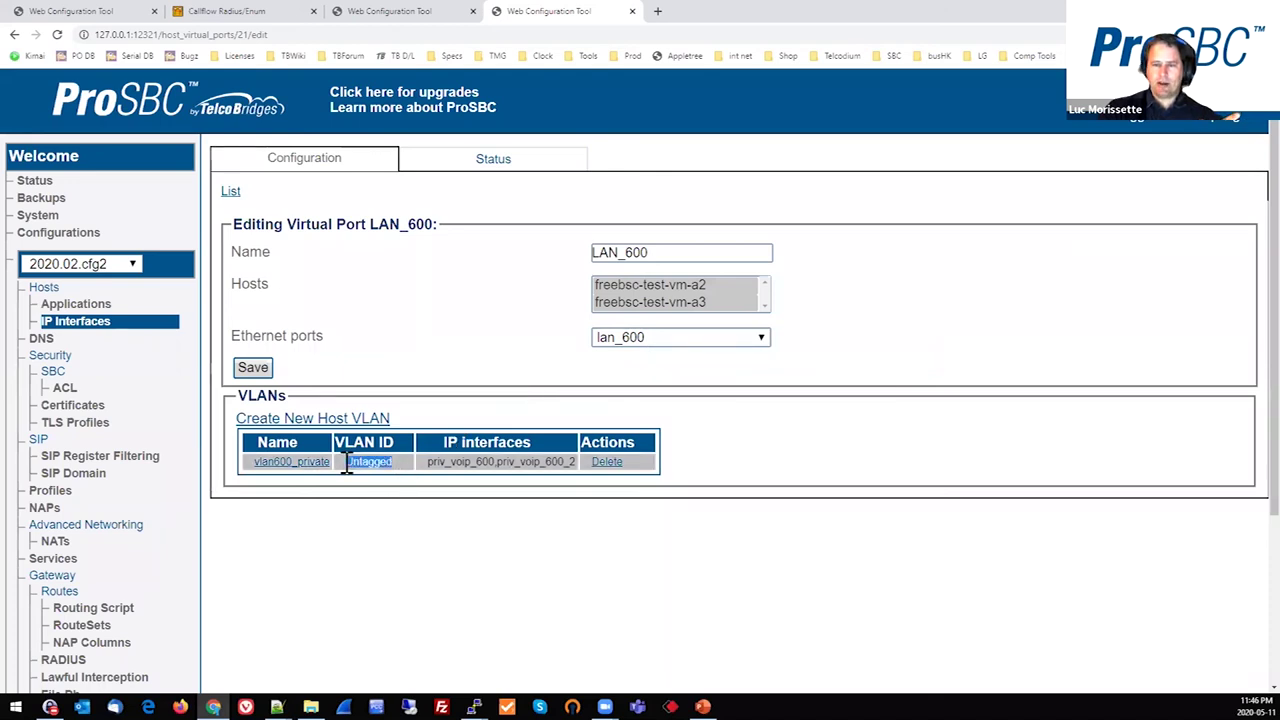
key("alt+Left")
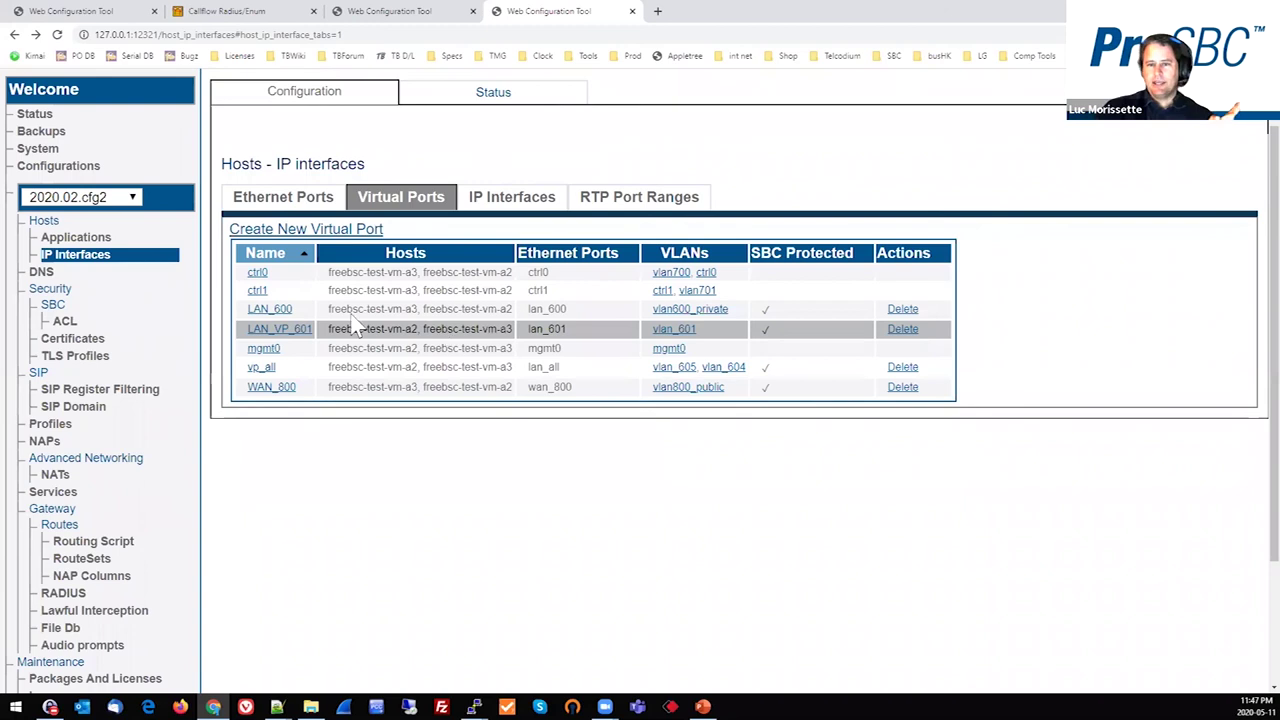
Step: Open the vp_all virtual port, point out its name, and open VLAN vlan_605
left_click(262, 372)
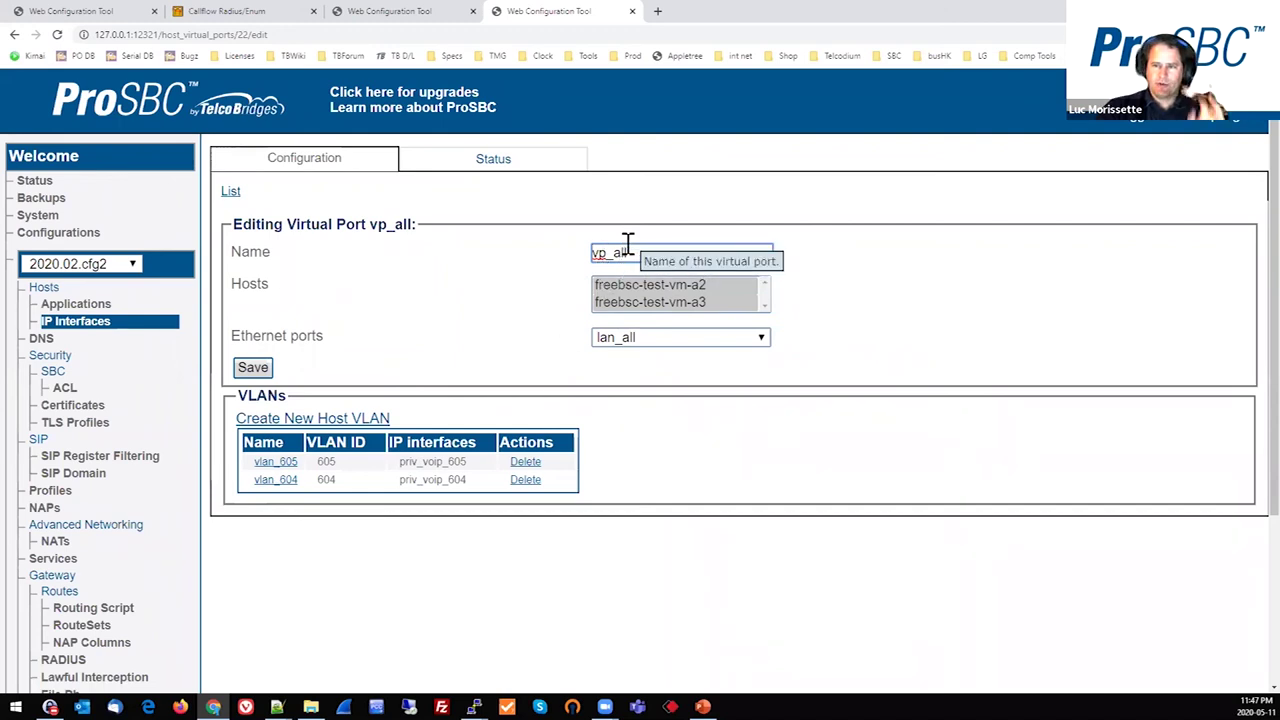
left_click(631, 250)
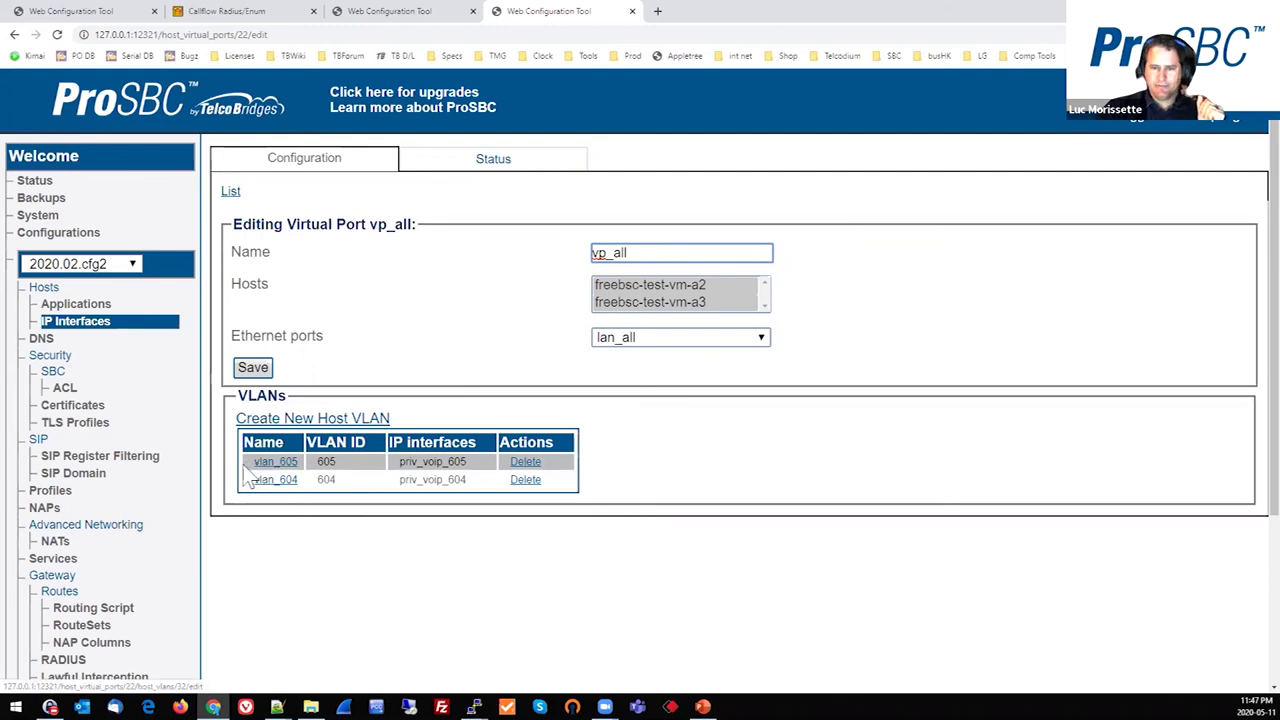
left_click(276, 462)
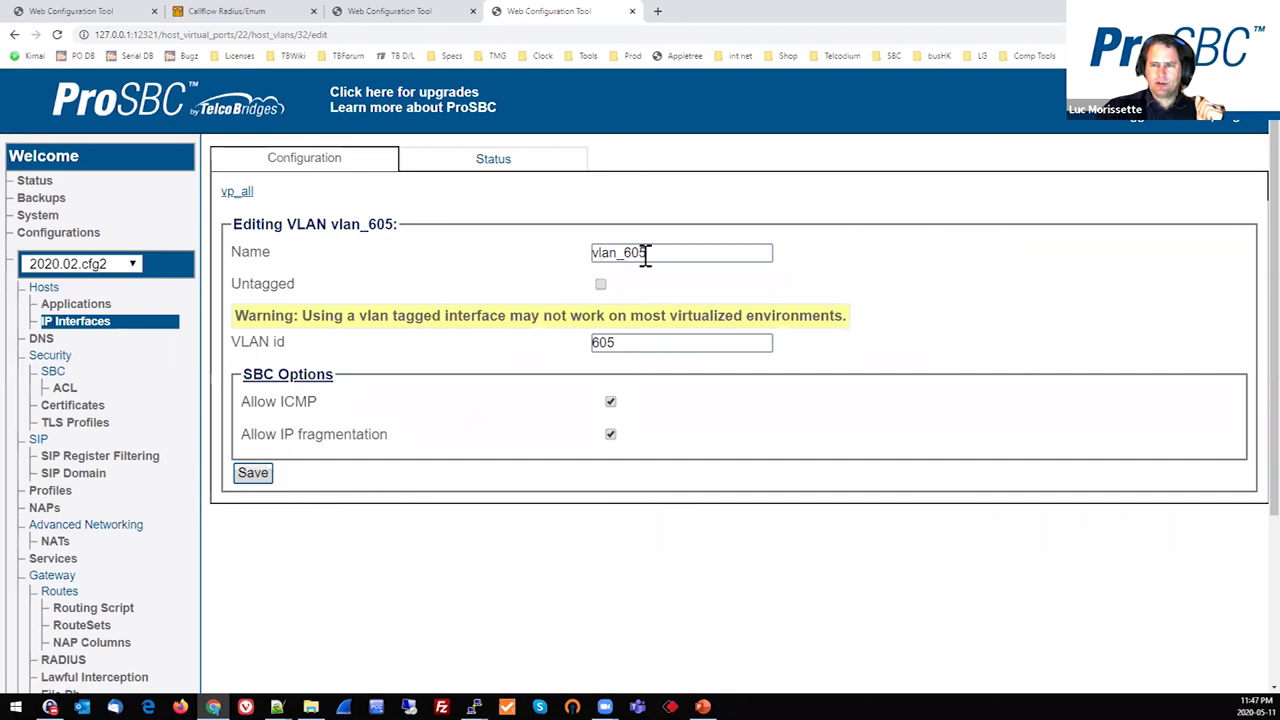
Step: Review vlan_605's VLAN id 605 and Allow ICMP fragmentation option, then go back to the virtual ports
mouse_move(598, 343)
left_mouse_down()
mouse_move(653, 348)
mouse_move(588, 352)
left_mouse_up()
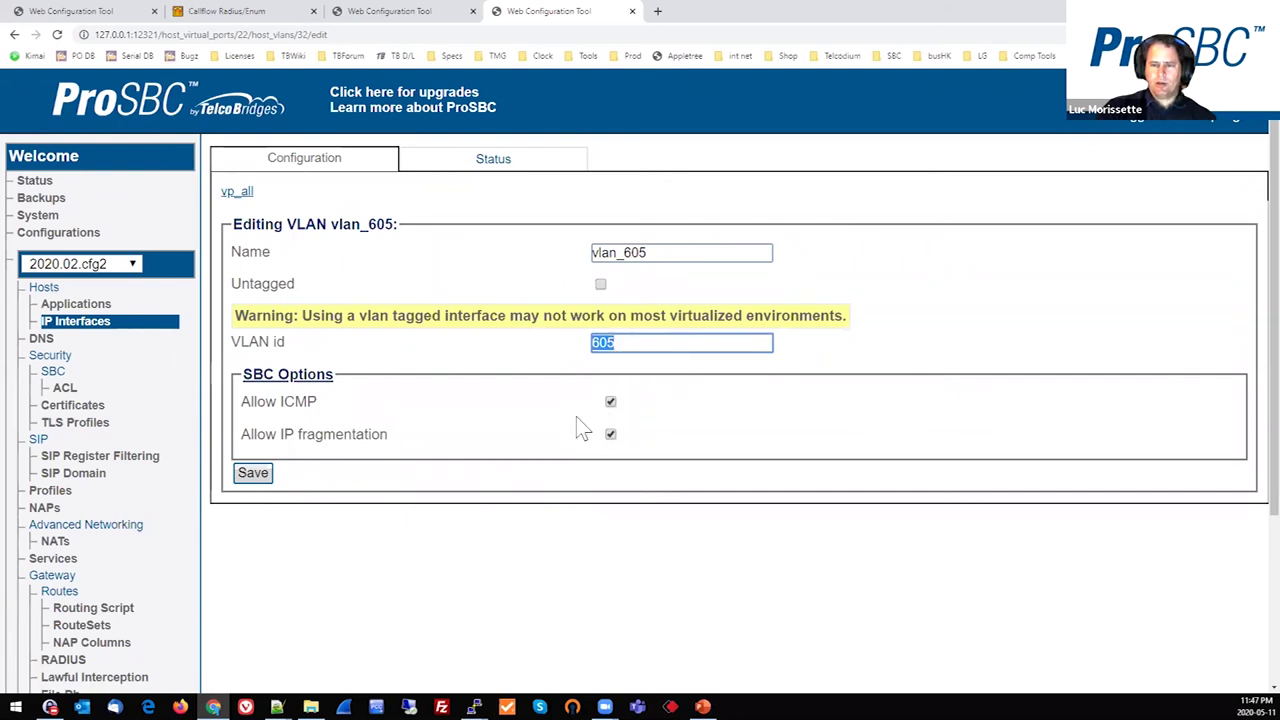
triple_click(343, 414)
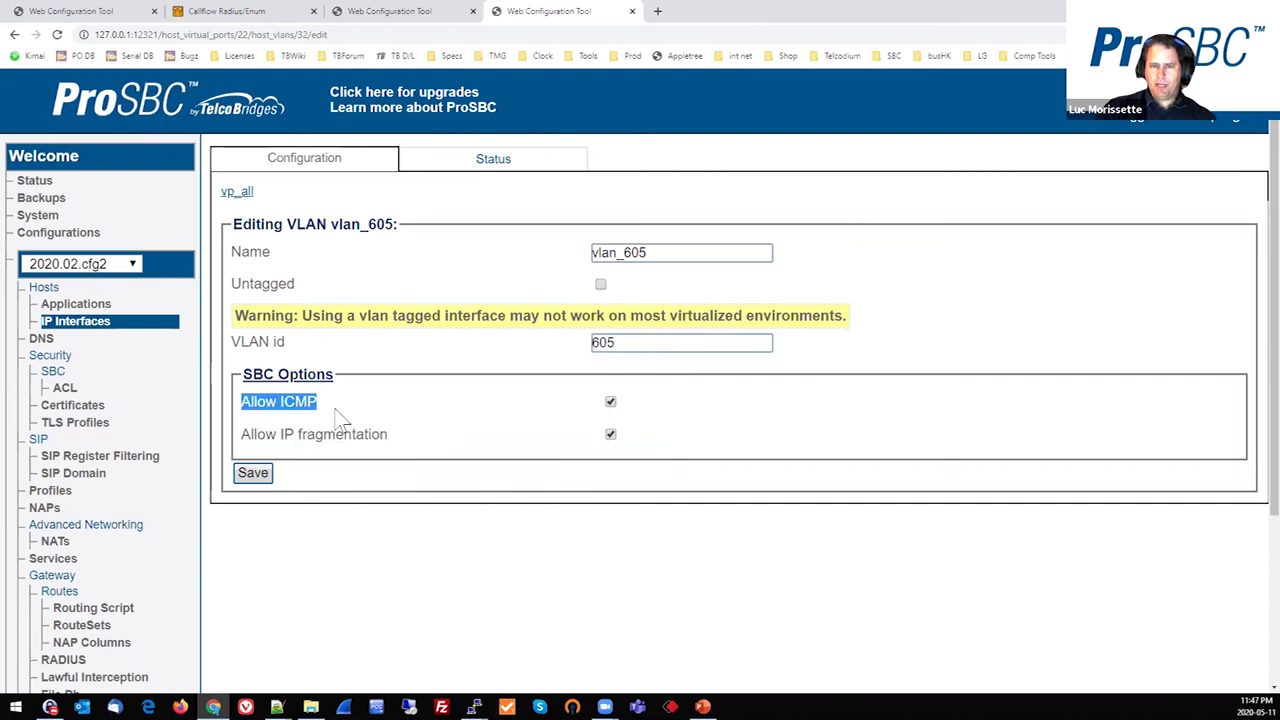
double_click(345, 434)
left_click(350, 440)
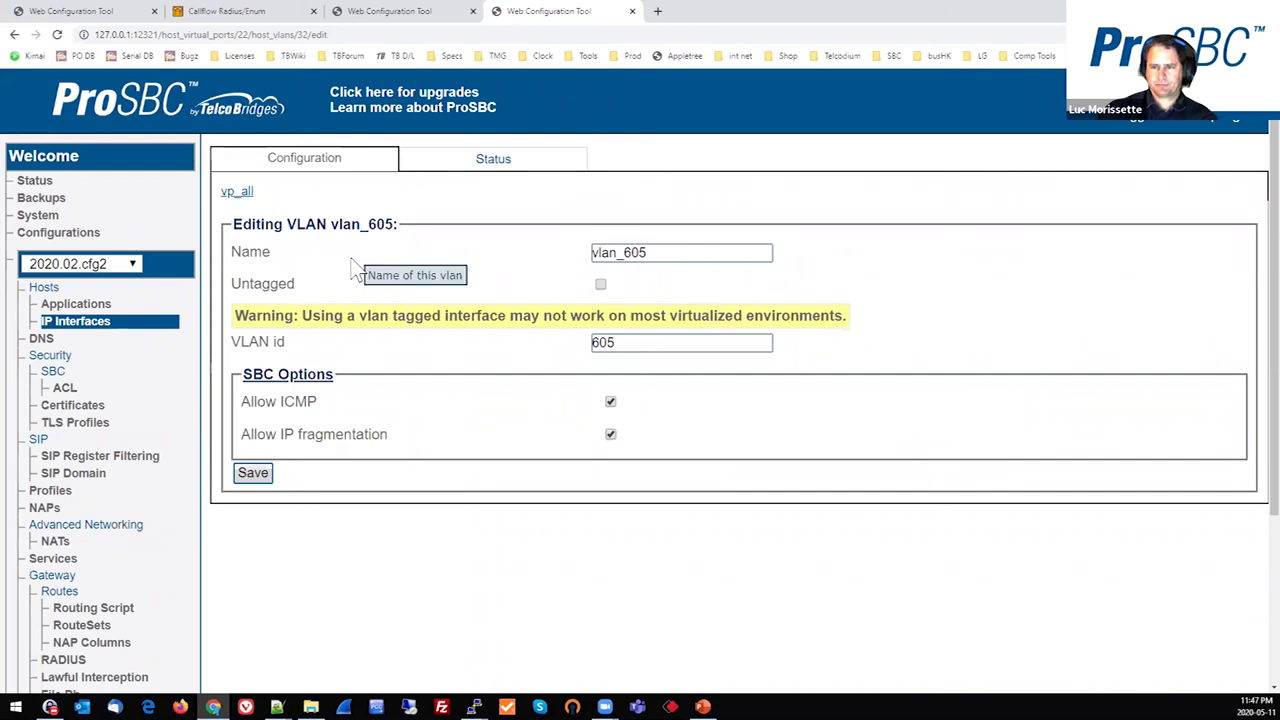
key("alt+Left")
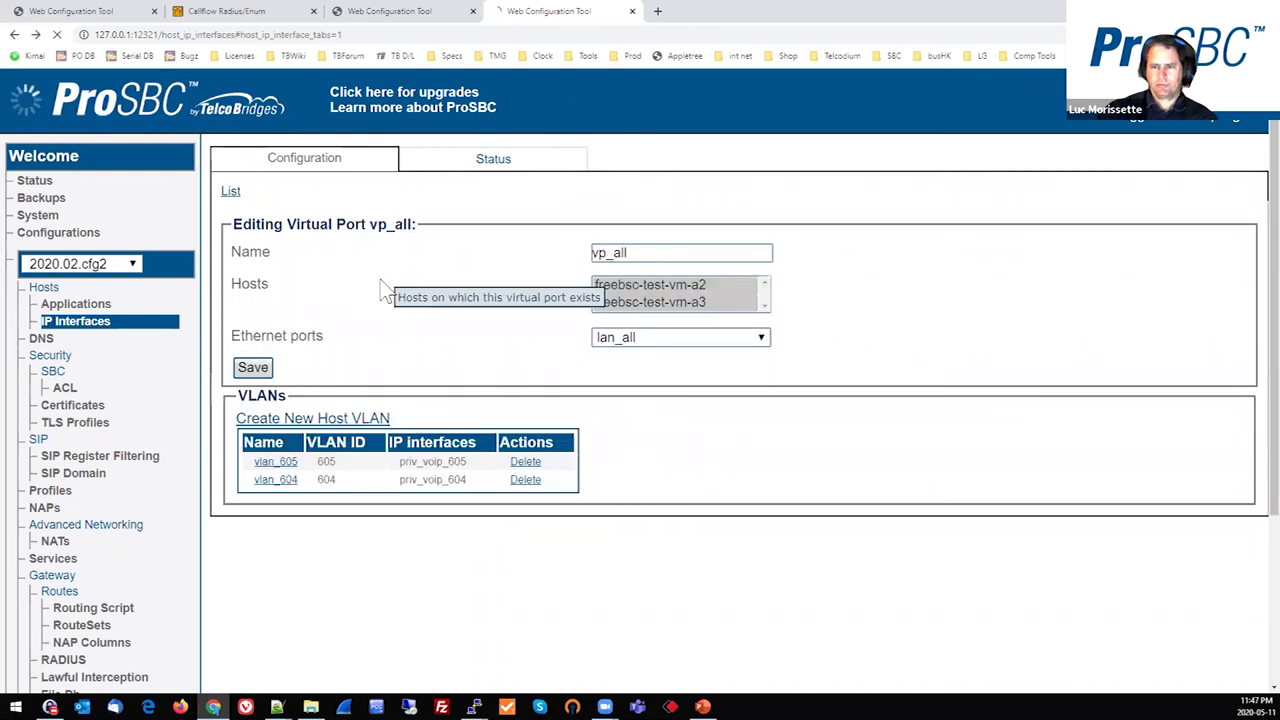
key("alt+Left")
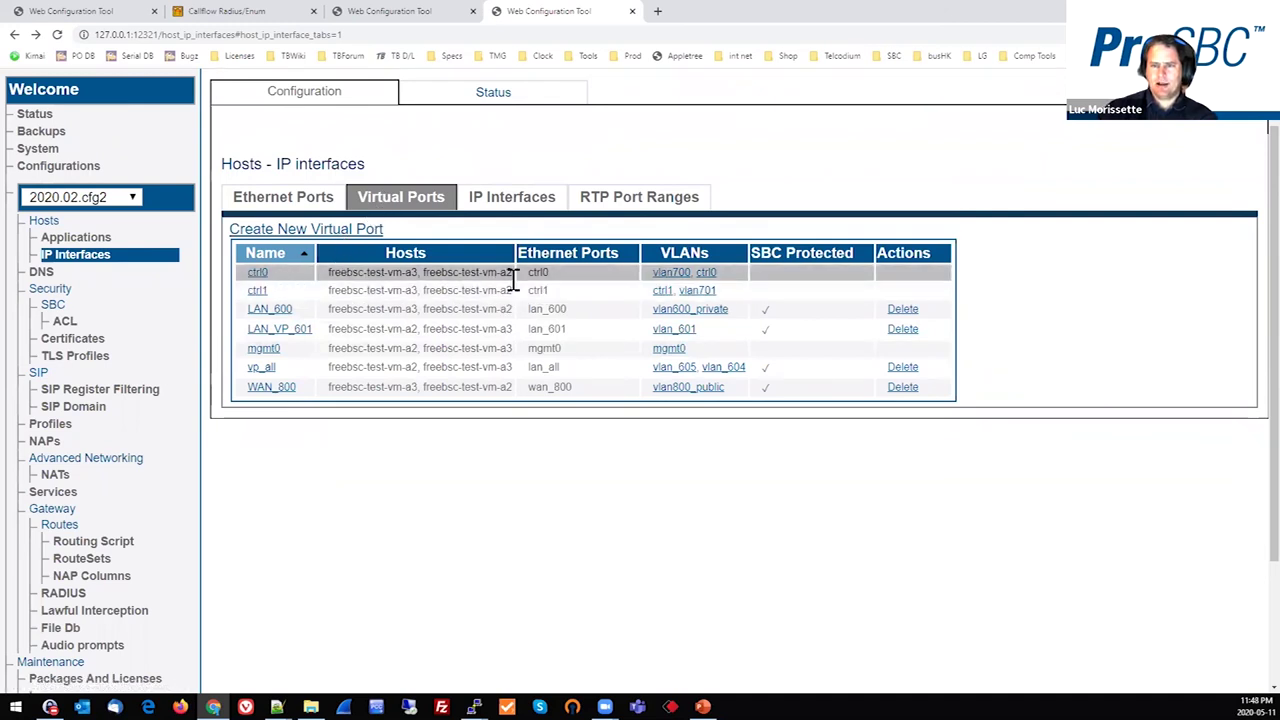
Step: Inspect ctrl0's VLANs sorted by ID and its read-only ctrl0 VLAN, then return to Virtual Ports
left_click(259, 276)
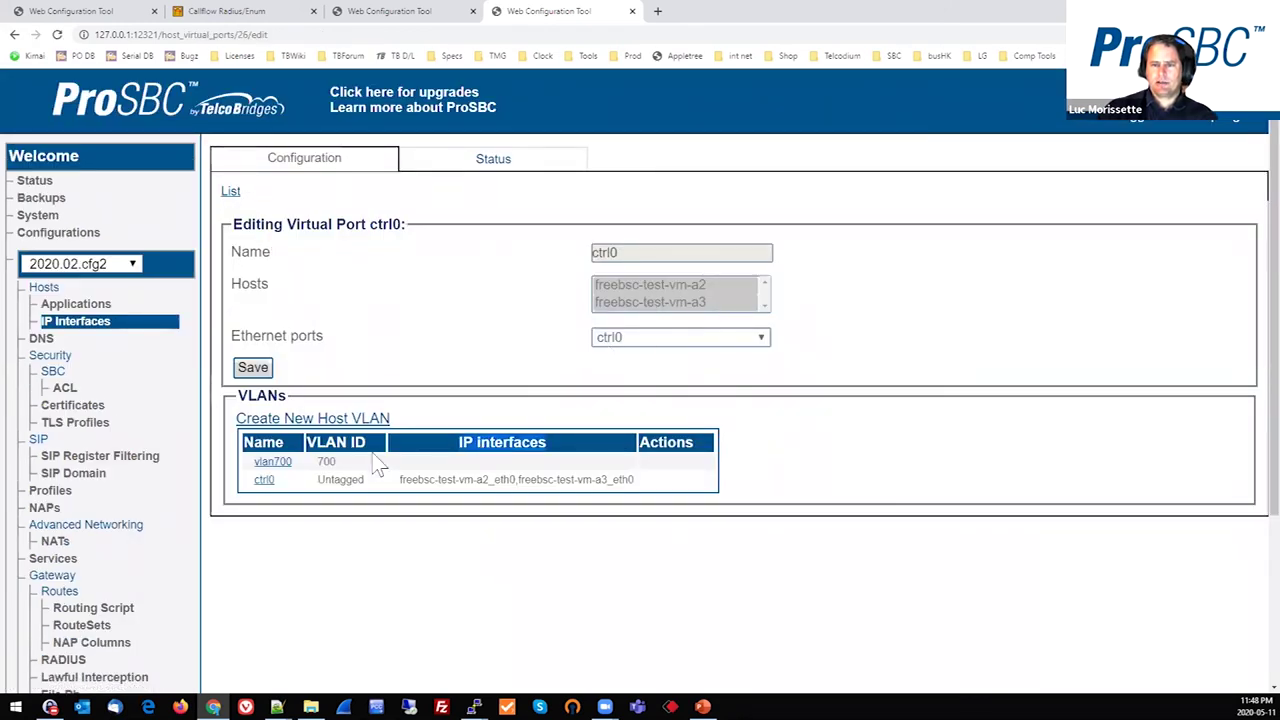
left_click(340, 442)
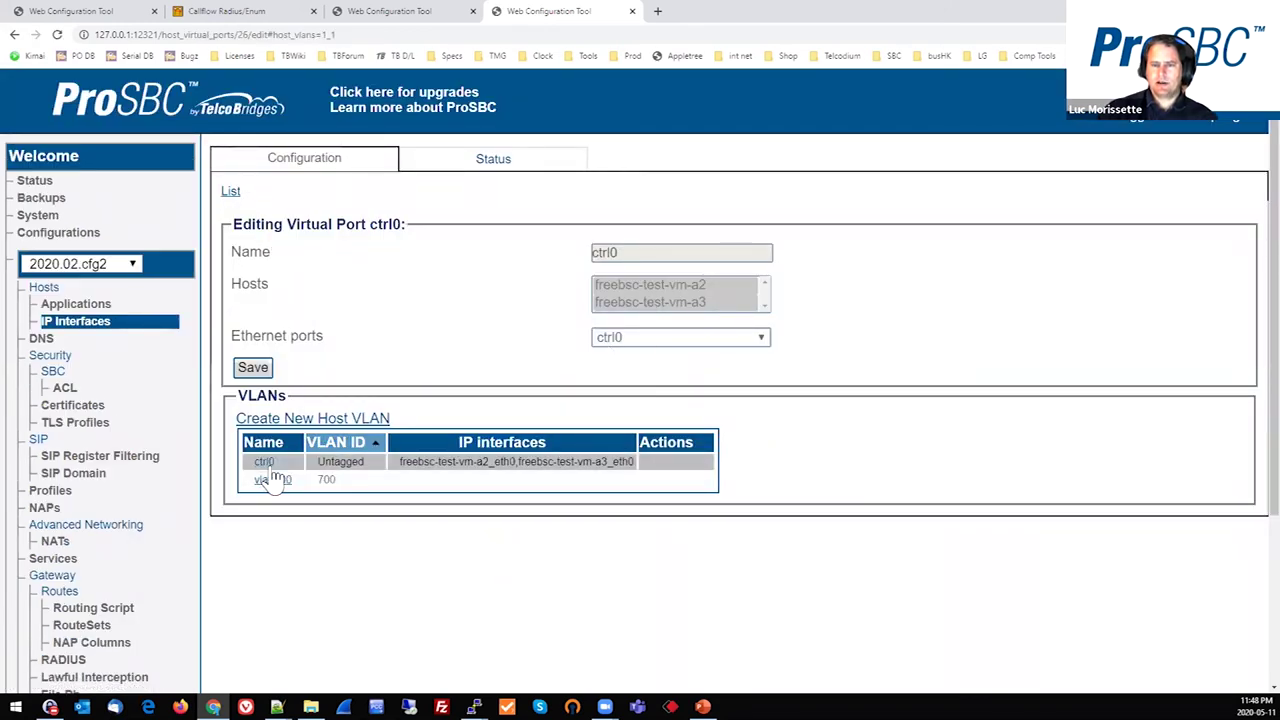
left_click(264, 462)
double_click(598, 308)
left_click(600, 308)
double_click(600, 308)
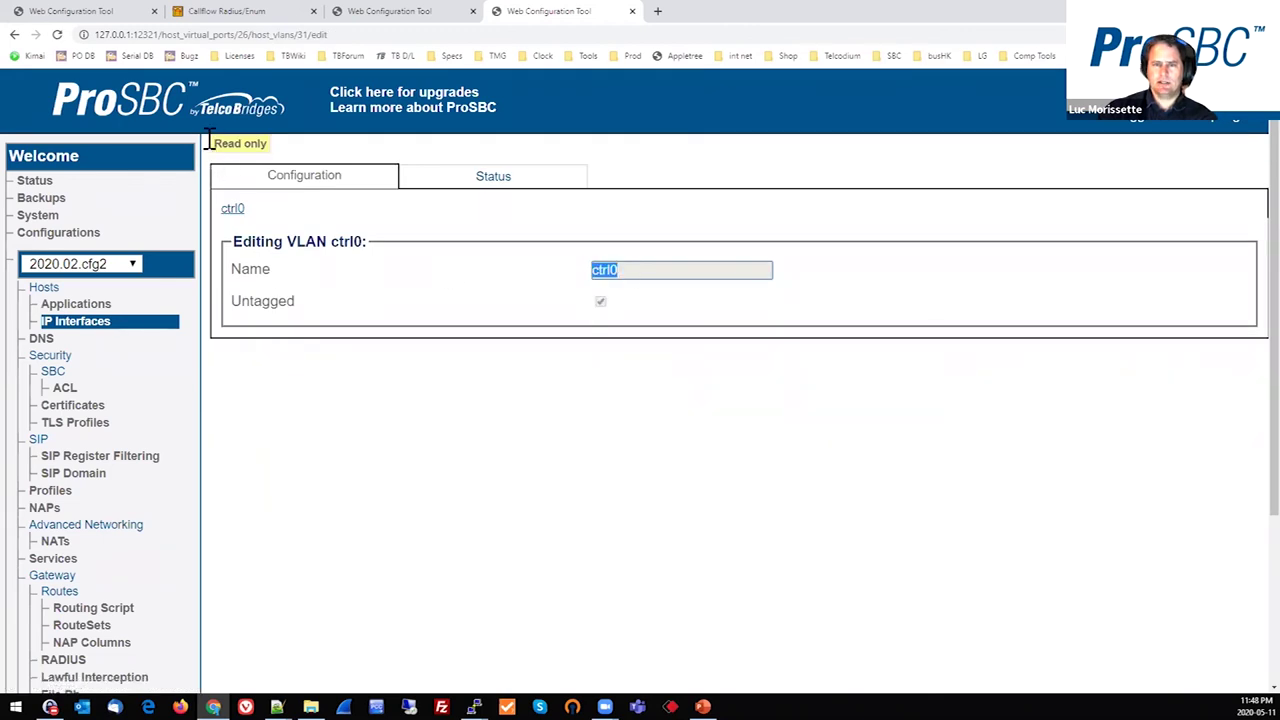
triple_click(280, 156)
left_click(467, 366)
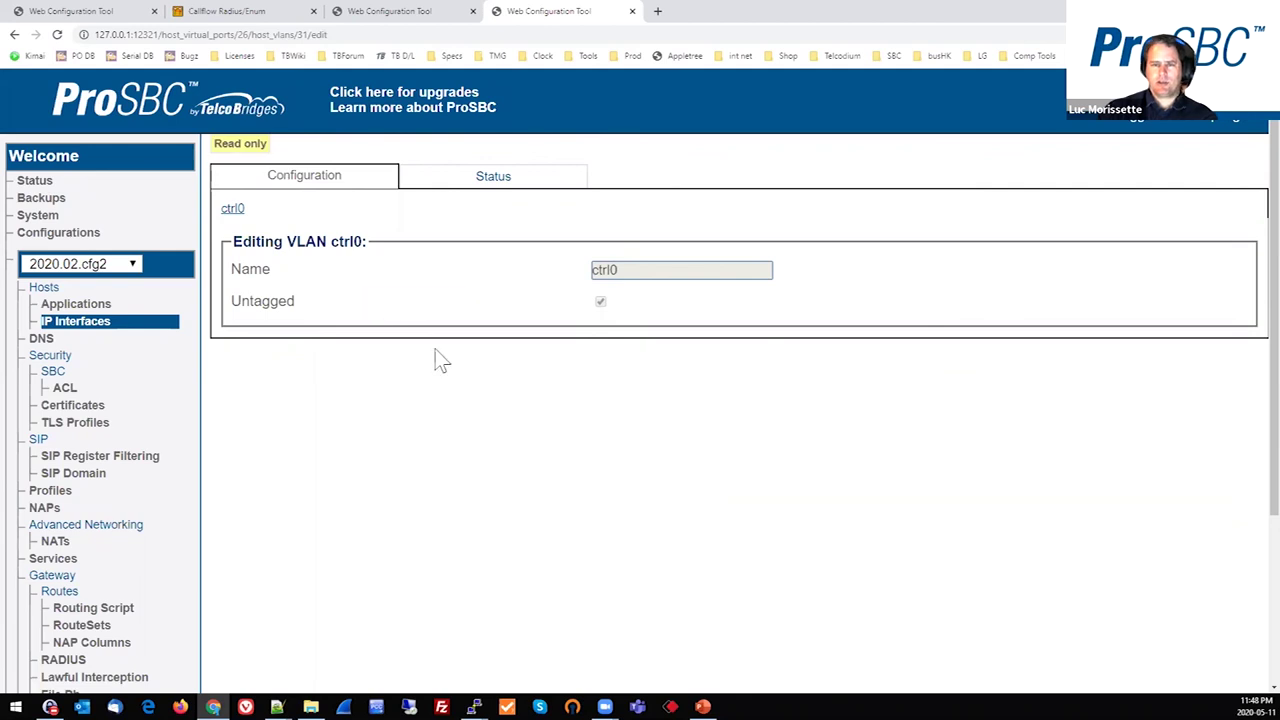
key("alt+Left")
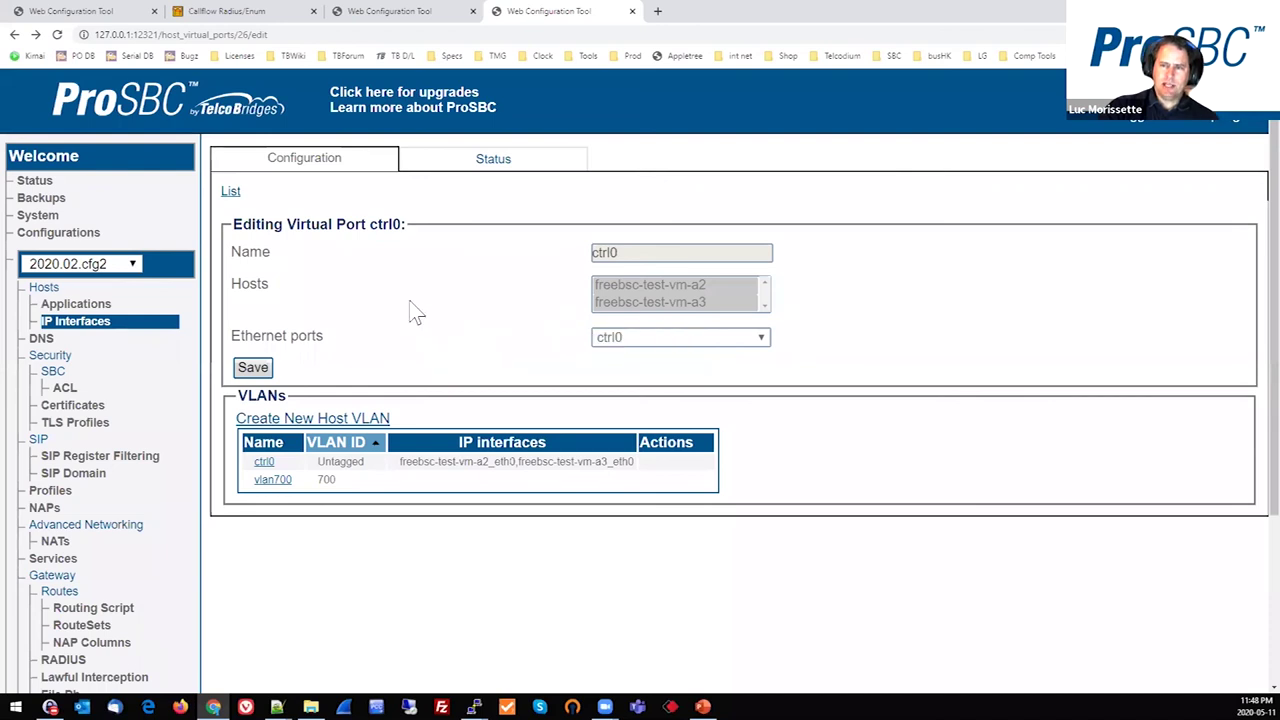
left_click(15, 34)
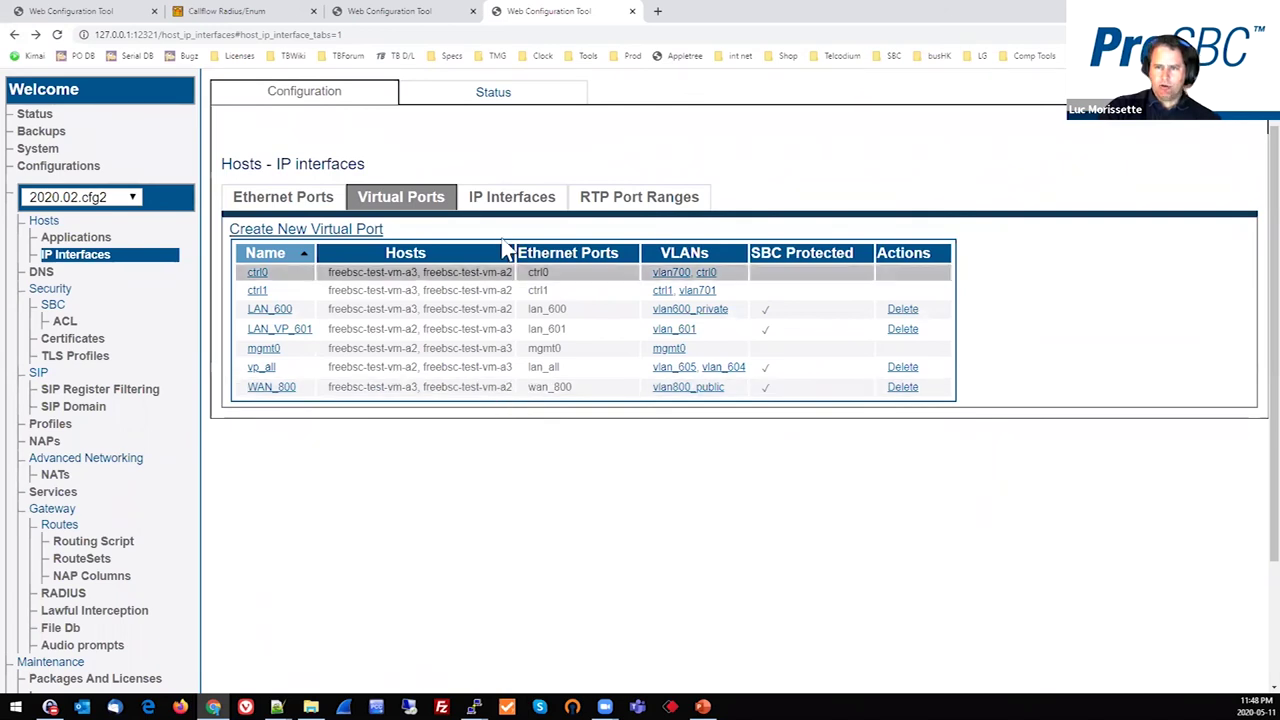
Step: Show the IP interfaces table and point out p_voip_800_2's WAN_800 port and gateway 192.168.102.1
left_click(497, 205)
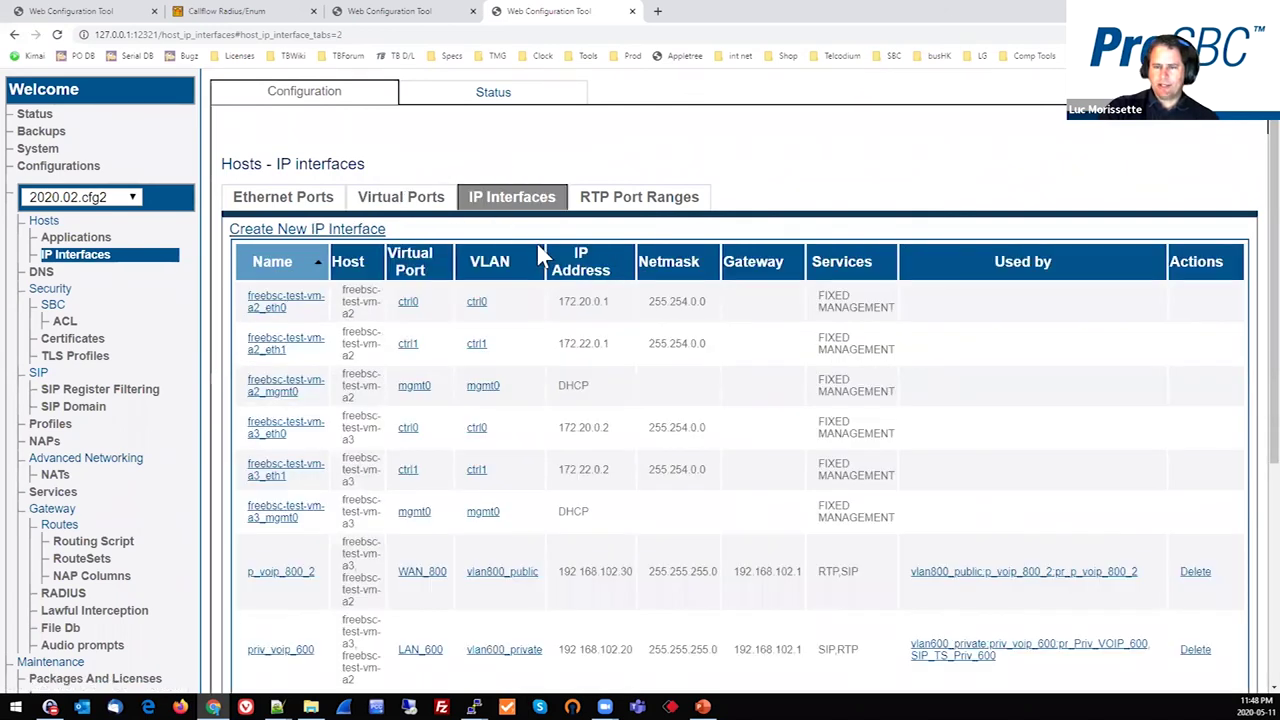
scroll(560, 262, "down", 1)
scroll(565, 280, "down", 3)
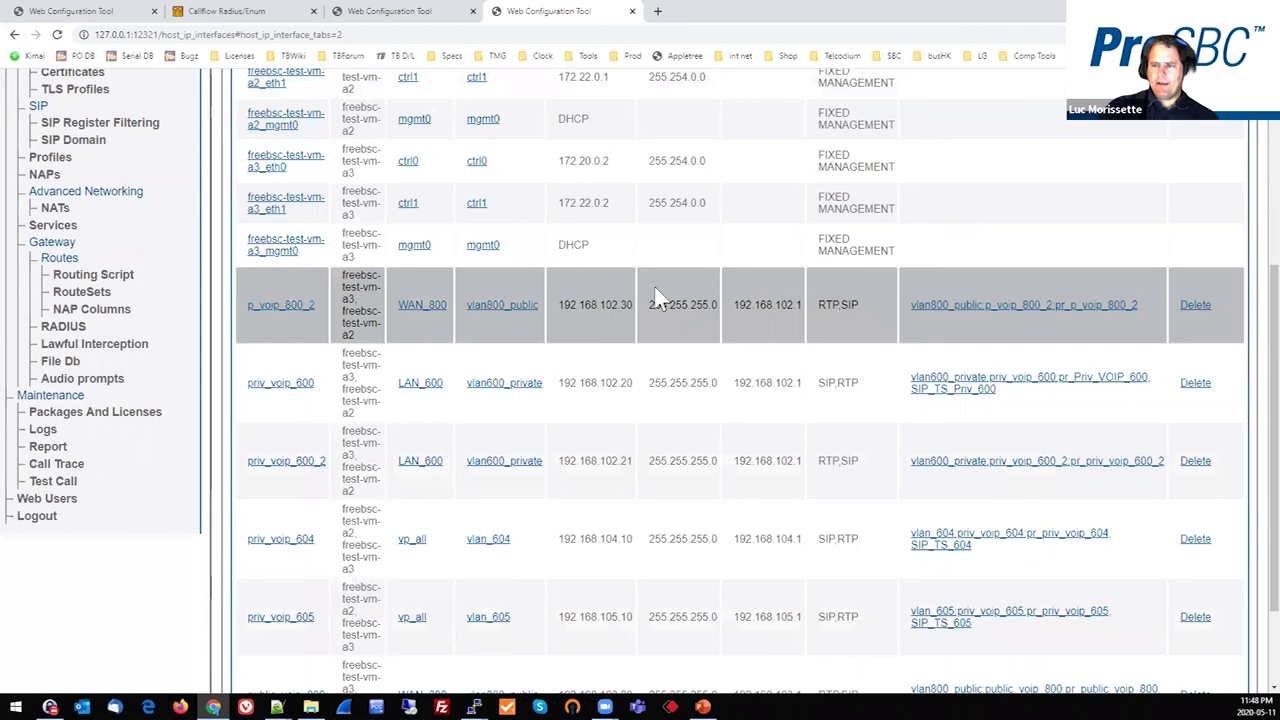
scroll(689, 328, "down", 1)
scroll(578, 311, "down", 1)
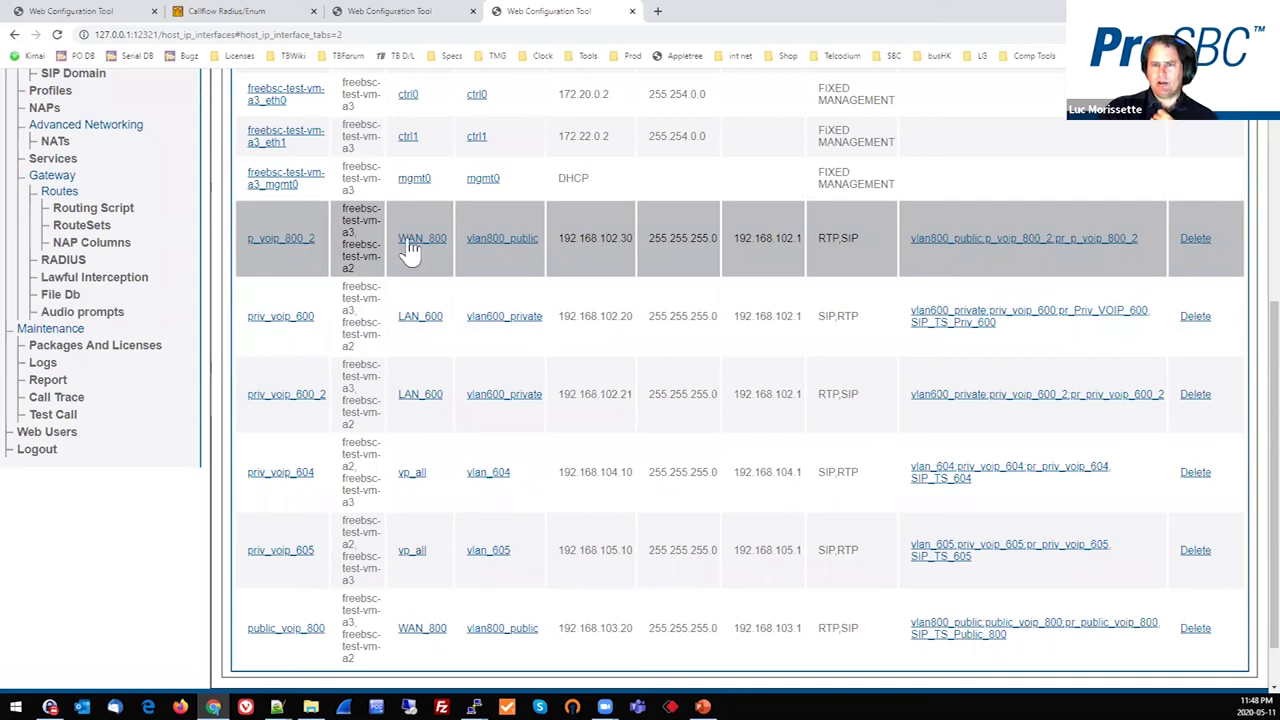
left_click_drag(394, 235, 434, 248)
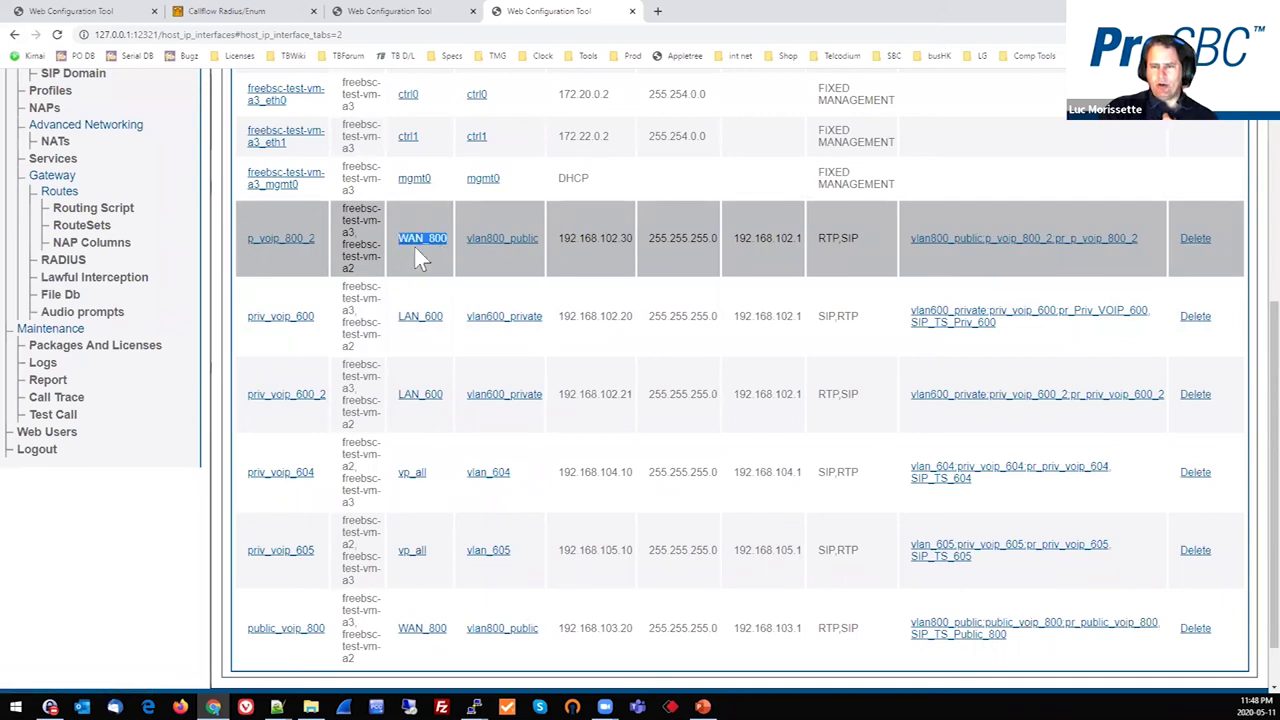
left_click_drag(547, 240, 620, 238)
left_click_drag(734, 238, 803, 240)
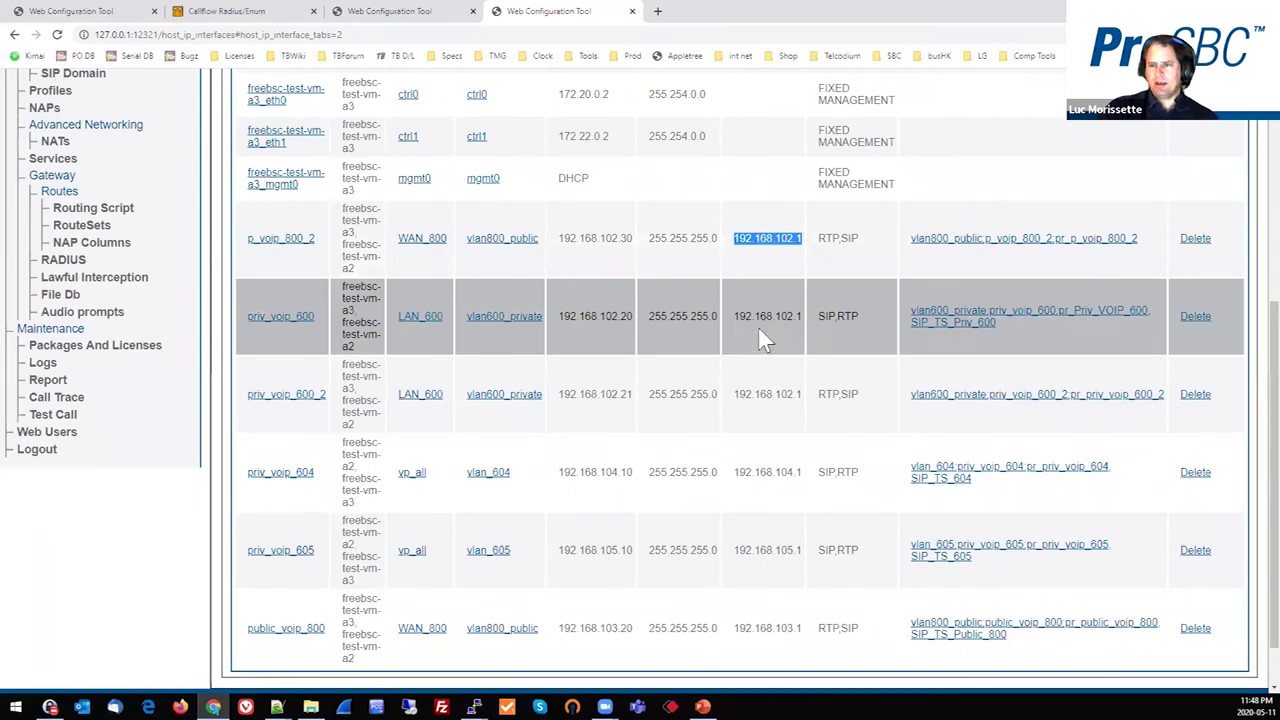
Step: Point out priv_voip_600's LAN_600 port, address 192.168.102.20, gateway 192.168.102.1, and priv_voip_600_2's gateway
left_click_drag(733, 315, 806, 314)
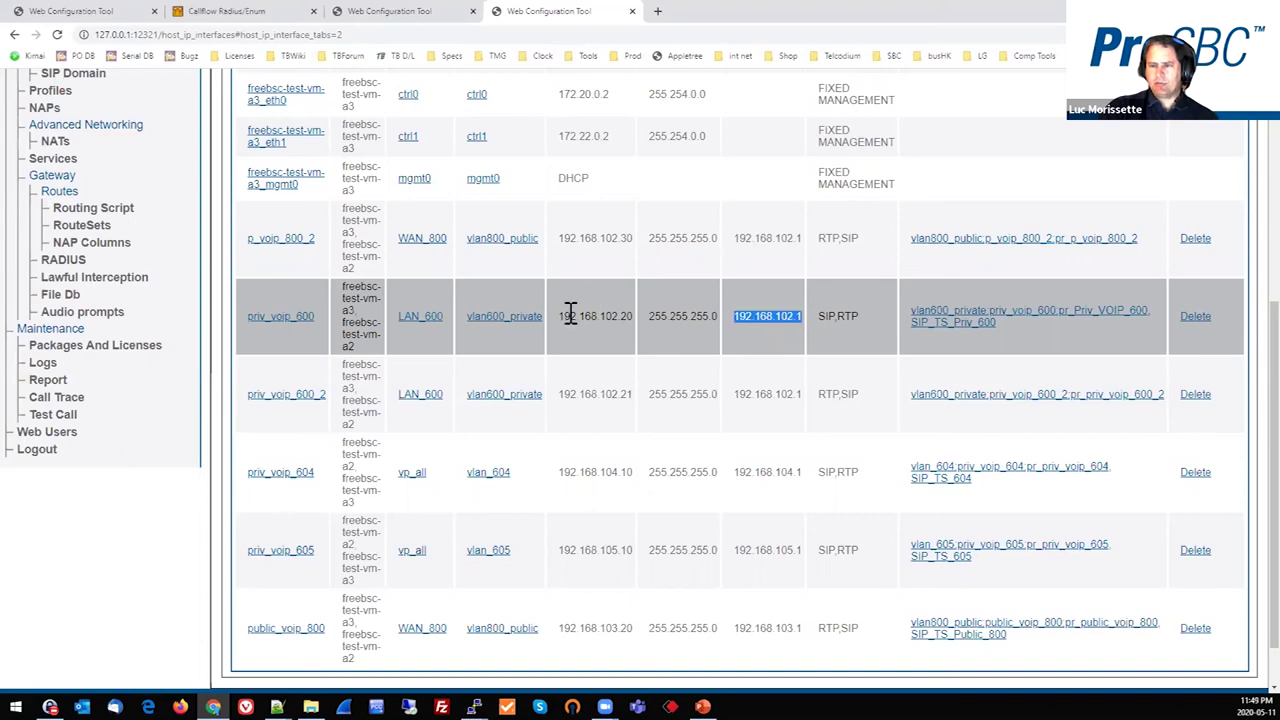
left_click_drag(556, 316, 630, 314)
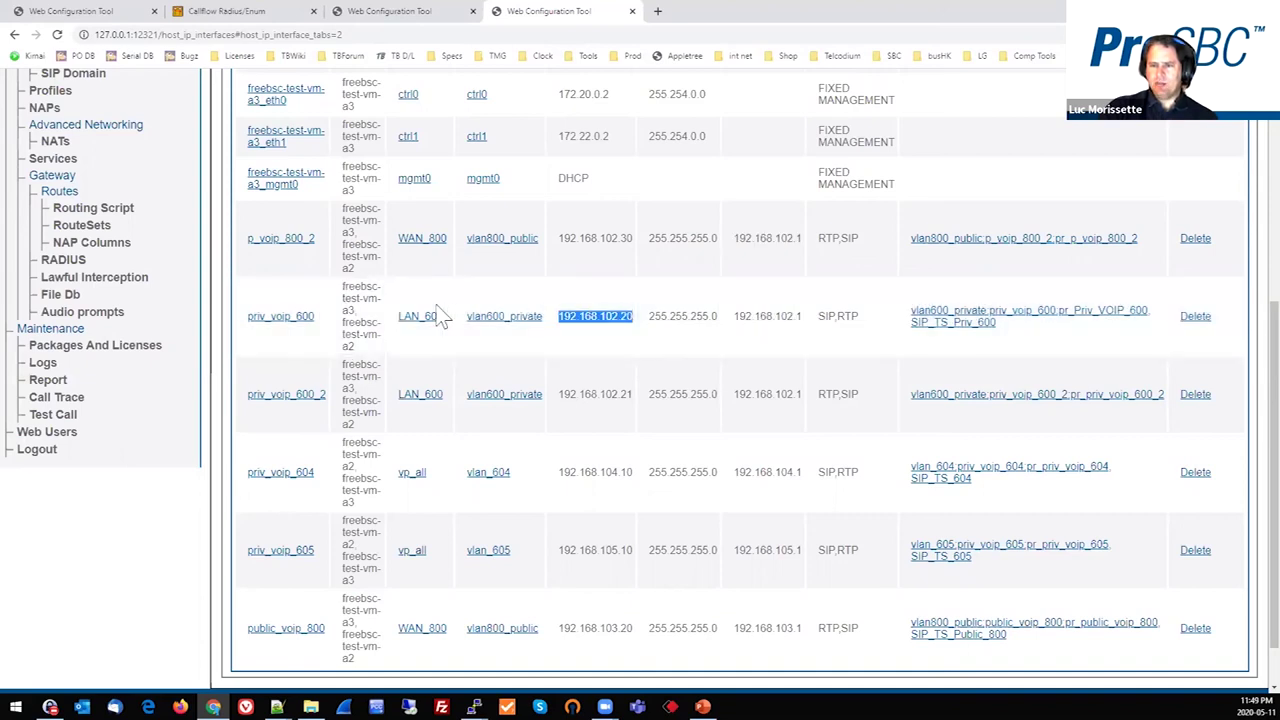
left_click_drag(398, 316, 446, 317)
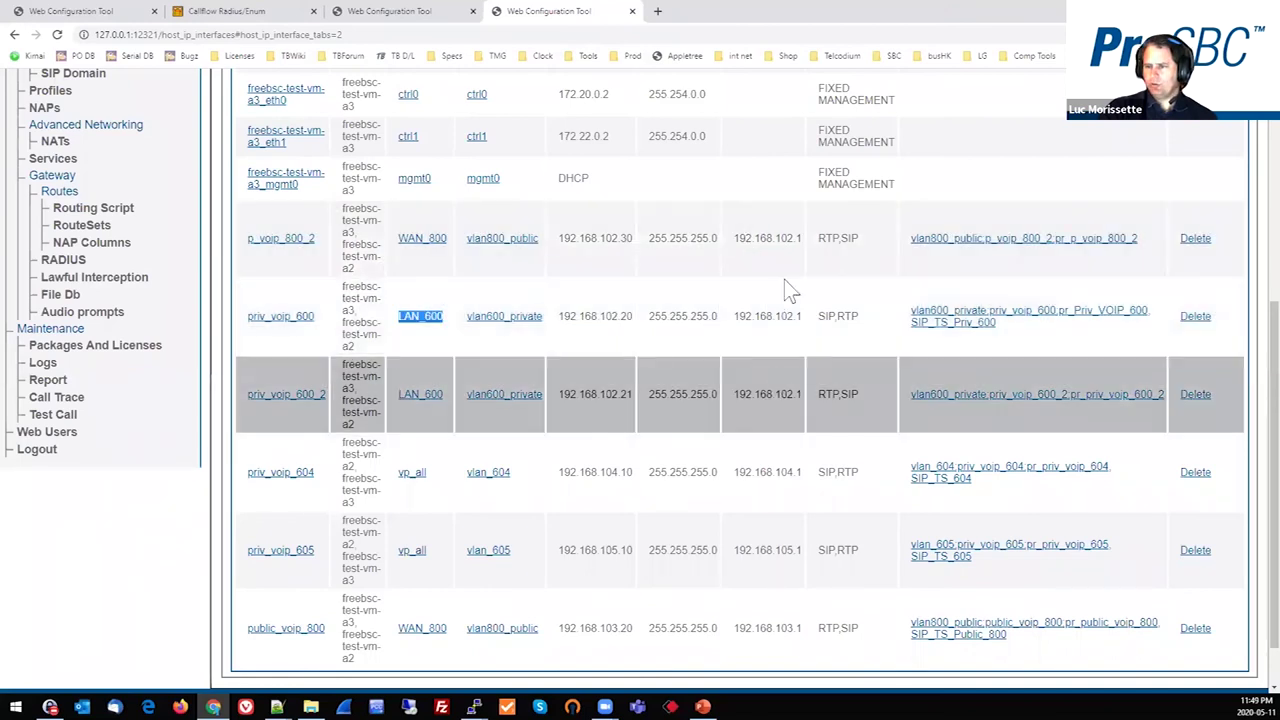
left_click_drag(734, 394, 803, 396)
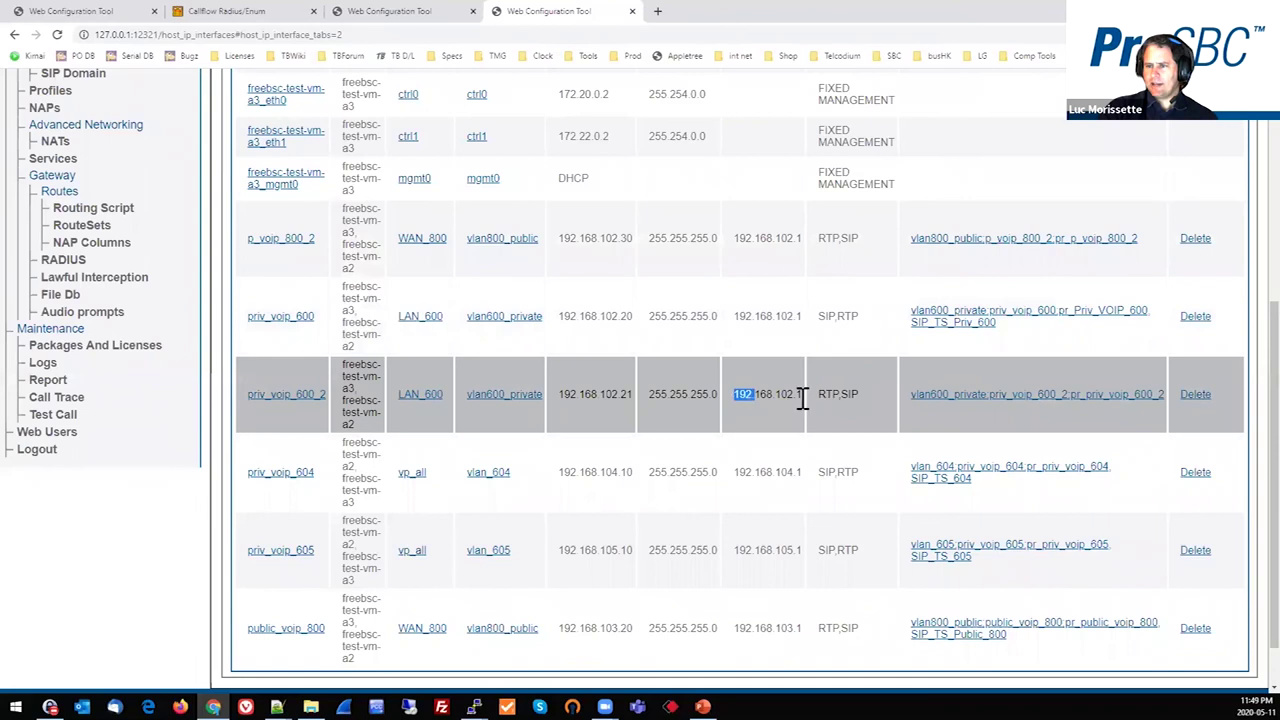
scroll(771, 459, "down", 1)
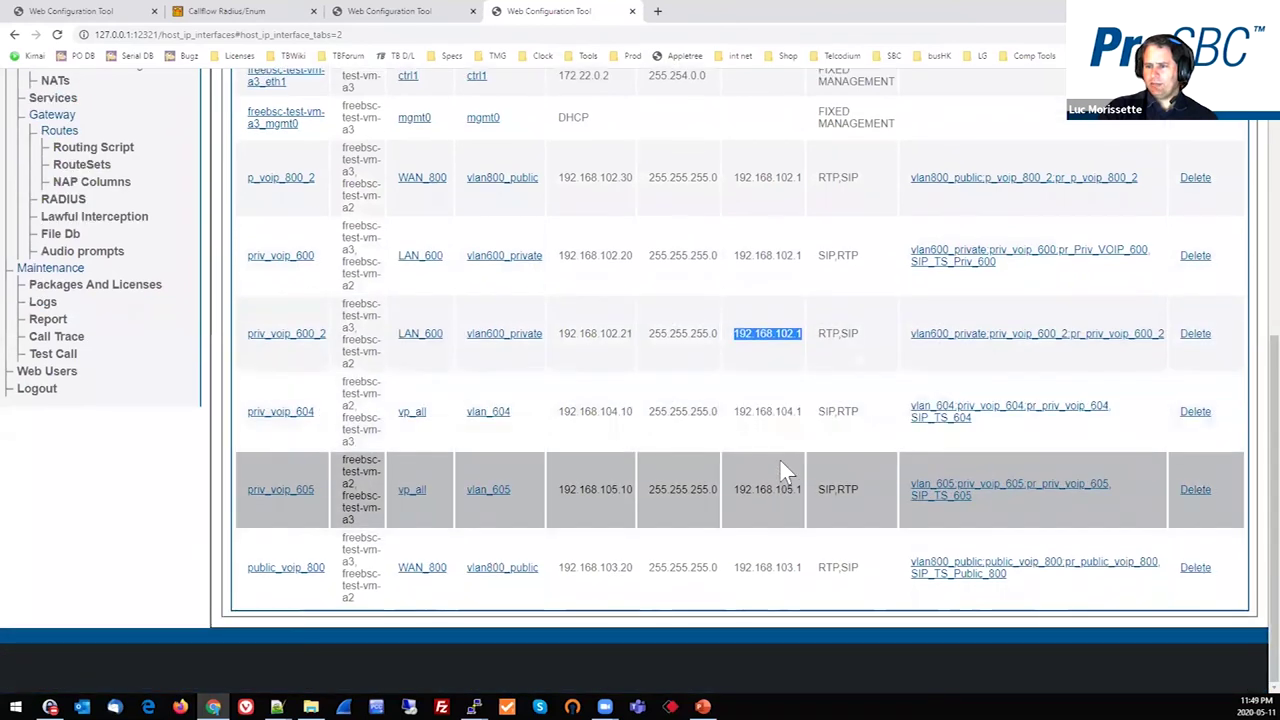
scroll(771, 390, "up", 1)
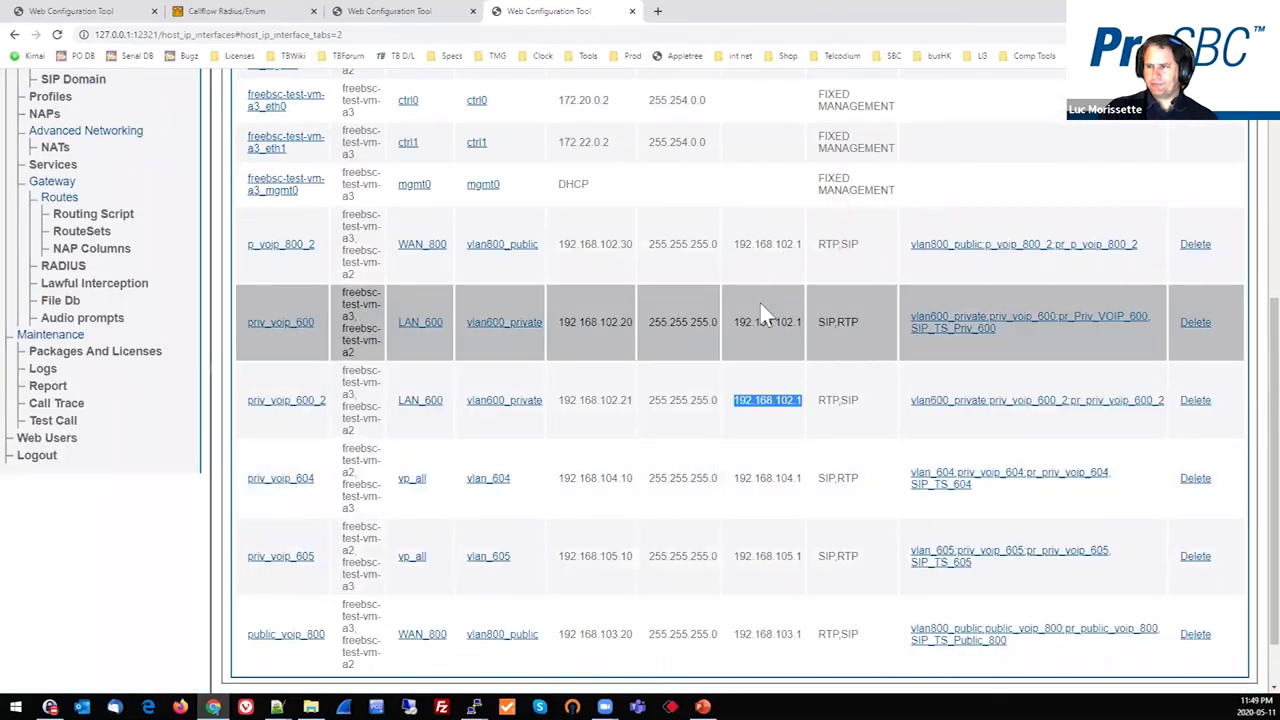
scroll(760, 303, "up", 1)
scroll(760, 303, "up", 2)
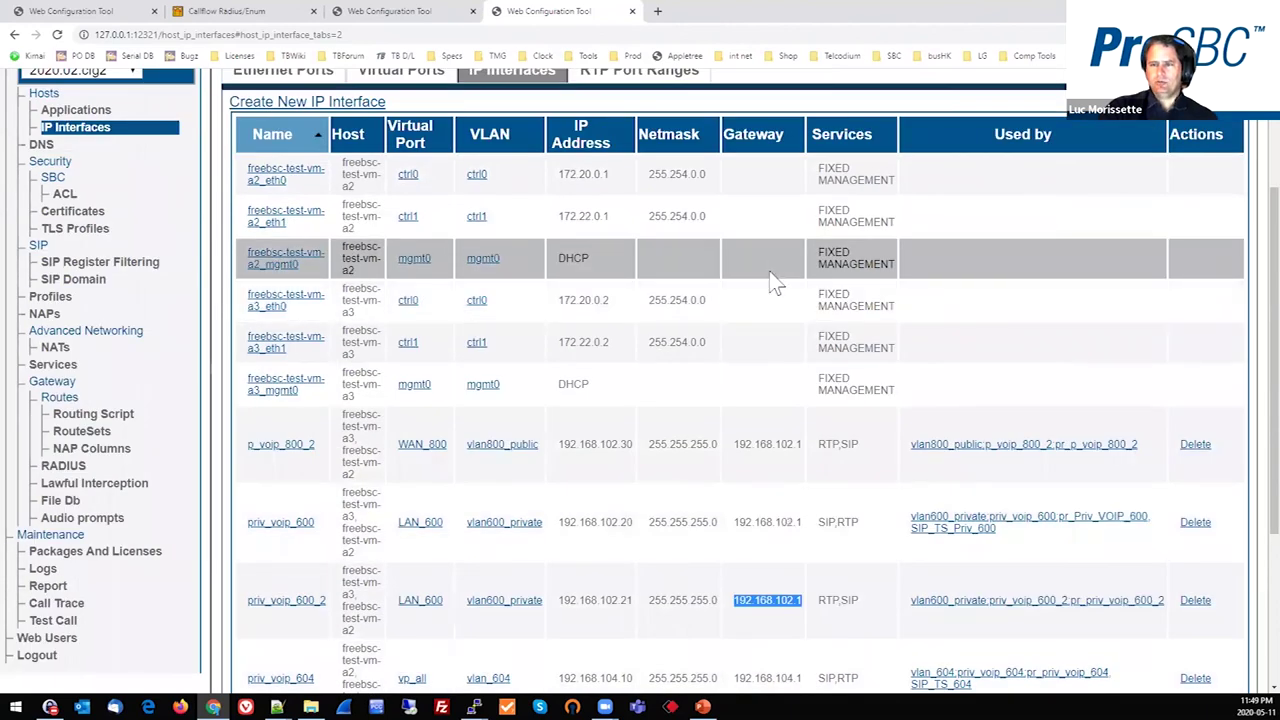
scroll(702, 214, "up", 1)
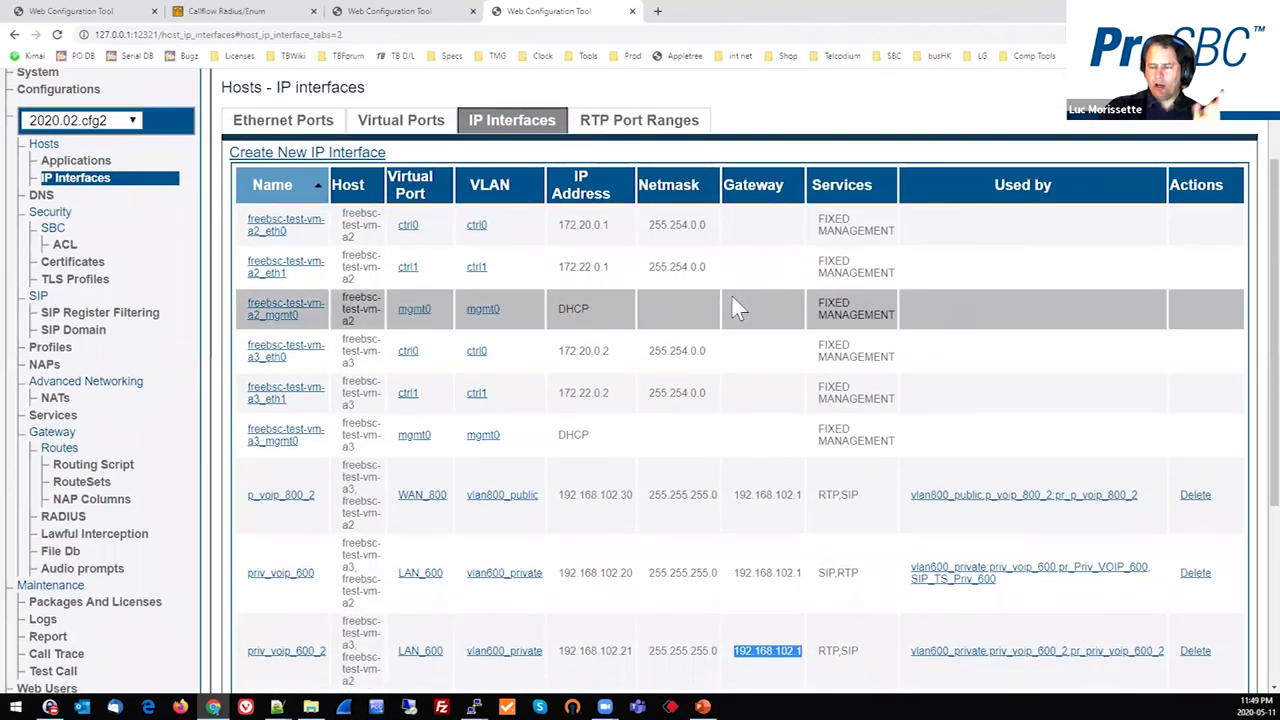
scroll(731, 298, "down", 4)
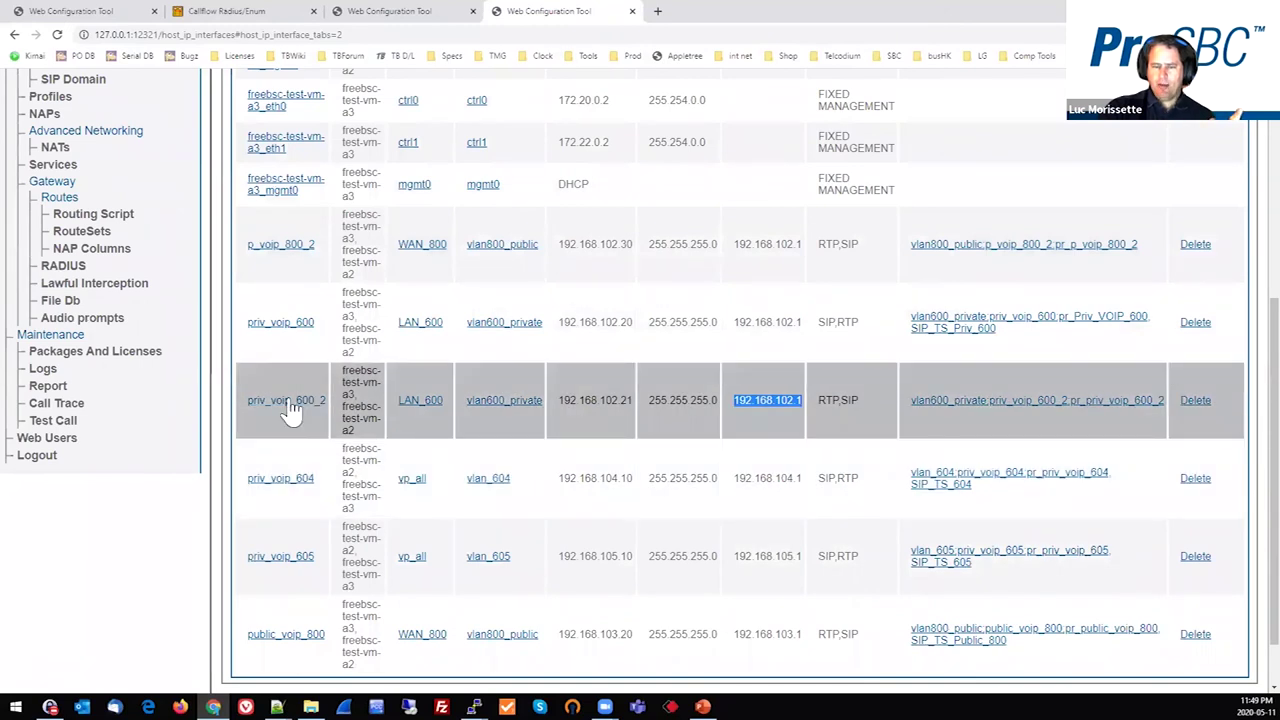
Step: Review the priv_voip_600_2 row and gateway, then priv_voip_604 on vlan_604 at 192.168.104.10
left_click_drag(246, 399, 797, 405)
left_click(797, 405)
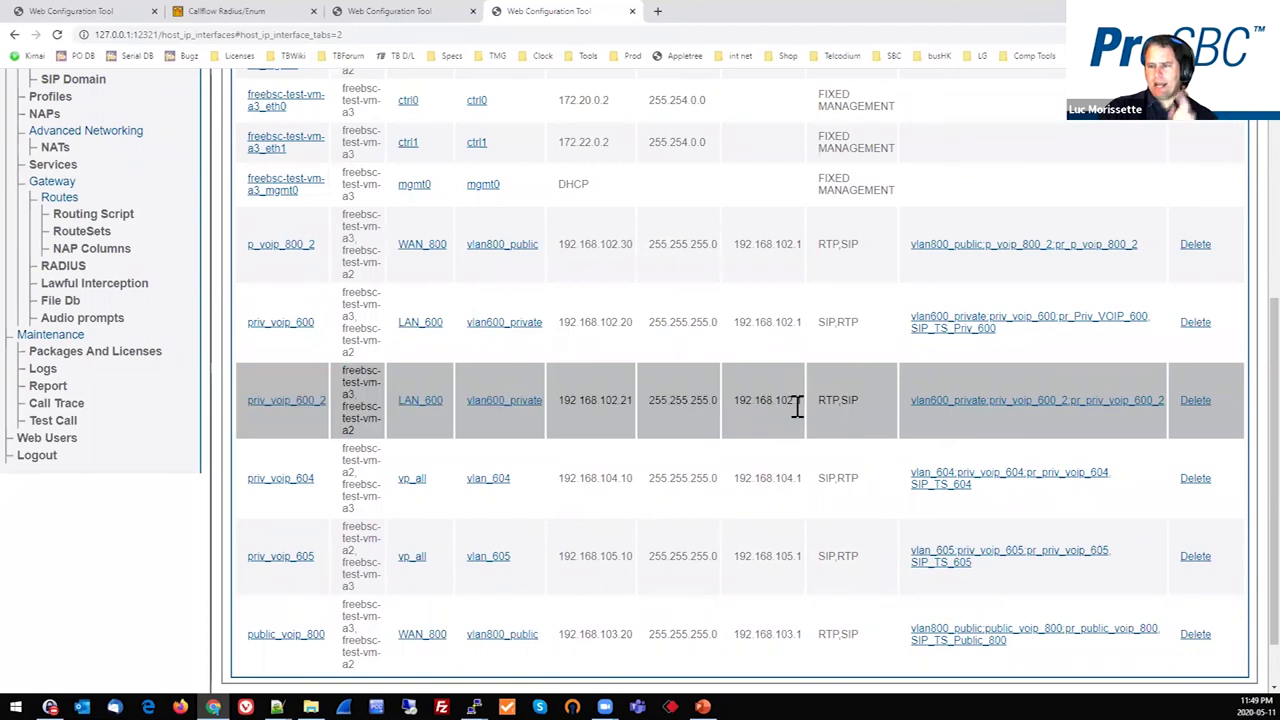
double_click(799, 400)
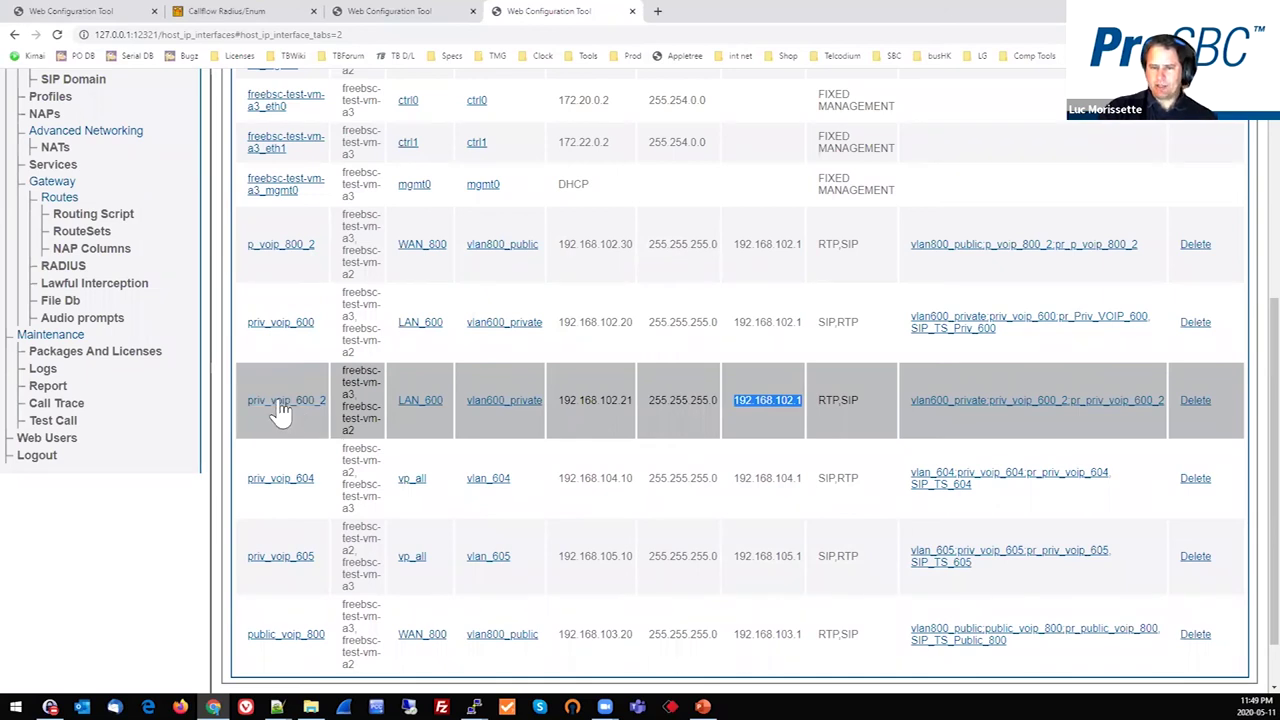
left_click_drag(731, 398, 805, 401)
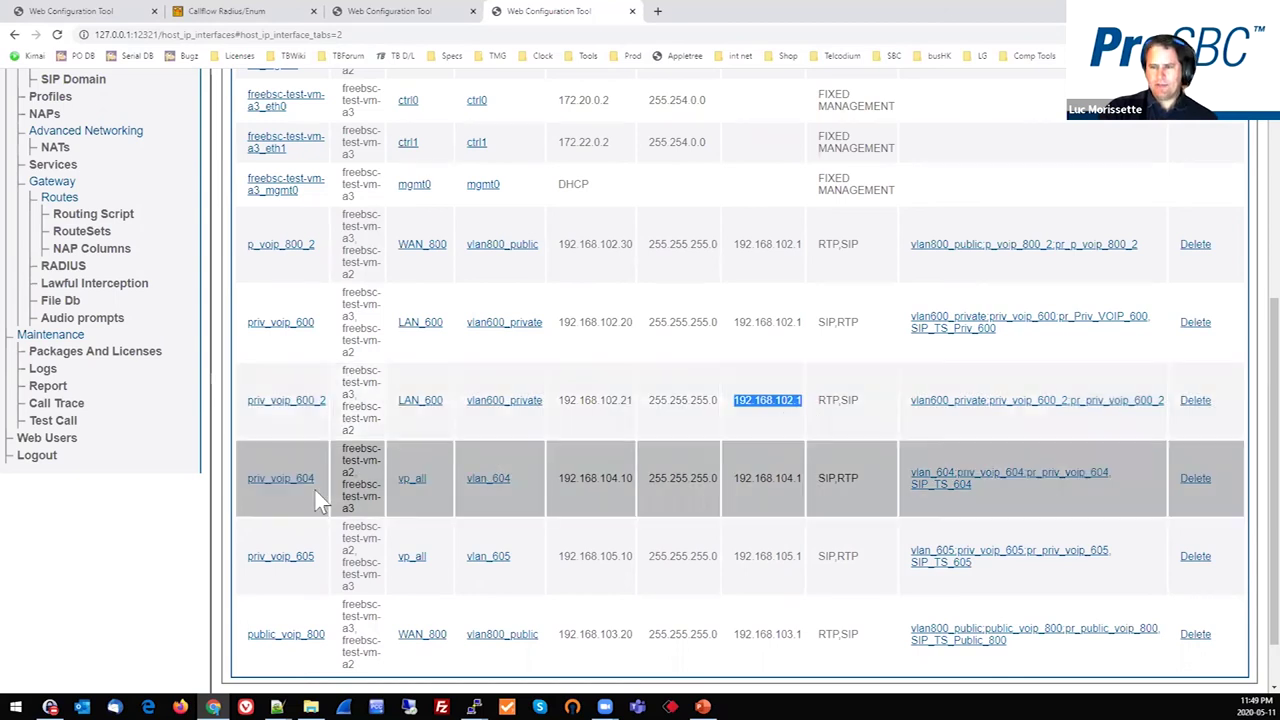
left_click_drag(244, 477, 788, 478)
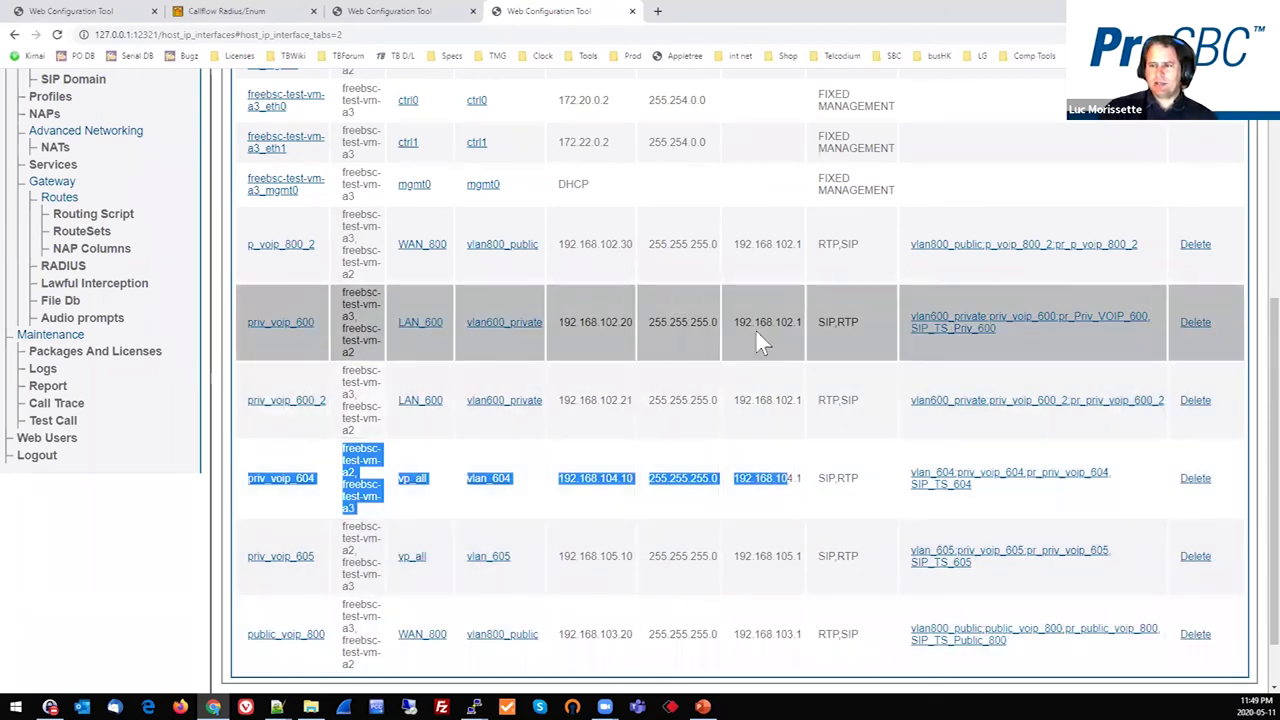
scroll(756, 331, "up", 3)
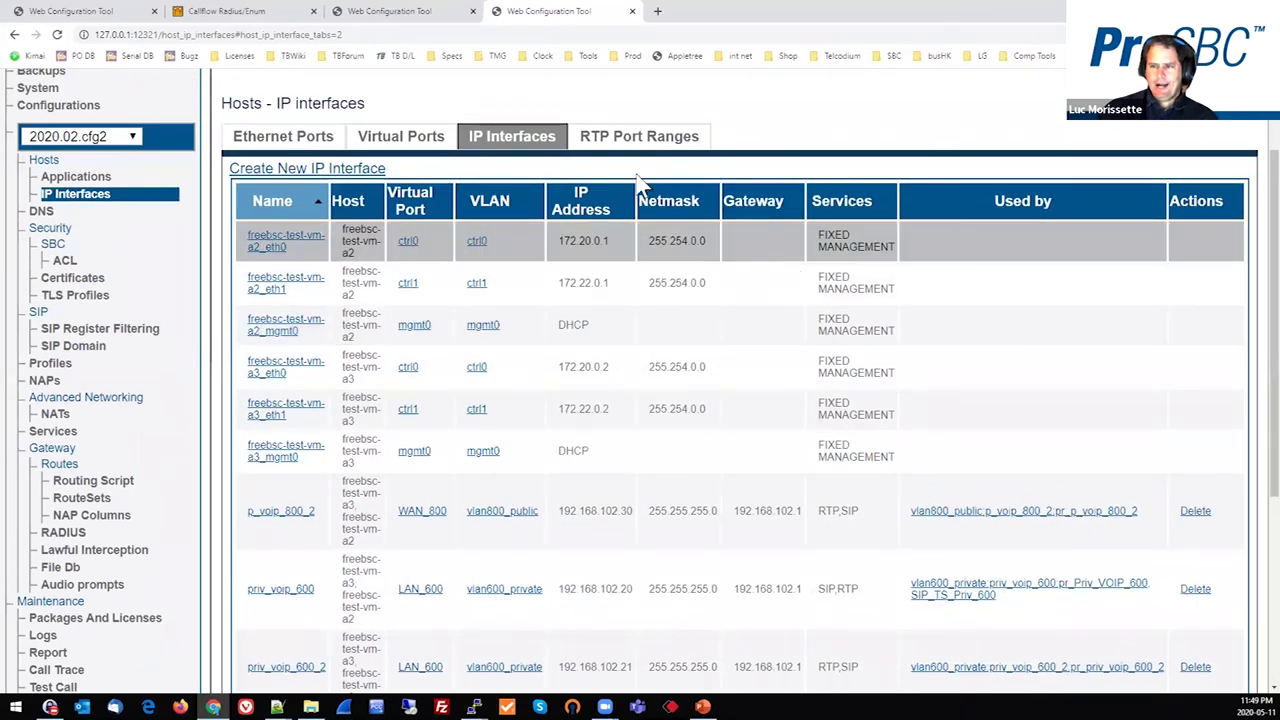
Step: Check which NAPs own each RTP port range, noting unowned pr_priv_voip_600_2, then open the SIP list
left_click(610, 140)
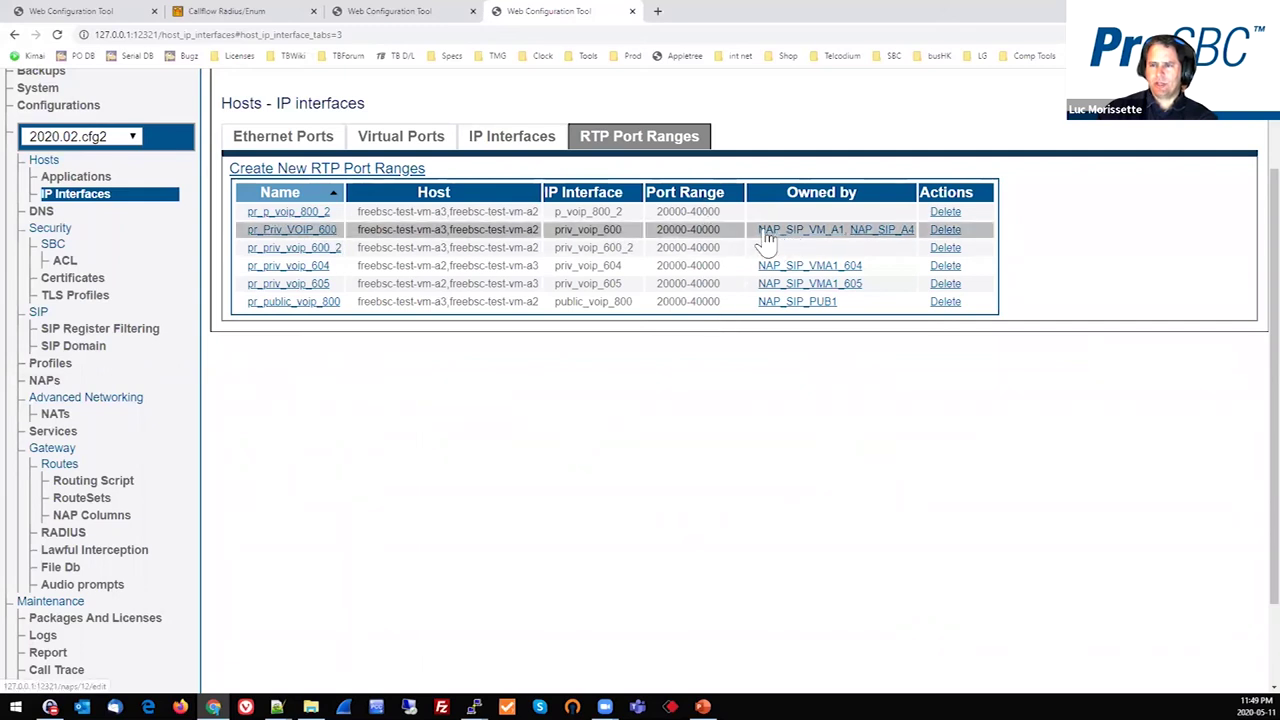
left_click_drag(757, 232, 930, 233)
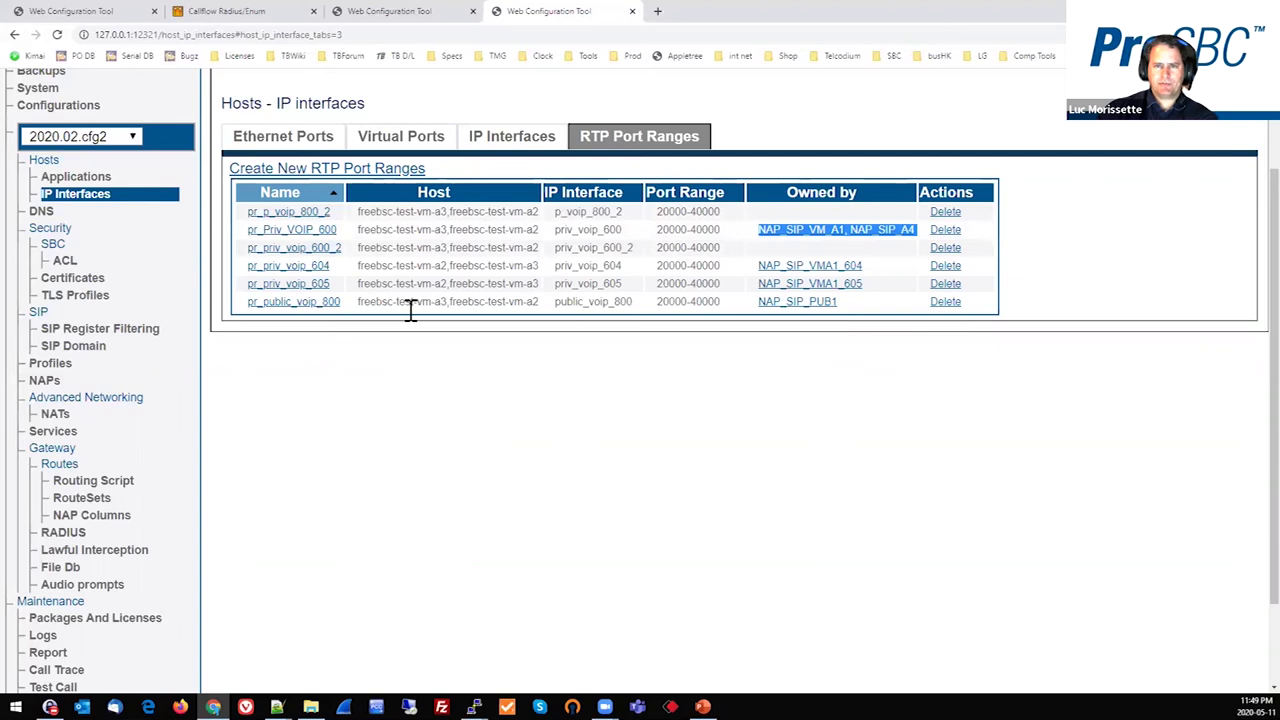
left_click_drag(246, 248, 814, 262)
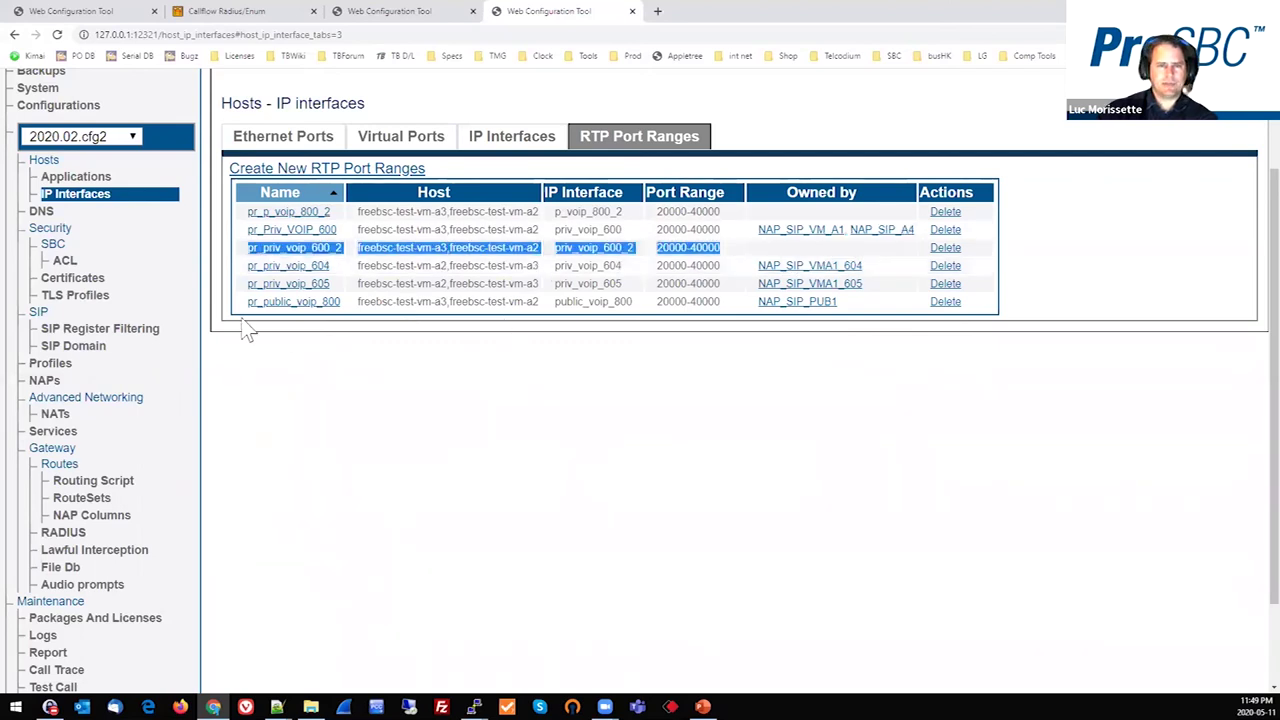
left_click(100, 196)
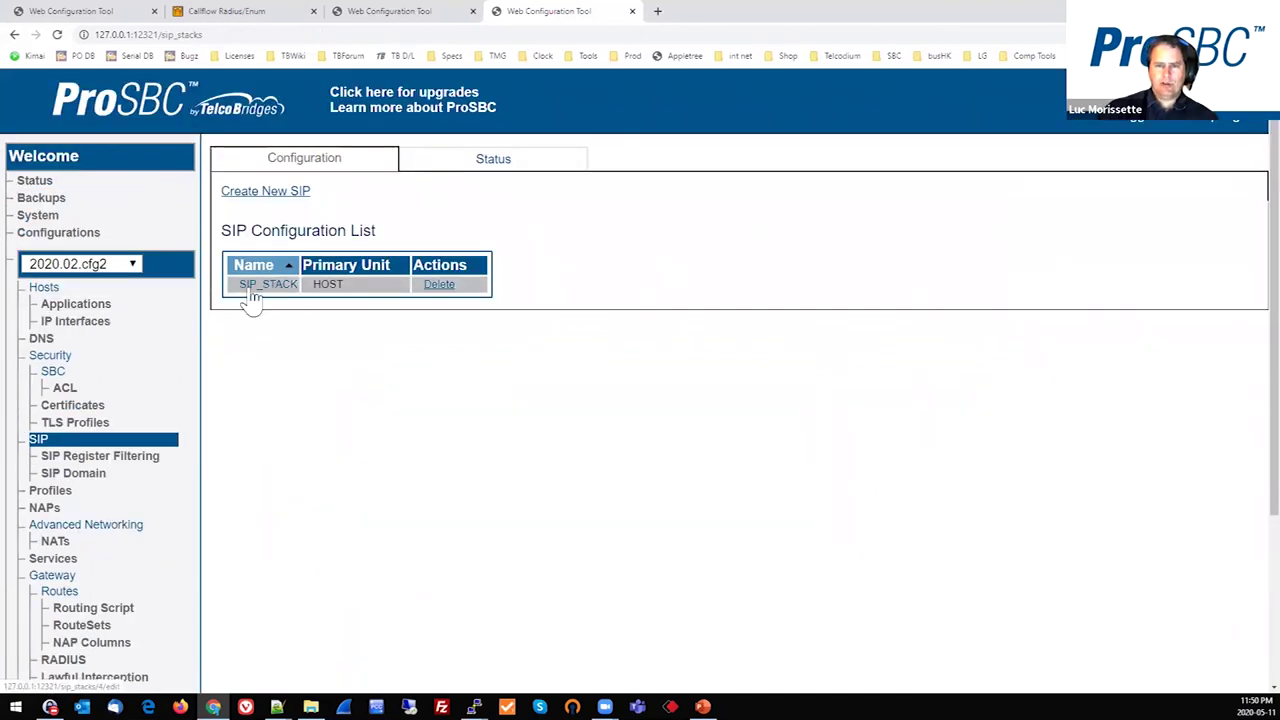
Step: Open SIP_STACK, review its transport servers including SIP_TS_605's IP interface, and expand Quirks
left_click(277, 293)
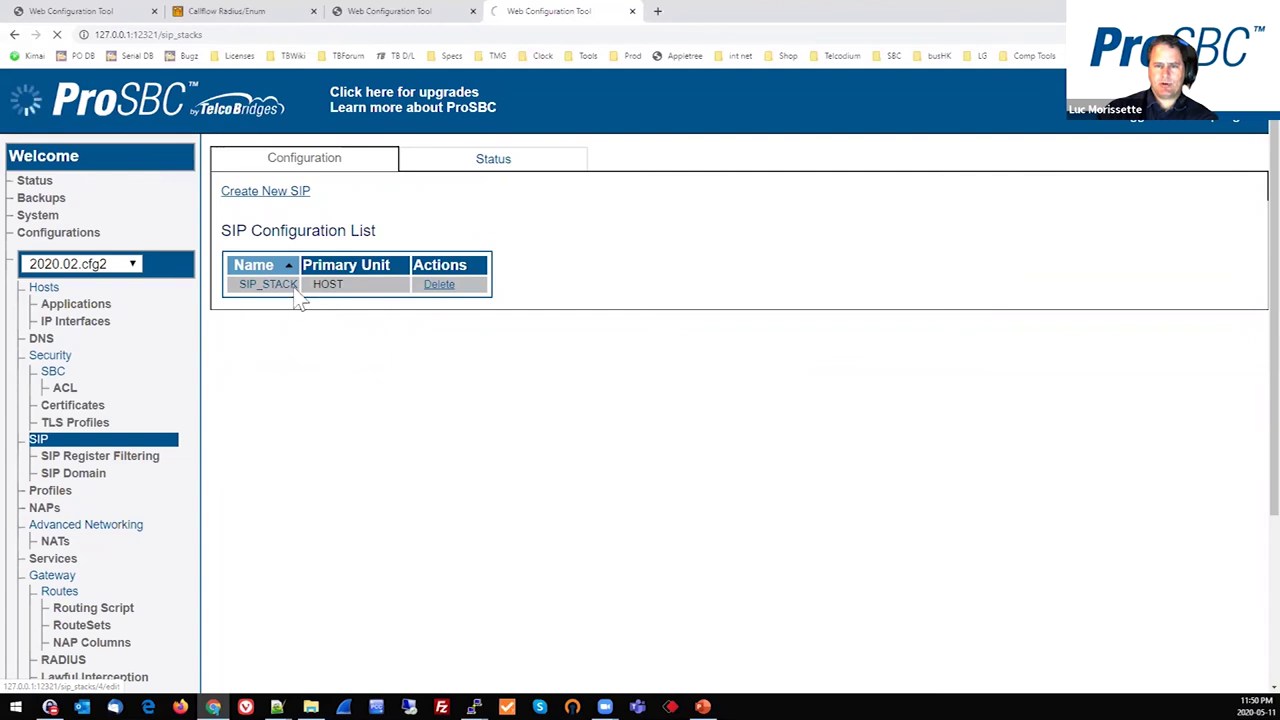
scroll(312, 302, "down", 1)
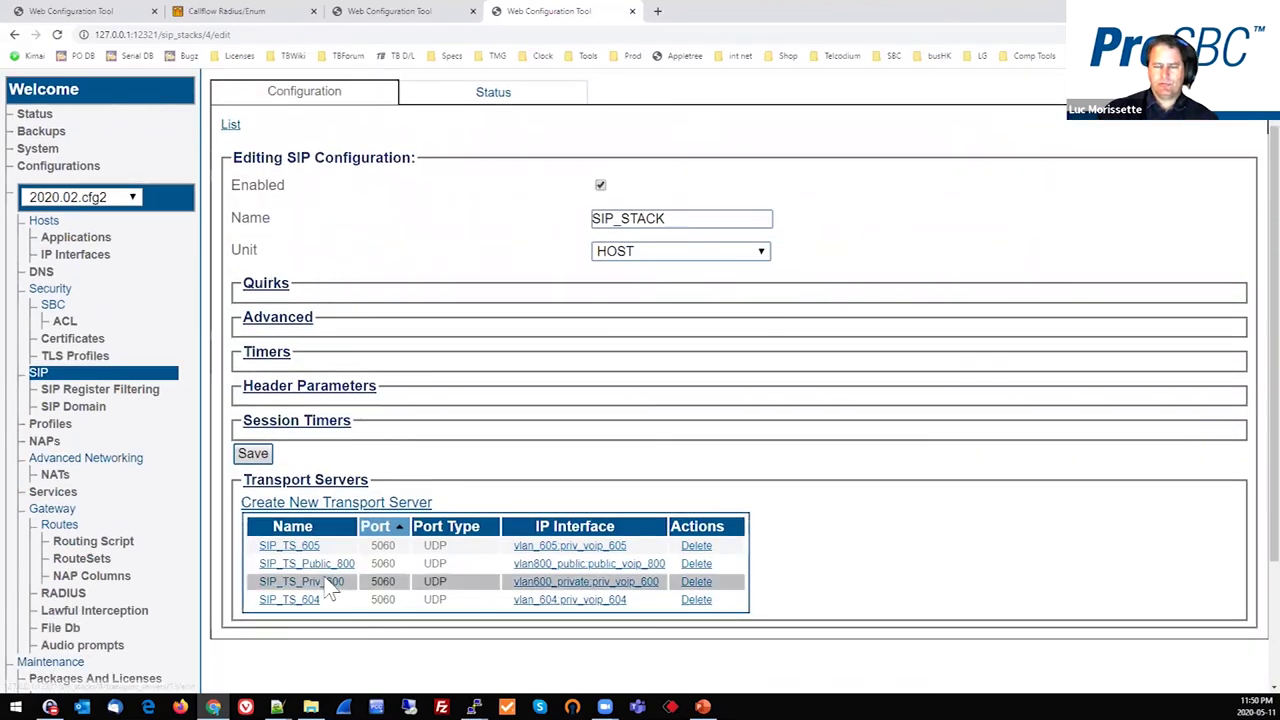
left_click_drag(740, 607, 232, 537)
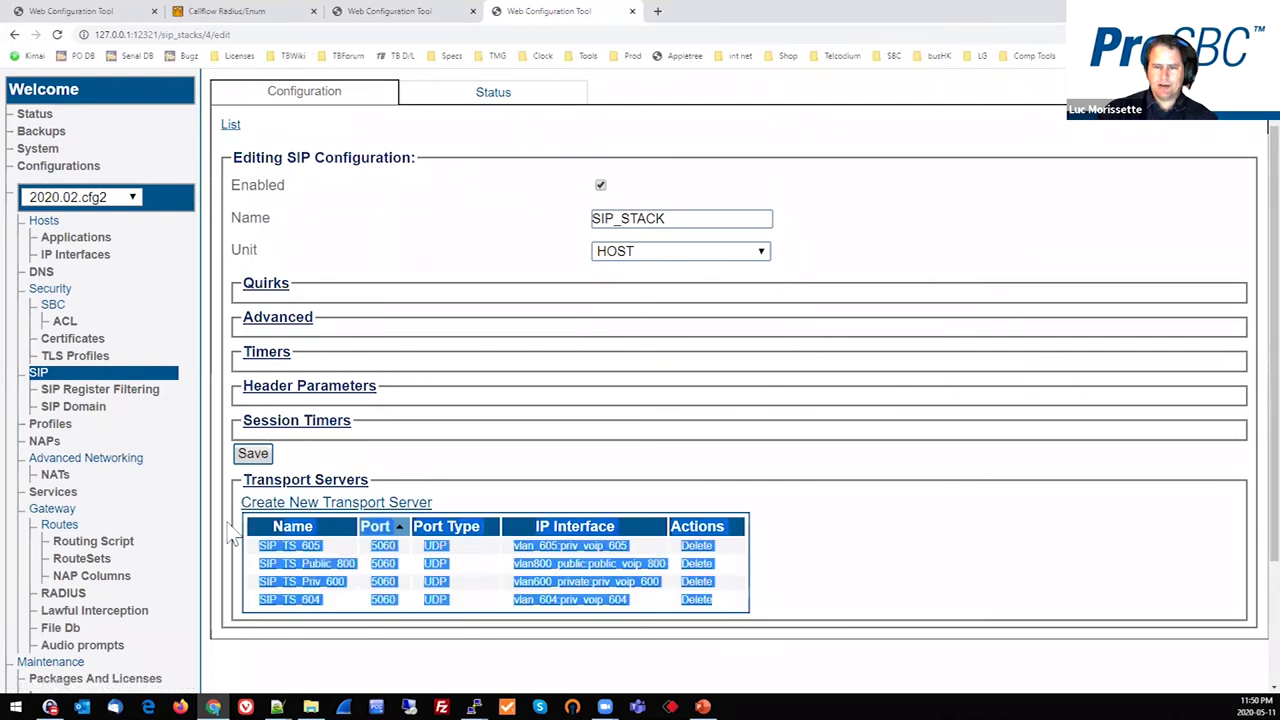
left_click(886, 586)
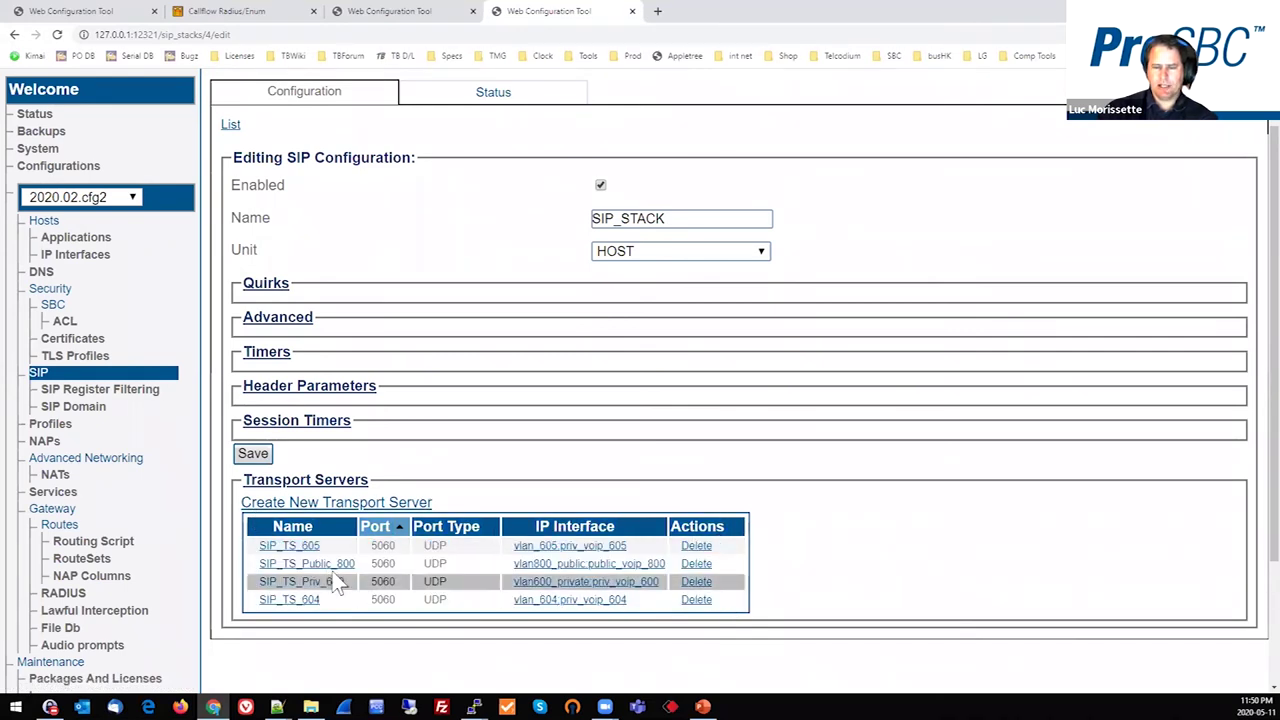
left_click_drag(510, 546, 664, 546)
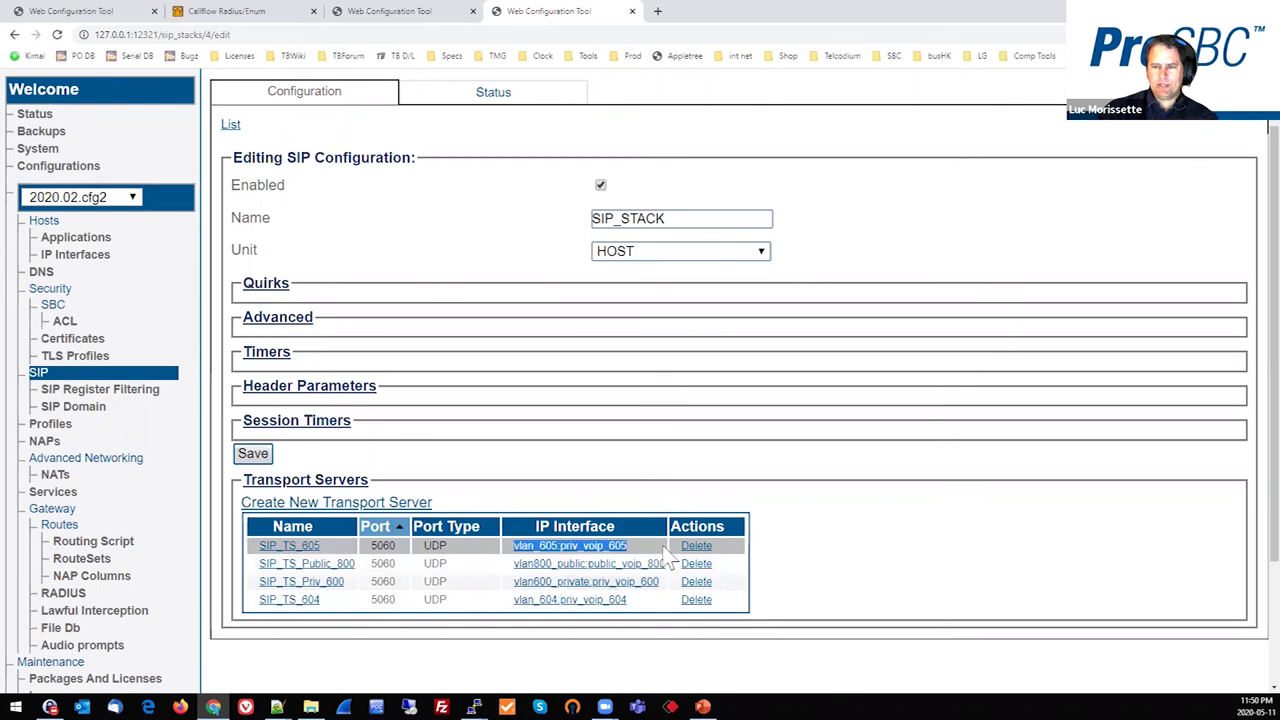
left_click_drag(560, 546, 583, 497)
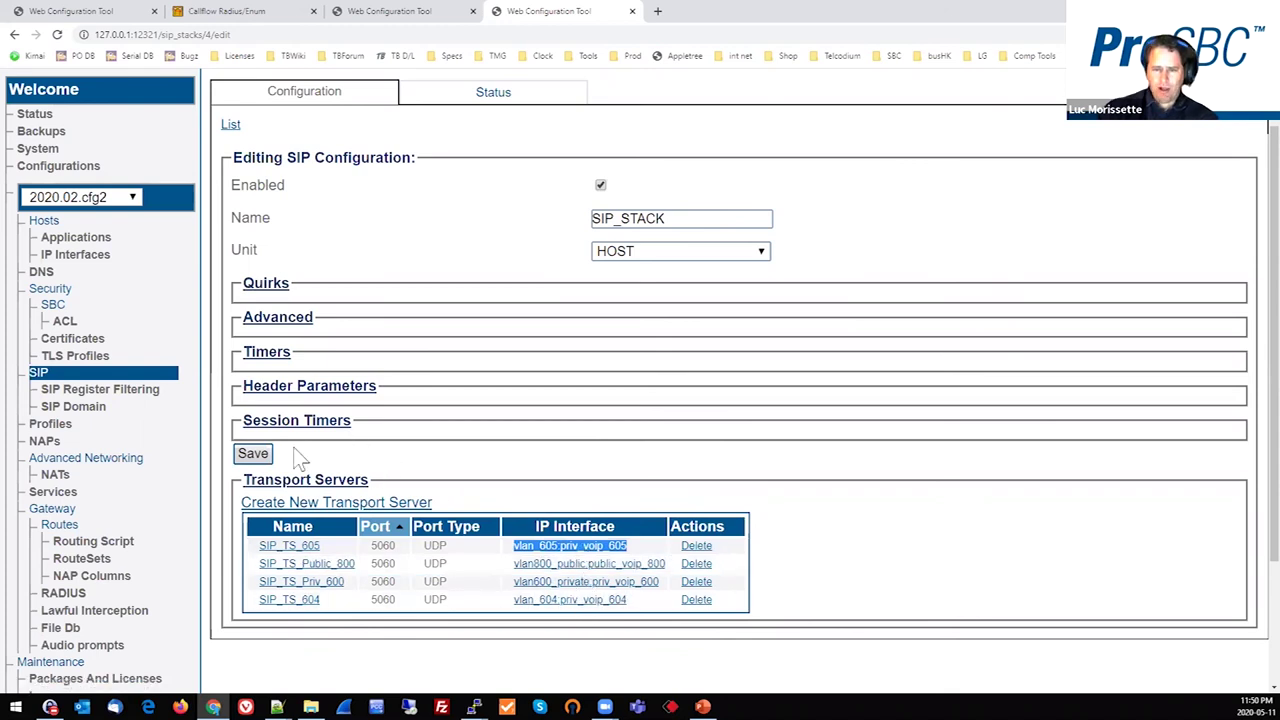
left_click(264, 284)
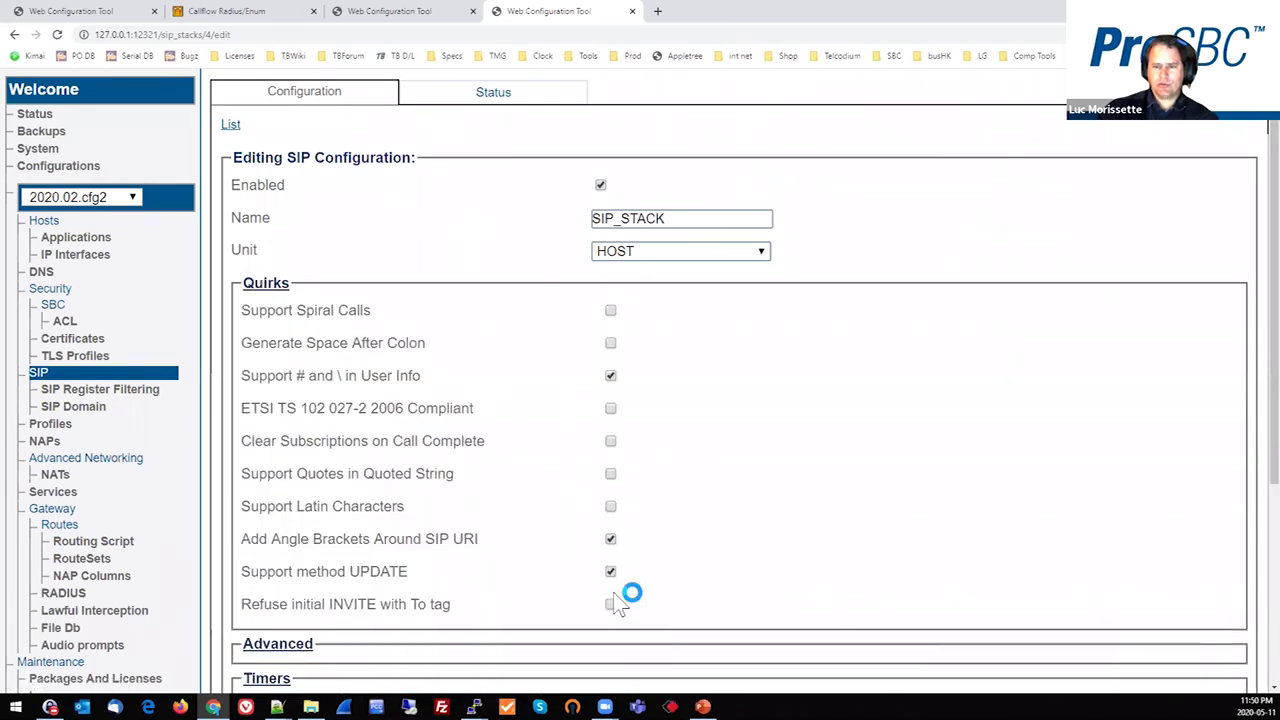
Step: Collapse SIP_STACK's Quirks, Timers and Advanced sections and expand its Header Parameters
left_click(280, 288)
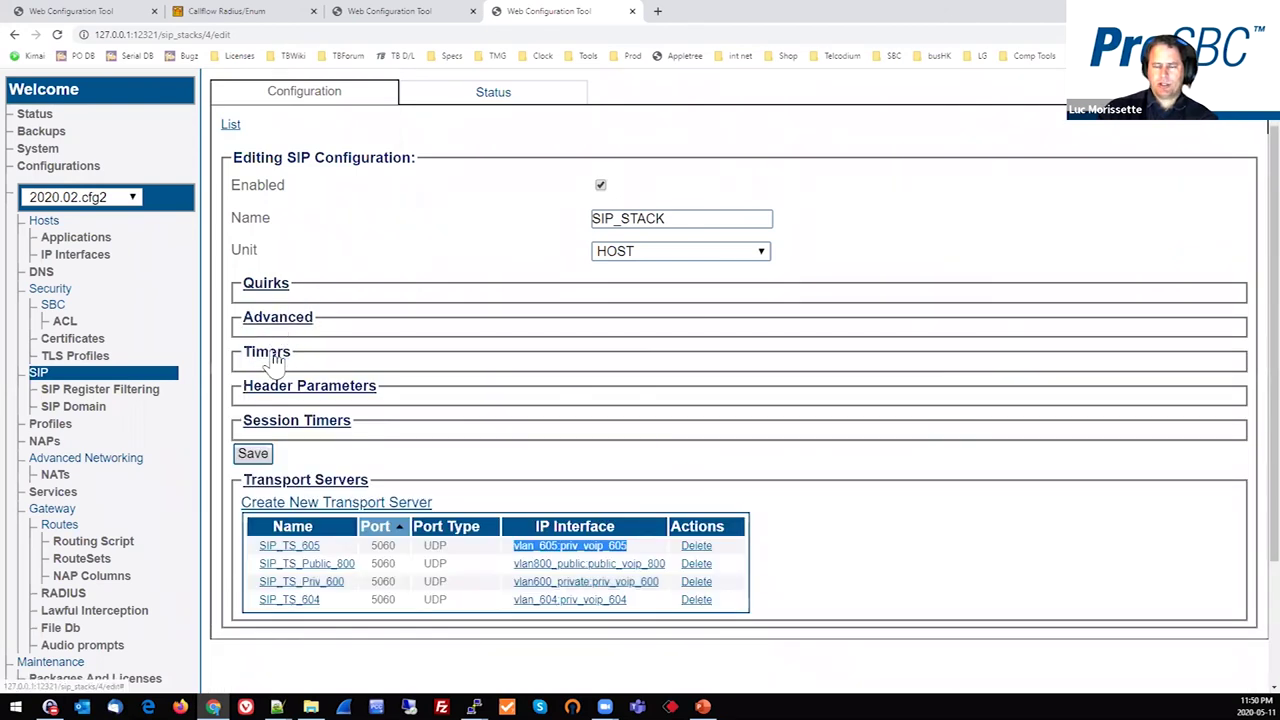
left_click(282, 360)
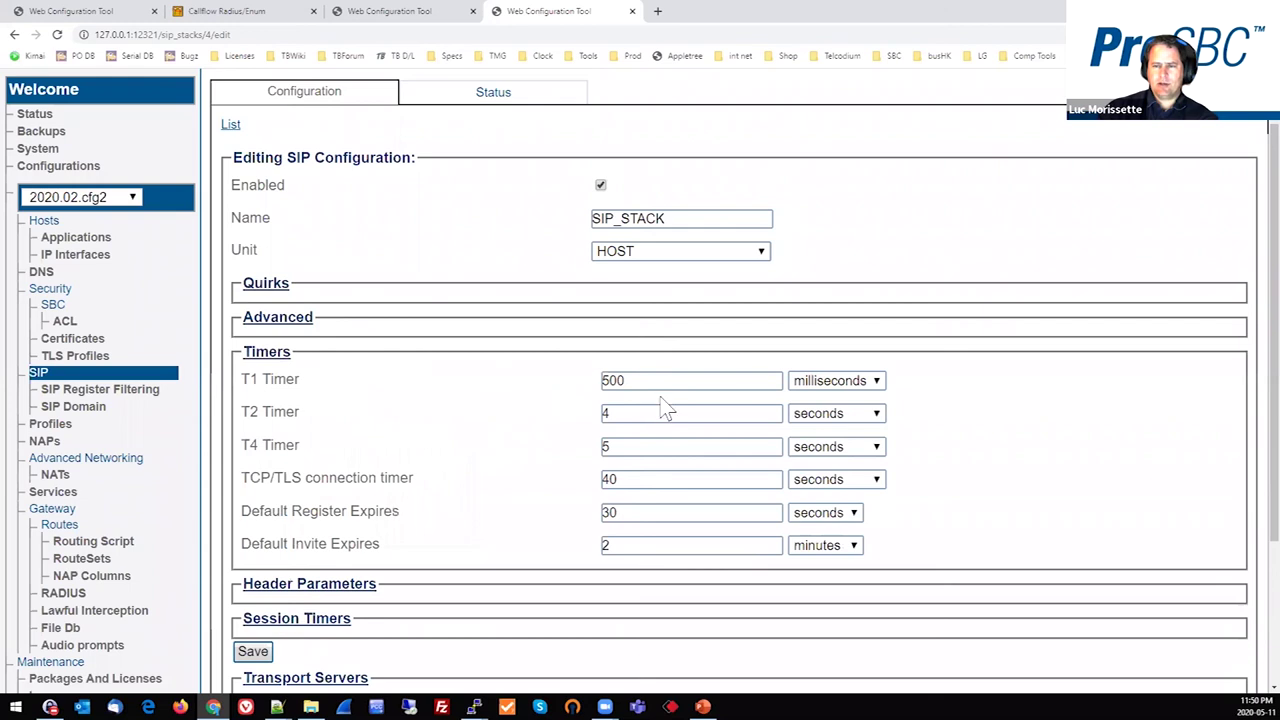
scroll(655, 410, "down", 1)
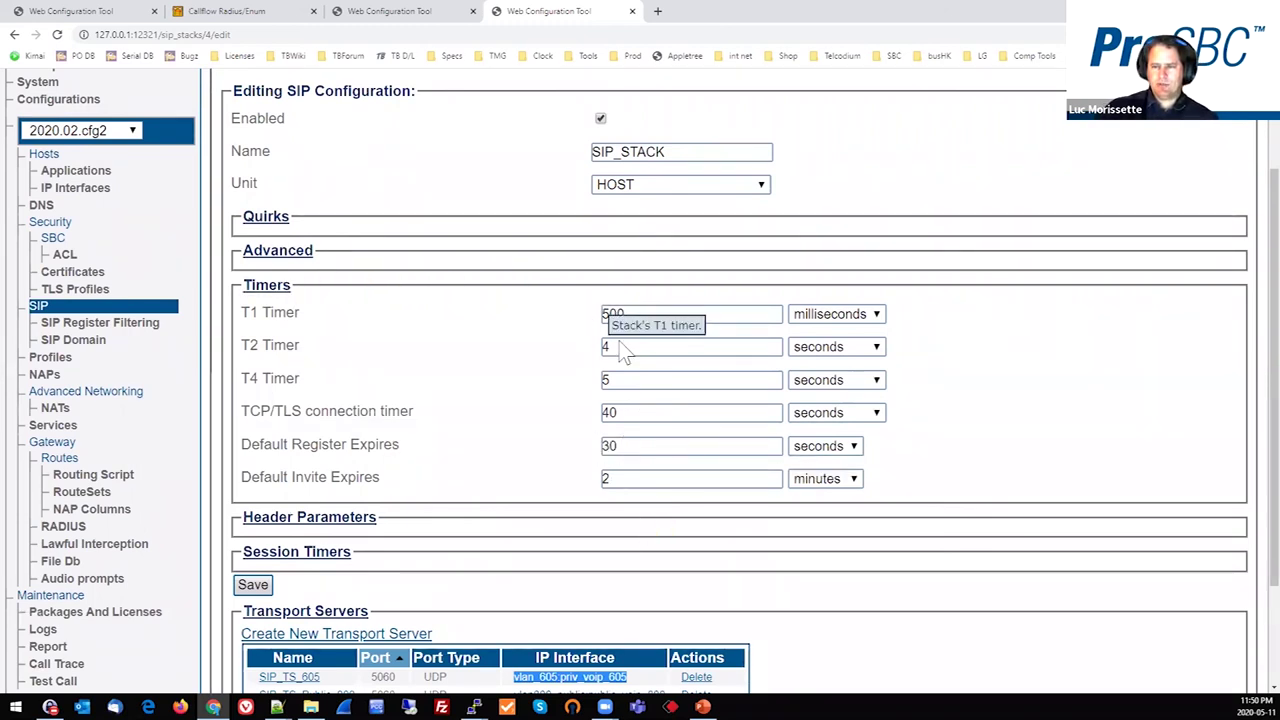
left_click(284, 255)
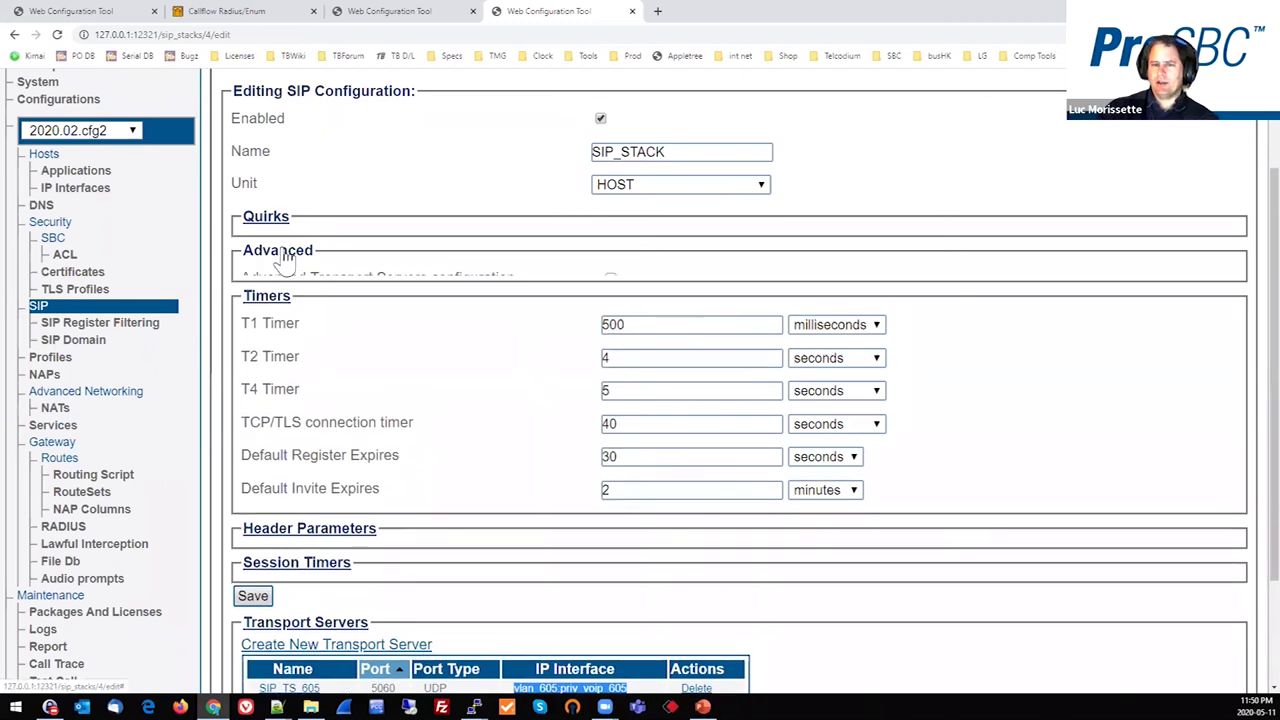
left_click(280, 253)
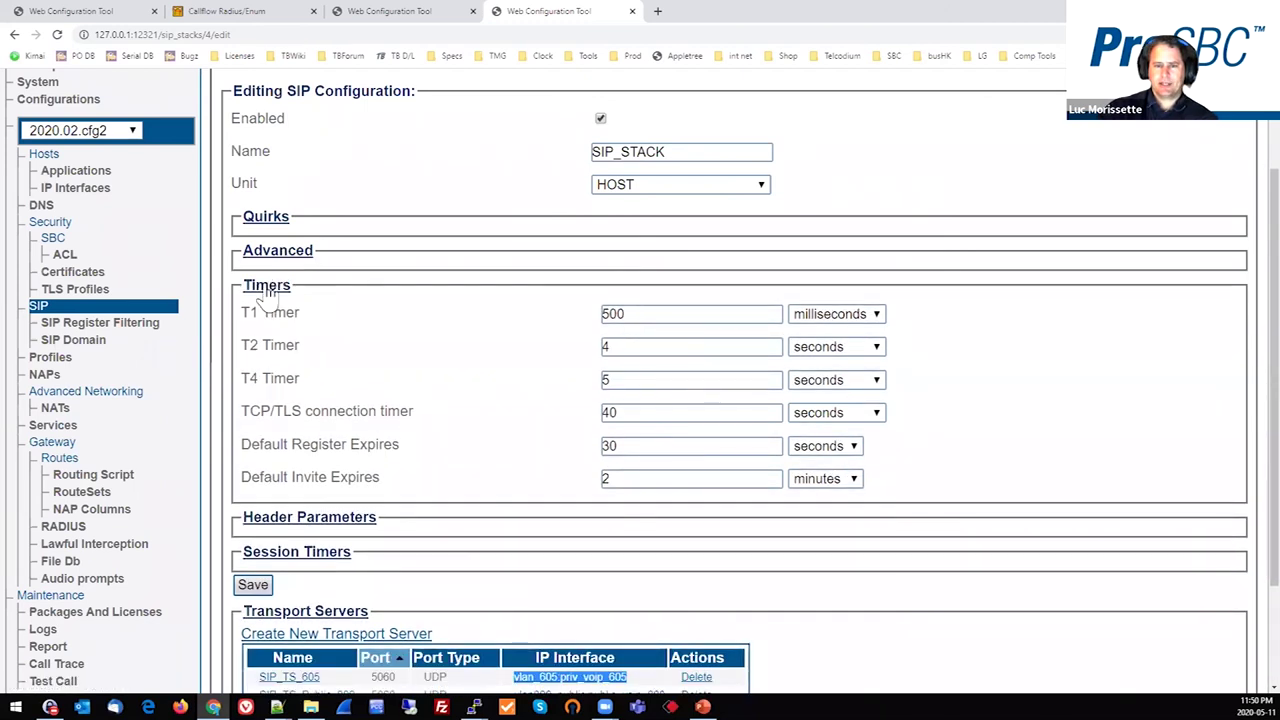
left_click(266, 287)
left_click(303, 322)
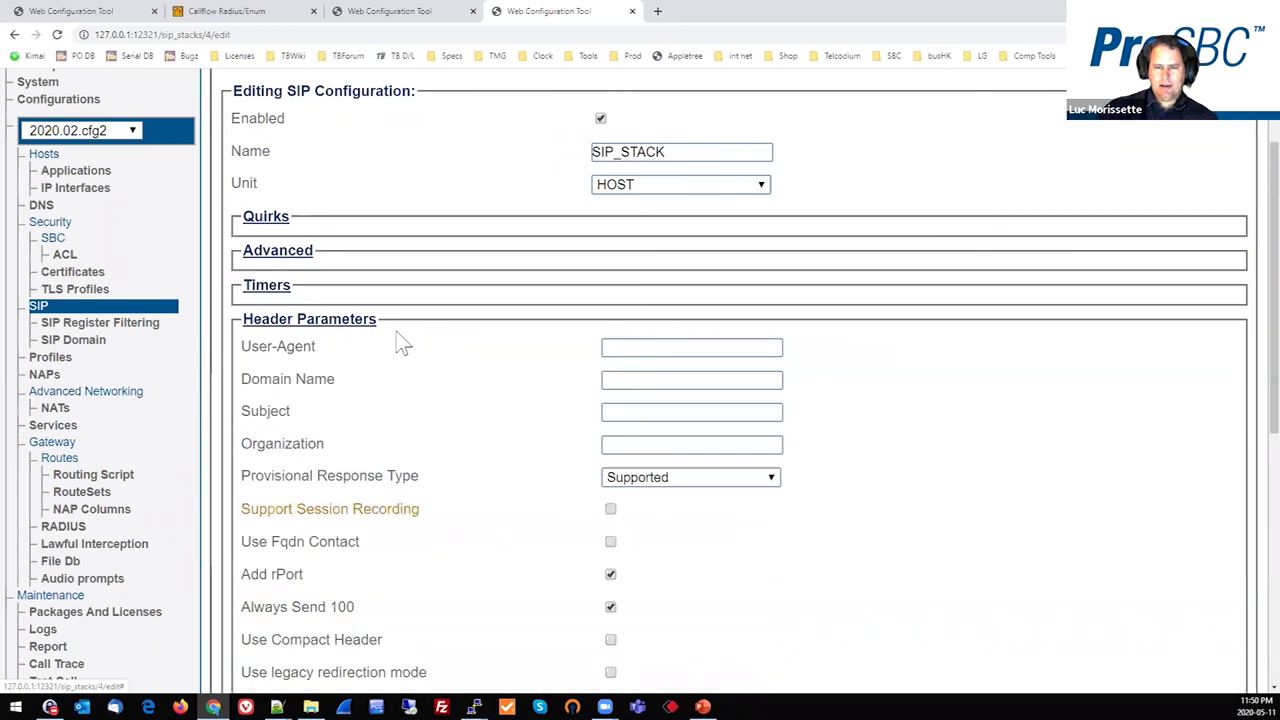
Step: Set the SIP stack's User-Agent header value to PROSBC-A1 from the autocomplete suggestion
scroll(397, 340, "down", 3)
left_click(661, 213)
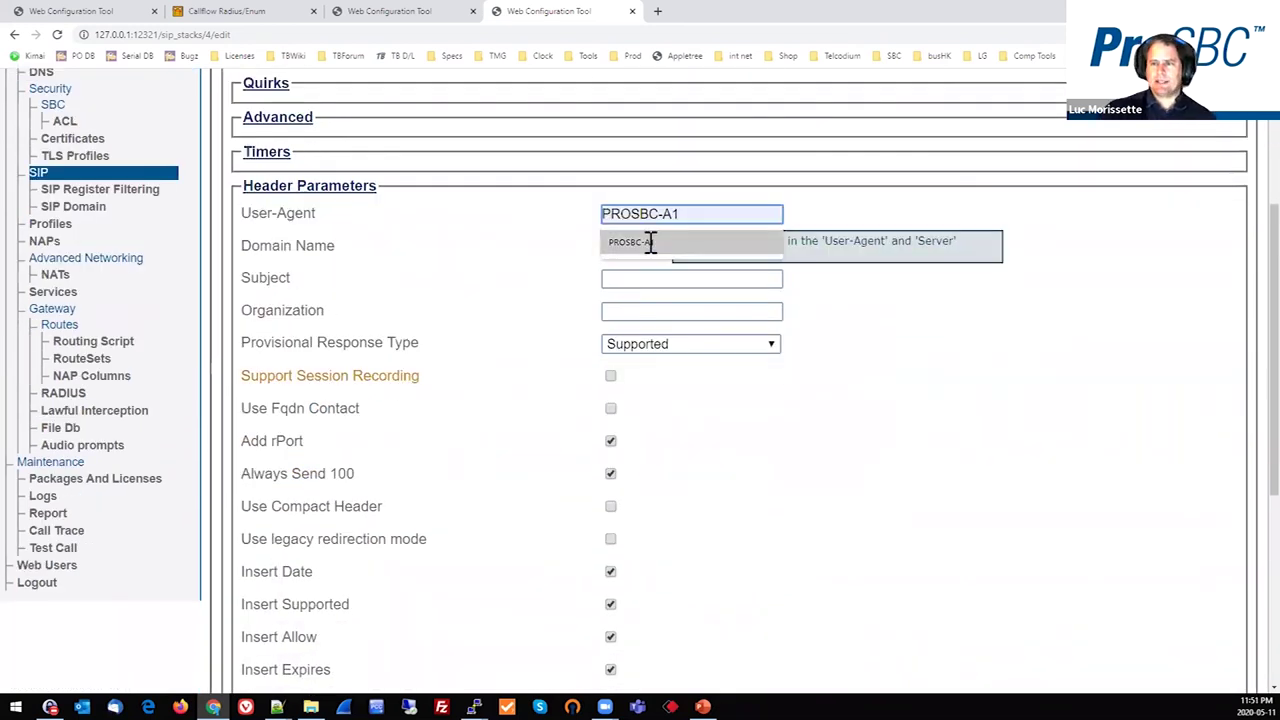
left_click(651, 242)
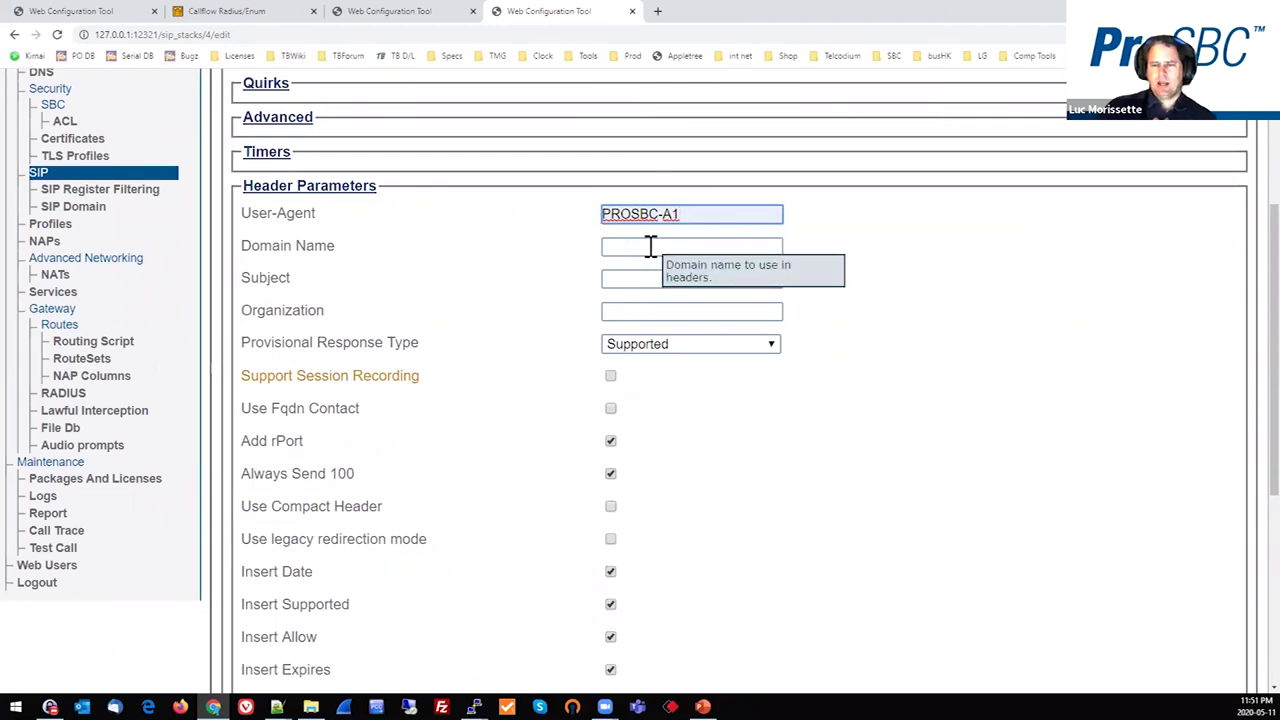
left_click(650, 247)
left_click(850, 268)
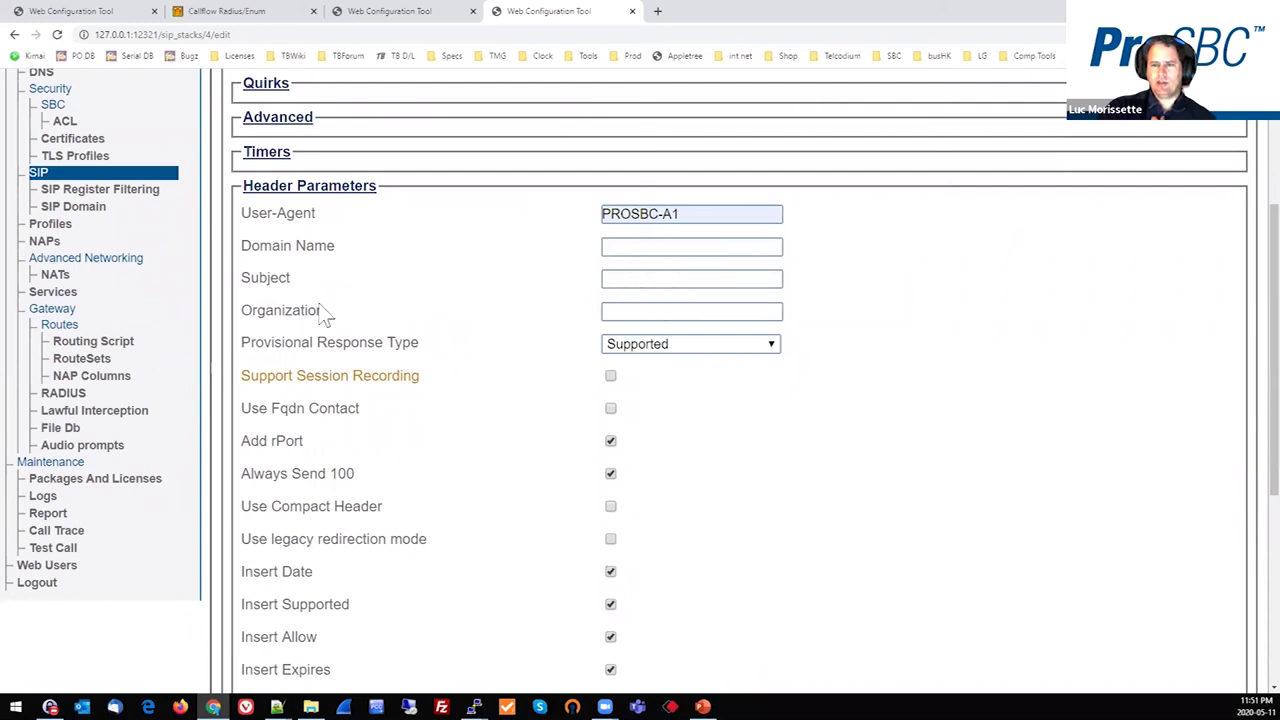
Step: Review the Provisional Response Type choices and keep it at Supported
mouse_move(638, 305)
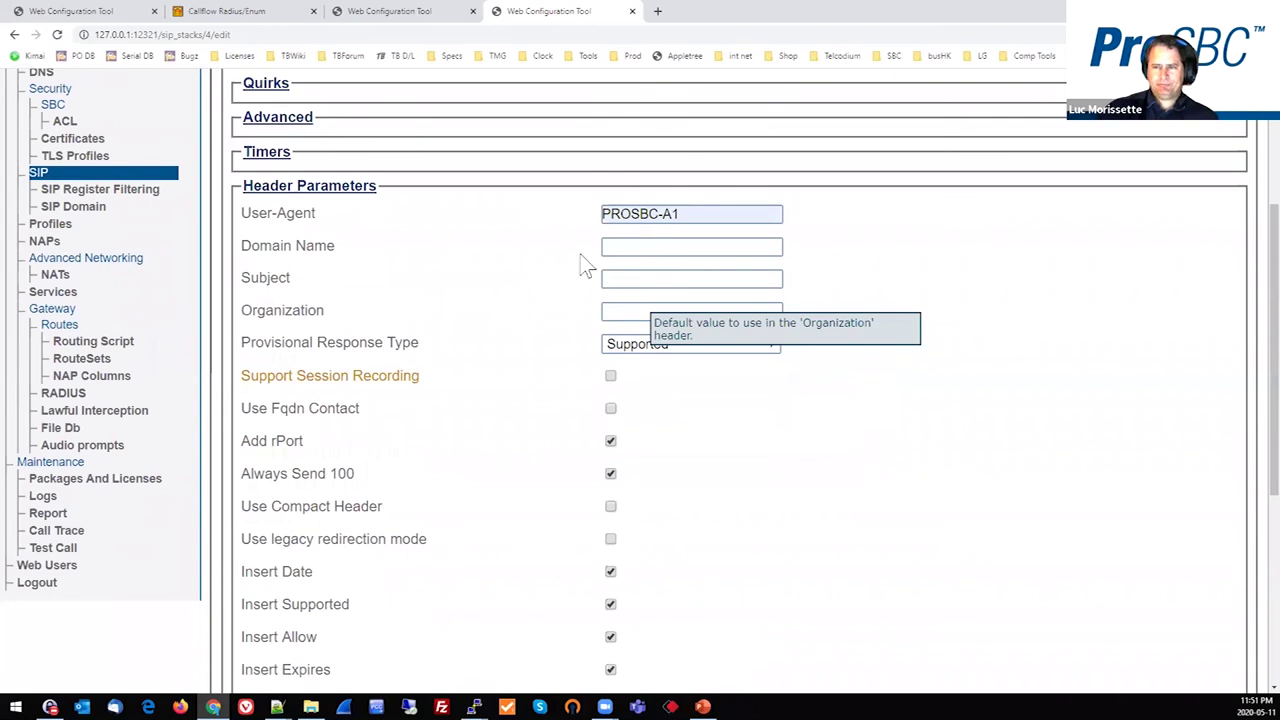
scroll(355, 315, "down", 1)
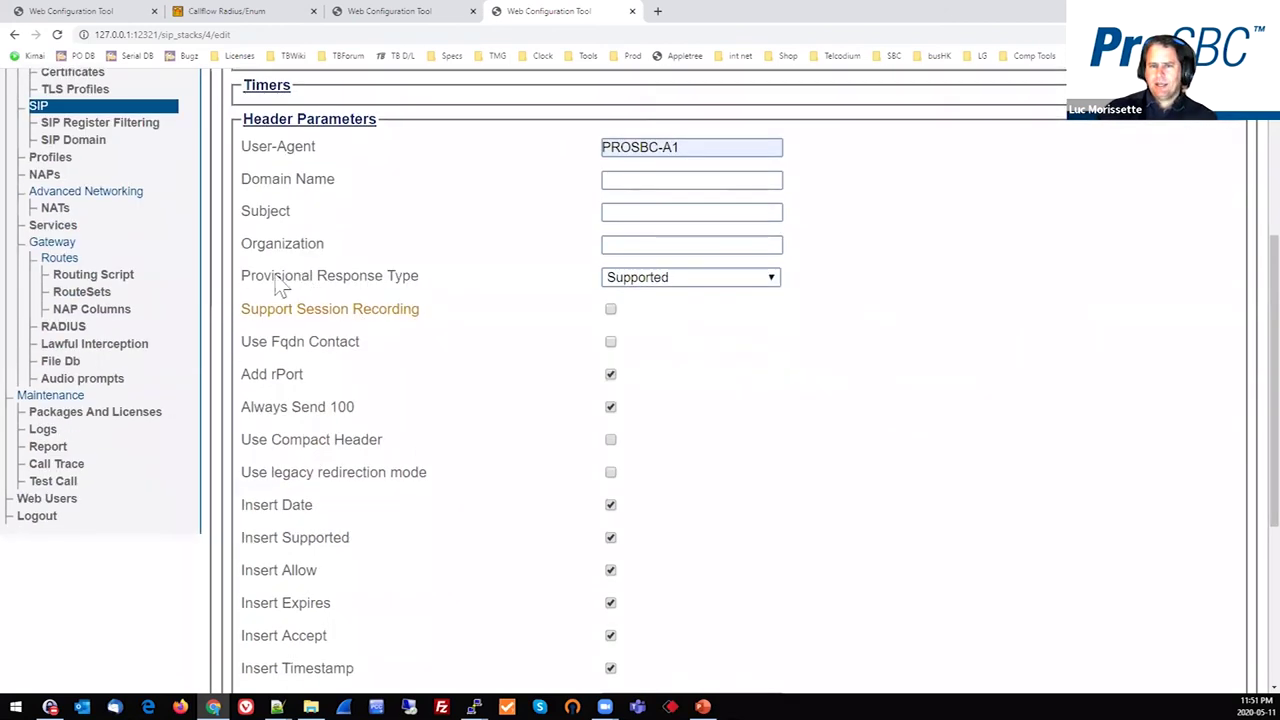
mouse_move(310, 285)
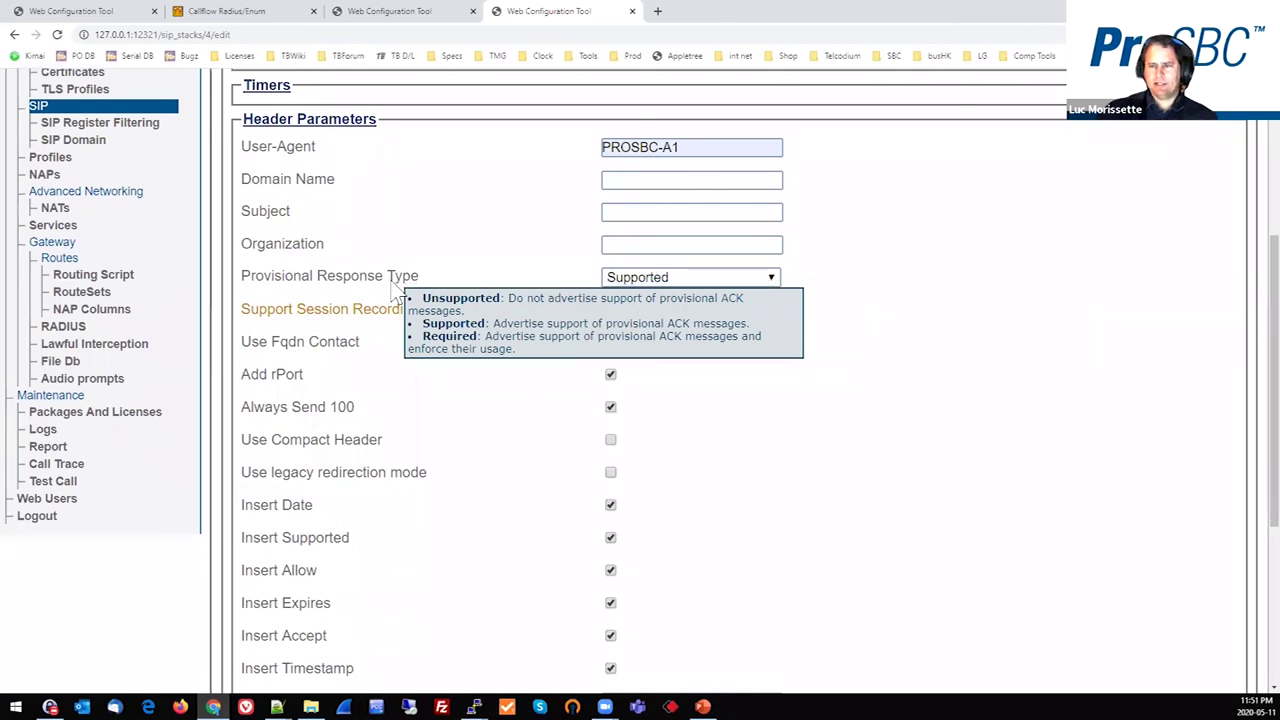
left_click(397, 287)
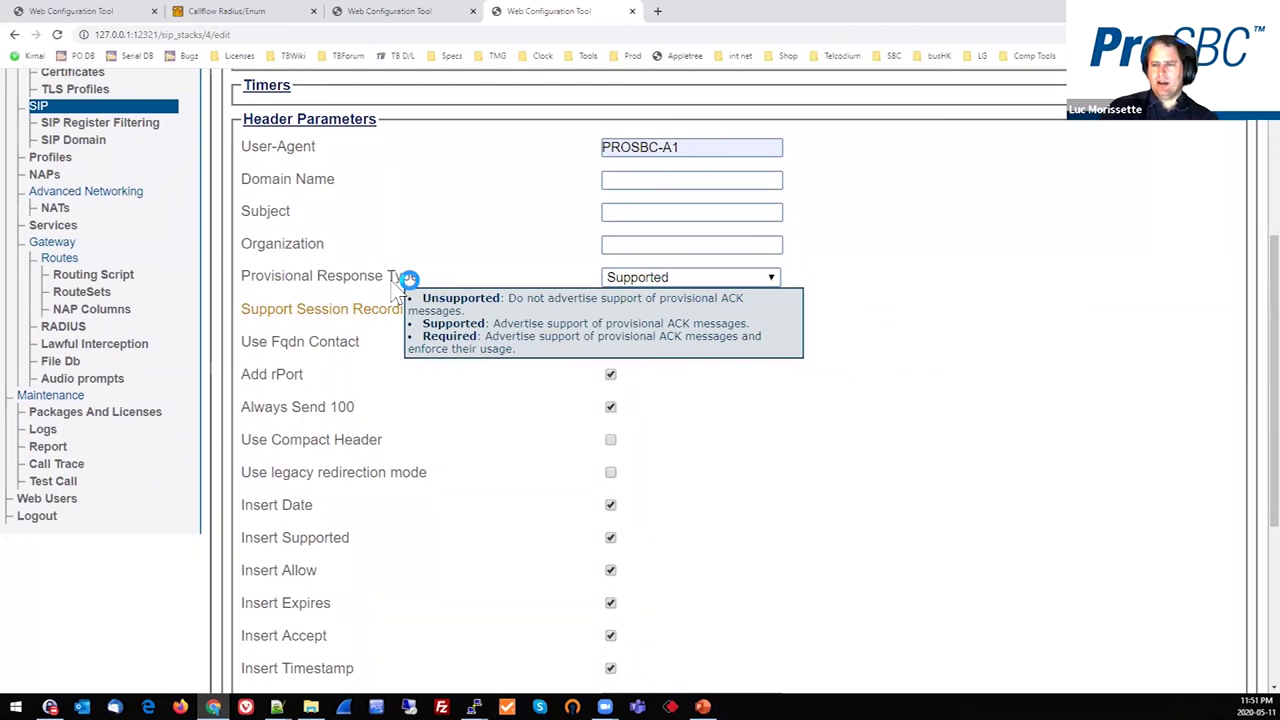
left_click(397, 287)
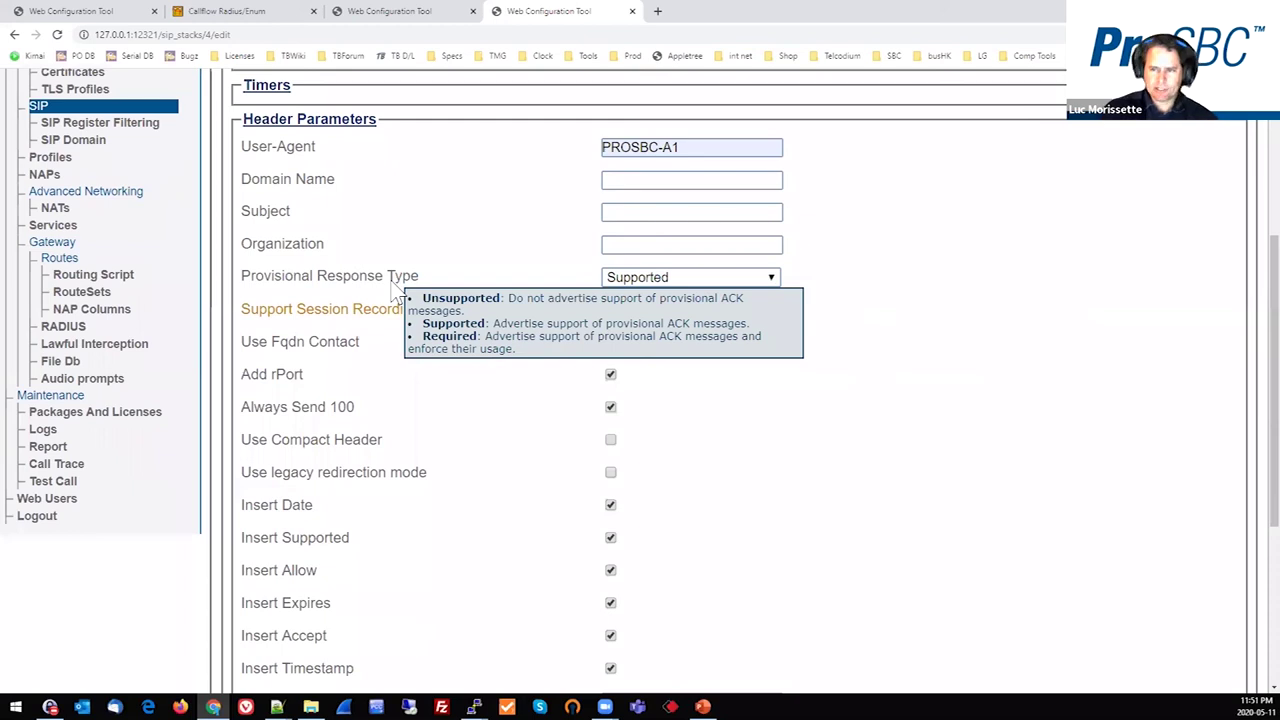
left_click(669, 283)
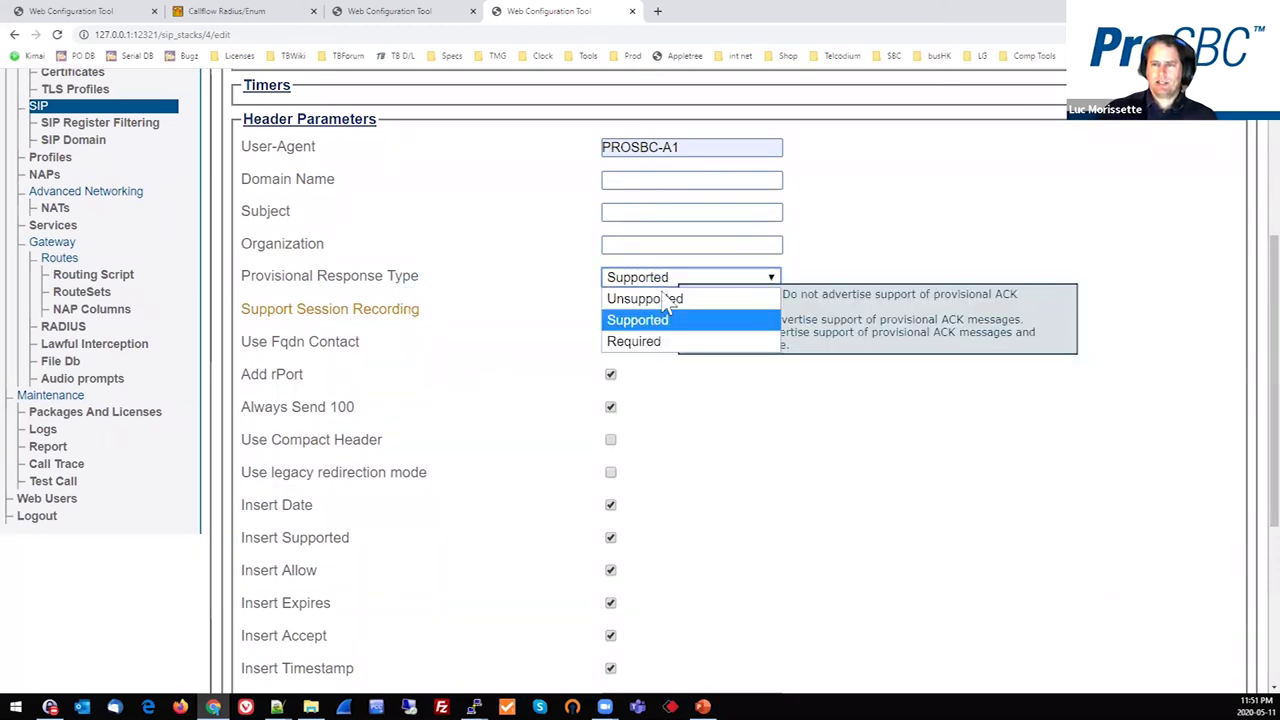
left_click(691, 407)
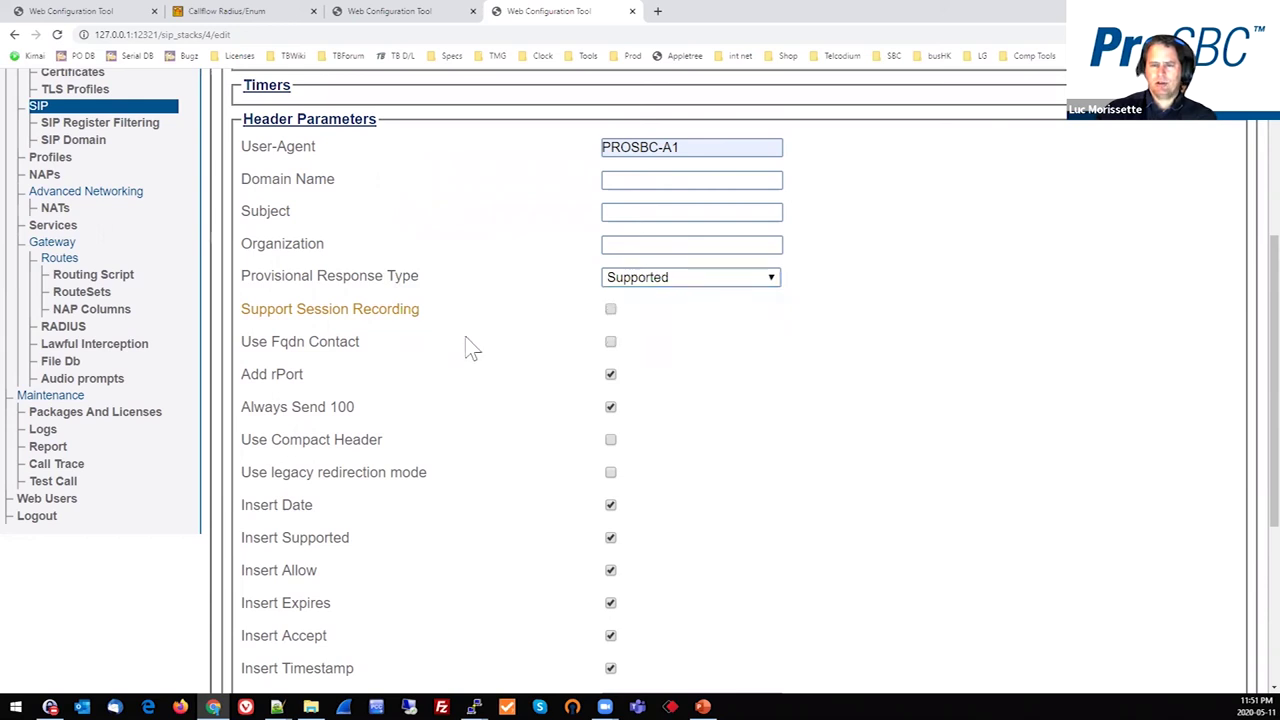
scroll(465, 325, "down", 2)
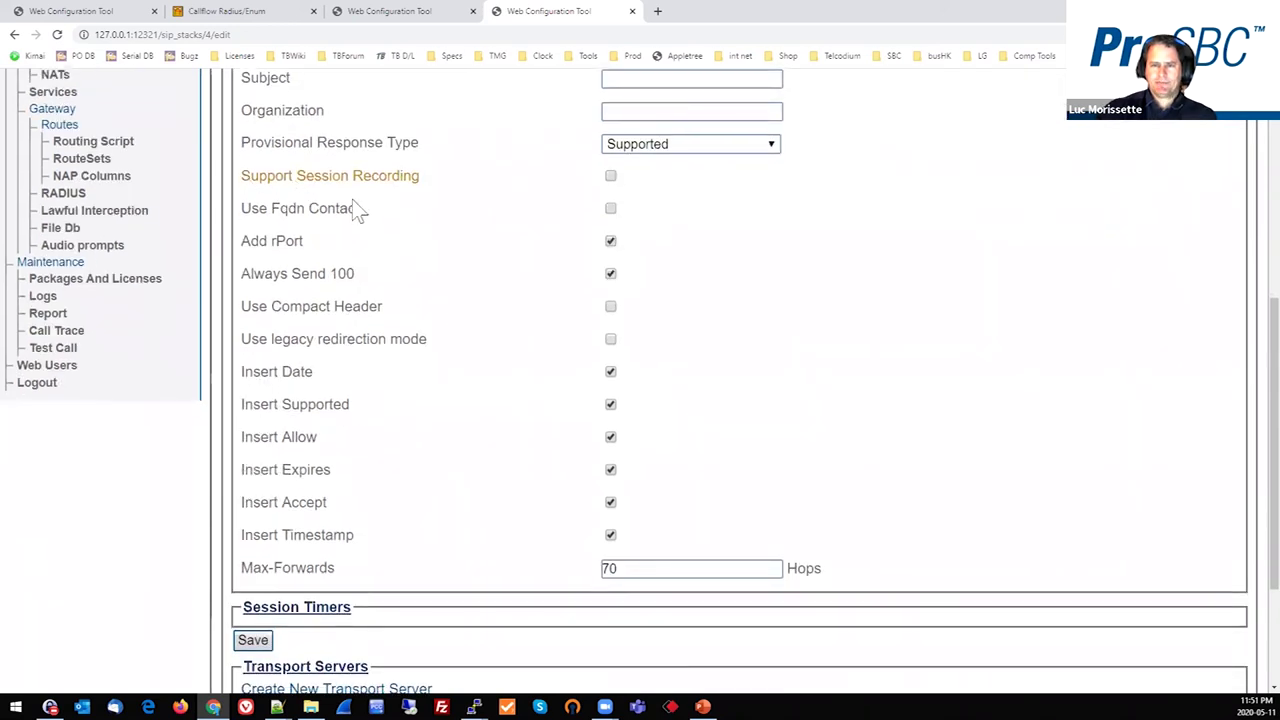
scroll(350, 230, "up", 1)
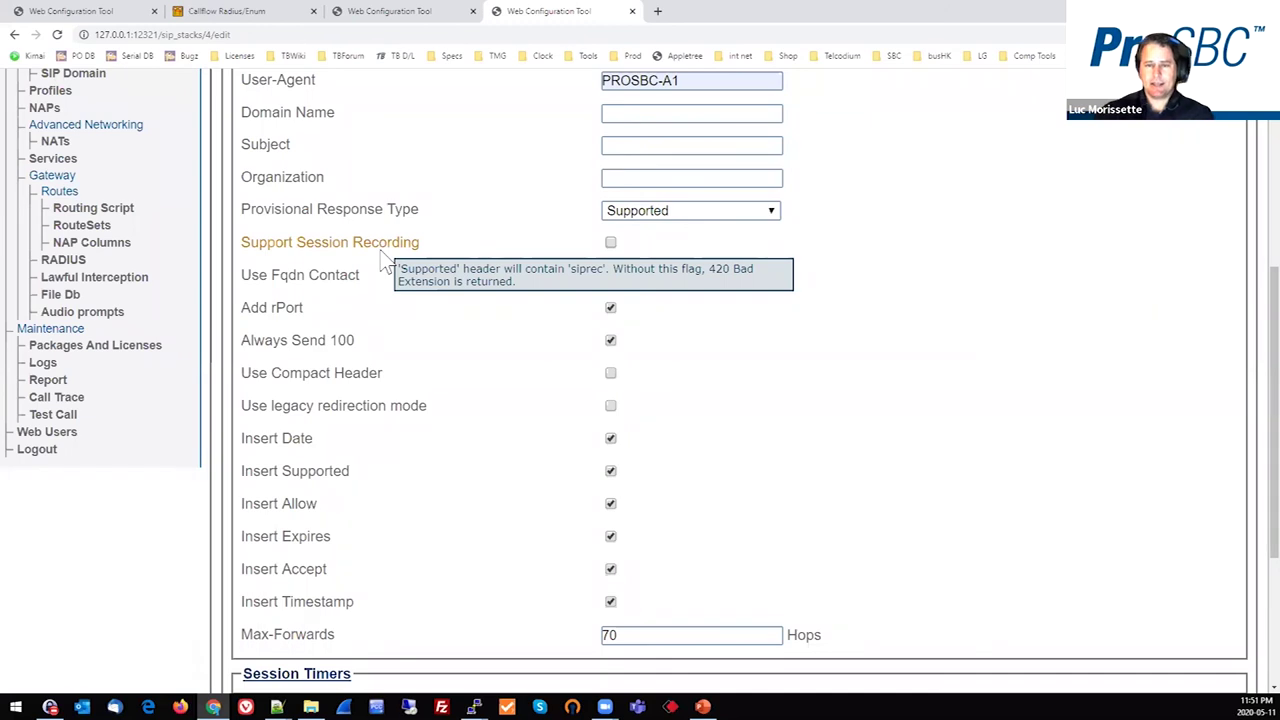
Step: Tick Support Session Recording on SIP_STACK and save the SIP configuration
triple_click(606, 246)
left_click(513, 262)
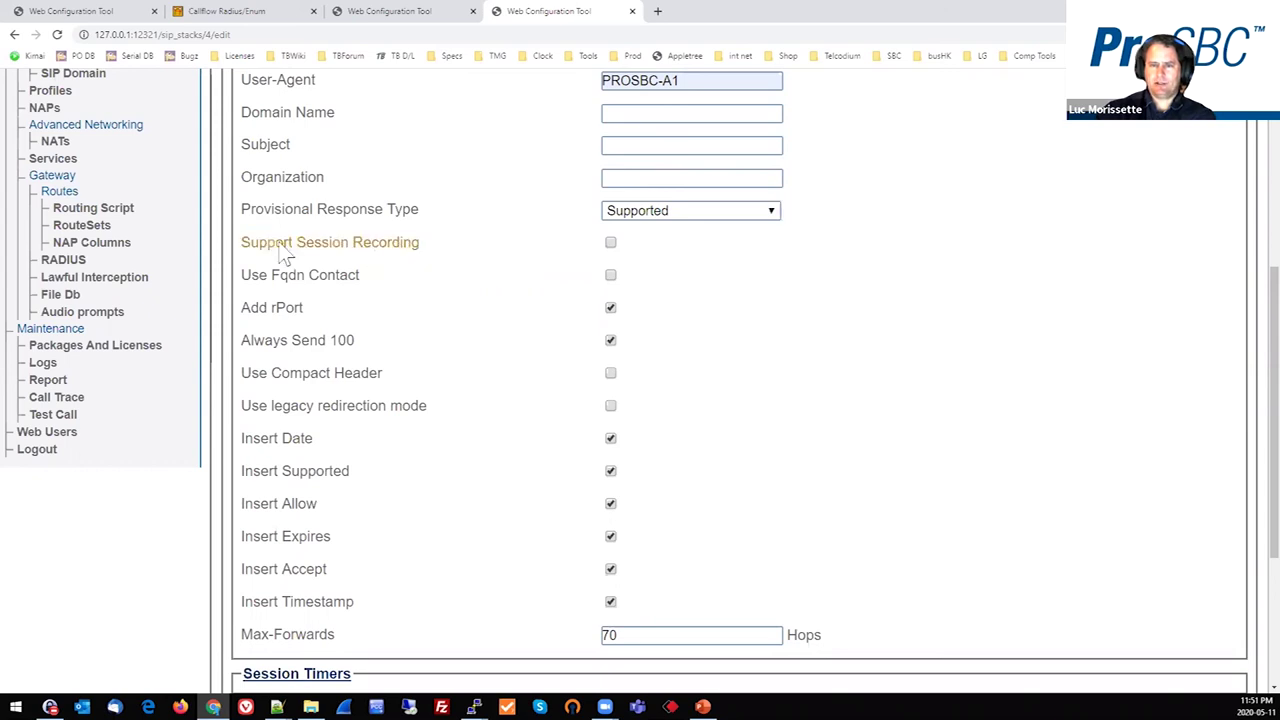
triple_click(443, 245)
left_click(368, 268)
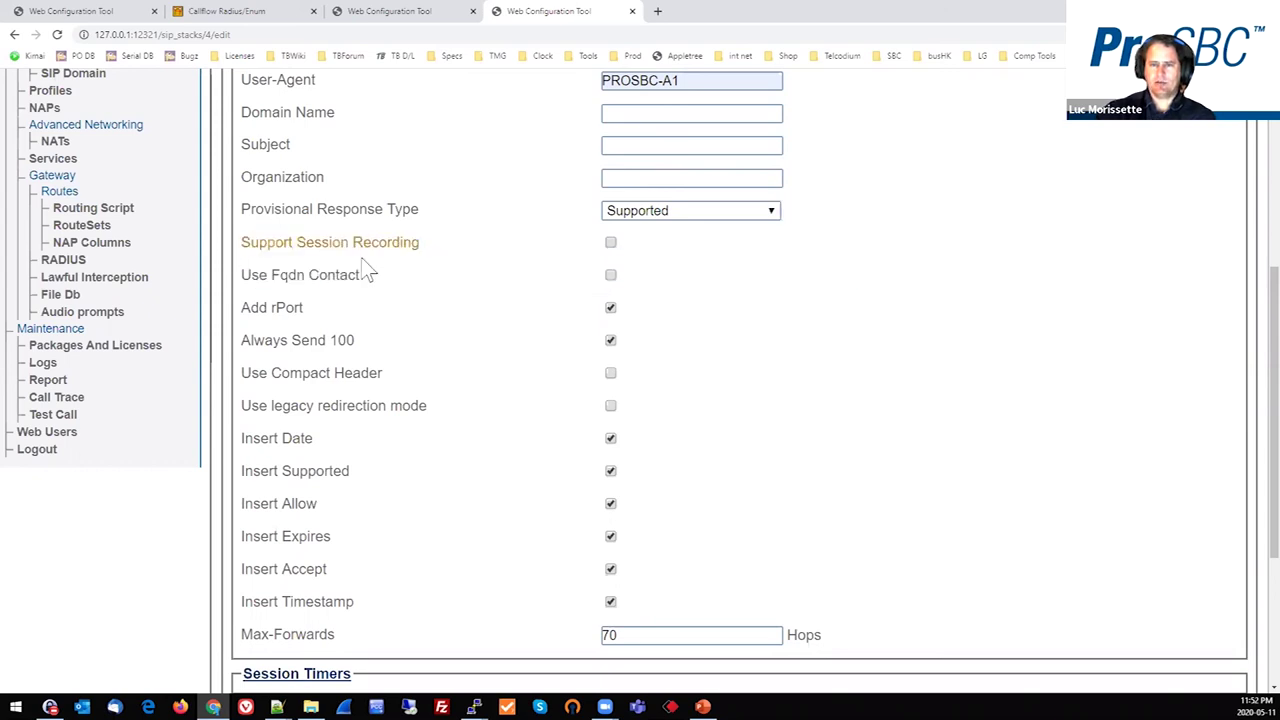
left_click(610, 243)
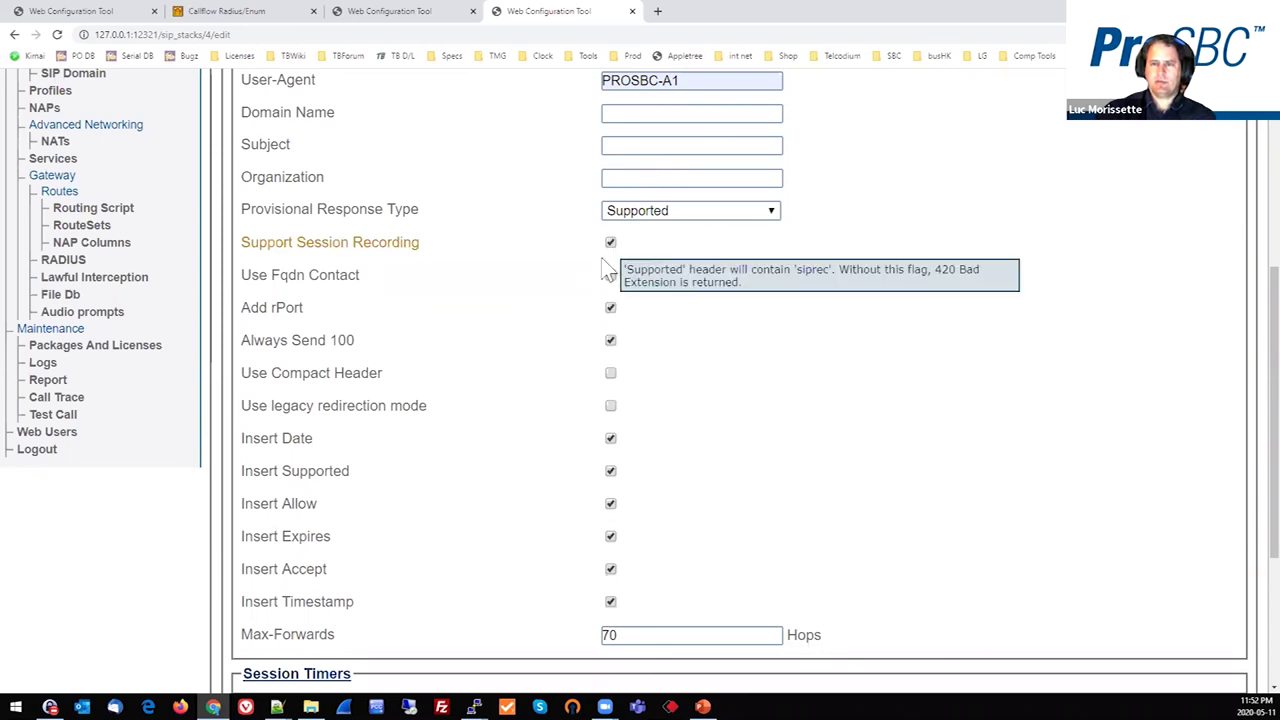
scroll(400, 451, "down", 5)
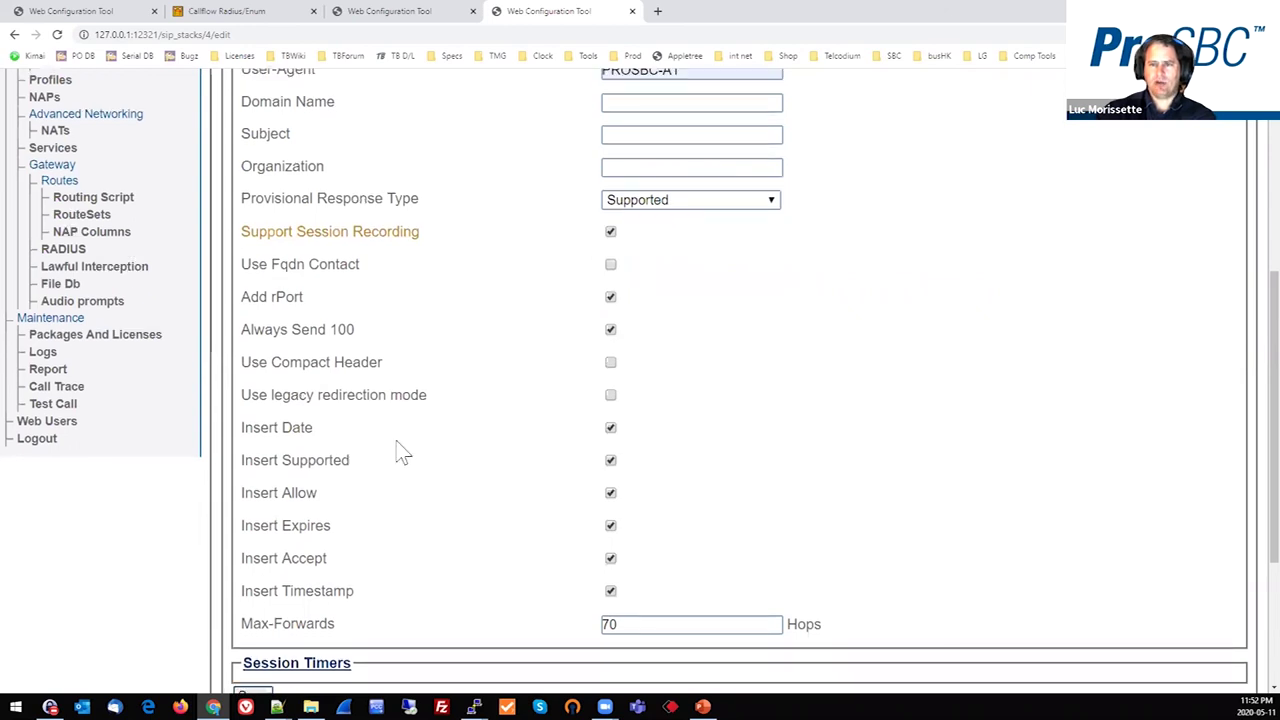
left_click(254, 445)
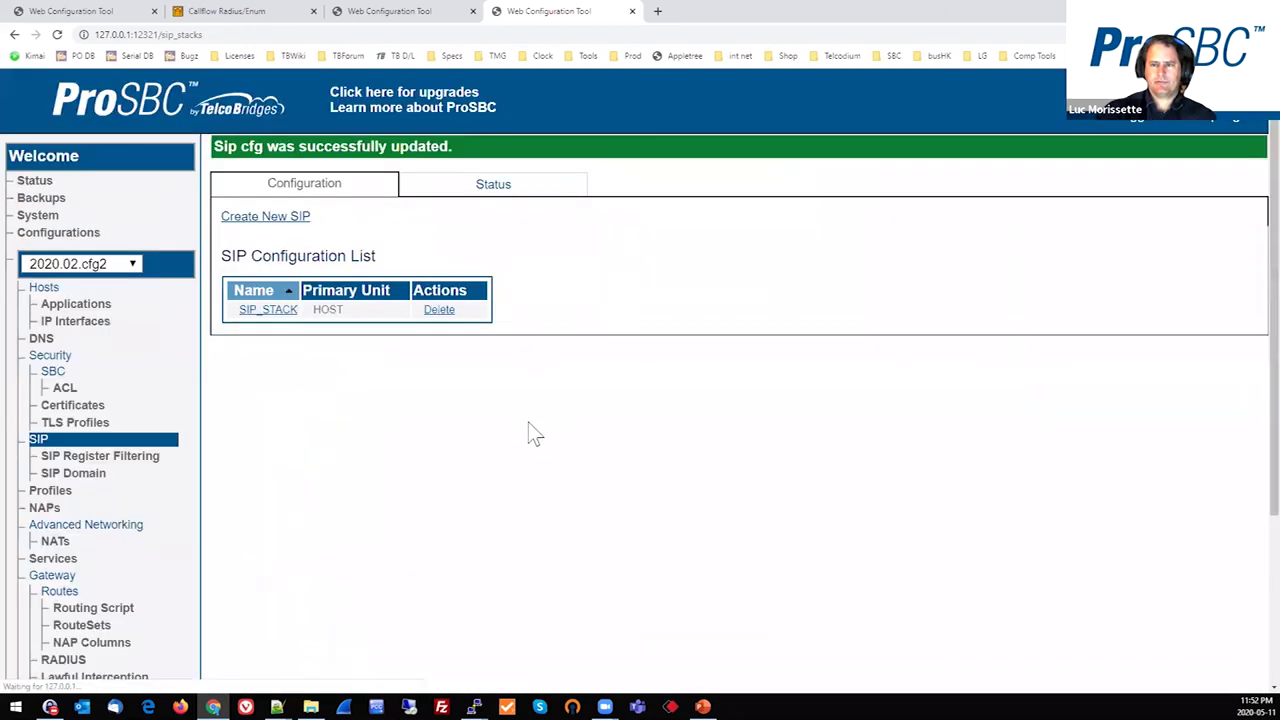
Step: Reopen SIP_STACK's Header Parameters and confirm Support Session Recording is saved as enabled
left_click(326, 312)
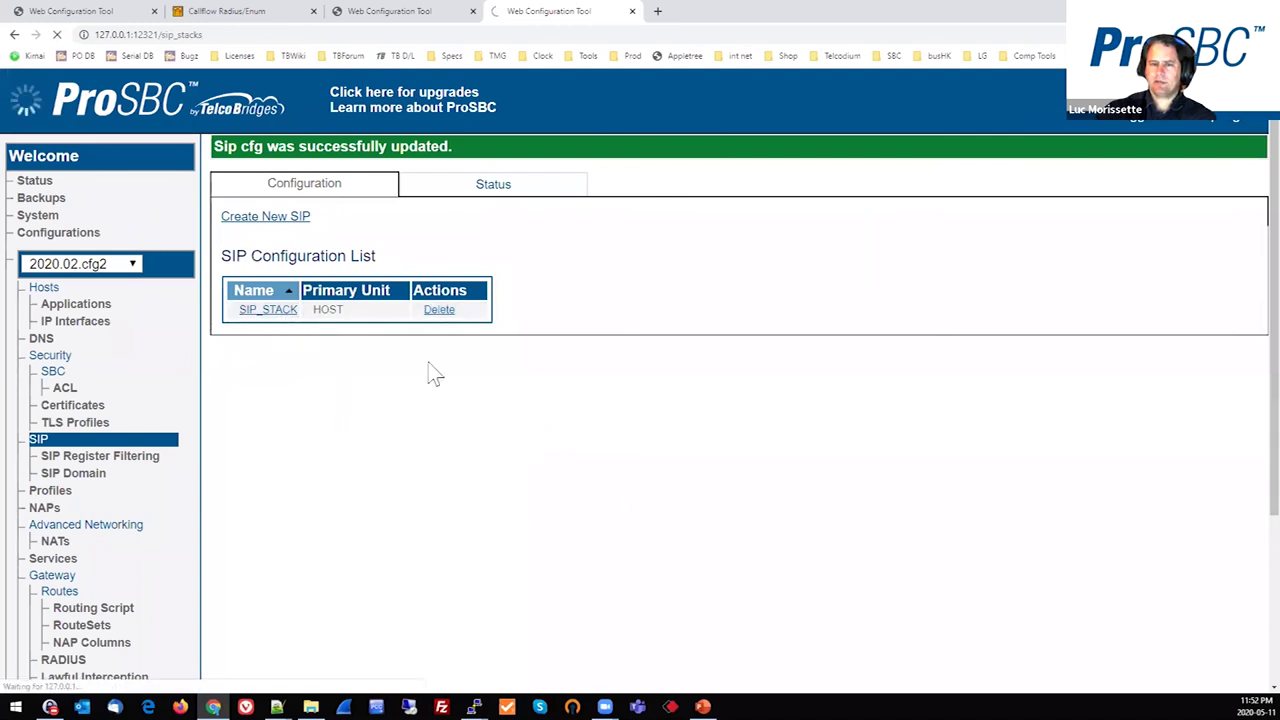
scroll(449, 374, "down", 3)
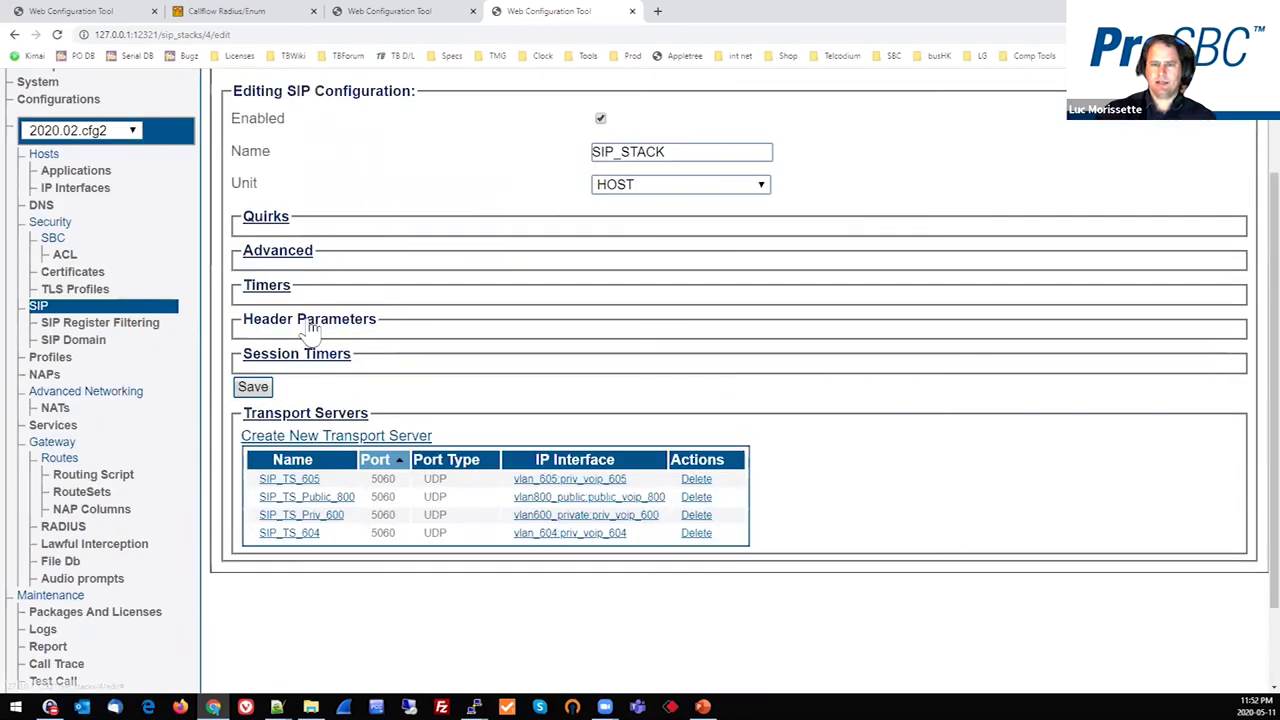
left_click(307, 320)
scroll(430, 343, "down", 2)
scroll(430, 343, "down", 2)
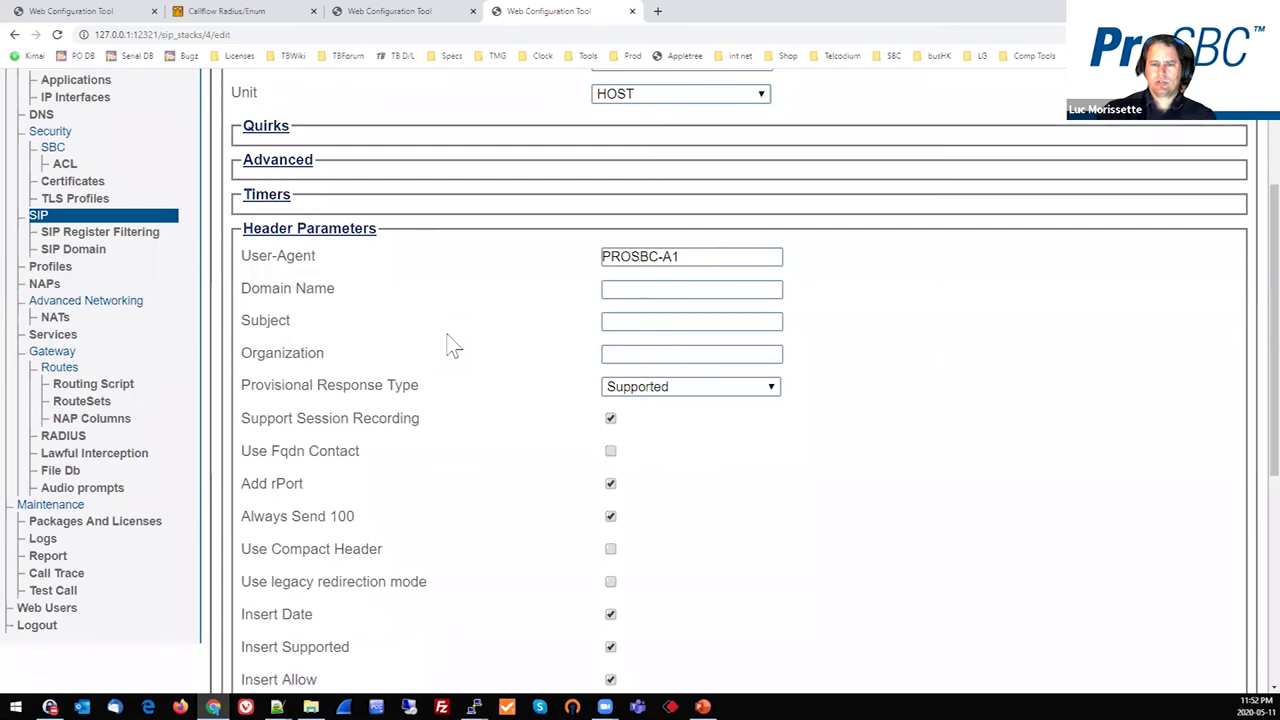
mouse_move(250, 396)
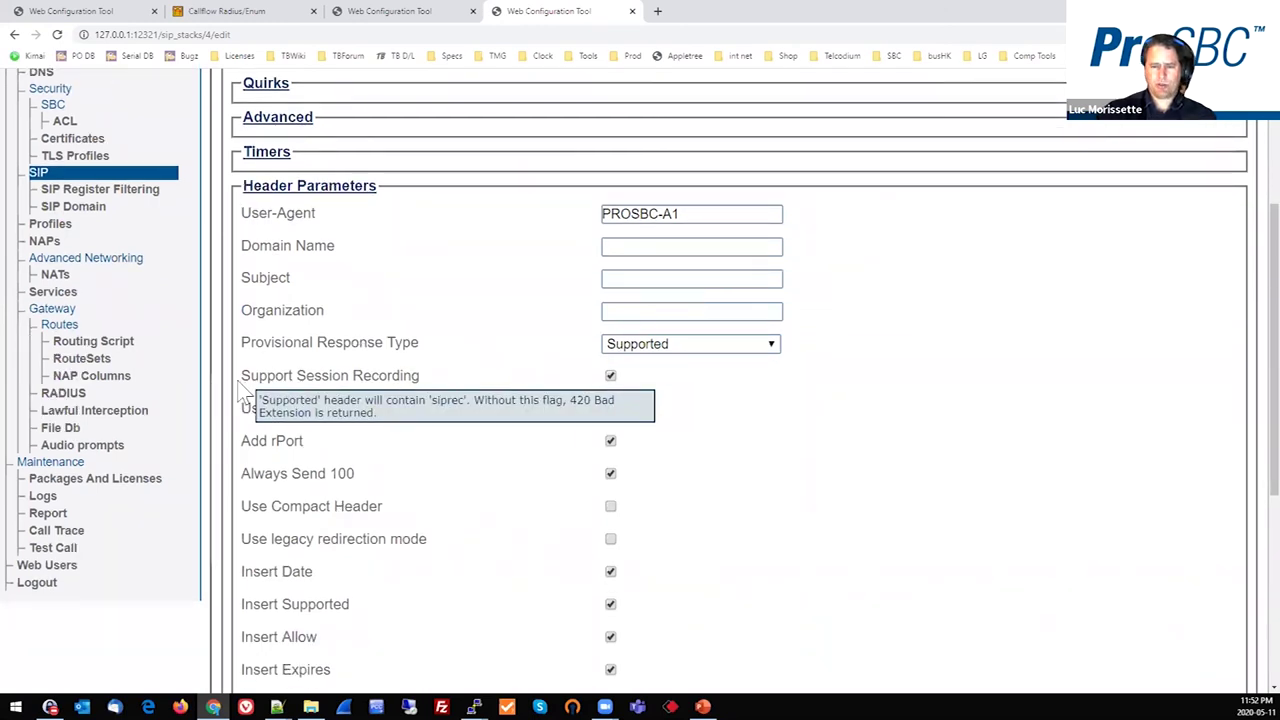
left_click_drag(242, 377, 463, 391)
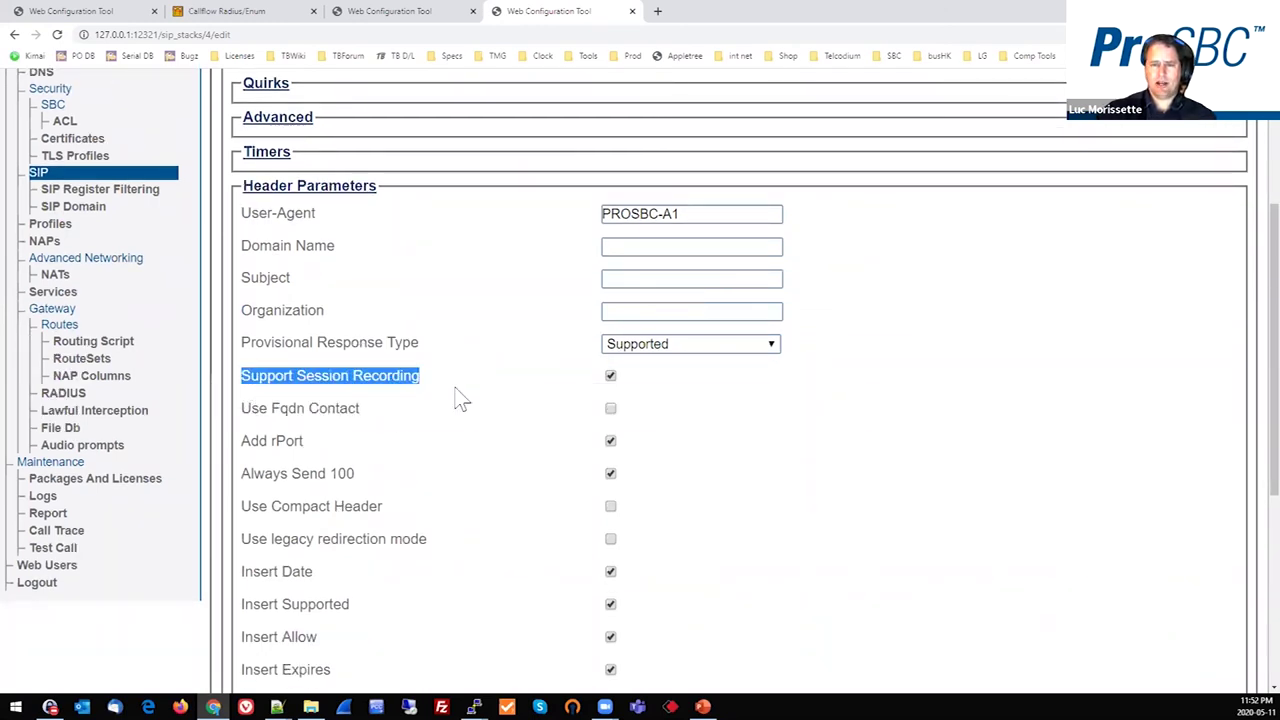
left_click(274, 408)
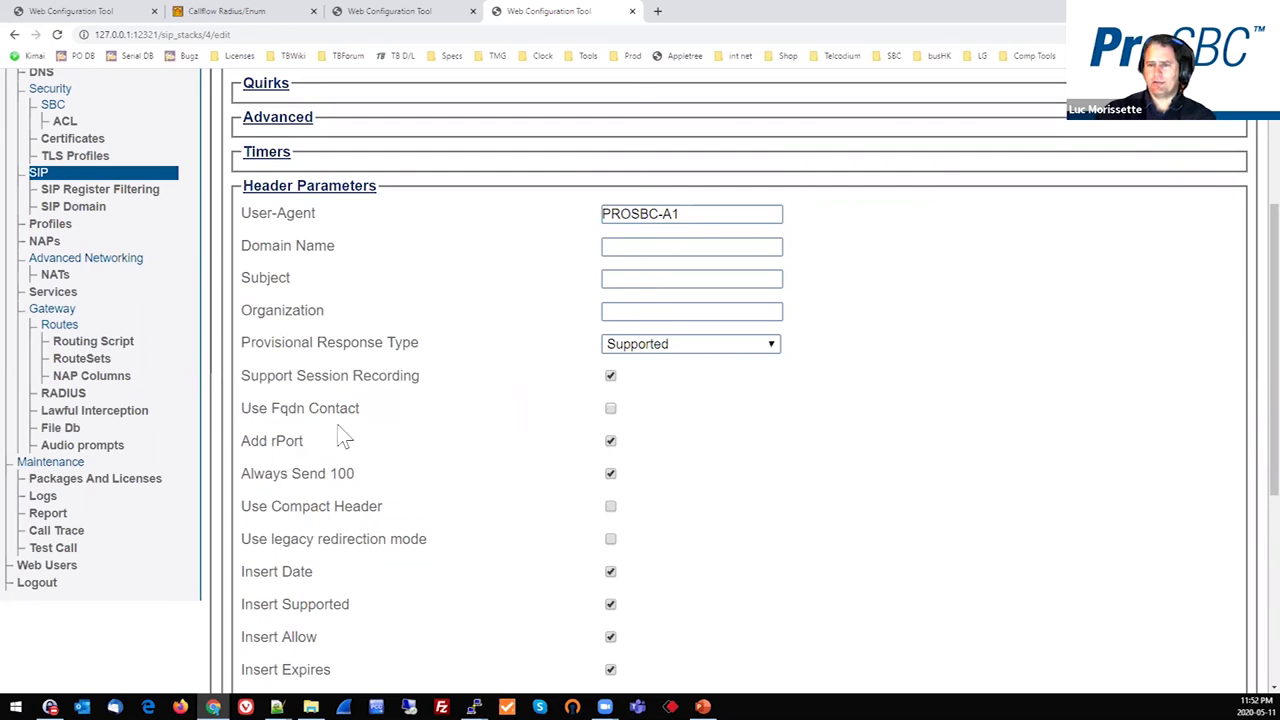
Step: Uncheck Insert Allow, save the SIP configuration, and re-expand Header Parameters
mouse_move(618, 390)
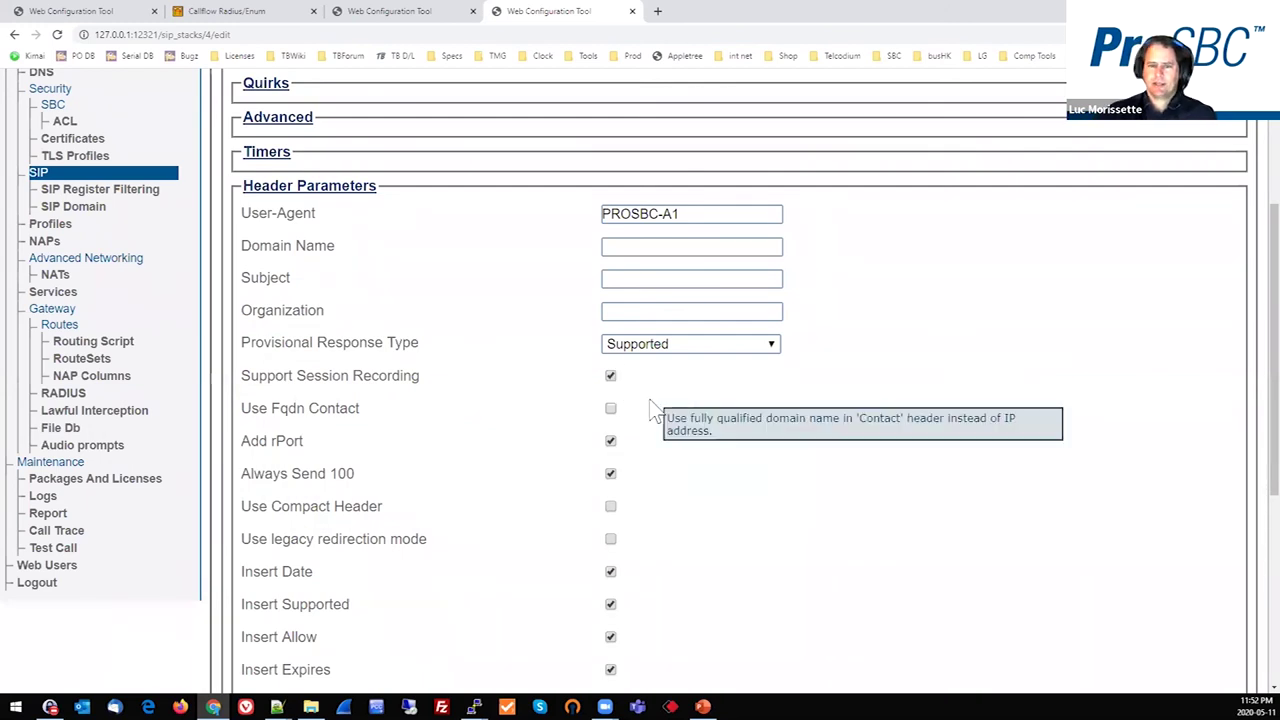
scroll(614, 428, "down", 3)
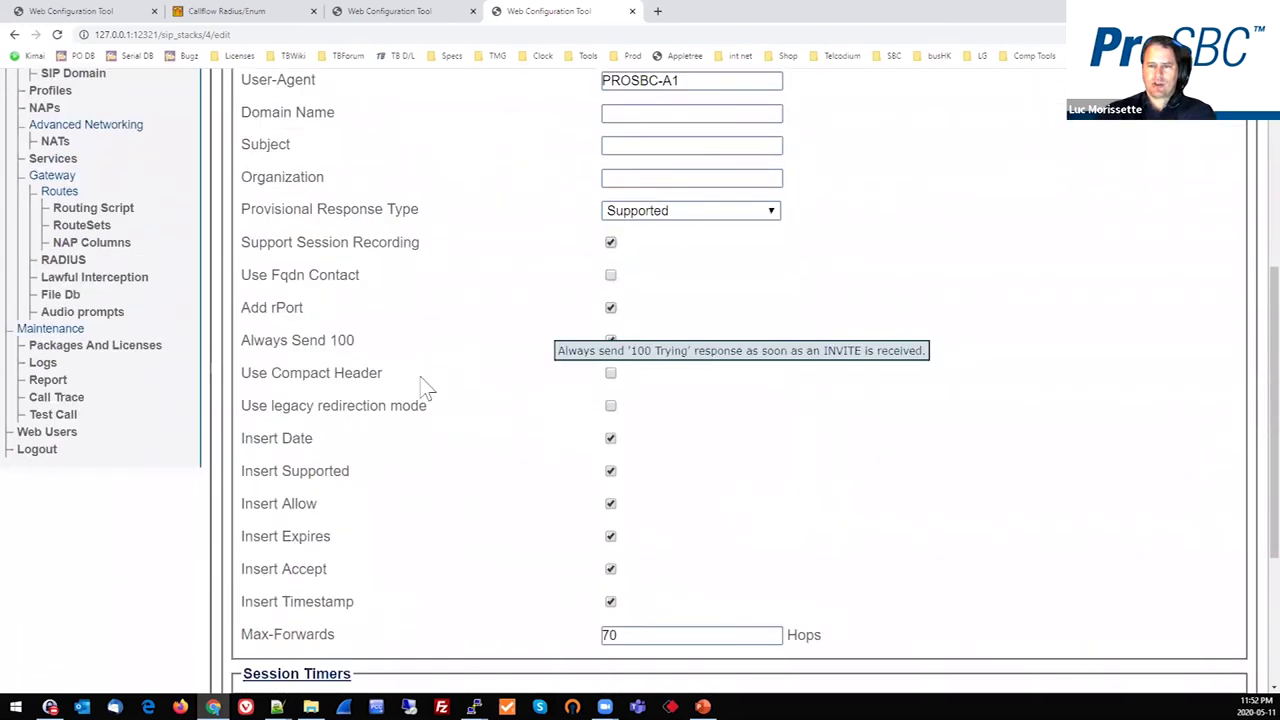
scroll(450, 390, "down", 1)
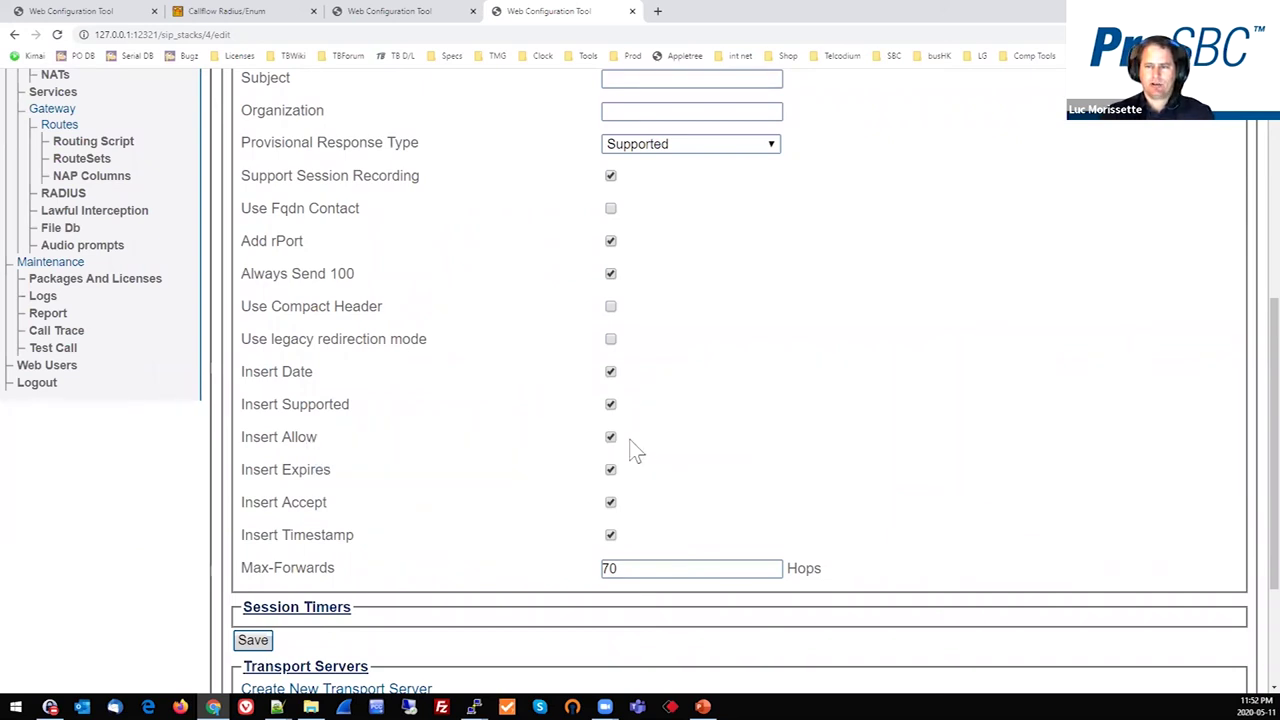
left_click(611, 439)
scroll(352, 482, "down", 2)
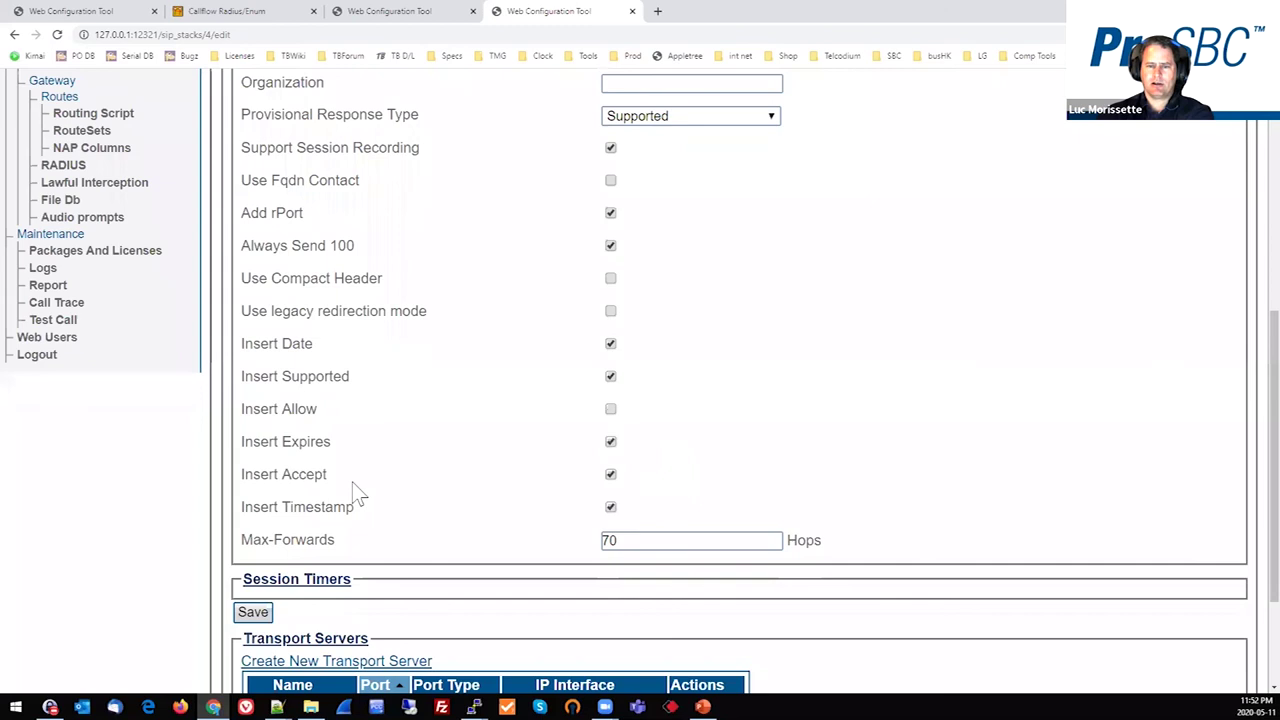
left_click(253, 442)
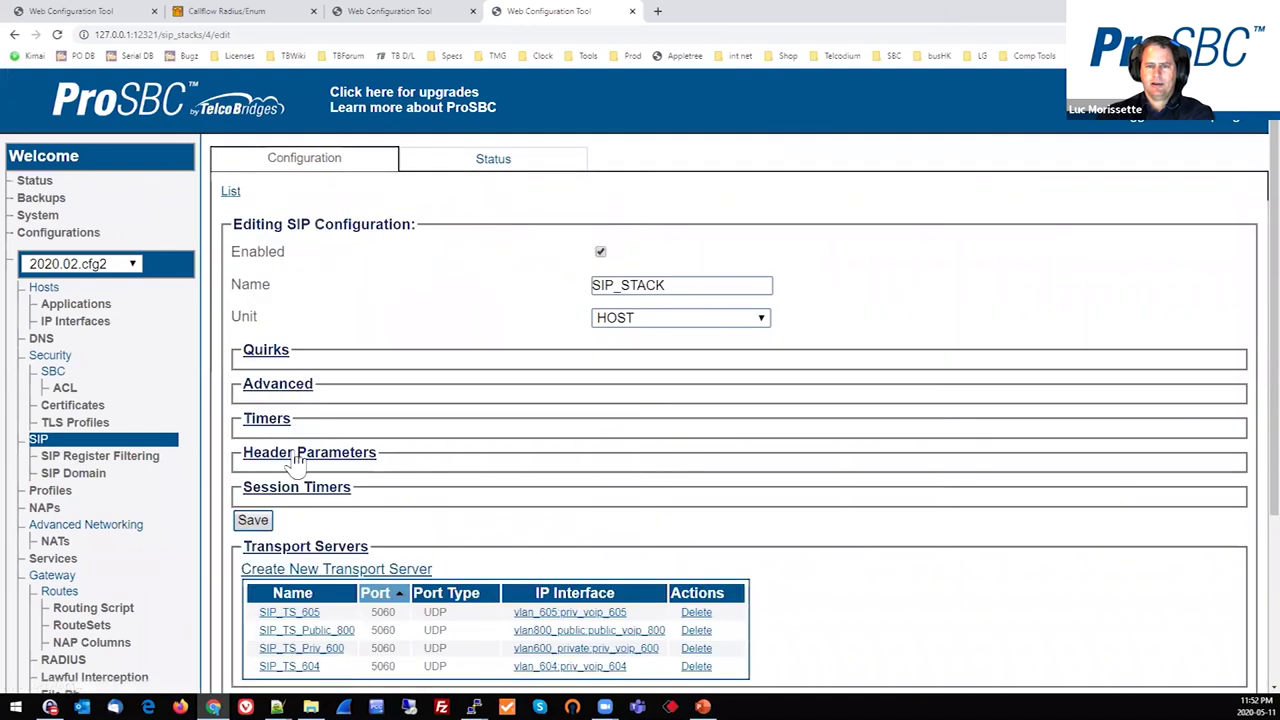
left_click(325, 452)
scroll(409, 434, "down", 4)
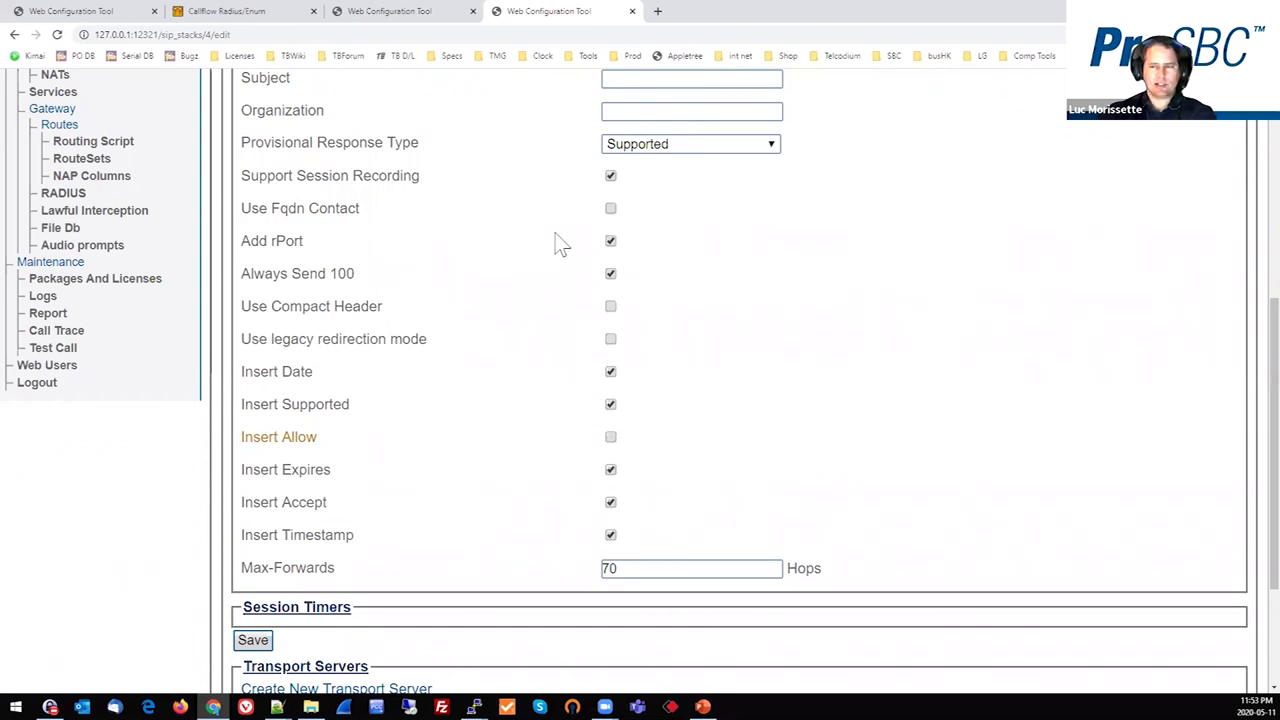
Step: Switch Provisional Response Type to Required, back to Supported, then collapse Header Parameters
scroll(658, 190, "up", 1)
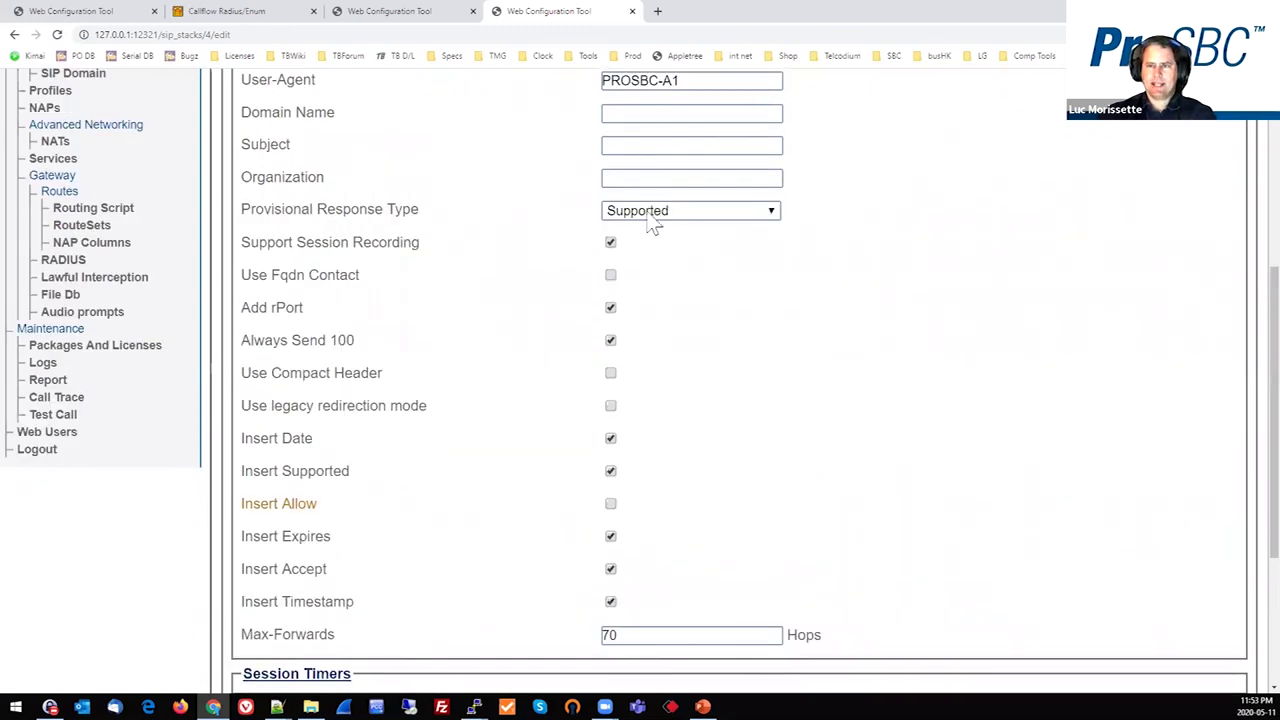
scroll(655, 232, "up", 1)
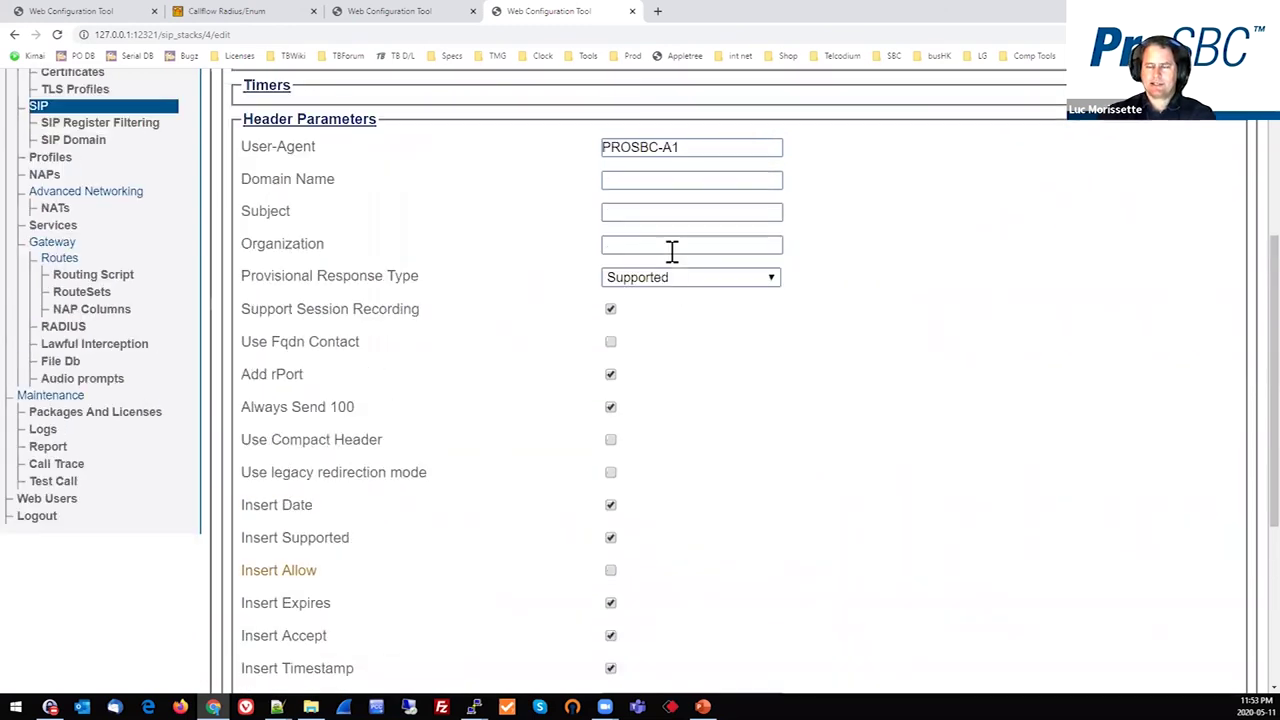
left_click(765, 278)
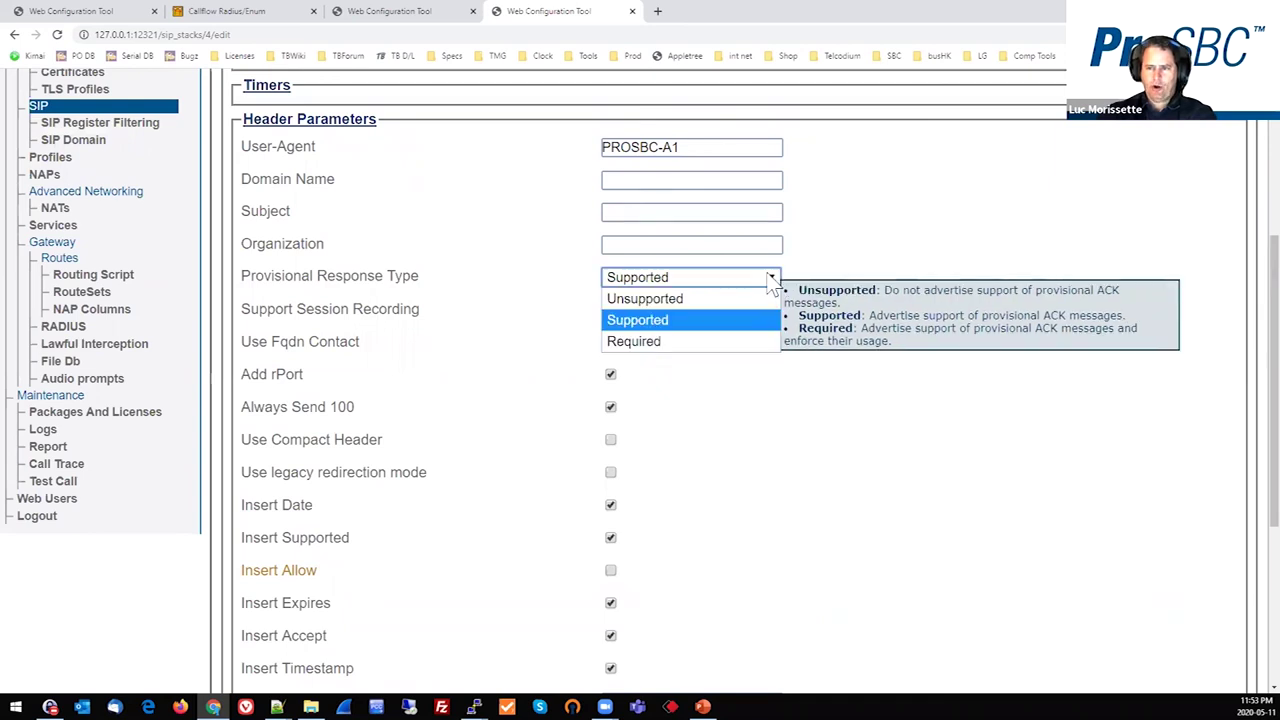
left_click(645, 355)
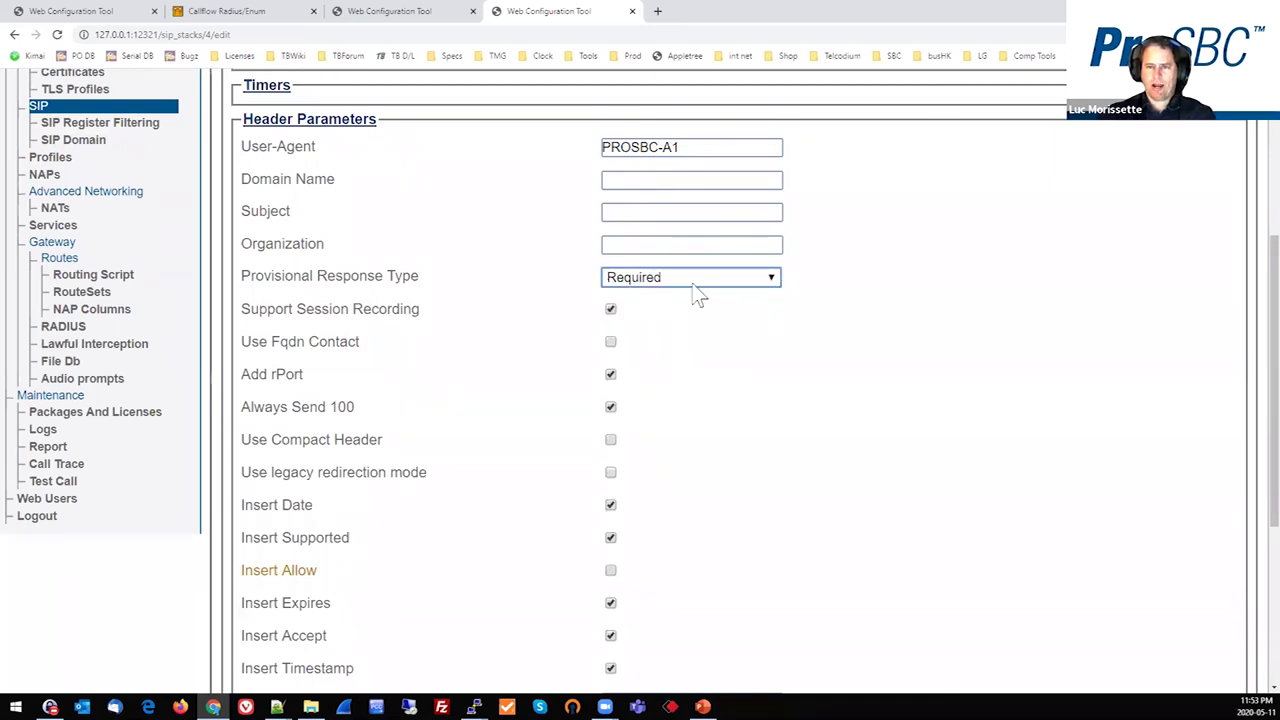
mouse_move(692, 283)
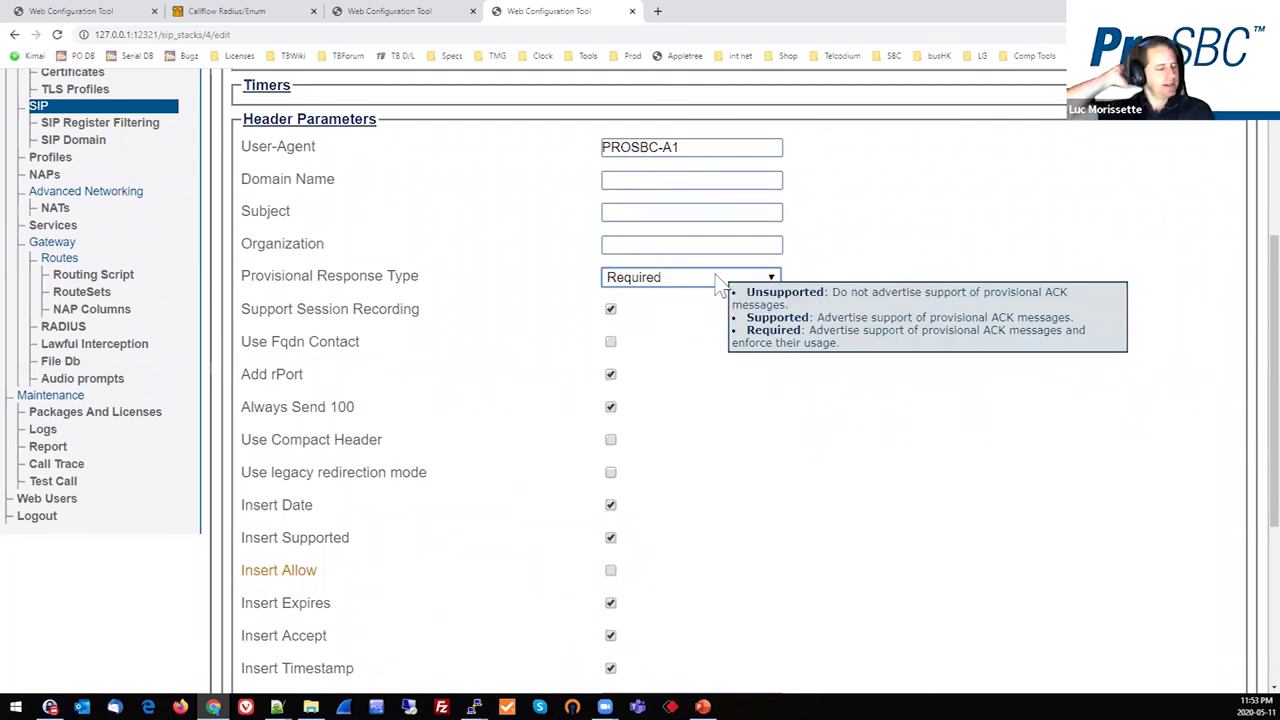
left_click(716, 284)
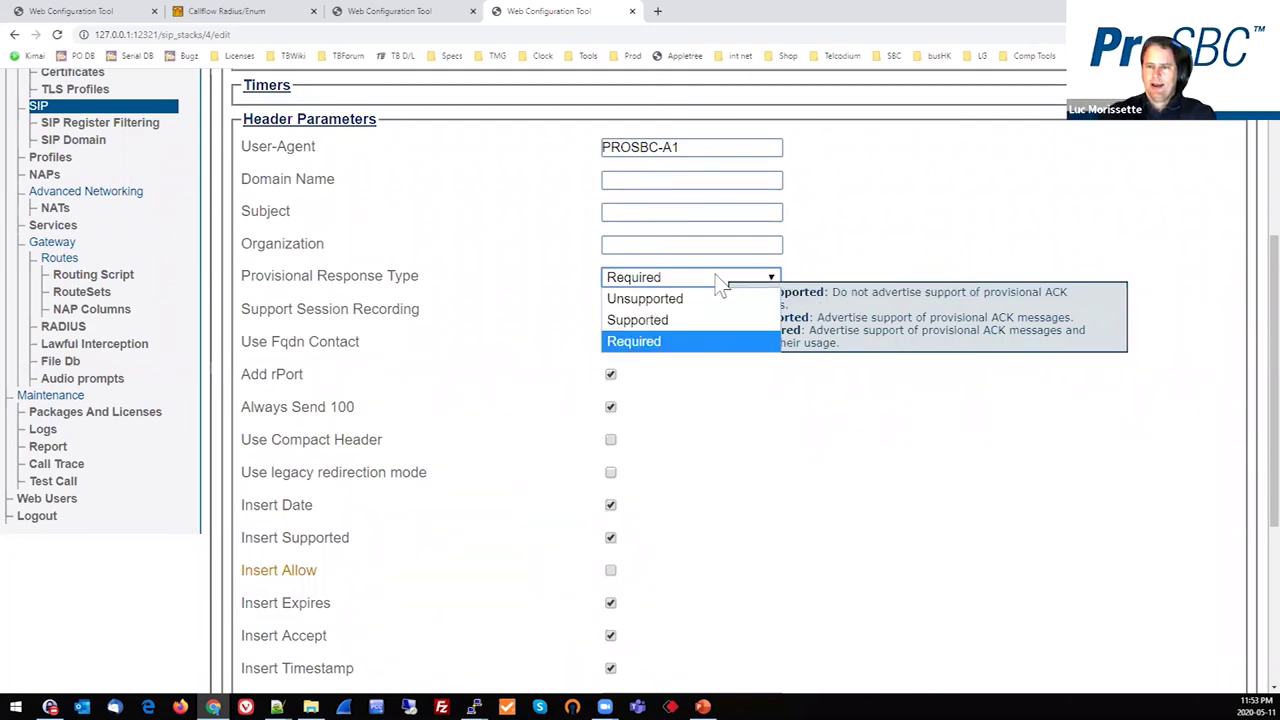
left_click(657, 321)
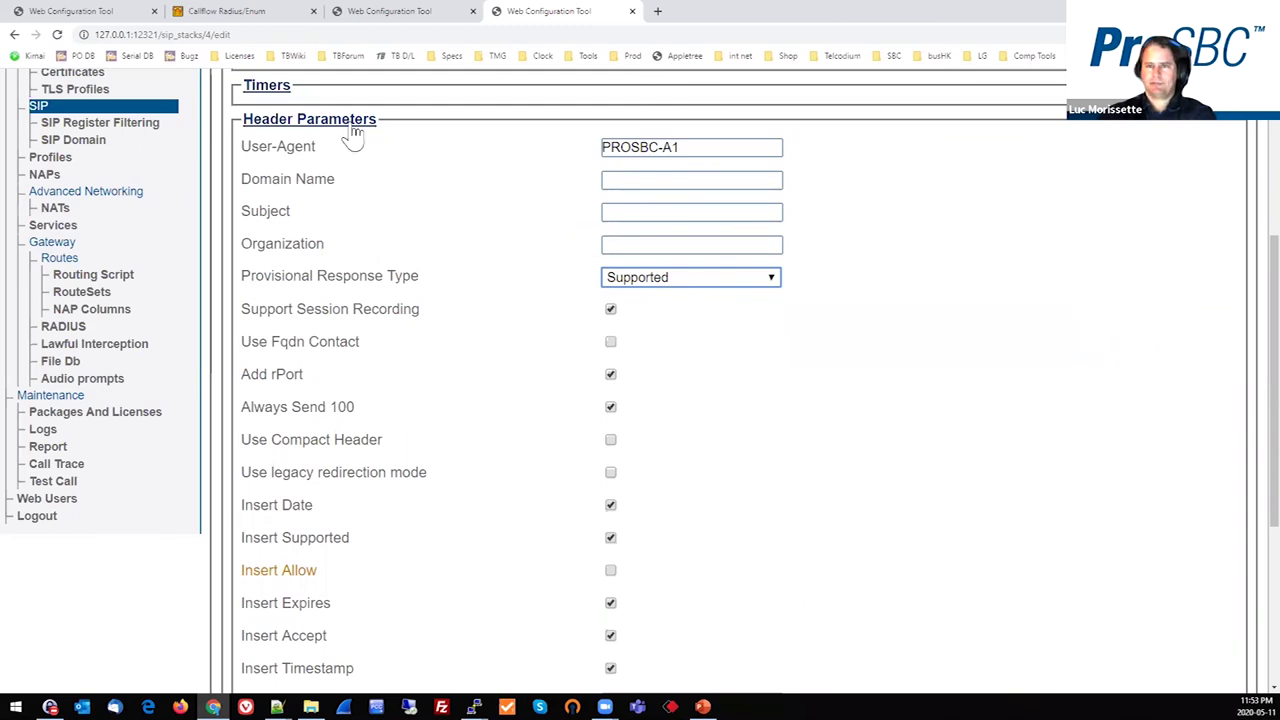
left_click(403, 160)
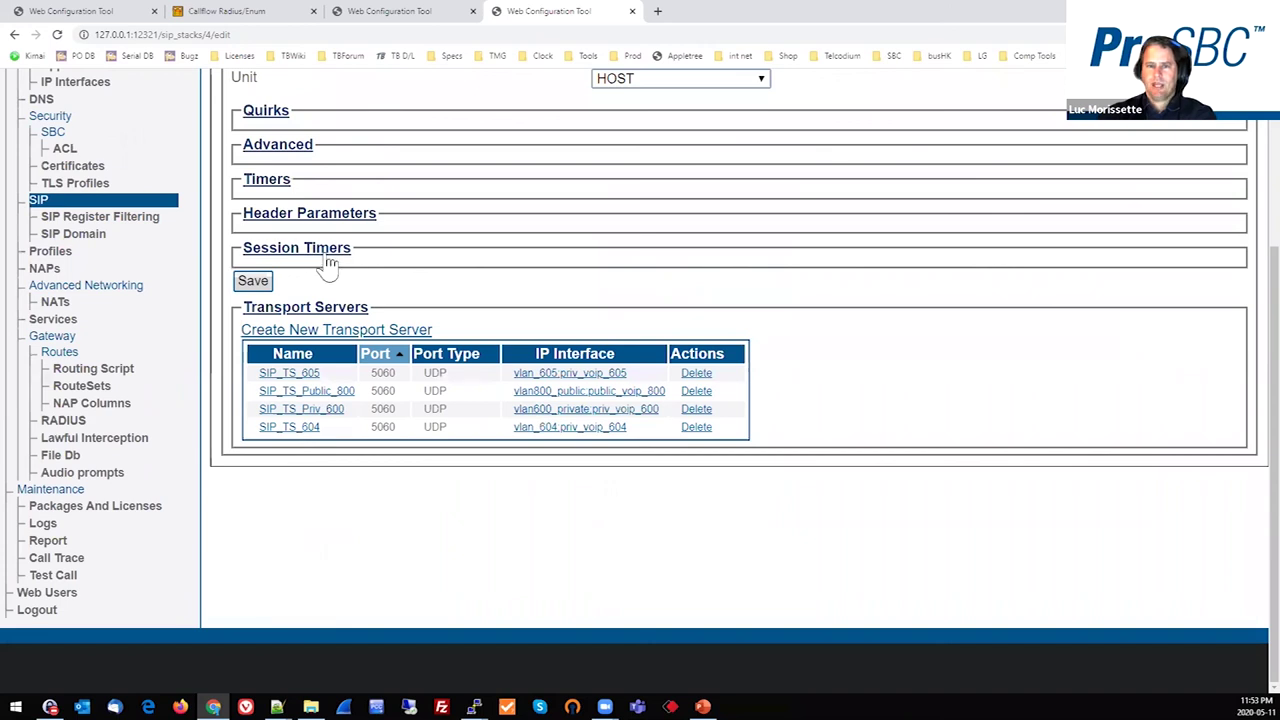
Step: In Session Timers, change Min-SE from 90 to 30, then clear it and submit the form
left_click(328, 260)
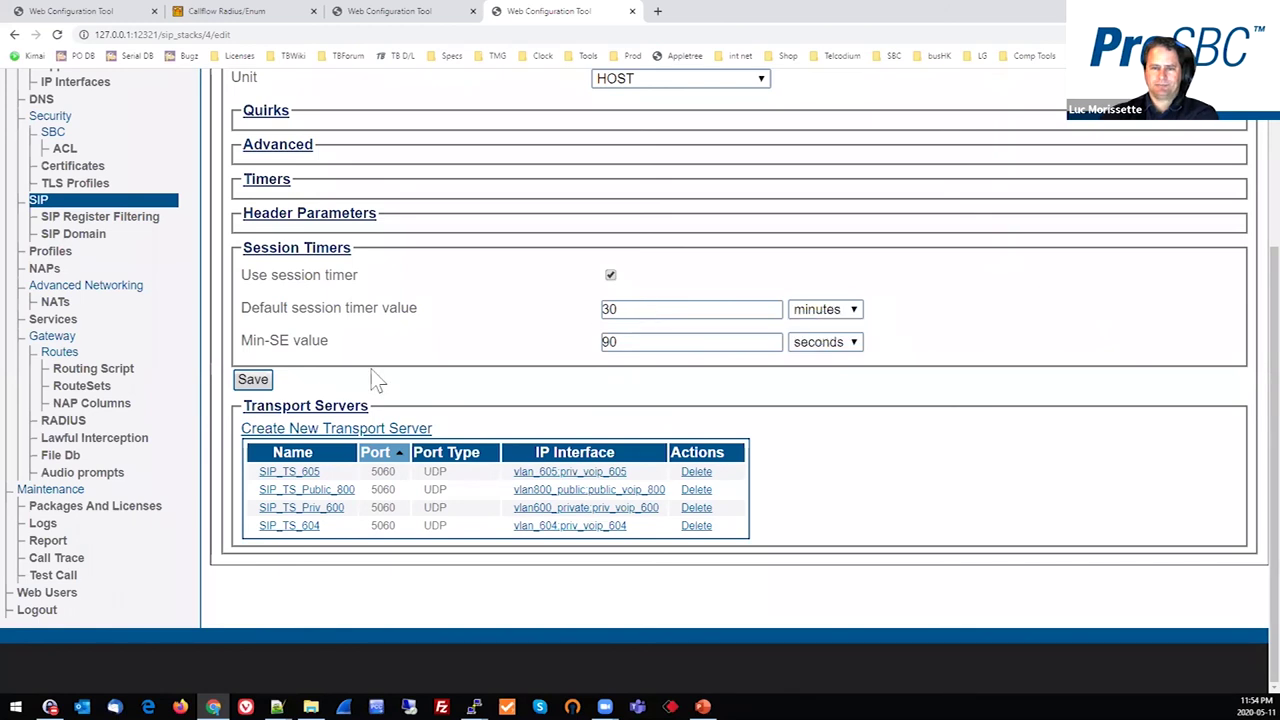
left_click_drag(241, 341, 343, 354)
left_click(663, 342)
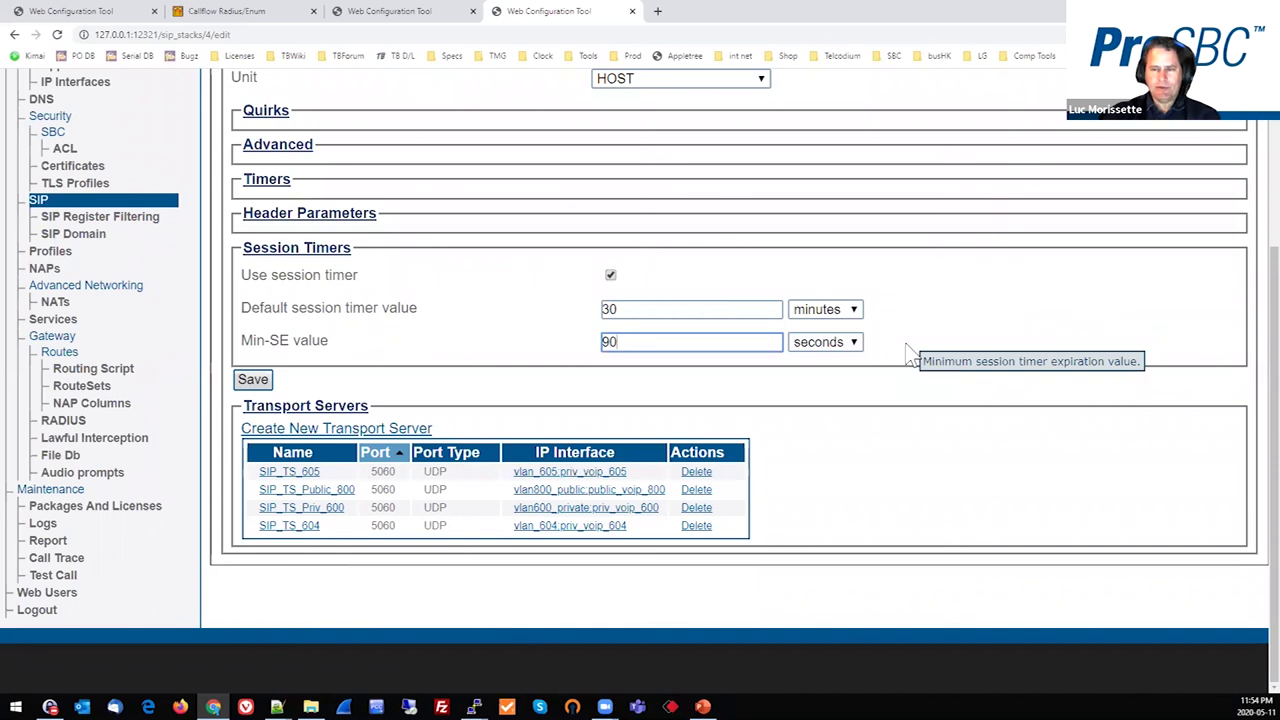
key("BackSpace")
key("BackSpace")
type("30")
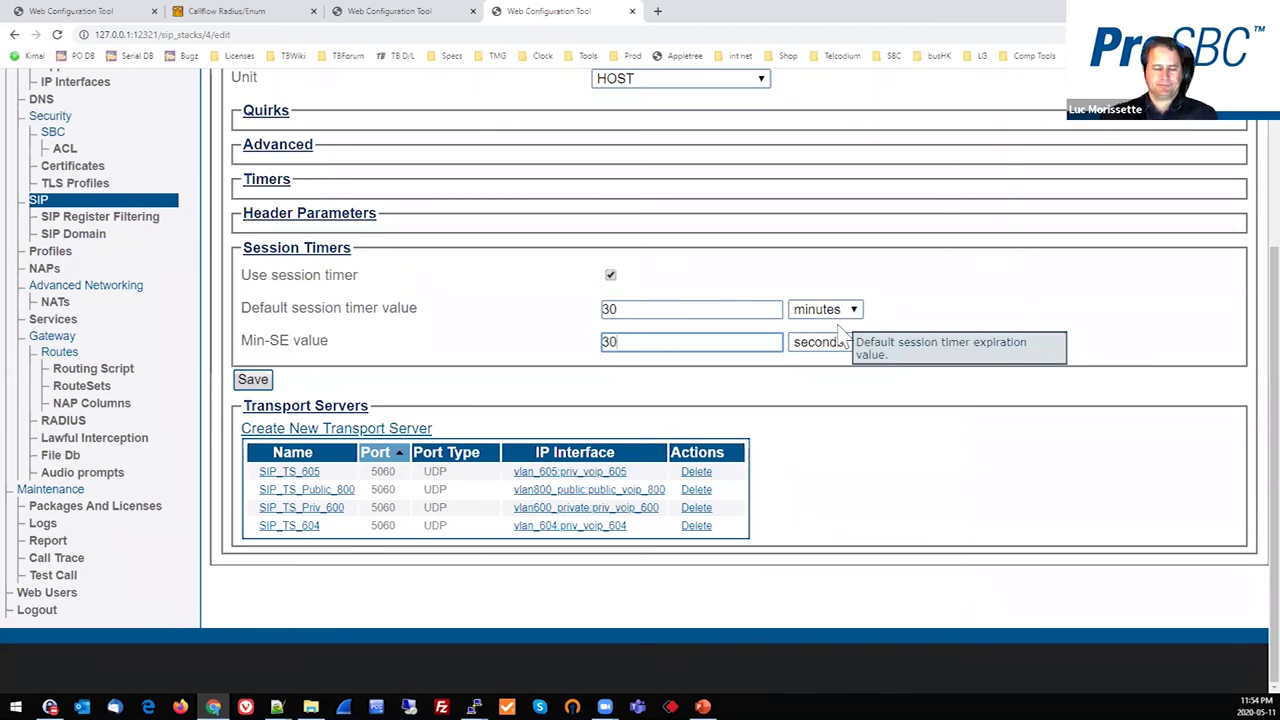
key("BackSpace")
key("BackSpace")
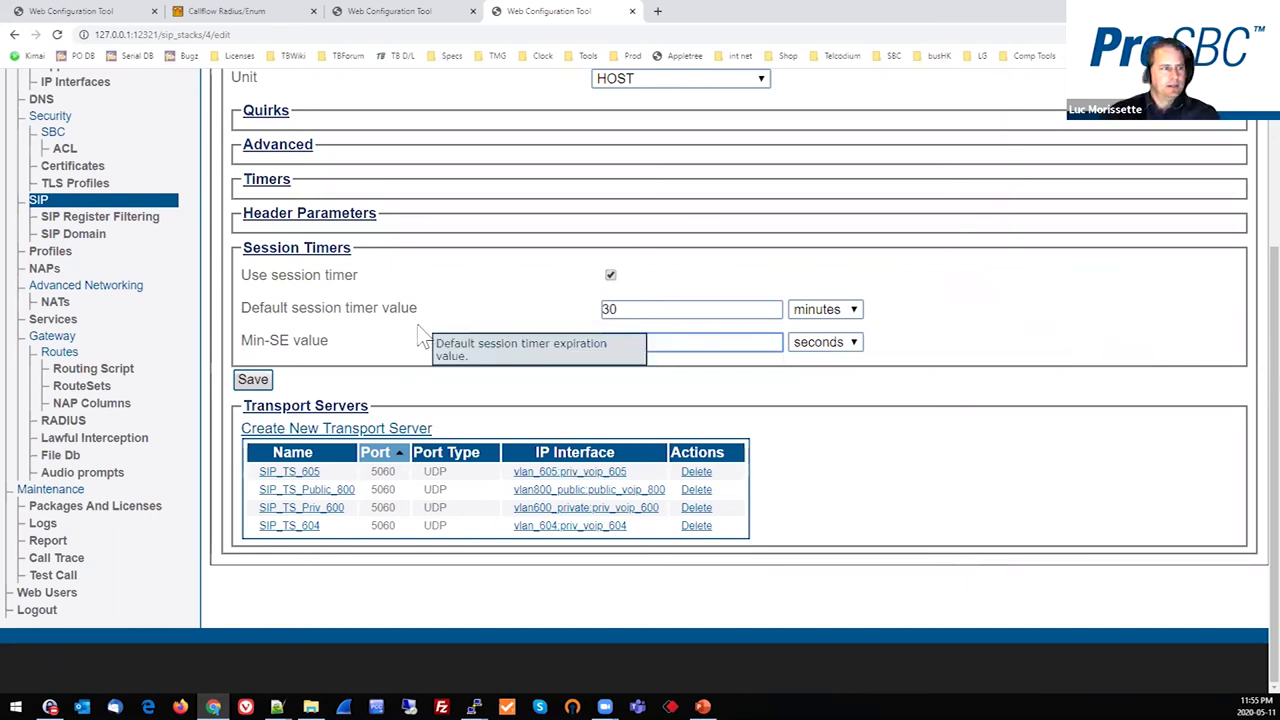
key("Return")
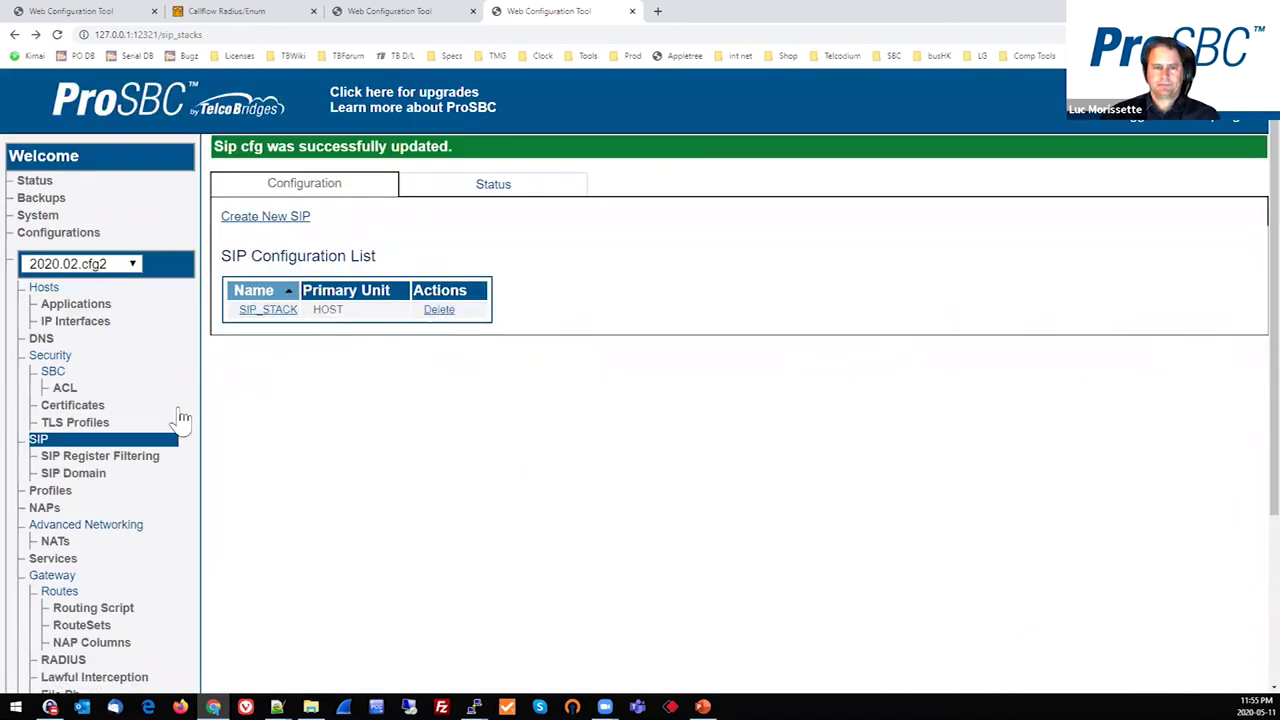
Step: Copy the default profile in the Profile List under the name new_profile
scroll(125, 430, "down", 2)
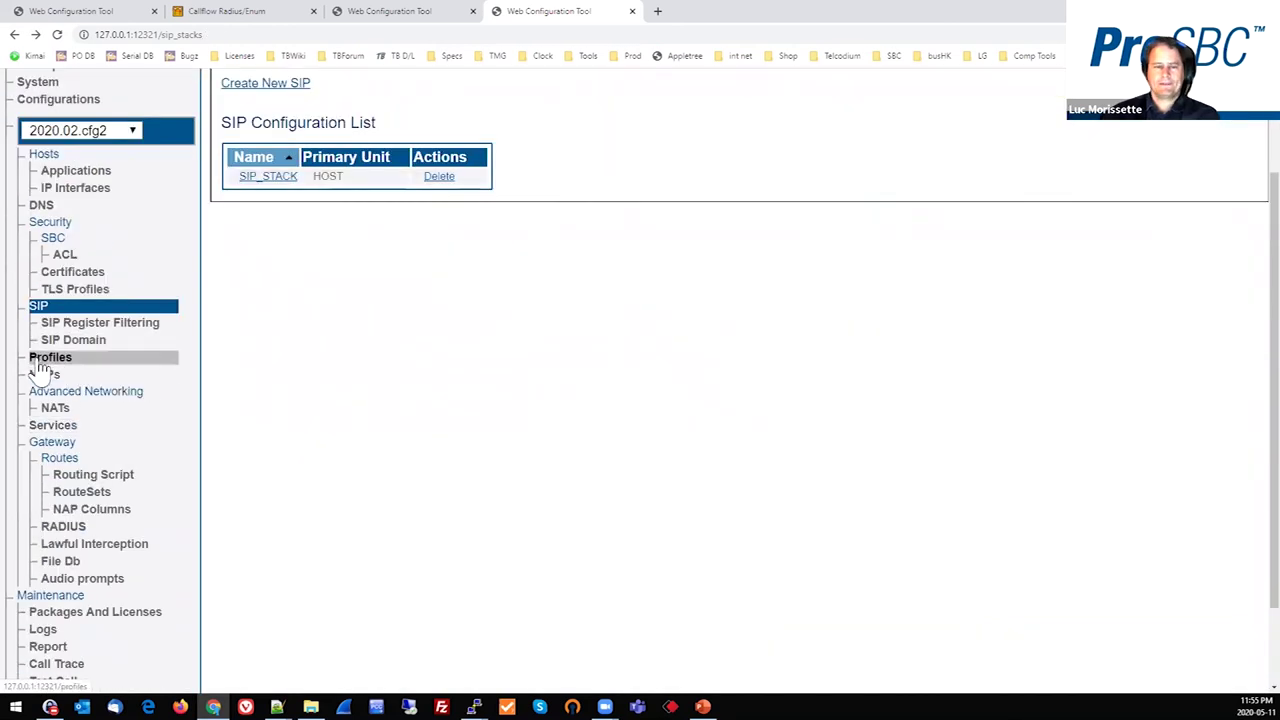
left_click(48, 364)
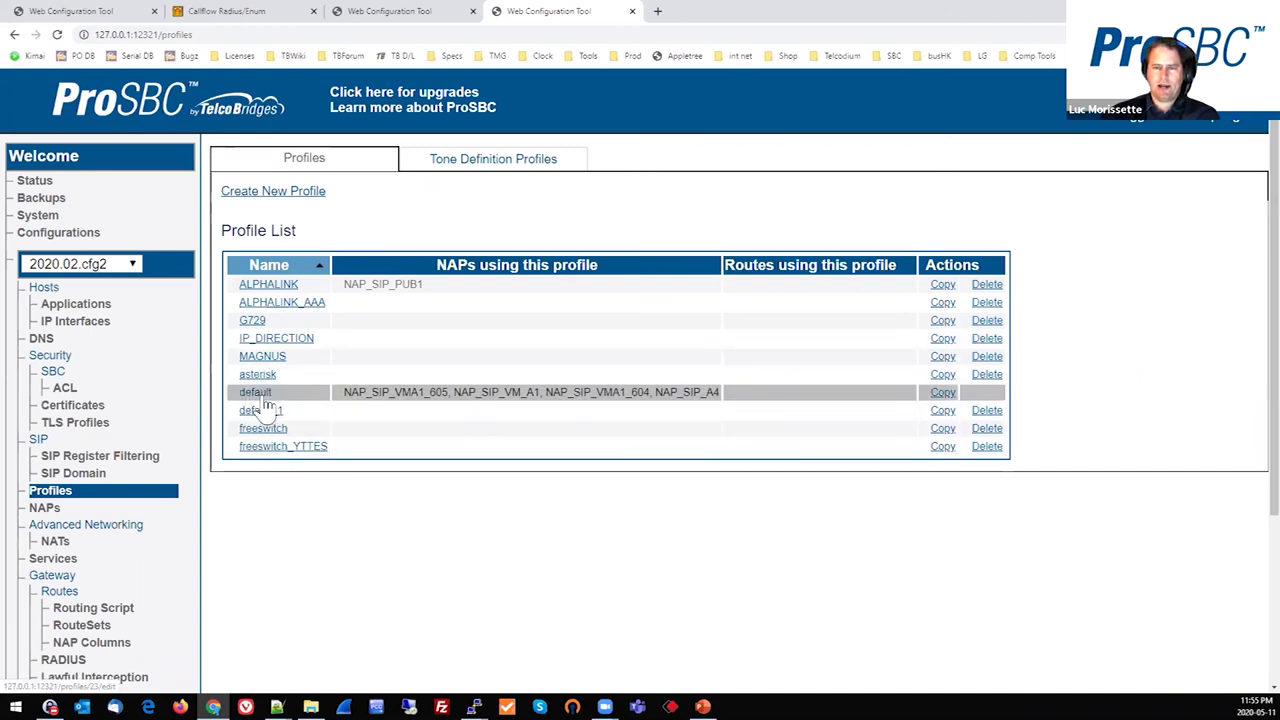
left_click(943, 396)
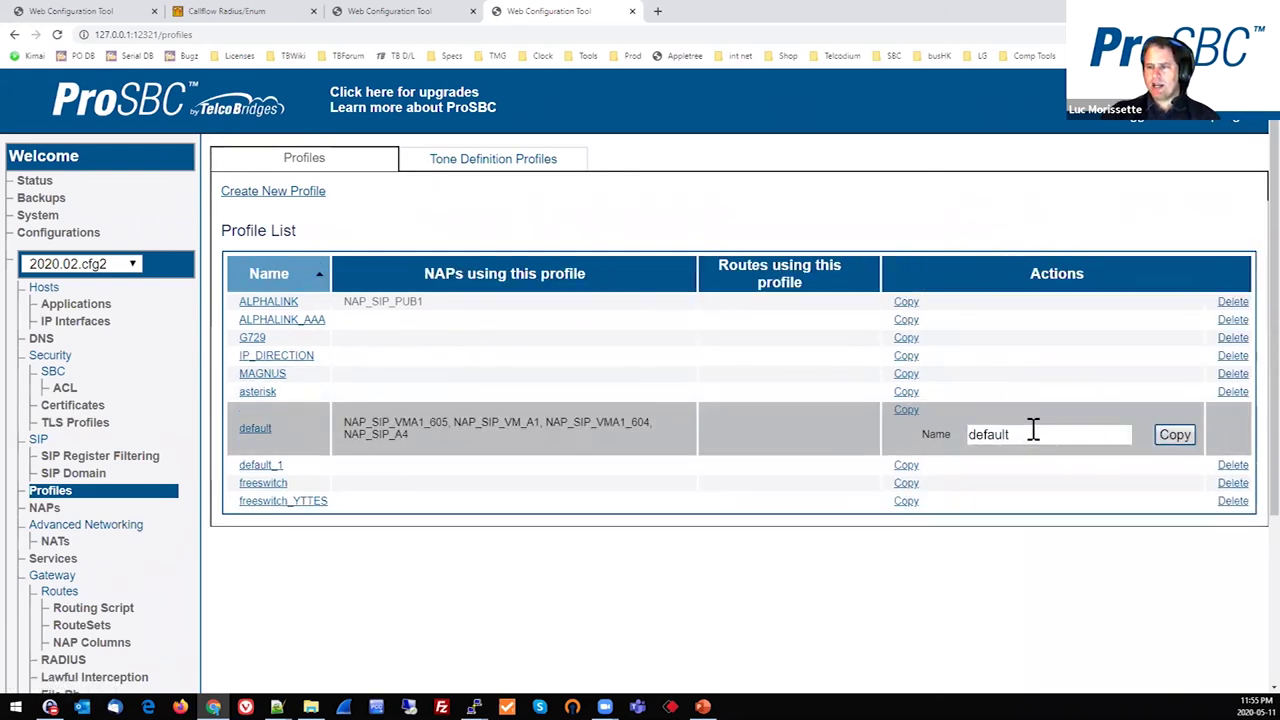
left_click_drag(1033, 432, 968, 445)
type("new_profile")
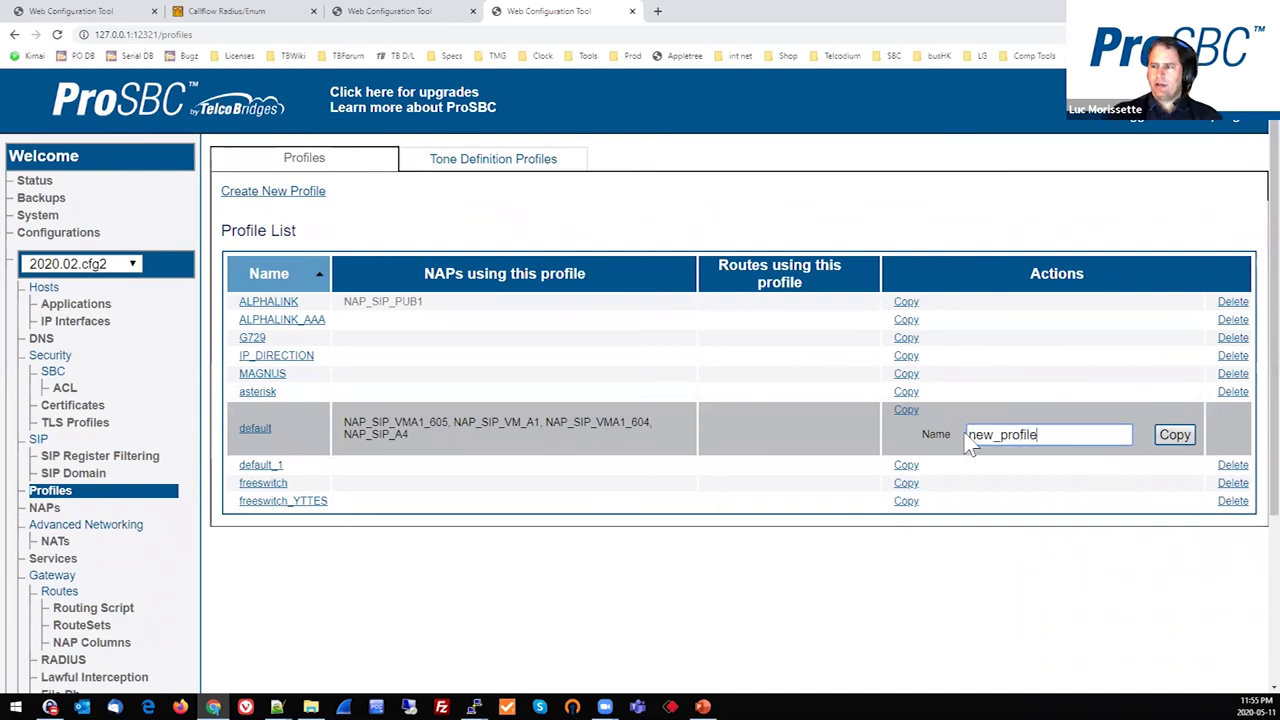
left_click(1168, 437)
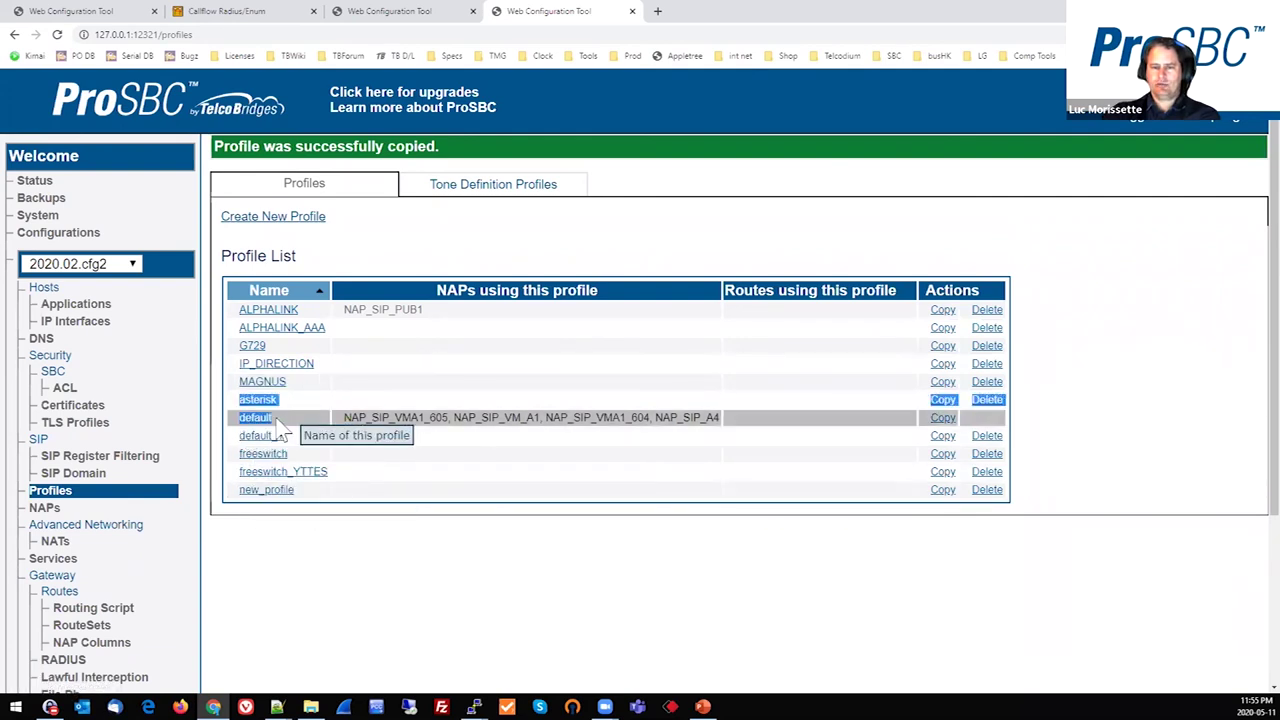
Step: Delete payload type 4 from new_profile's SDP m=audio line
left_click(269, 494)
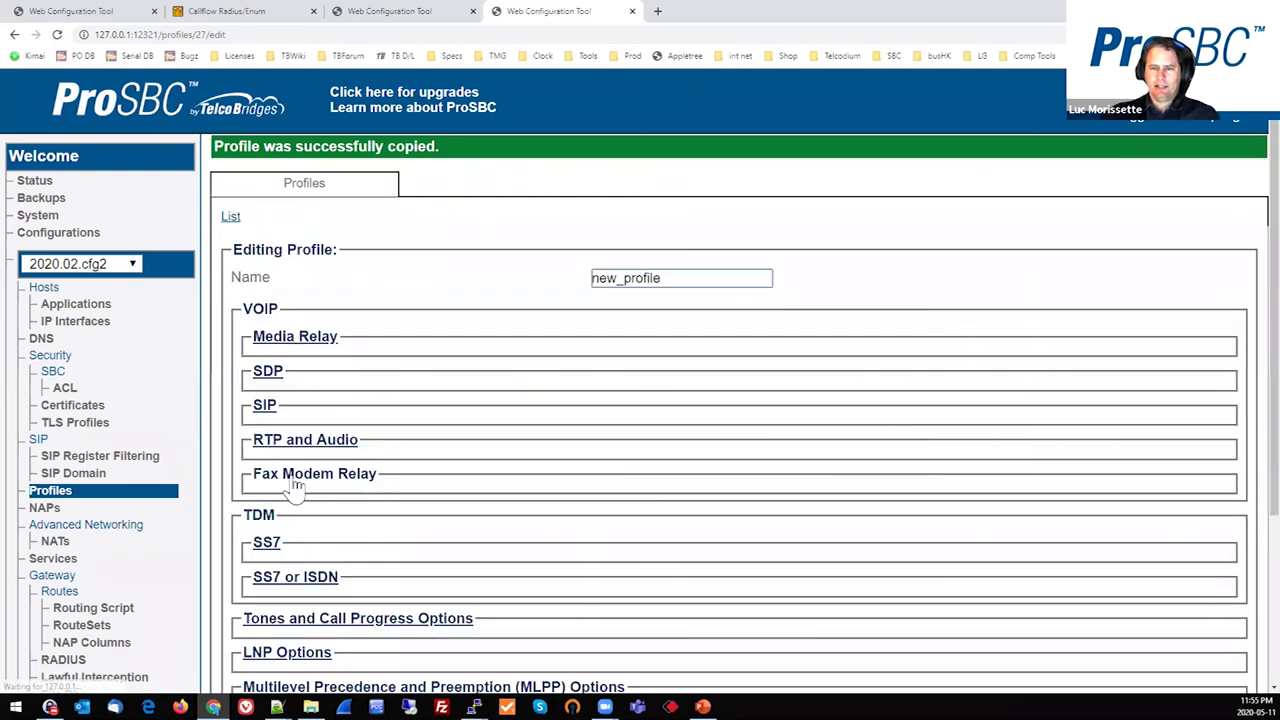
left_click(278, 376)
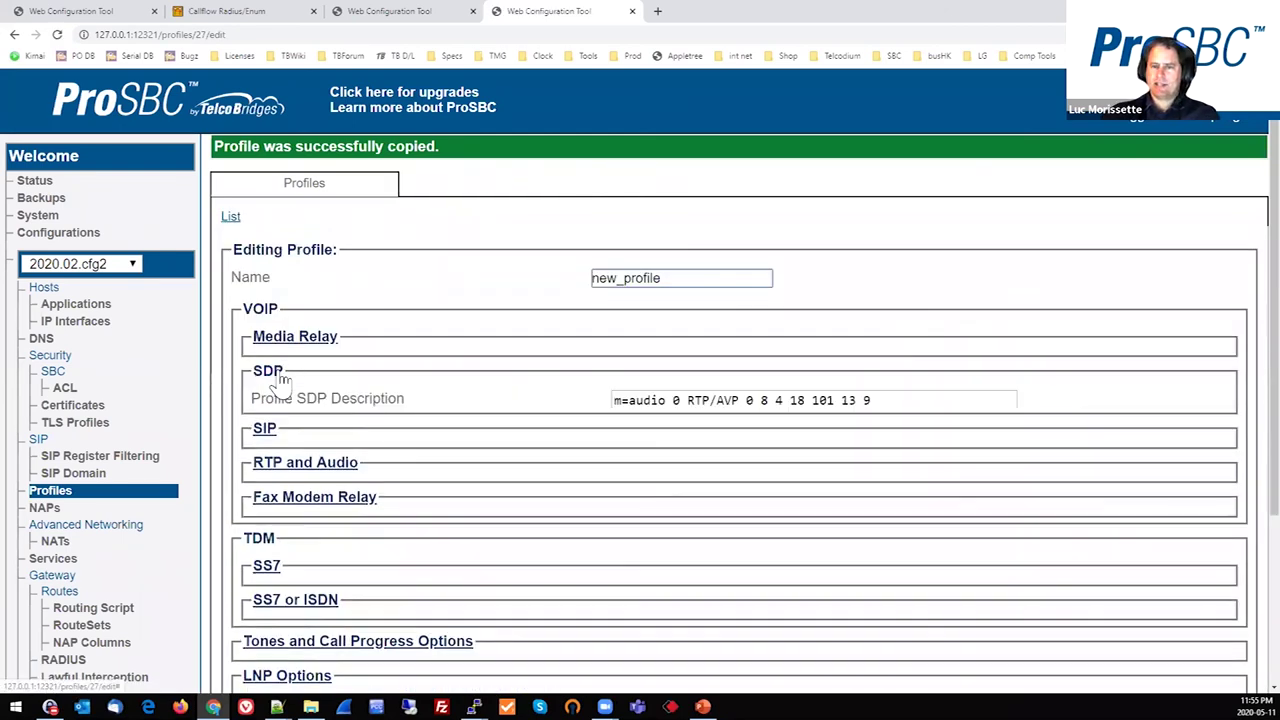
scroll(772, 400, "down", 1)
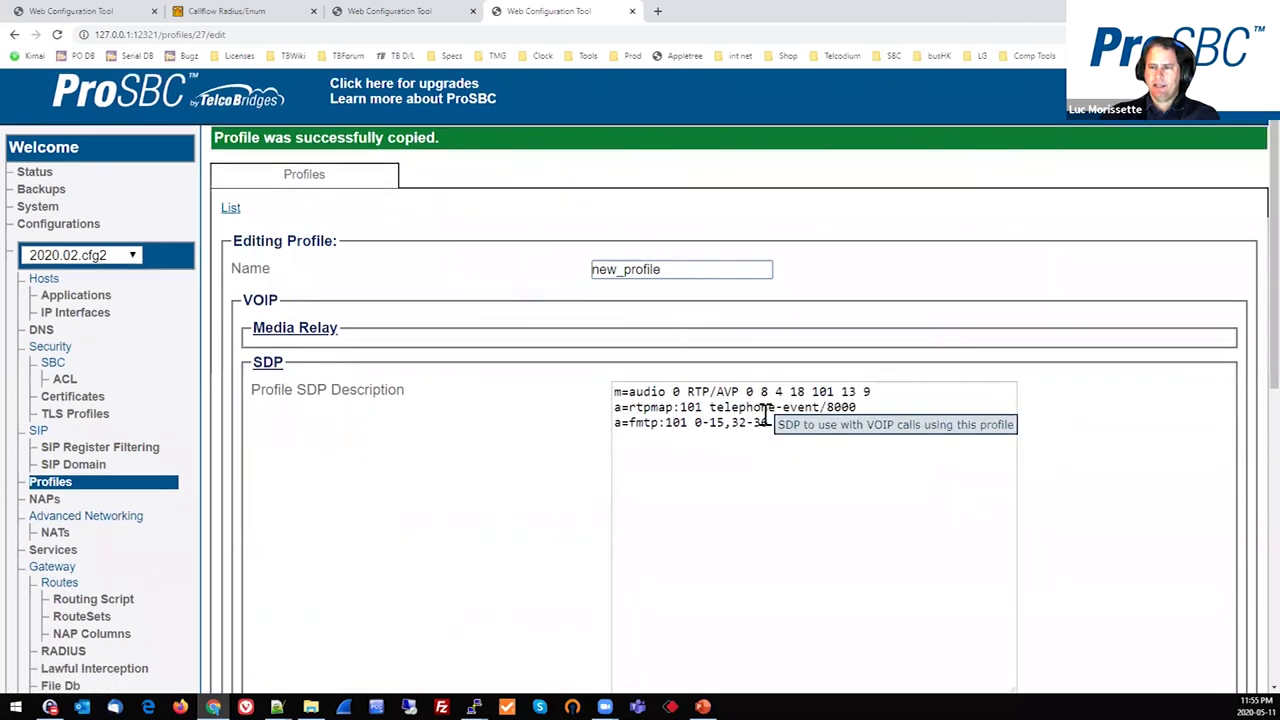
left_click(770, 336)
left_click_drag(775, 334, 788, 334)
key("Delete")
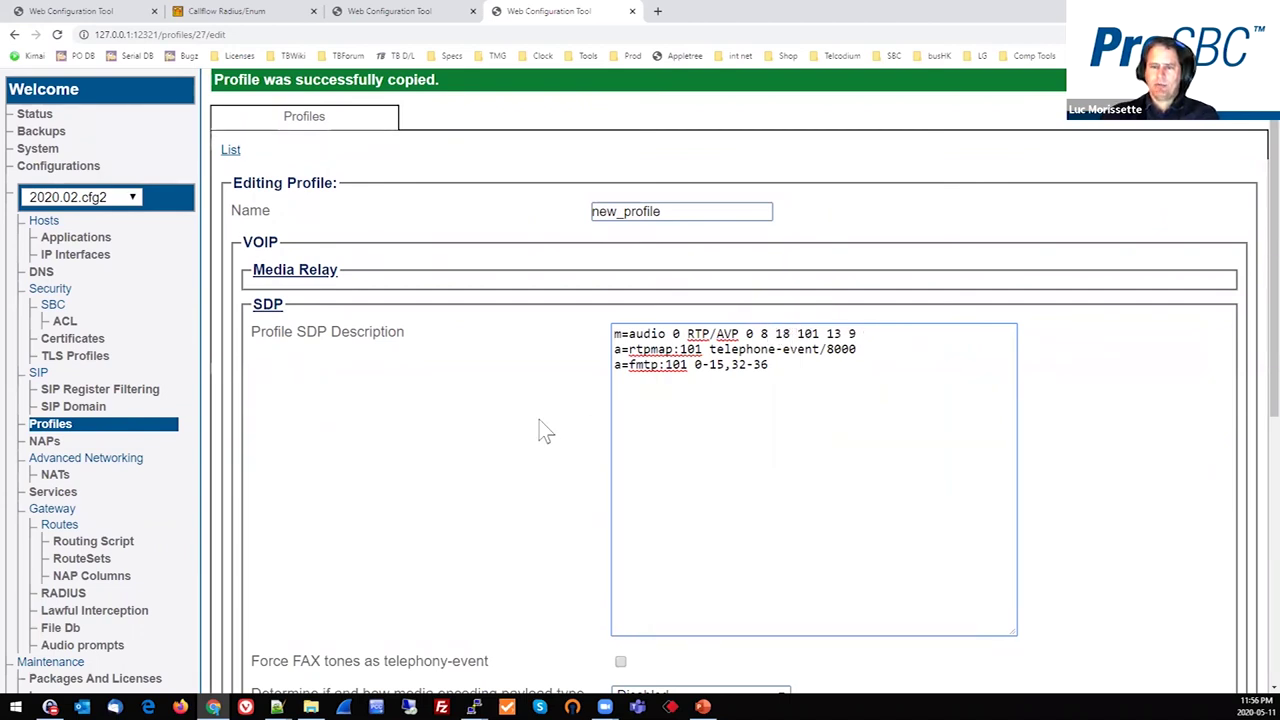
Step: Rename the profile to new_profile_no_g723 and save it
scroll(451, 425, "down", 1)
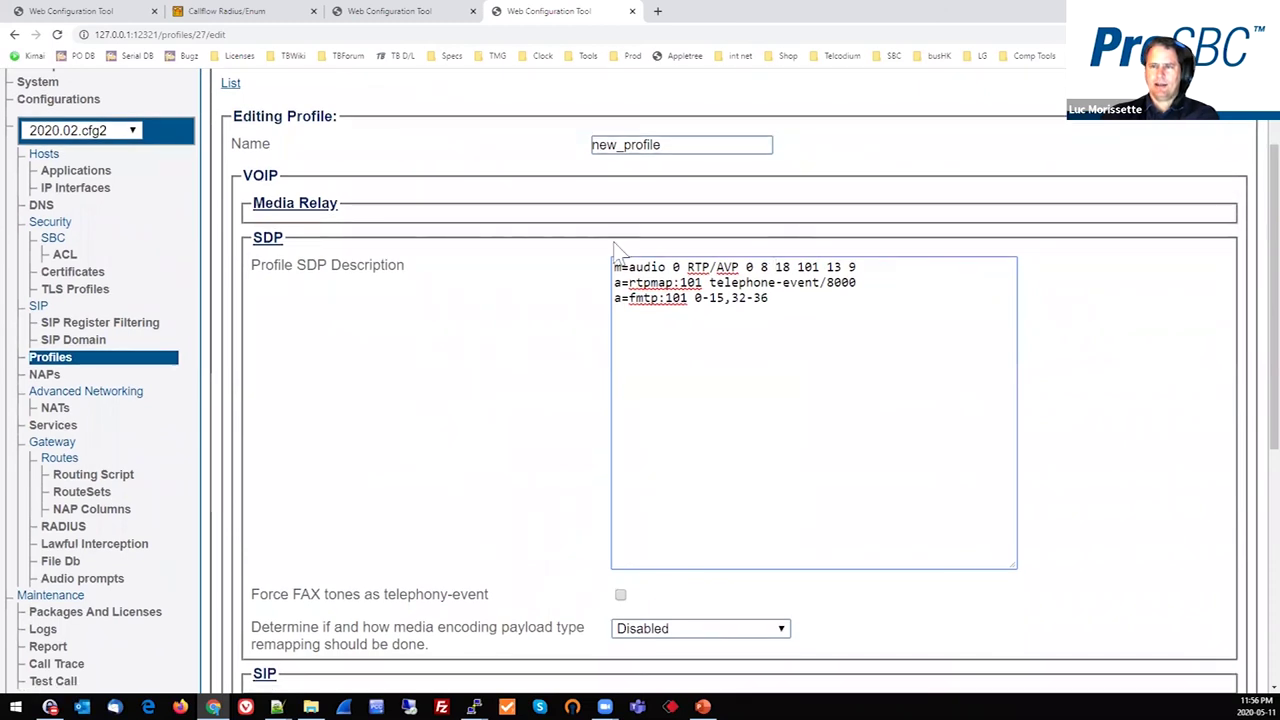
left_click(690, 143)
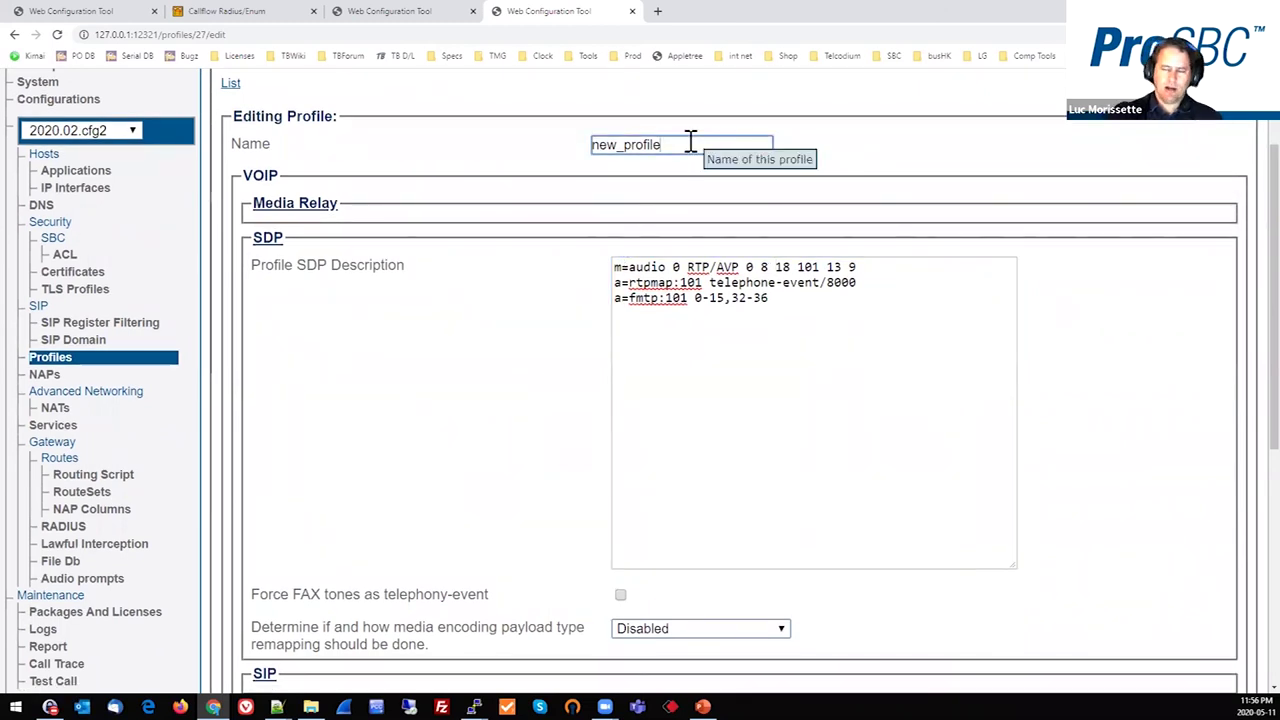
type("_no_g7")
scroll(420, 340, "down", 5)
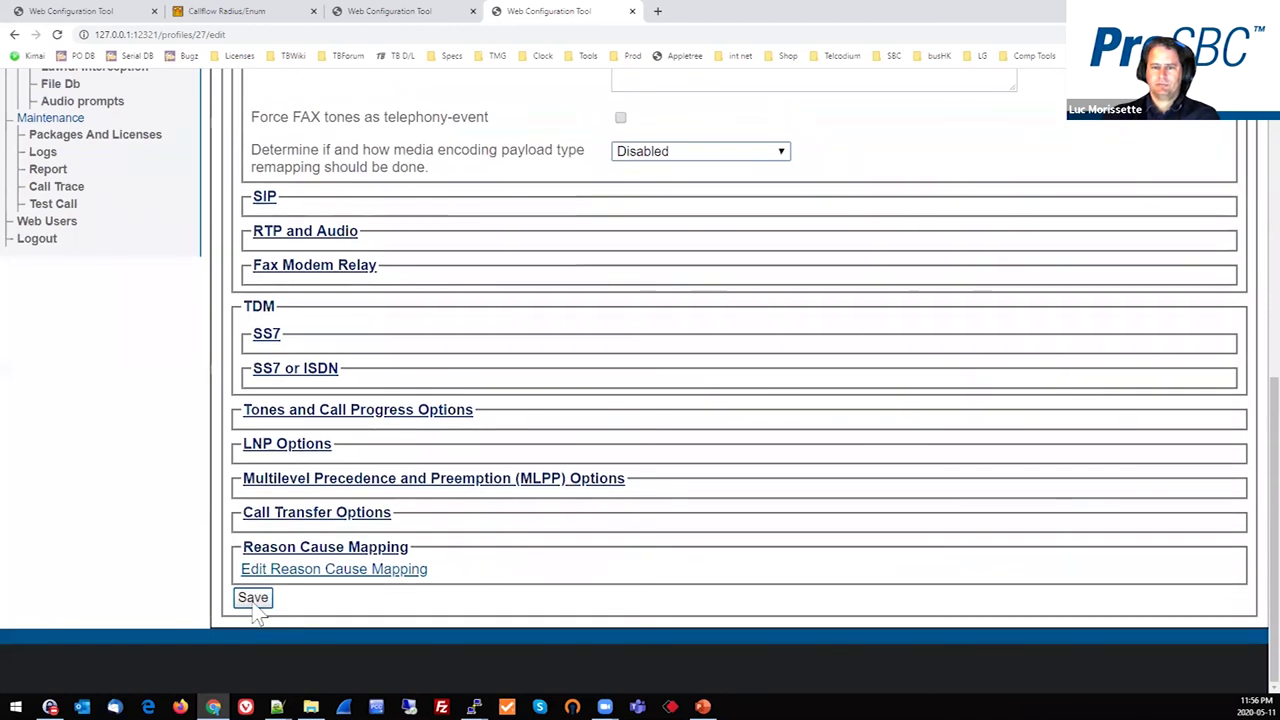
left_click(253, 597)
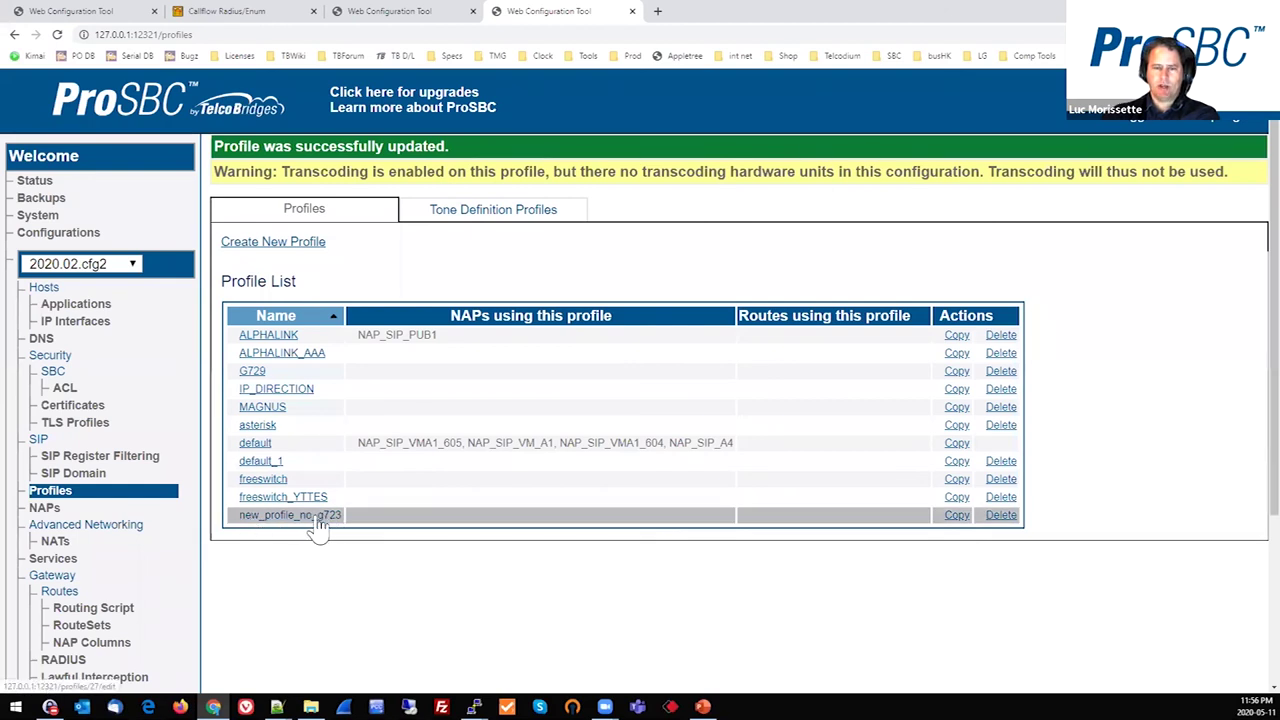
Step: Set NAP_SIP_VMA1_605's Default Profile to new_profile_no_g723 and save the NAP
left_click(50, 510)
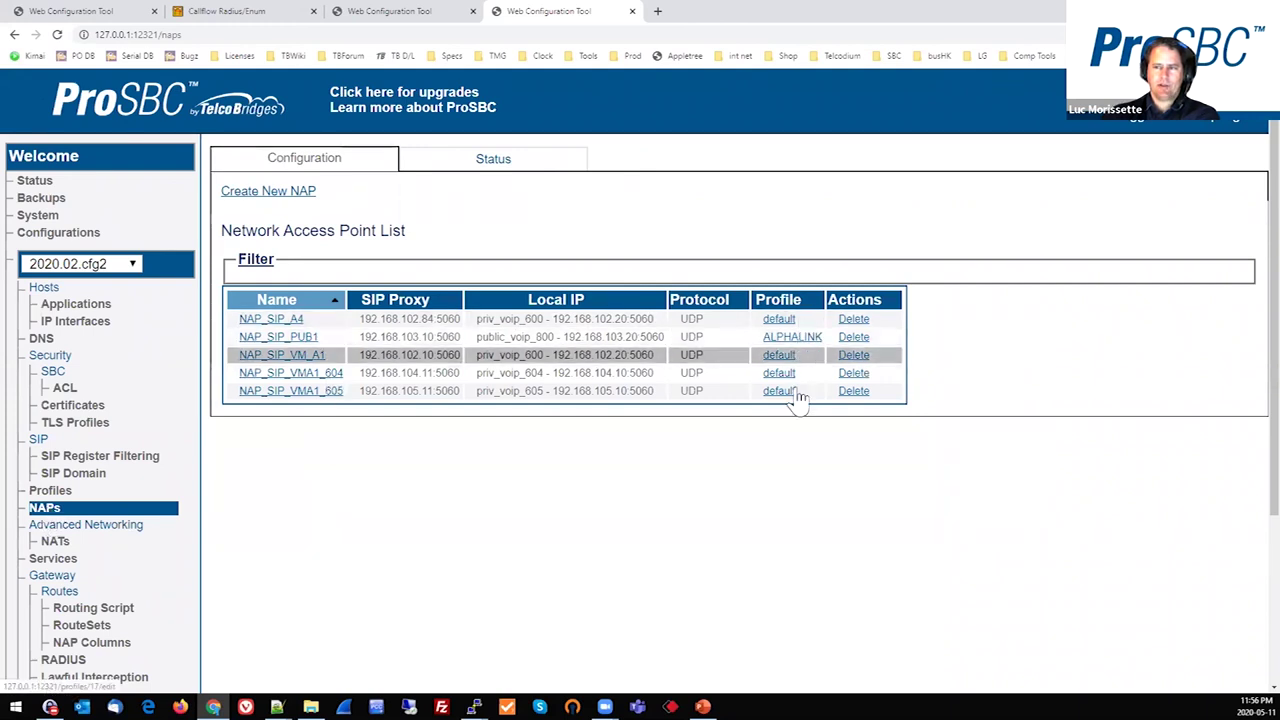
left_click(294, 394)
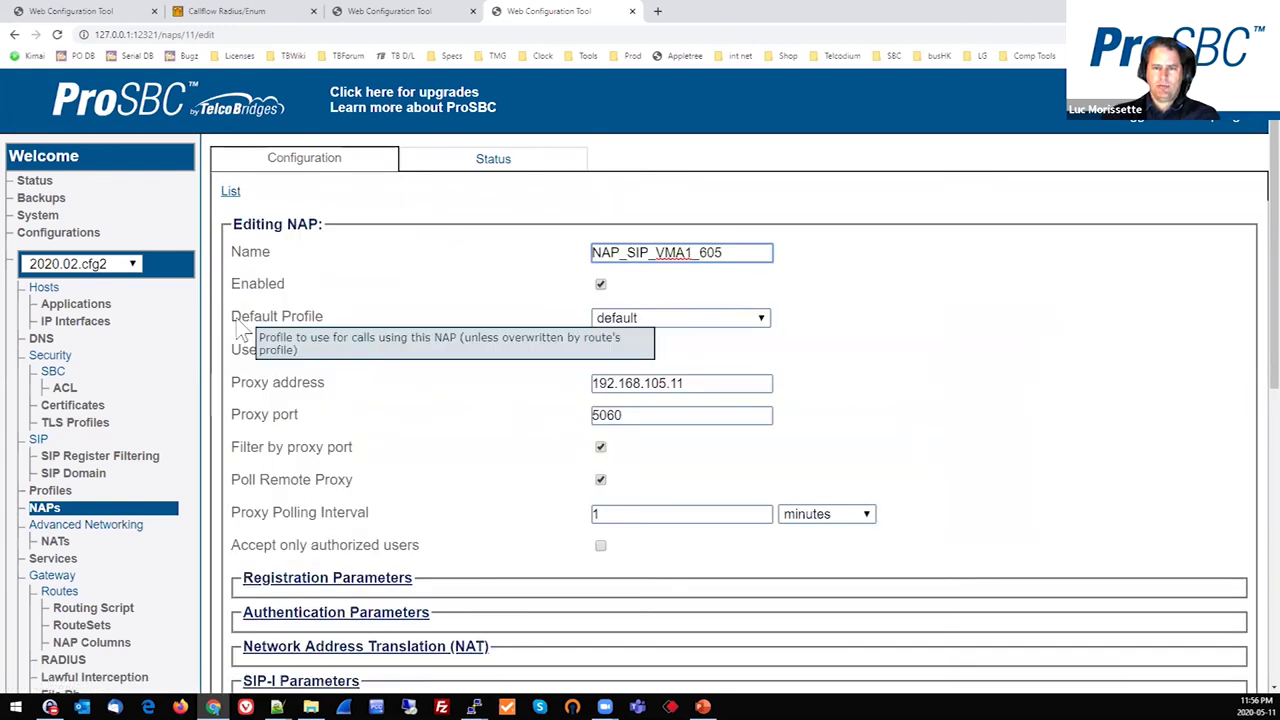
left_click_drag(236, 318, 543, 314)
left_click(755, 319)
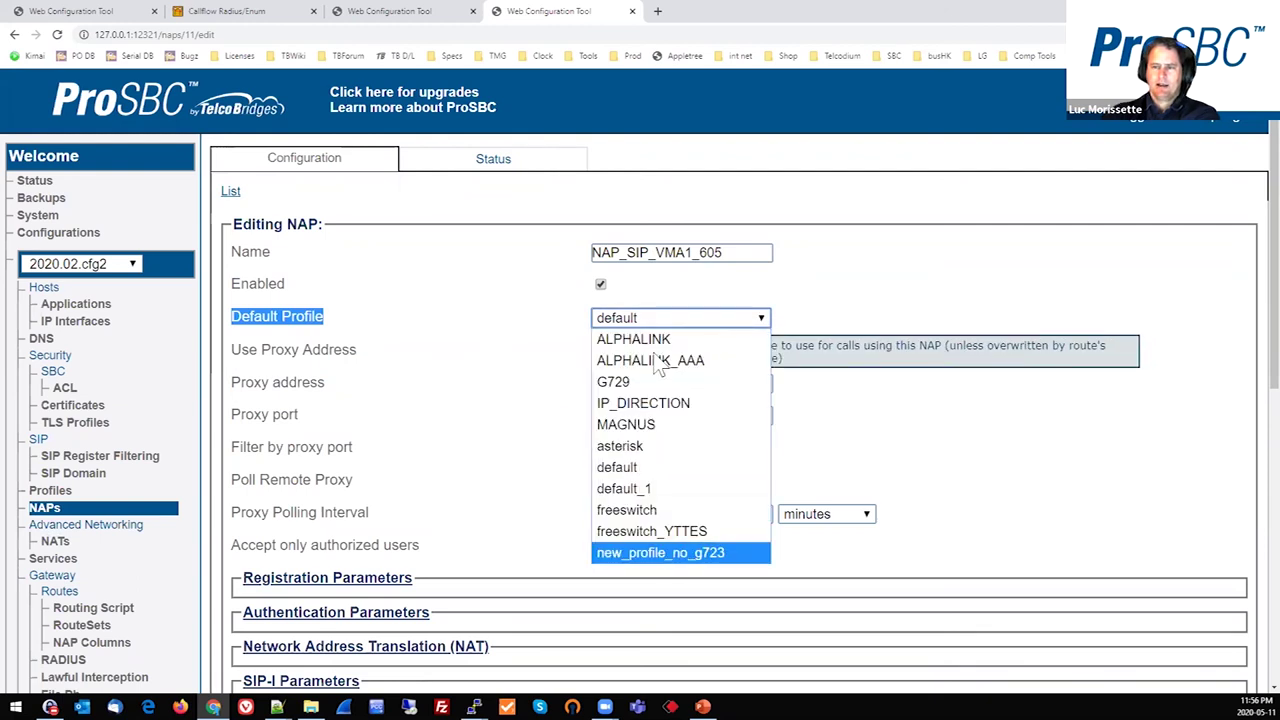
left_click(680, 554)
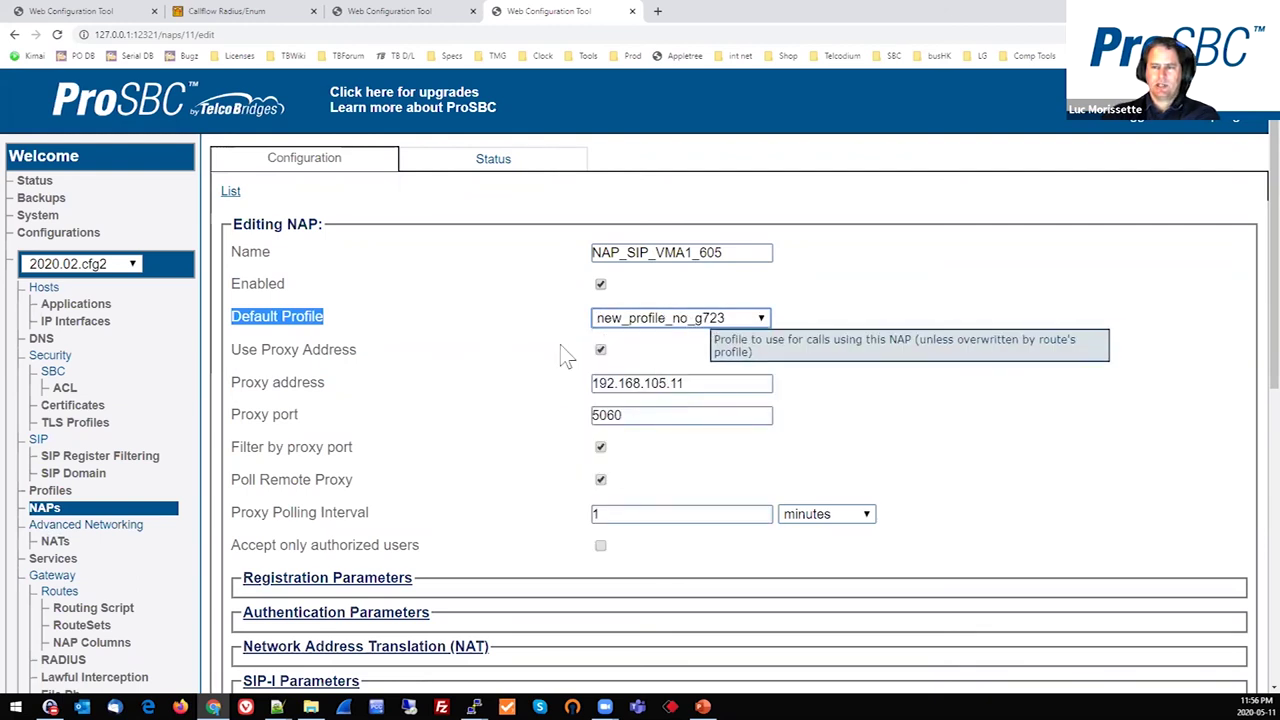
scroll(393, 430, "down", 3)
left_click(253, 415)
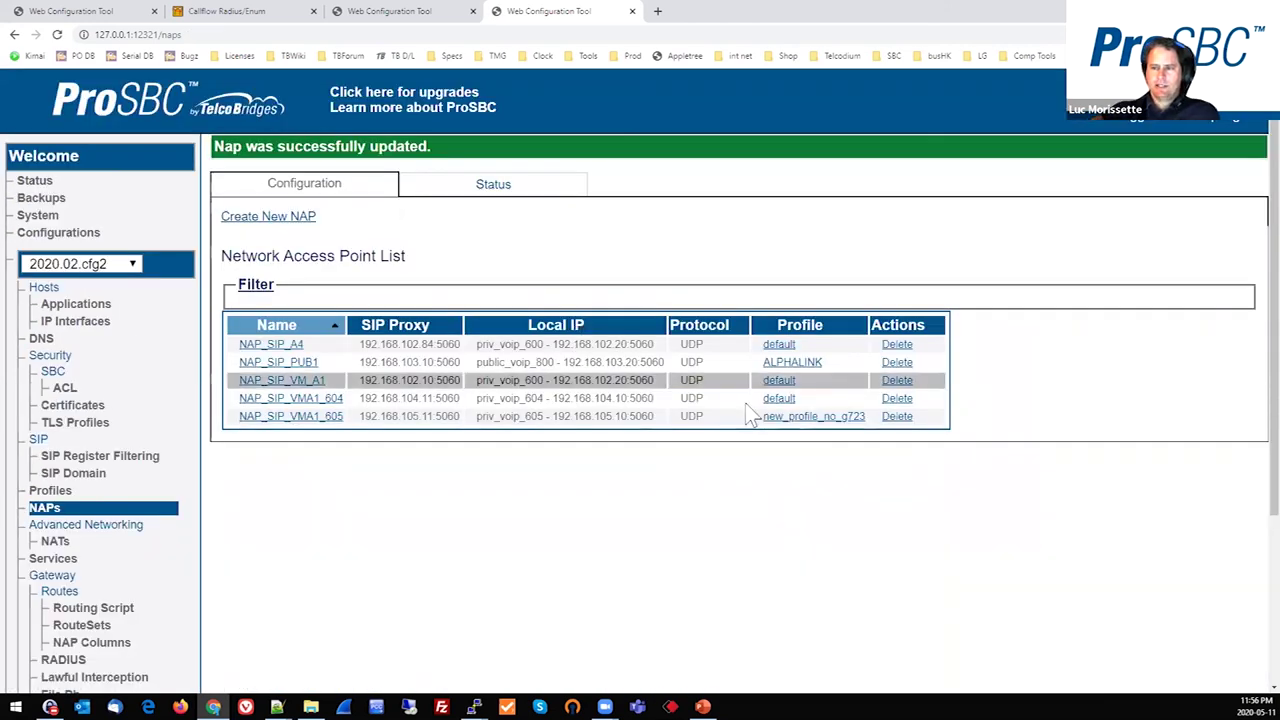
left_click_drag(757, 418, 878, 420)
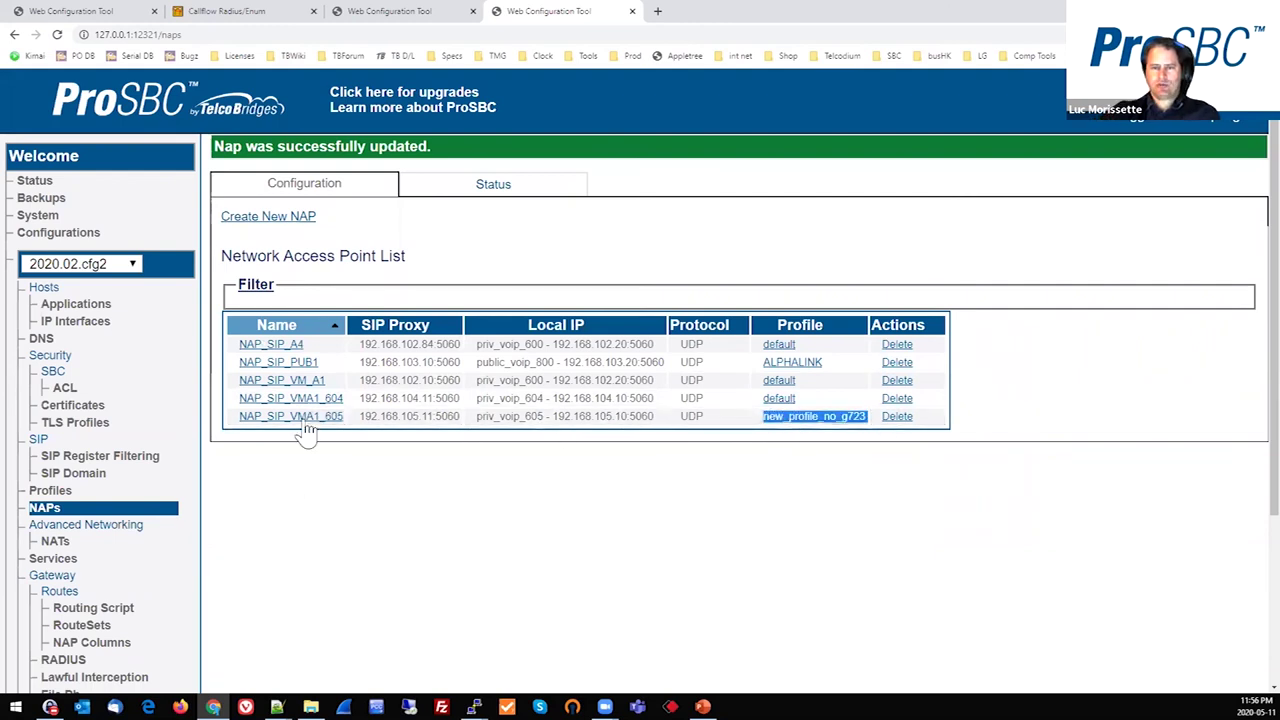
left_click(60, 491)
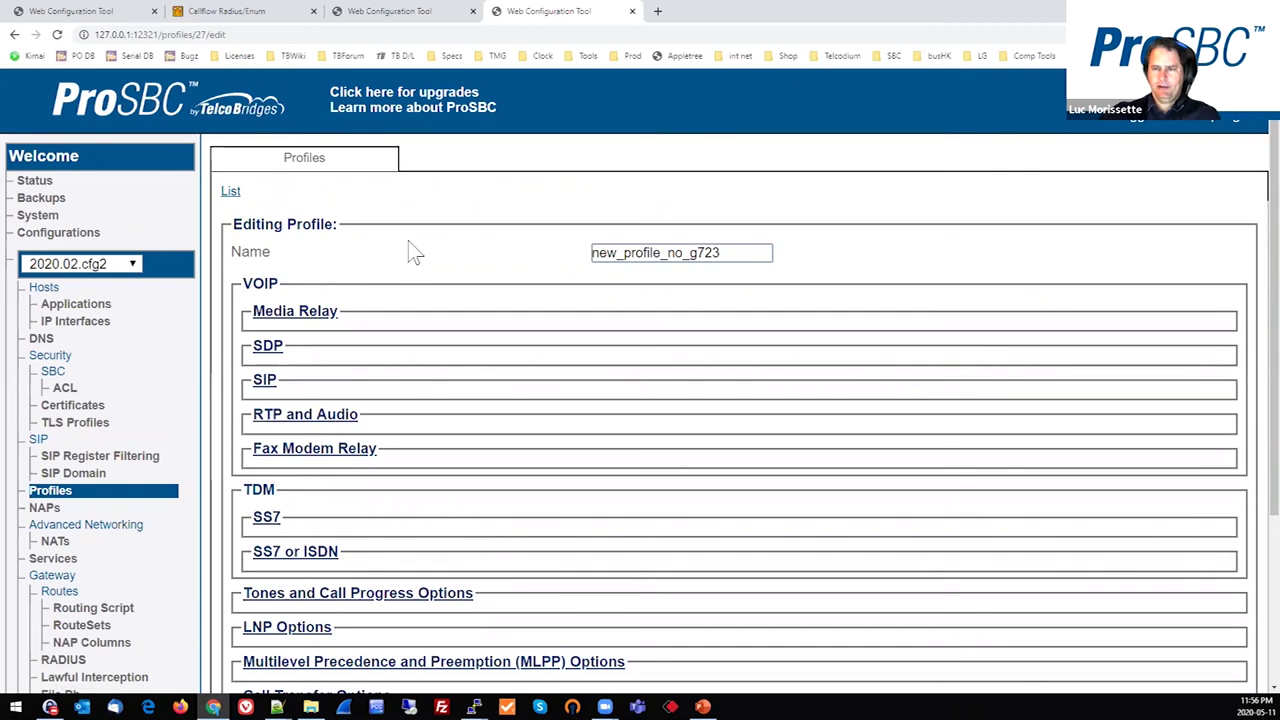
Step: Expand new_profile_no_g723's Media Relay section, read each option's help text, then collapse it
left_click(312, 330)
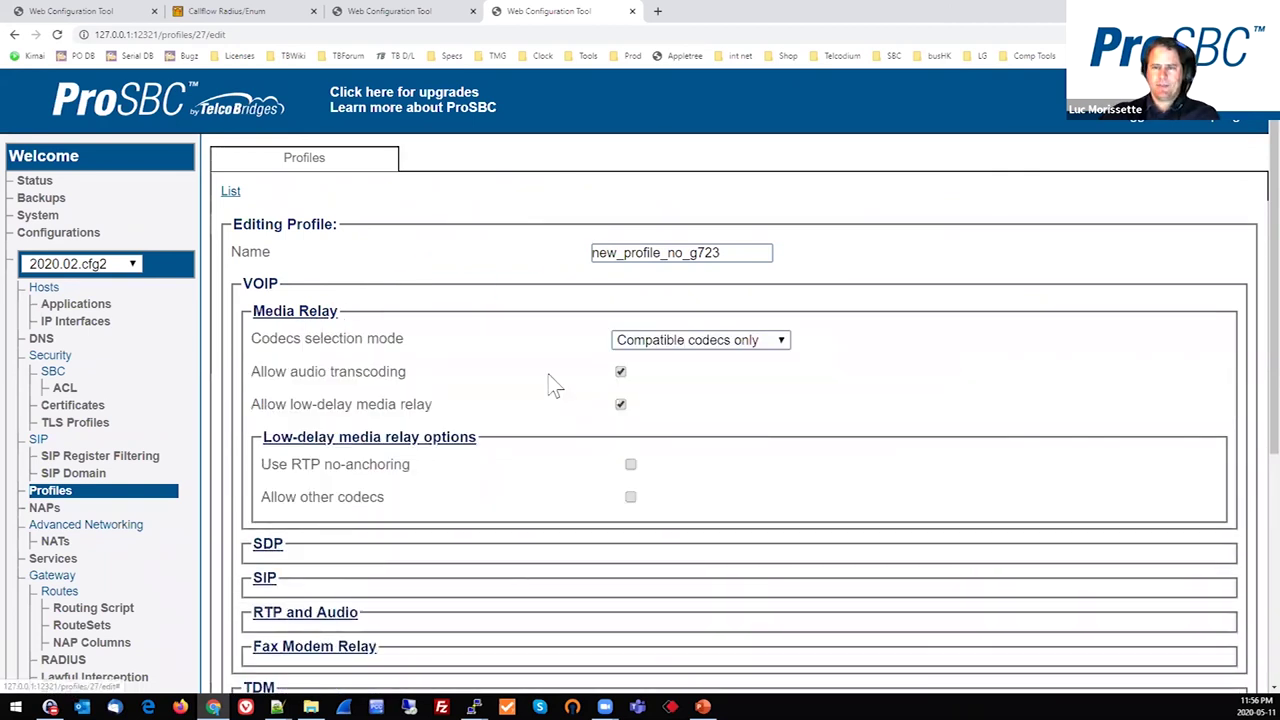
mouse_move(628, 478)
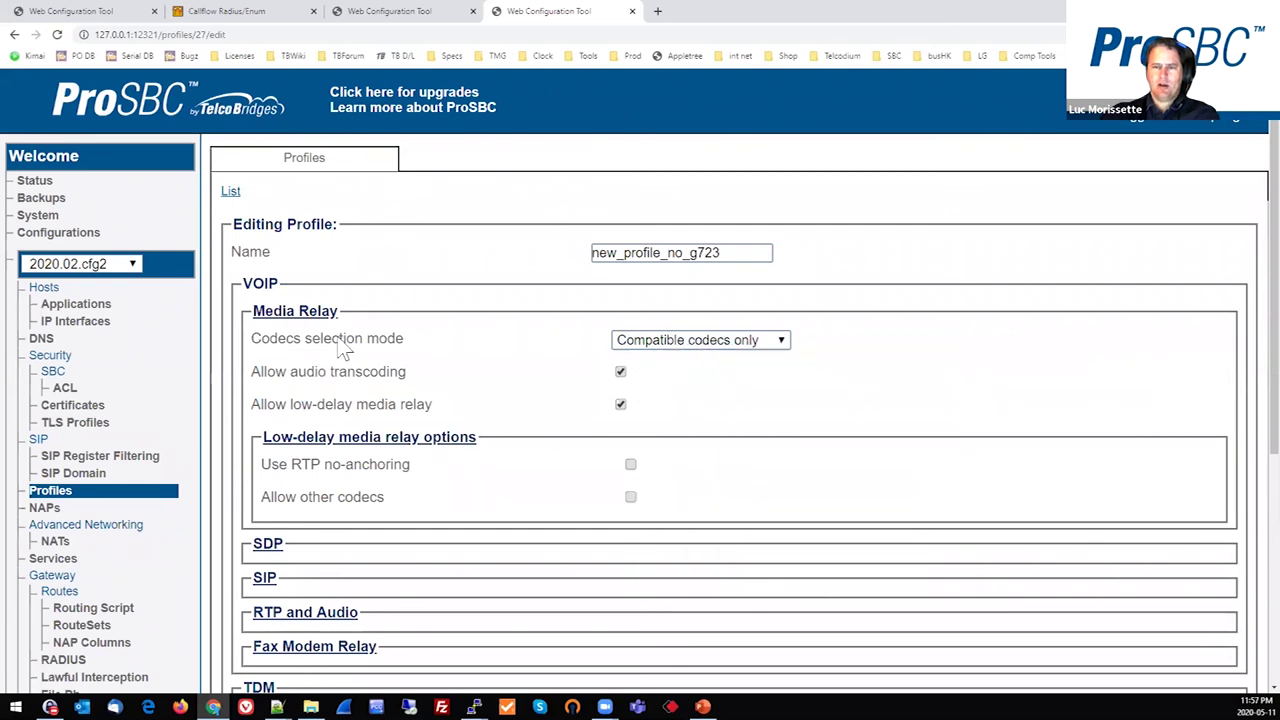
mouse_move(343, 348)
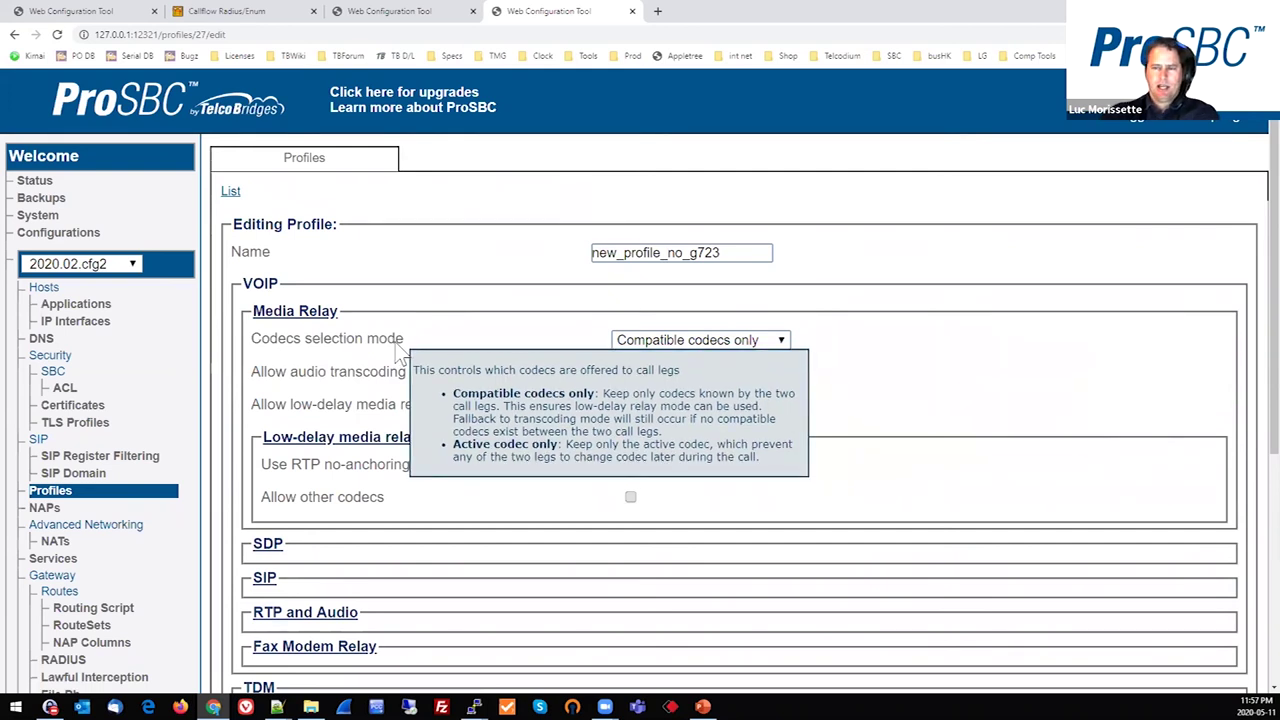
mouse_move(400, 378)
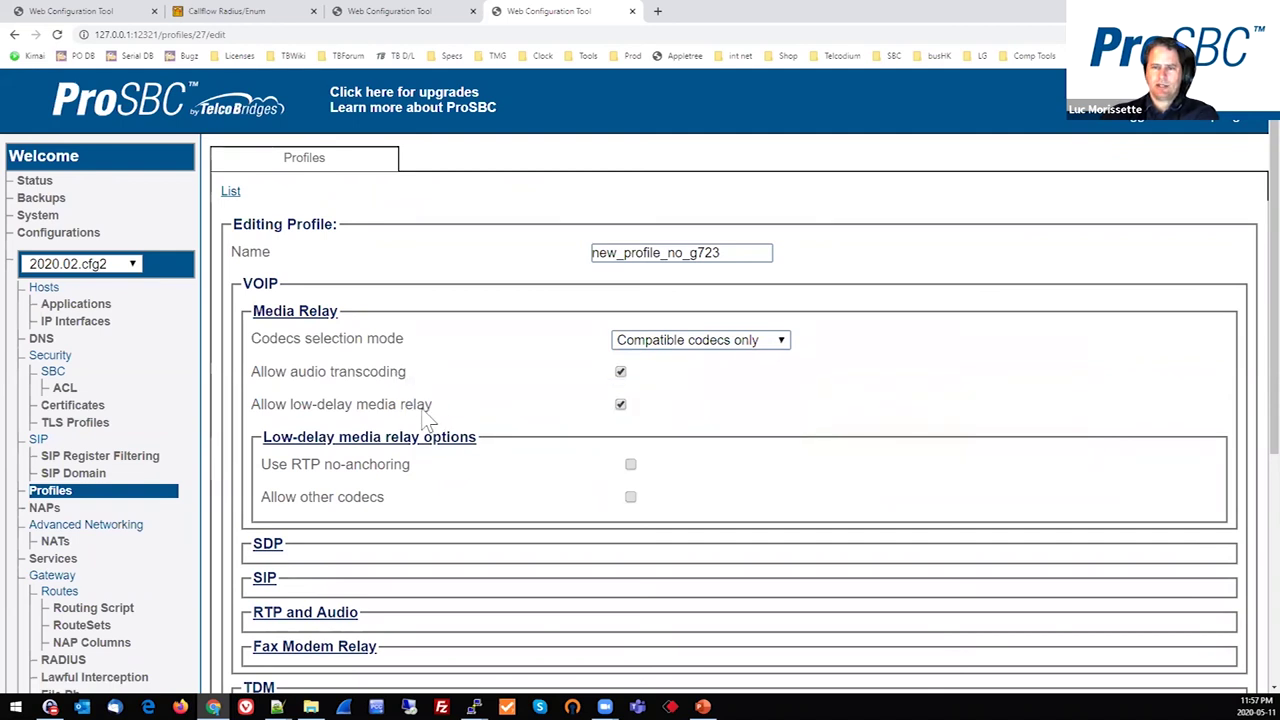
mouse_move(423, 412)
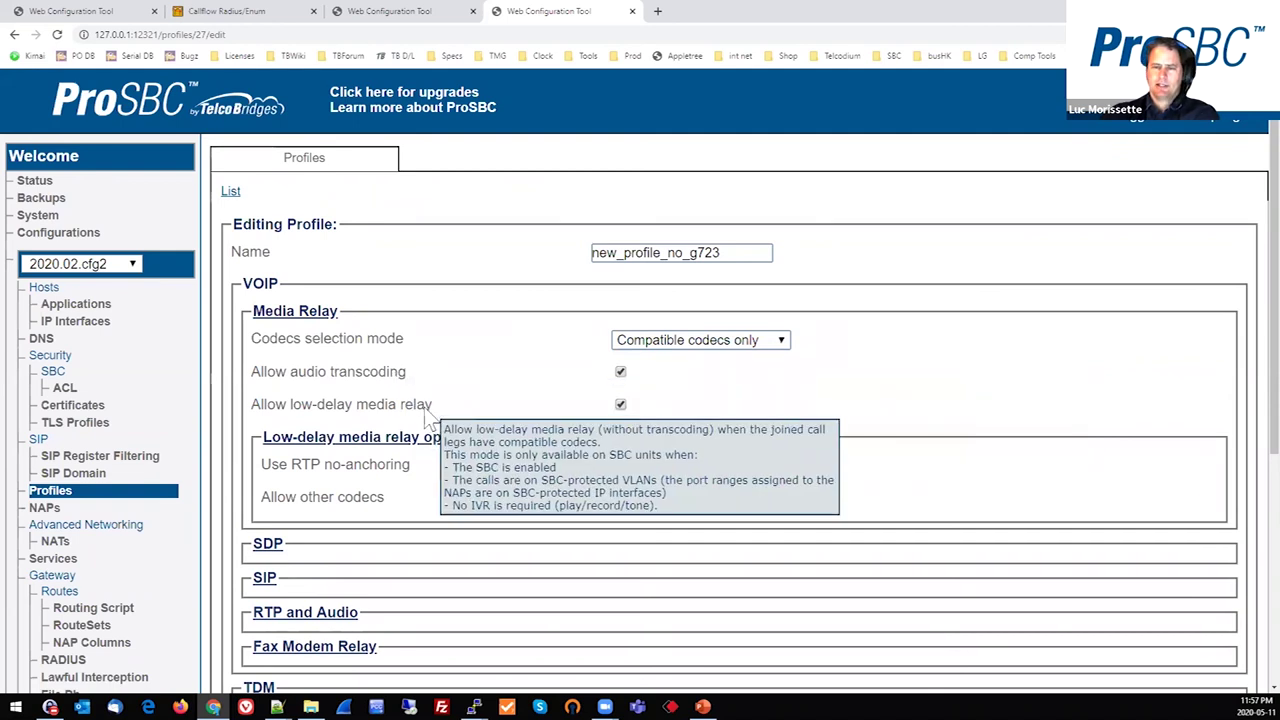
mouse_move(405, 475)
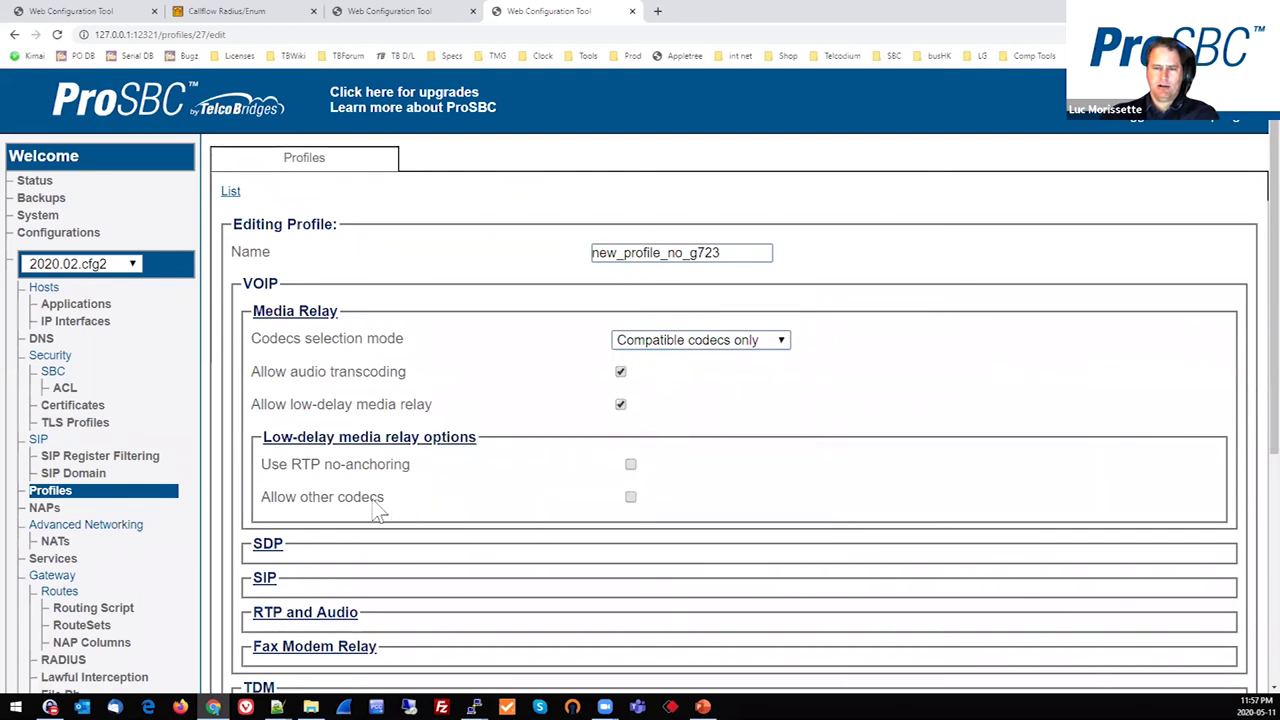
mouse_move(373, 508)
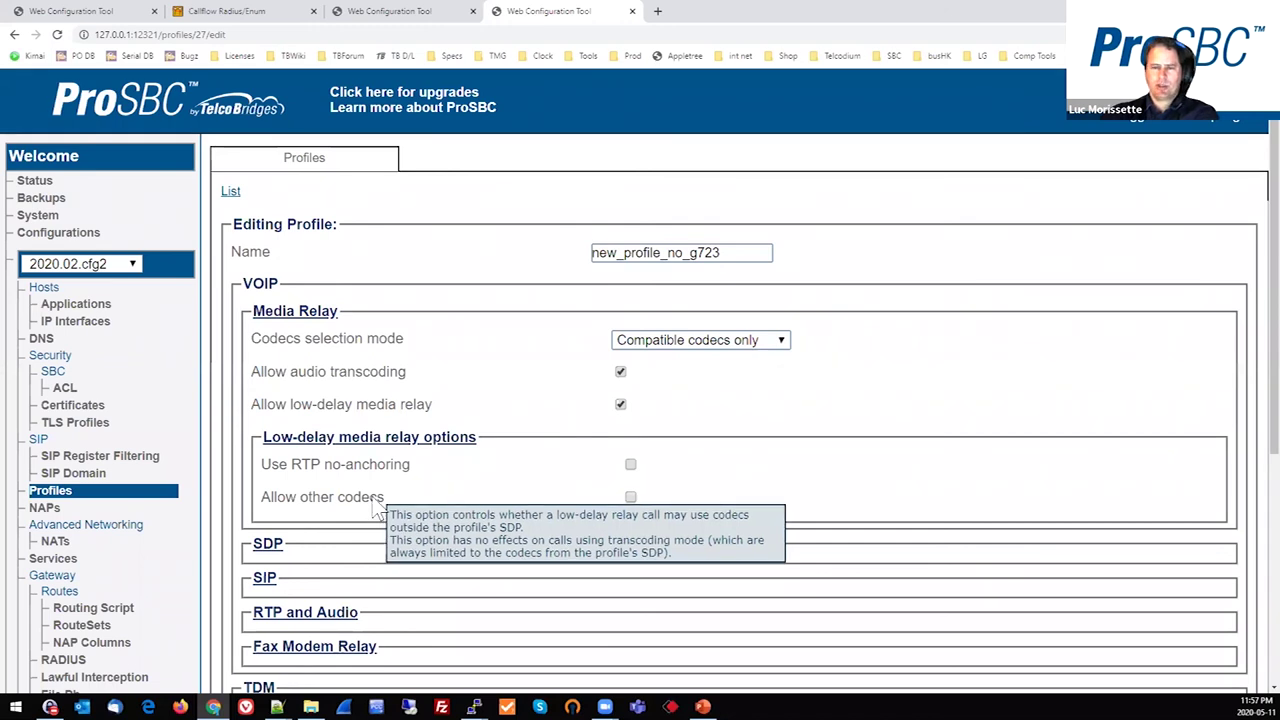
left_click(280, 313)
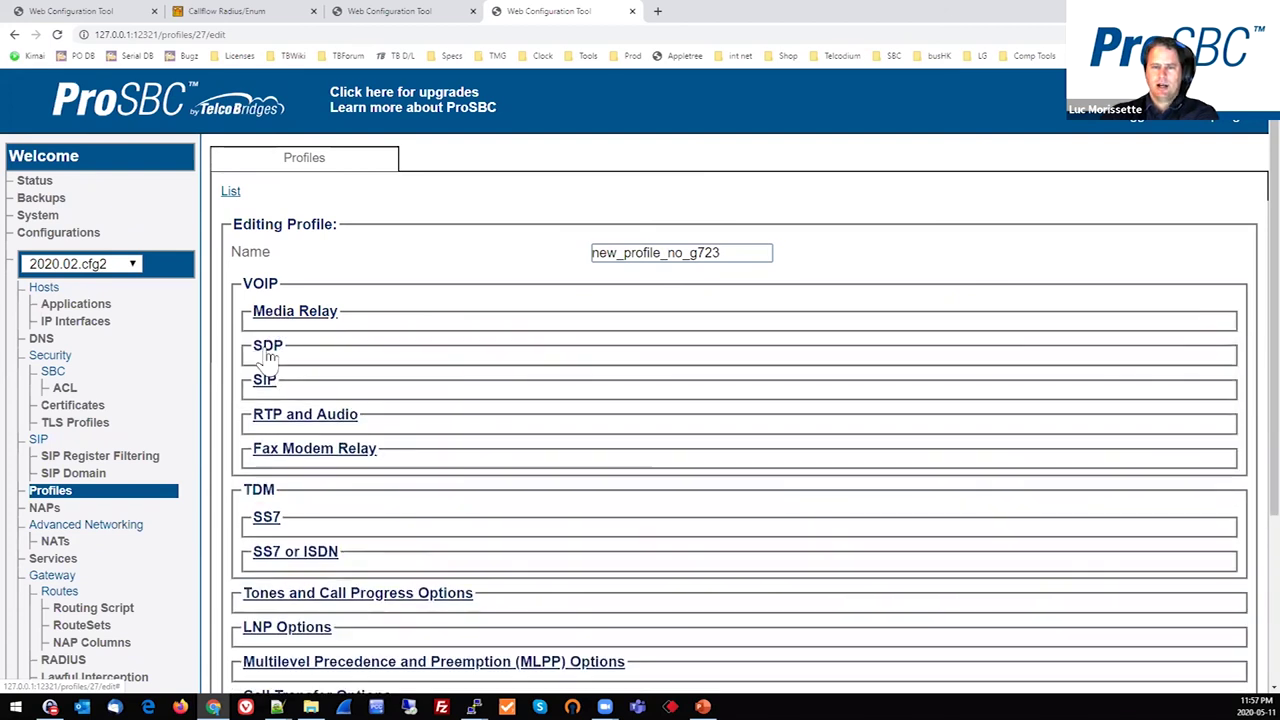
Step: Expand the profile's SDP and inspect the m=audio payload types and the 101 rtpmap/fmtp lines
left_click(267, 352)
scroll(306, 360, "down", 1)
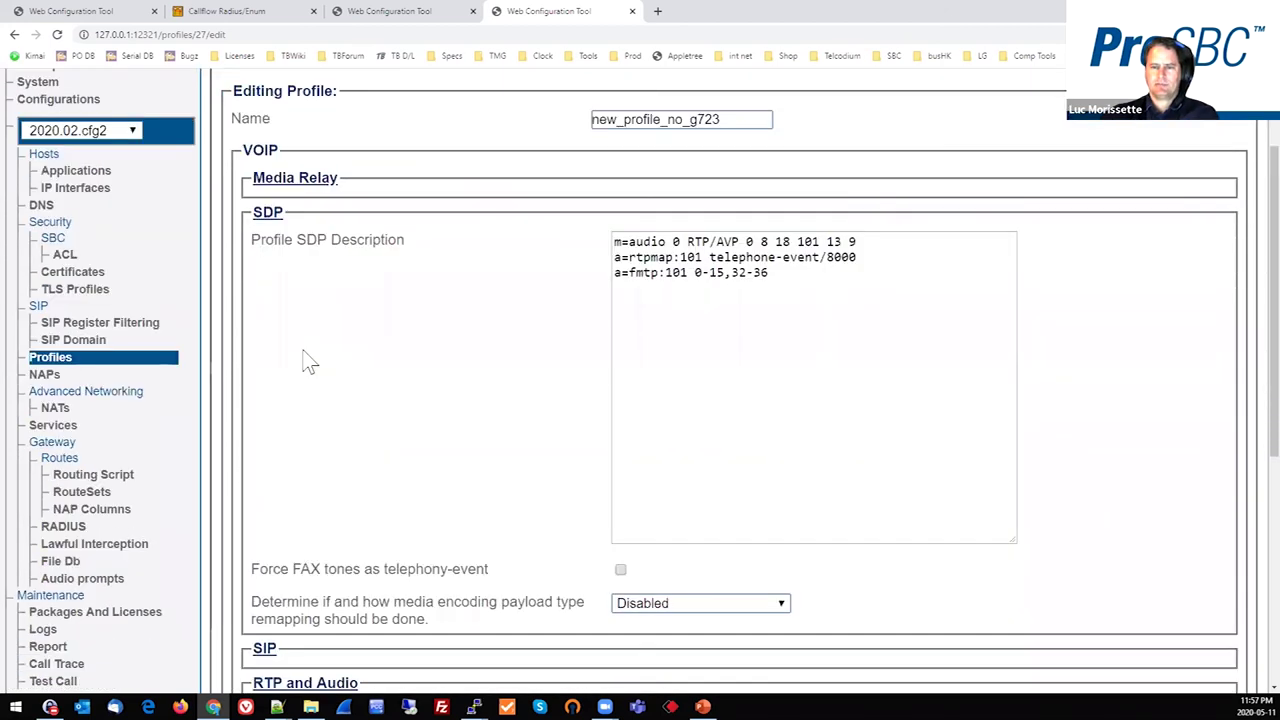
left_click(775, 278)
left_click_drag(775, 278, 587, 240)
left_click(729, 312)
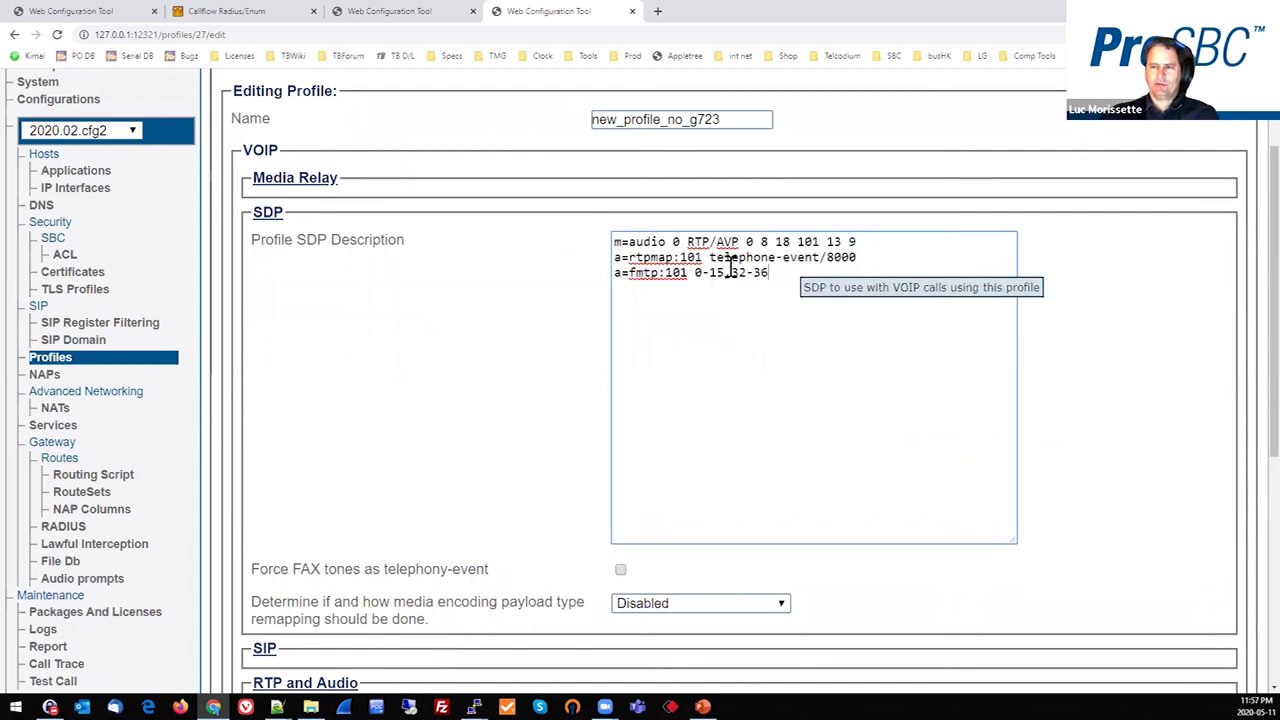
left_click_drag(797, 241, 817, 241)
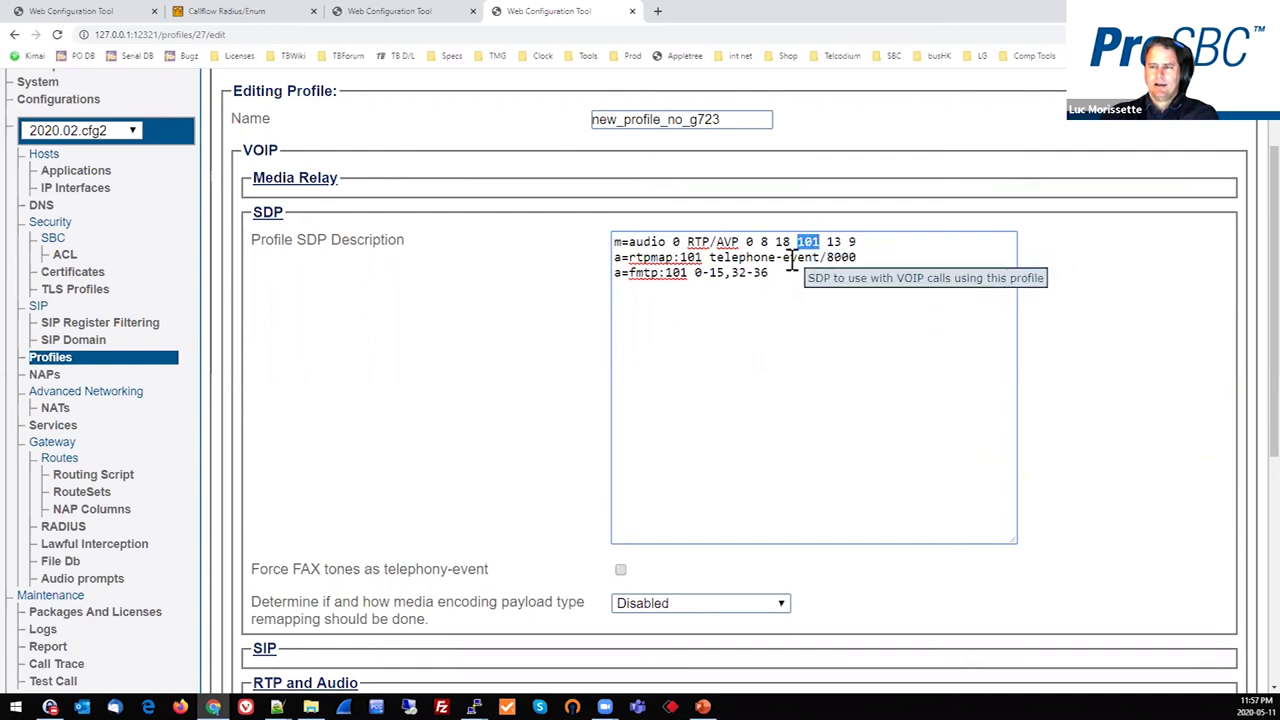
left_click_drag(782, 273, 580, 266)
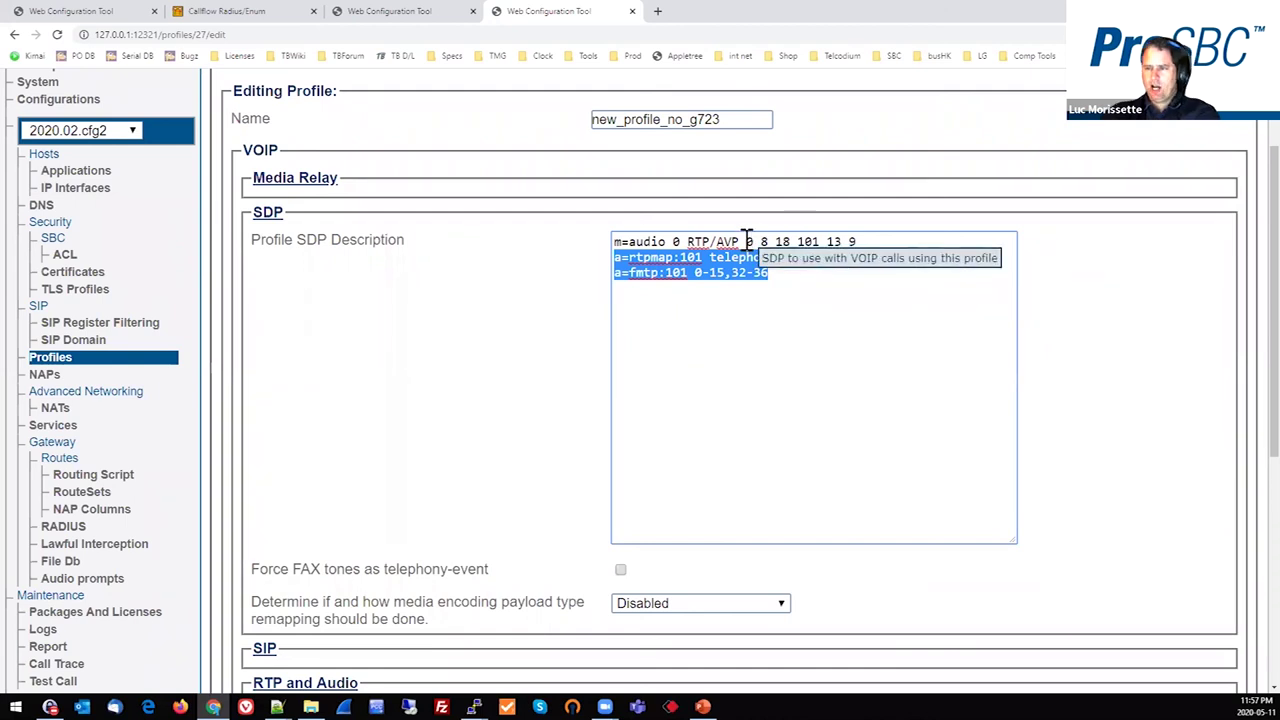
left_click_drag(747, 238, 791, 241)
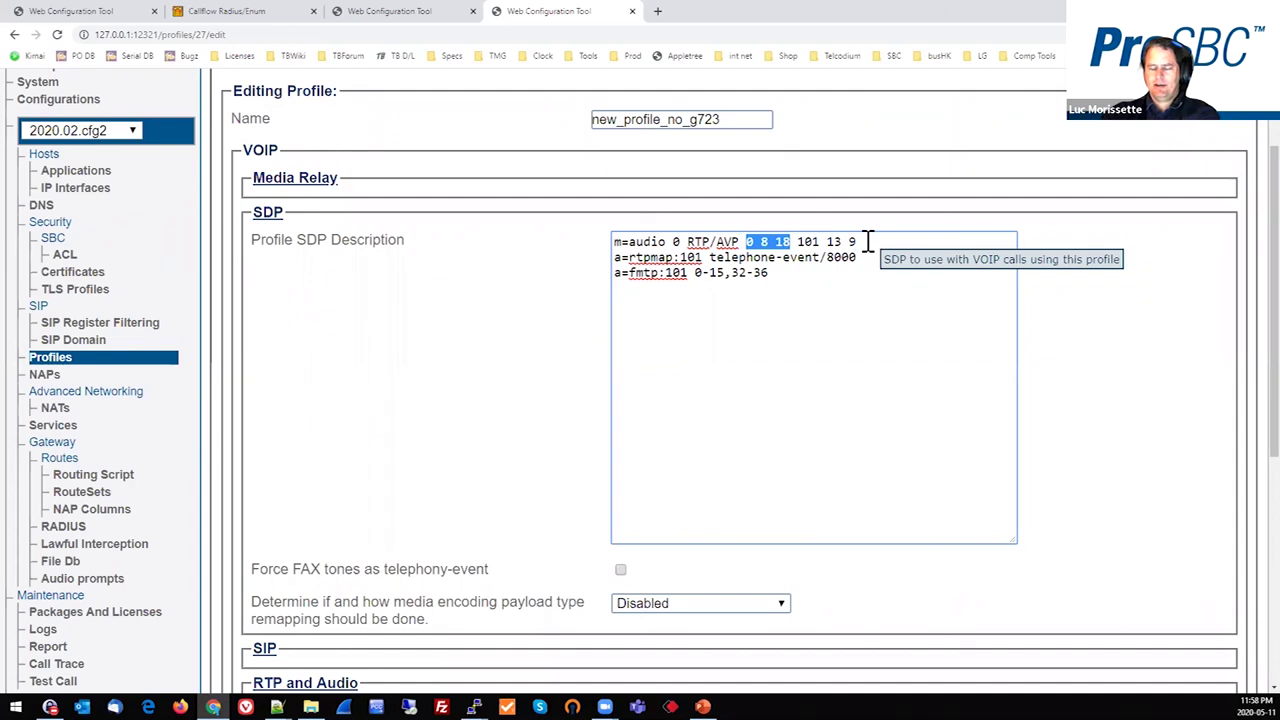
Step: Remove payload types 13 9, add 96 before 101, and start an a=rtpmap:96 line
left_click_drag(866, 241, 818, 241)
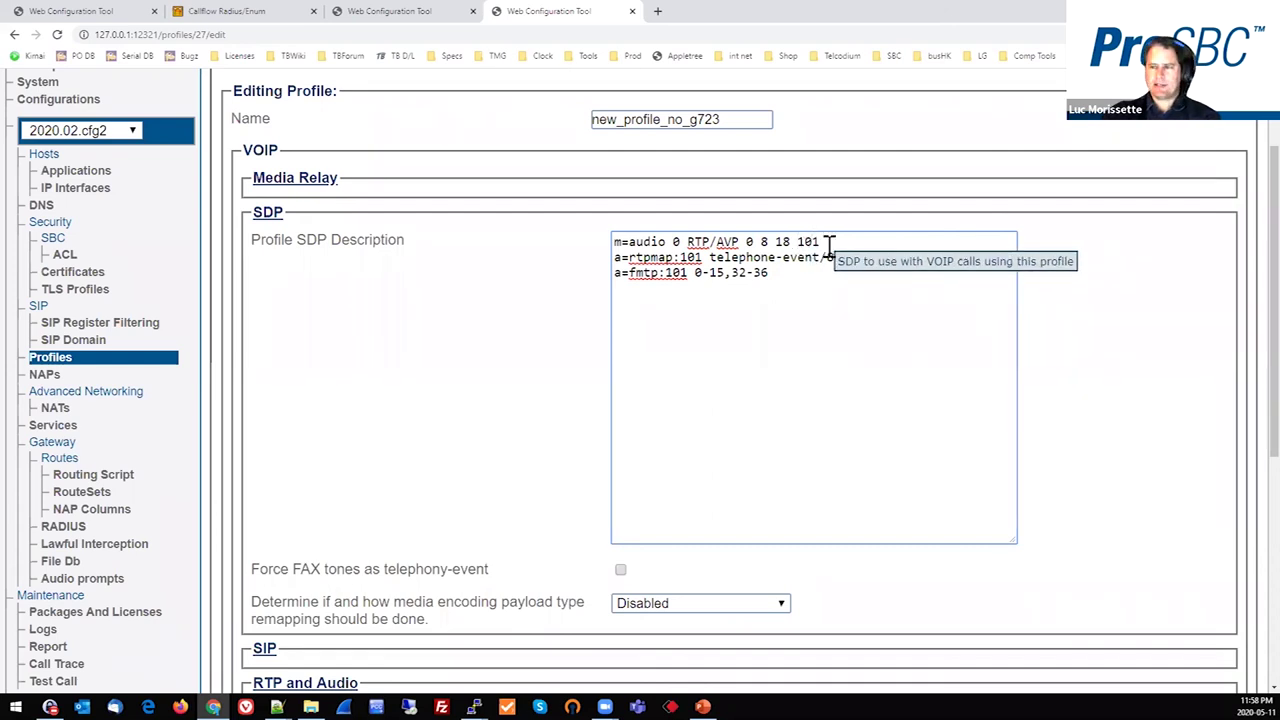
left_click(798, 243)
type("96")
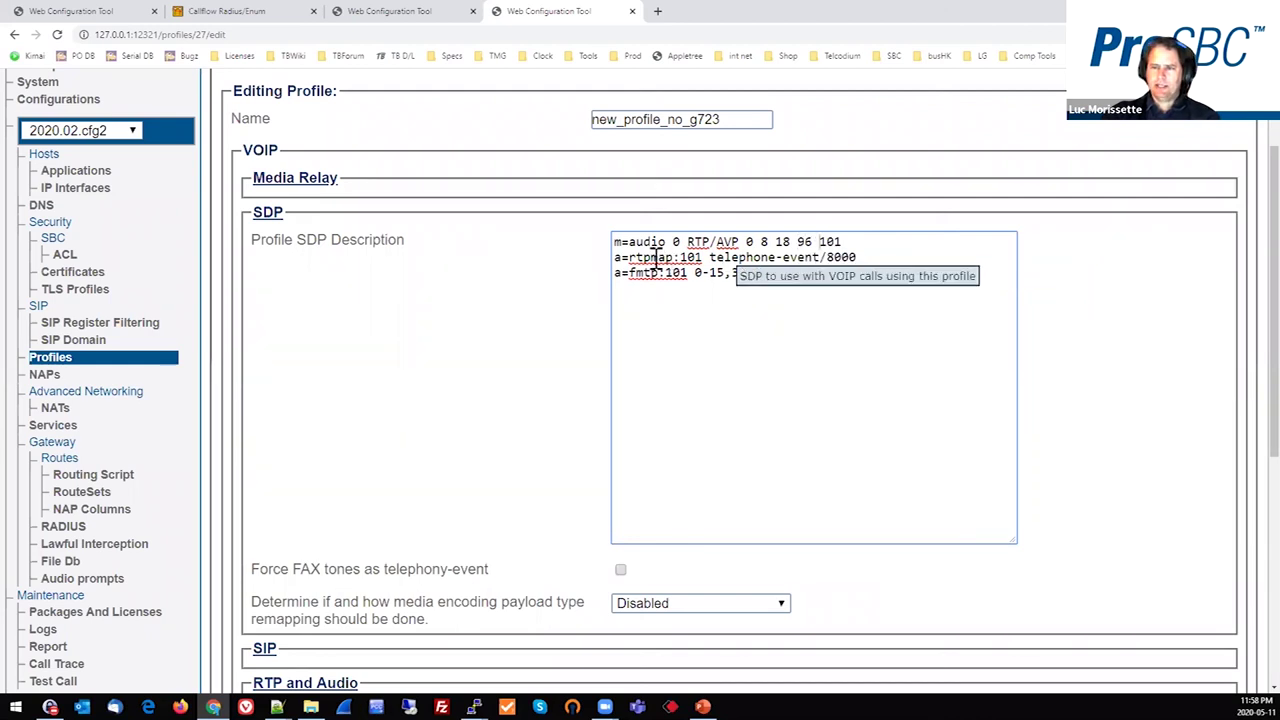
left_click_drag(616, 257, 704, 256)
key("ctrl+c")
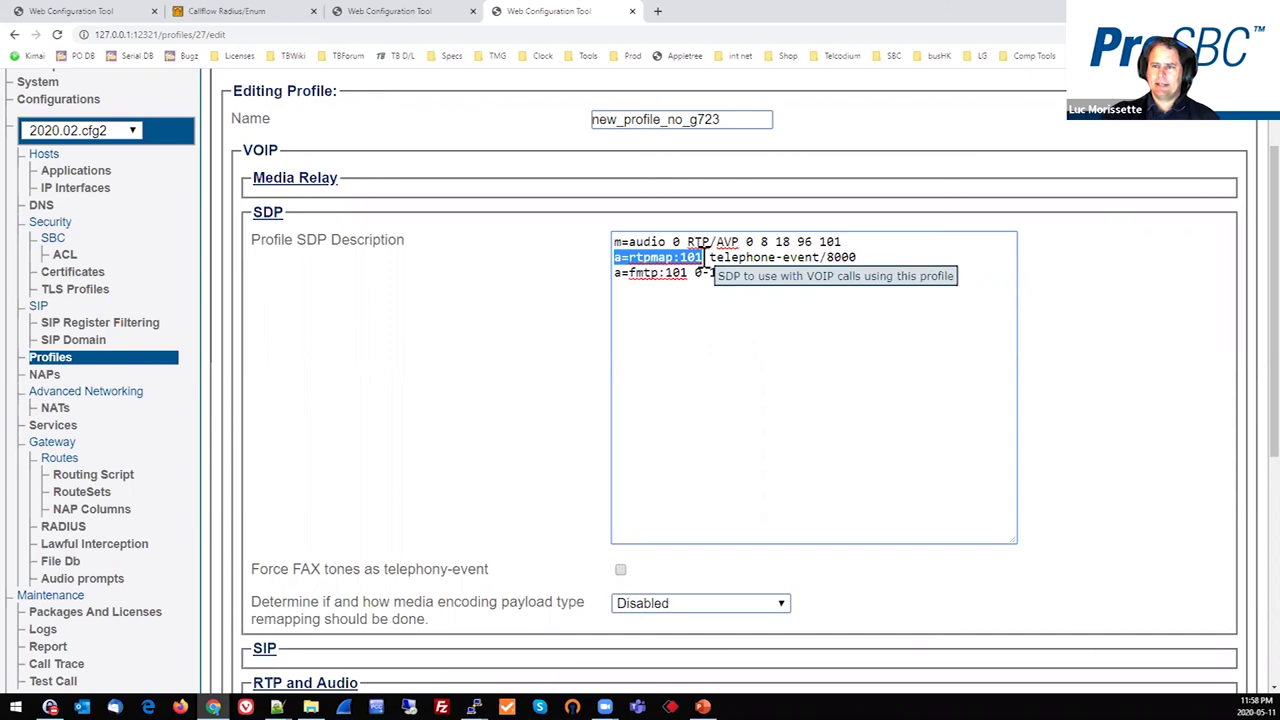
left_click(678, 289)
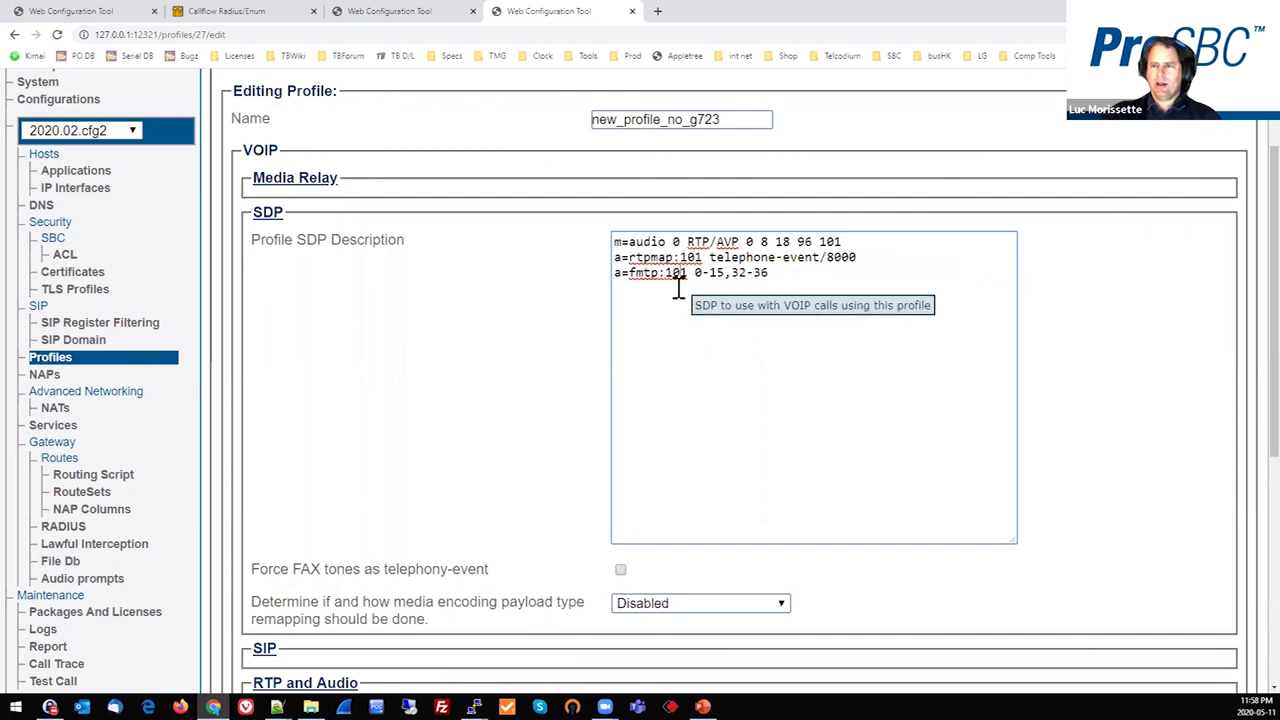
key("ctrl+v")
key("BackSpace")
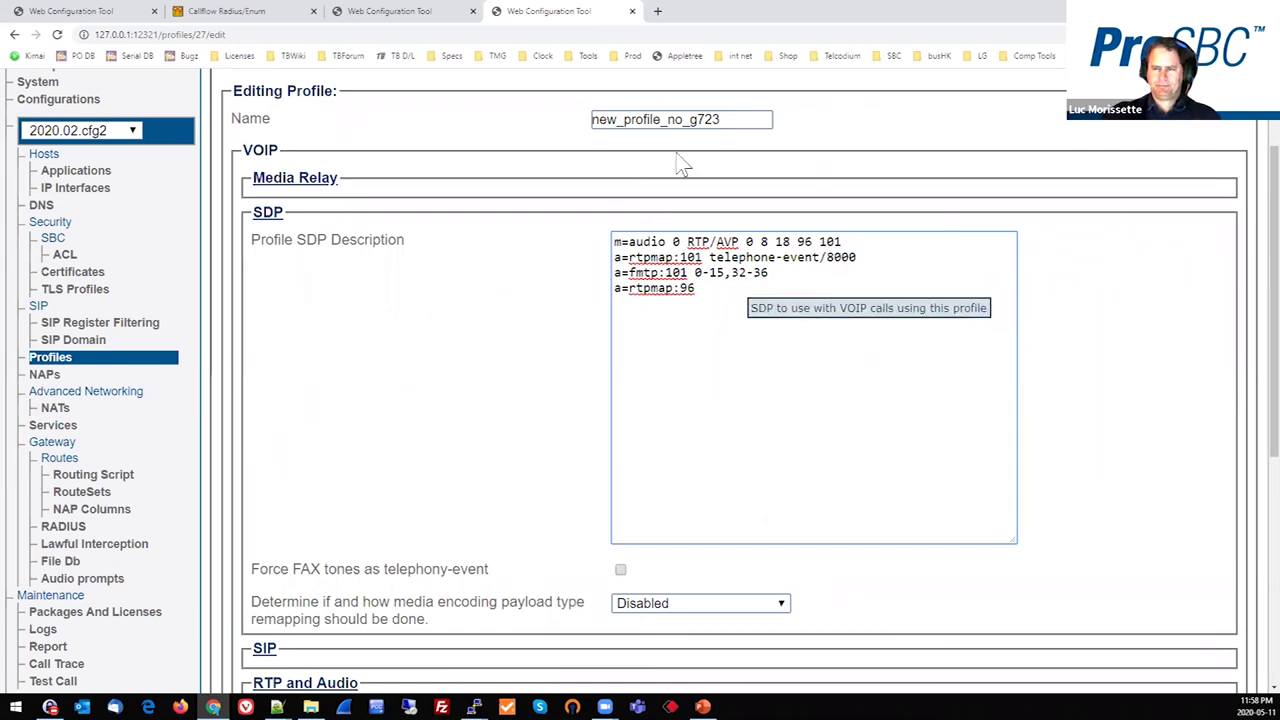
left_click(658, 14)
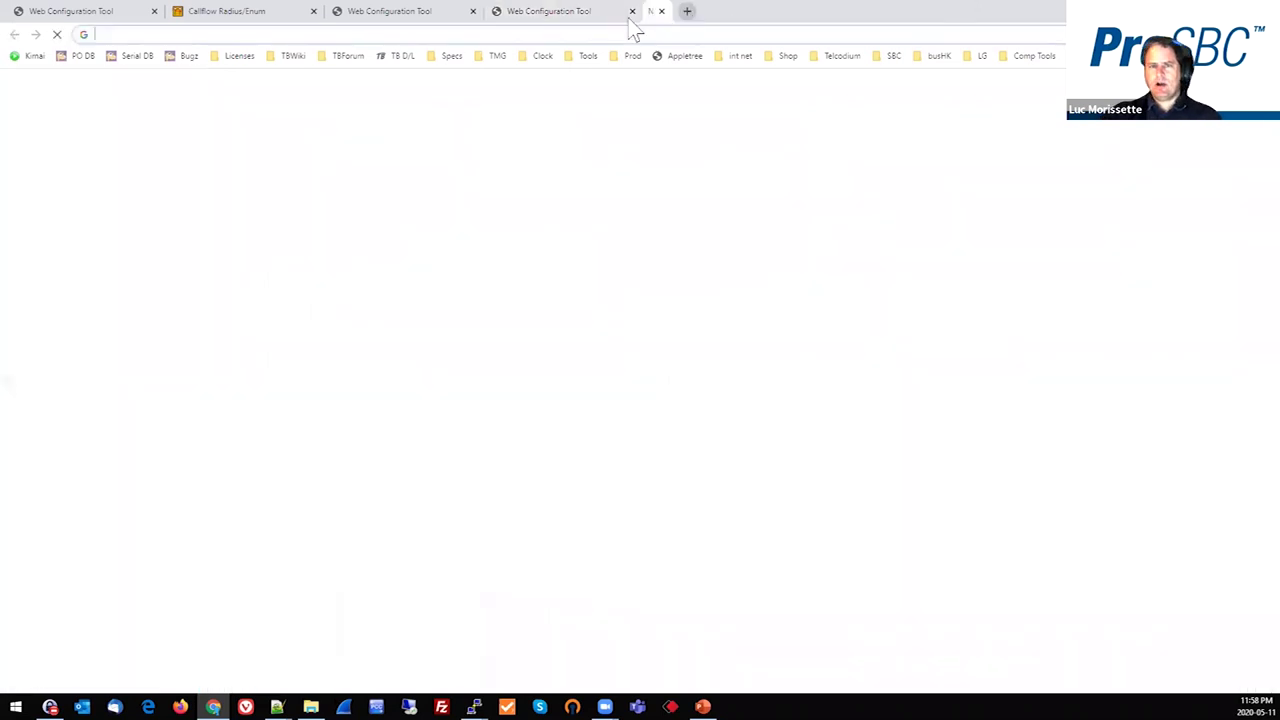
Step: Search TBwiki for 'payload type' and open the Toolpack:Profile SDP Description page
left_click(293, 56)
left_click(298, 77)
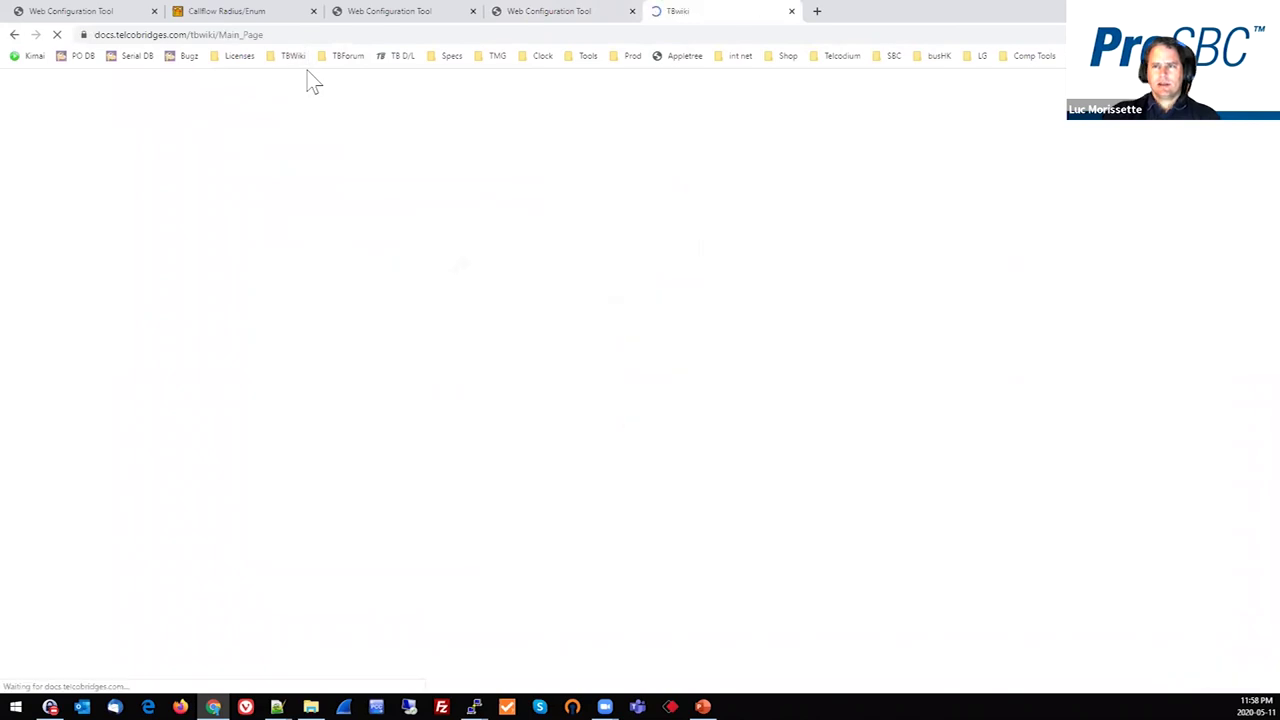
left_click(52, 352)
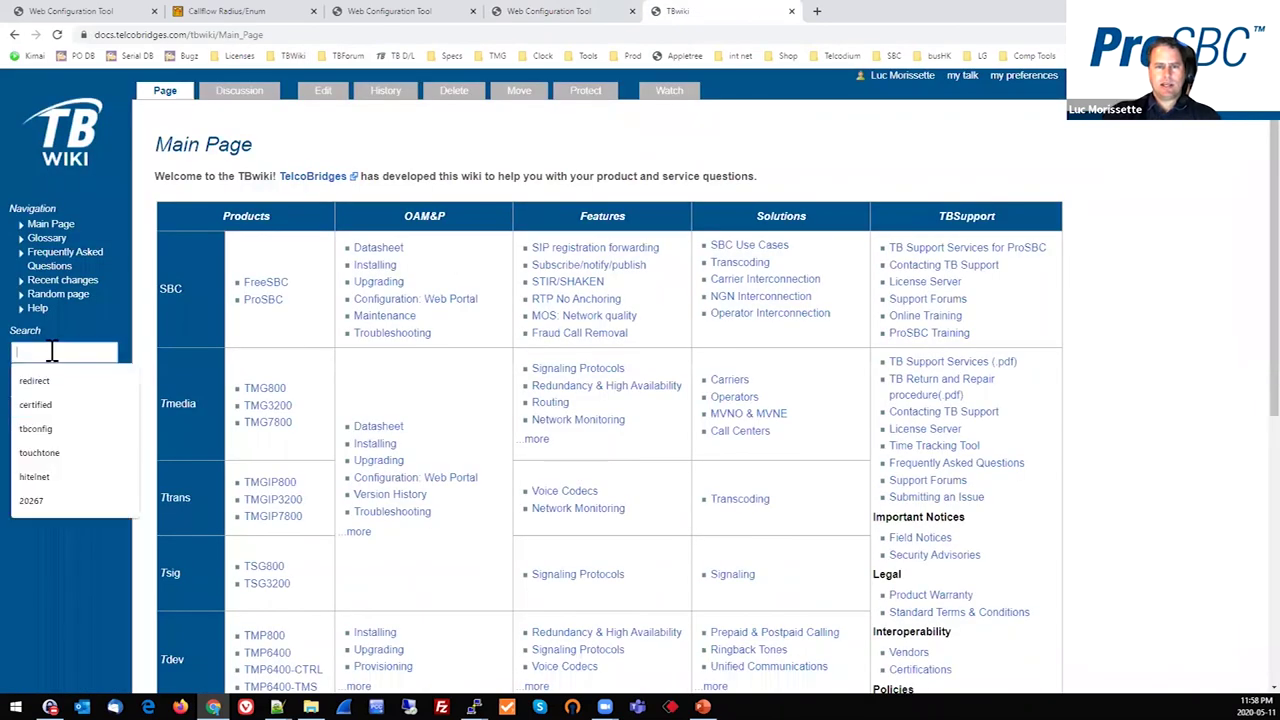
type("payl")
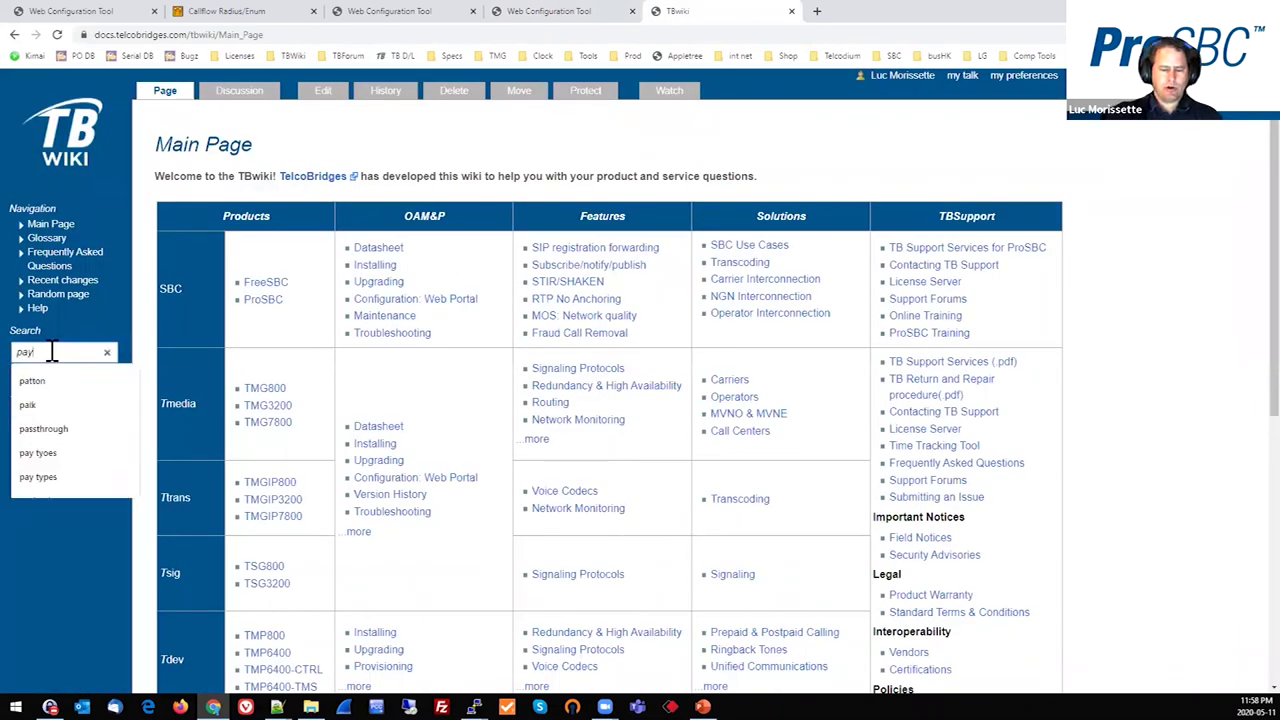
type("oad")
key("Down")
key("Down")
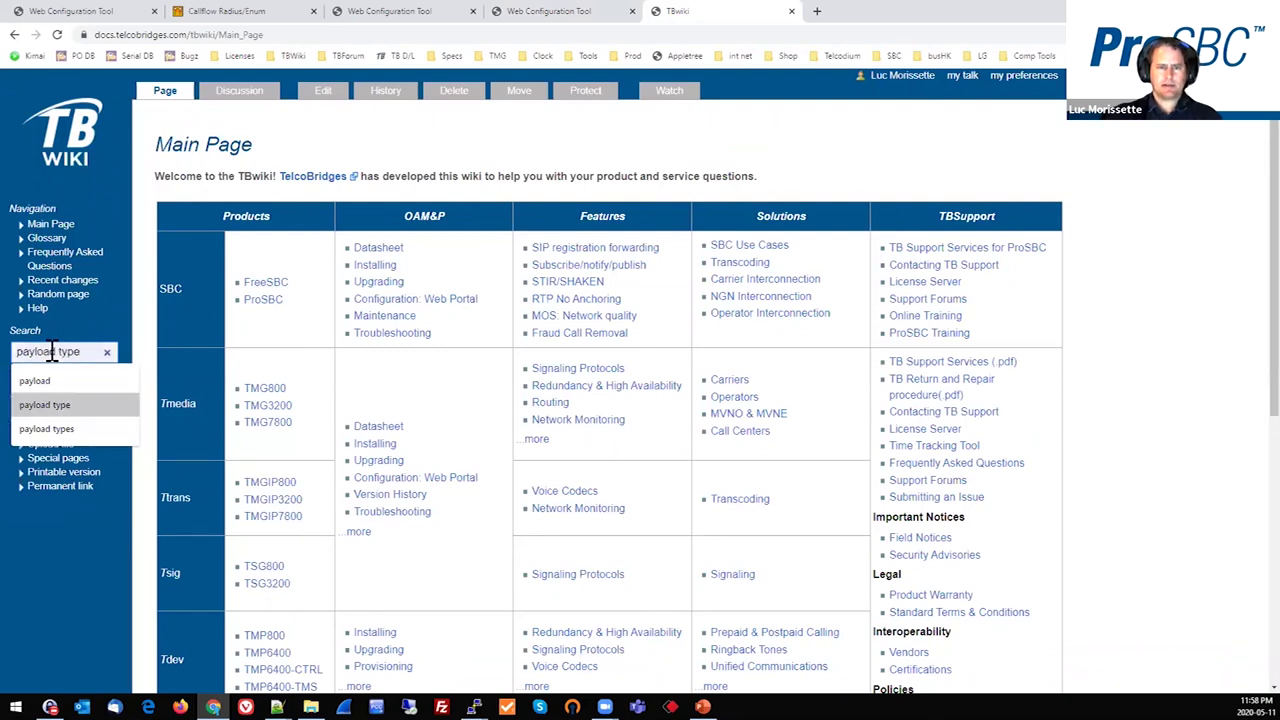
key("Return")
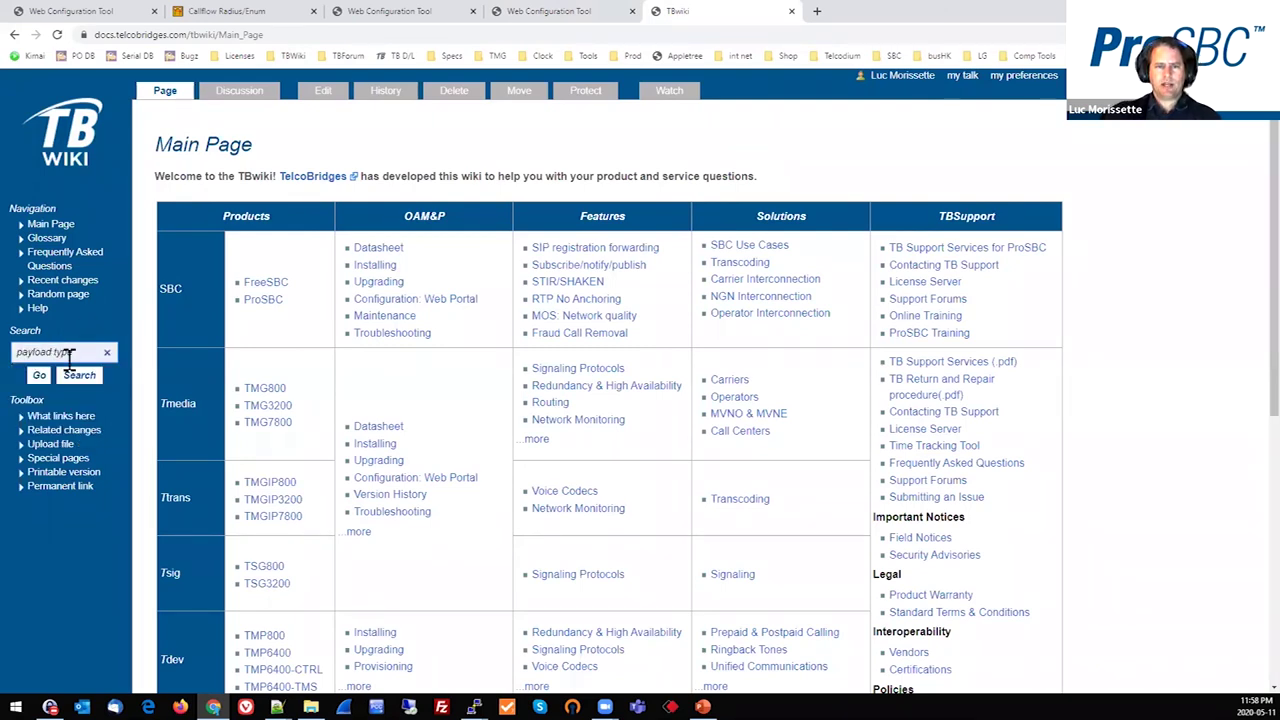
left_click(82, 377)
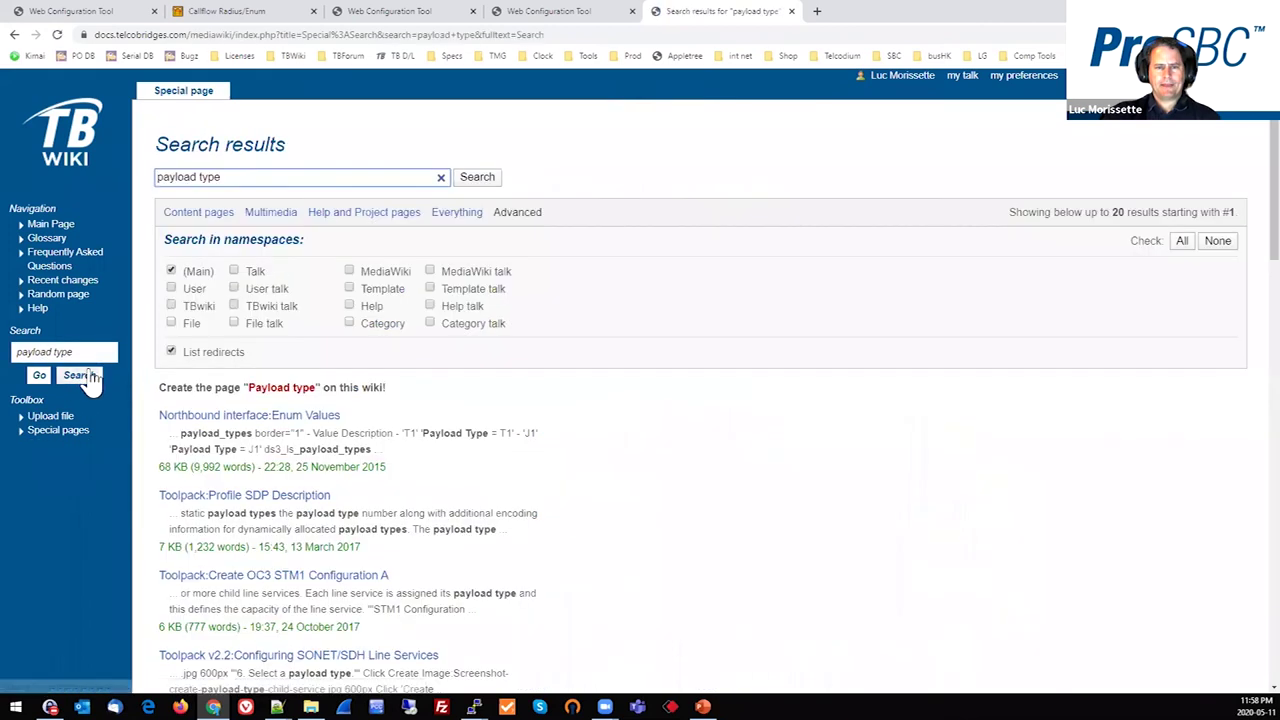
scroll(362, 412, "down", 1)
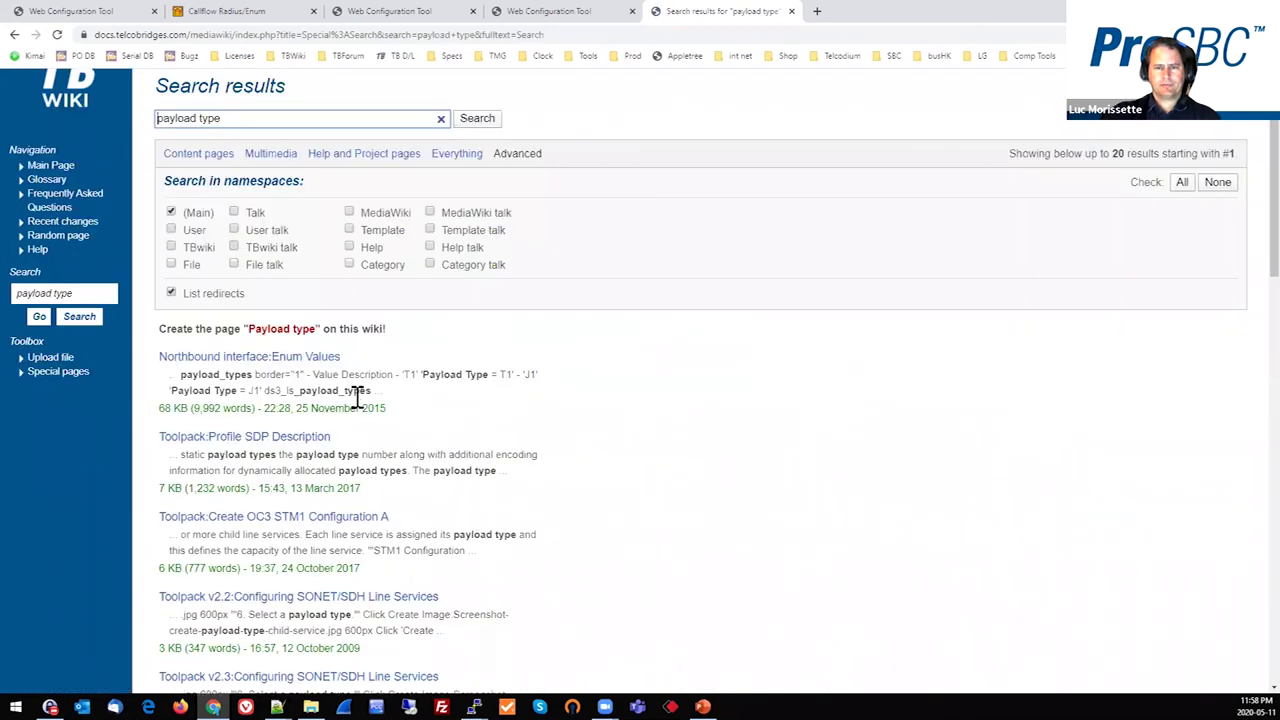
left_click(284, 432)
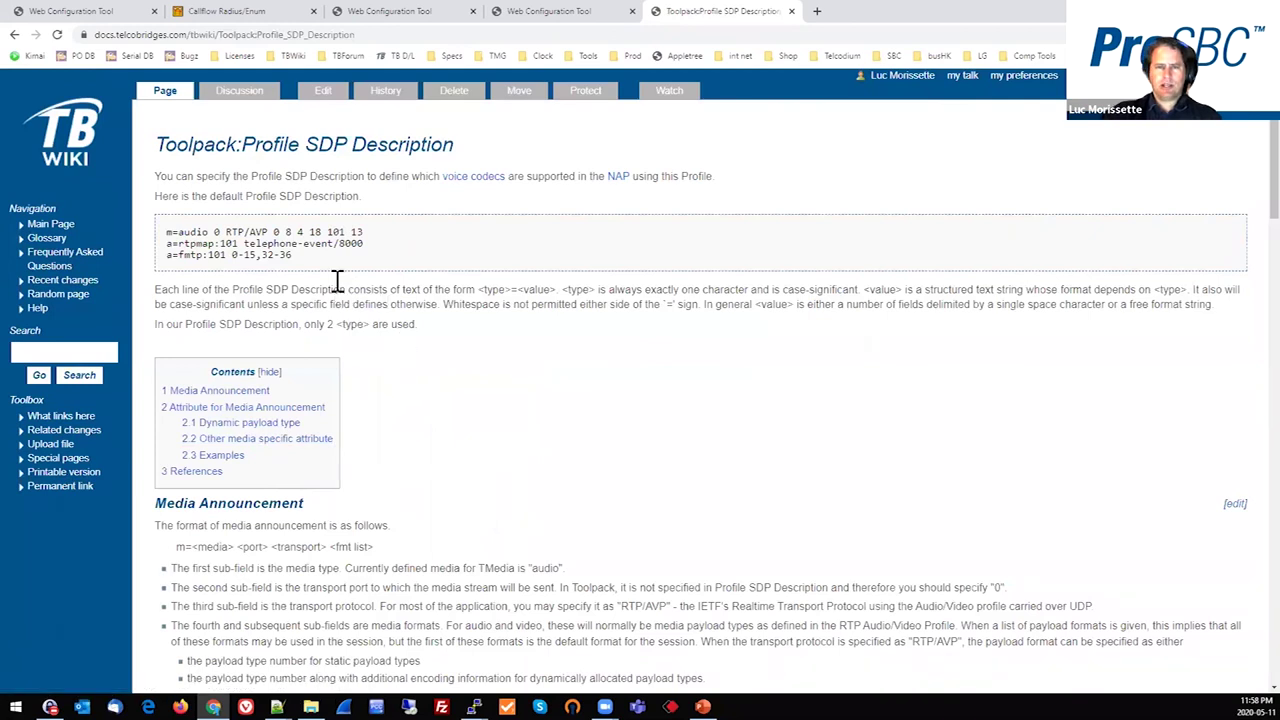
Step: Review the page's default three-line SDP description and its codec payload type table
left_click_drag(303, 258, 167, 232)
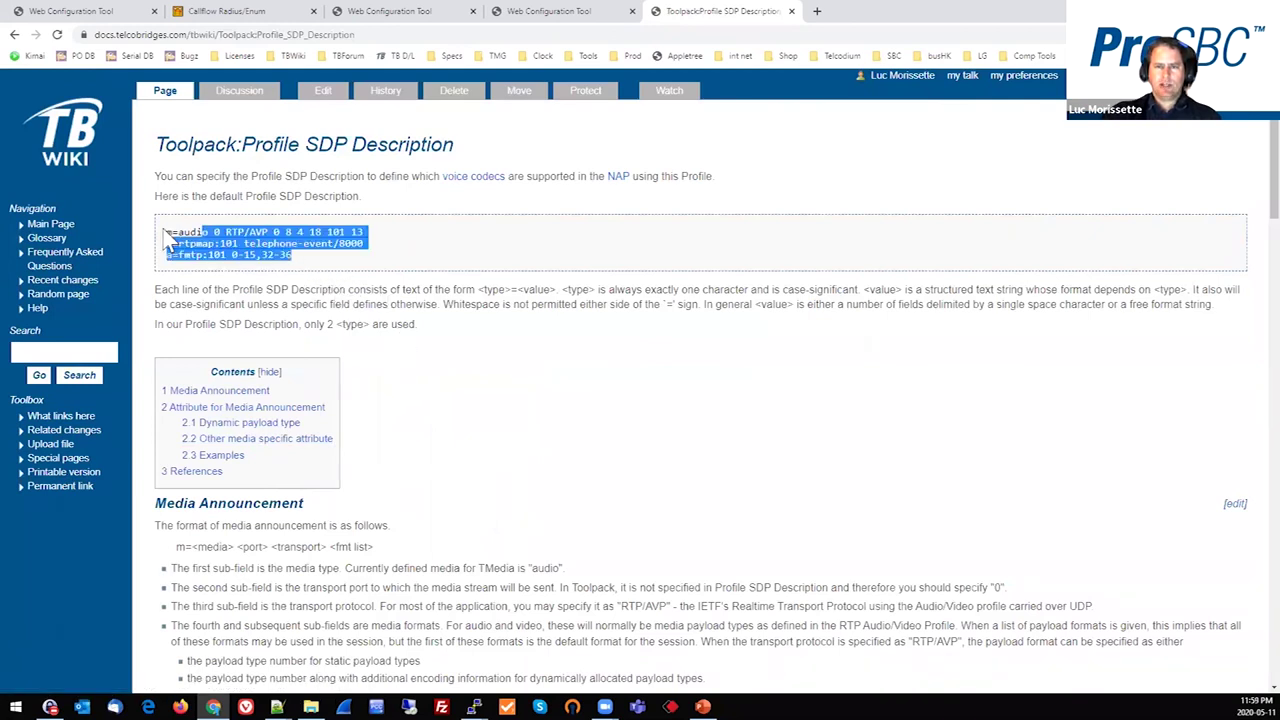
left_click(327, 267)
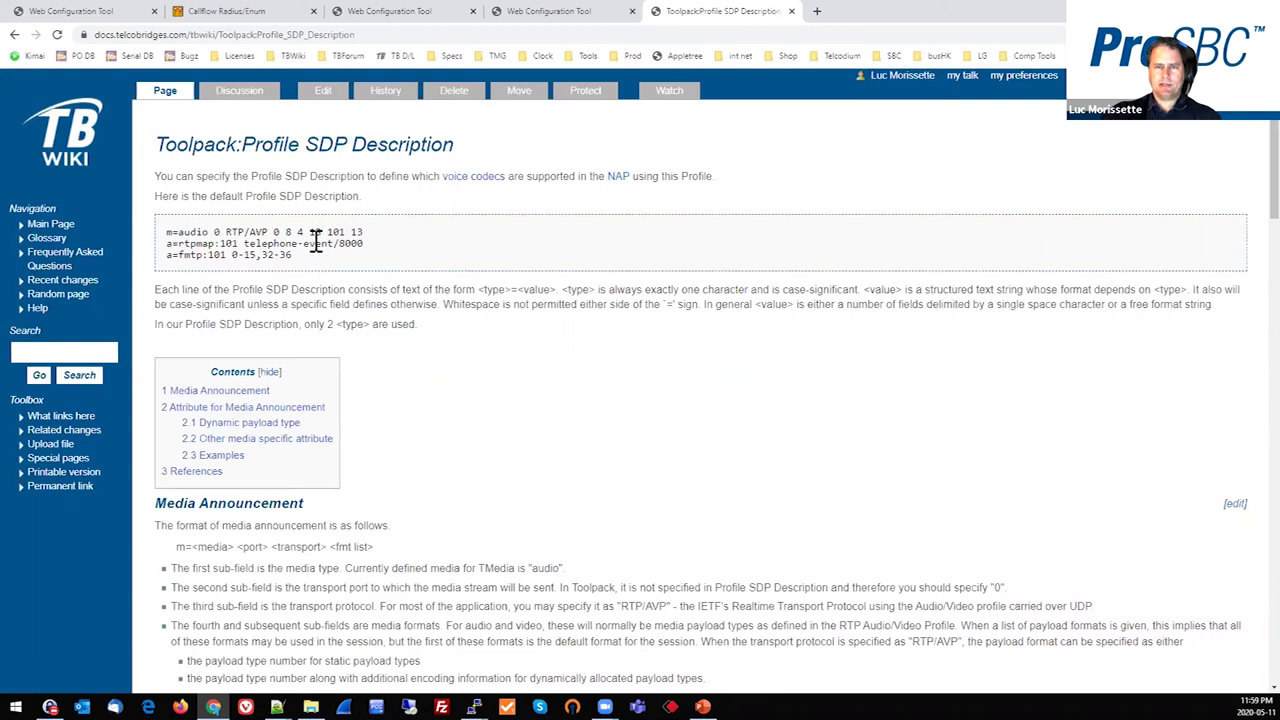
scroll(315, 240, "down", 3)
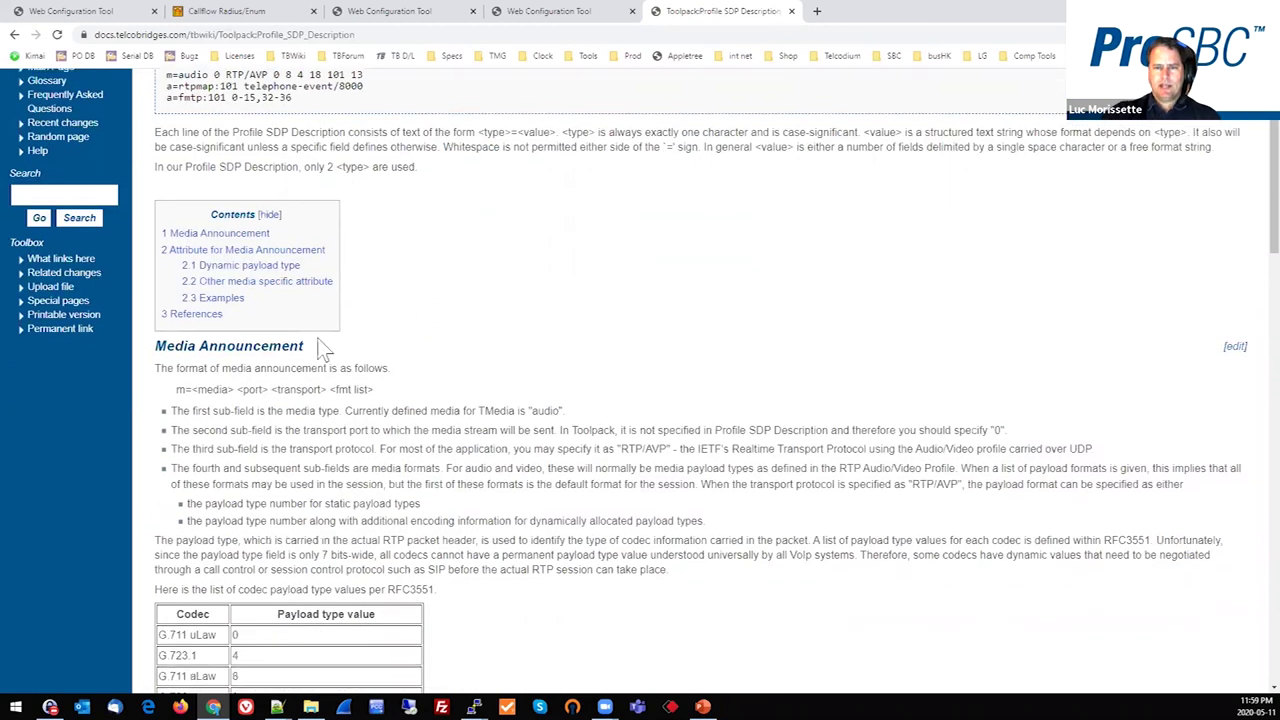
scroll(414, 323, "down", 2)
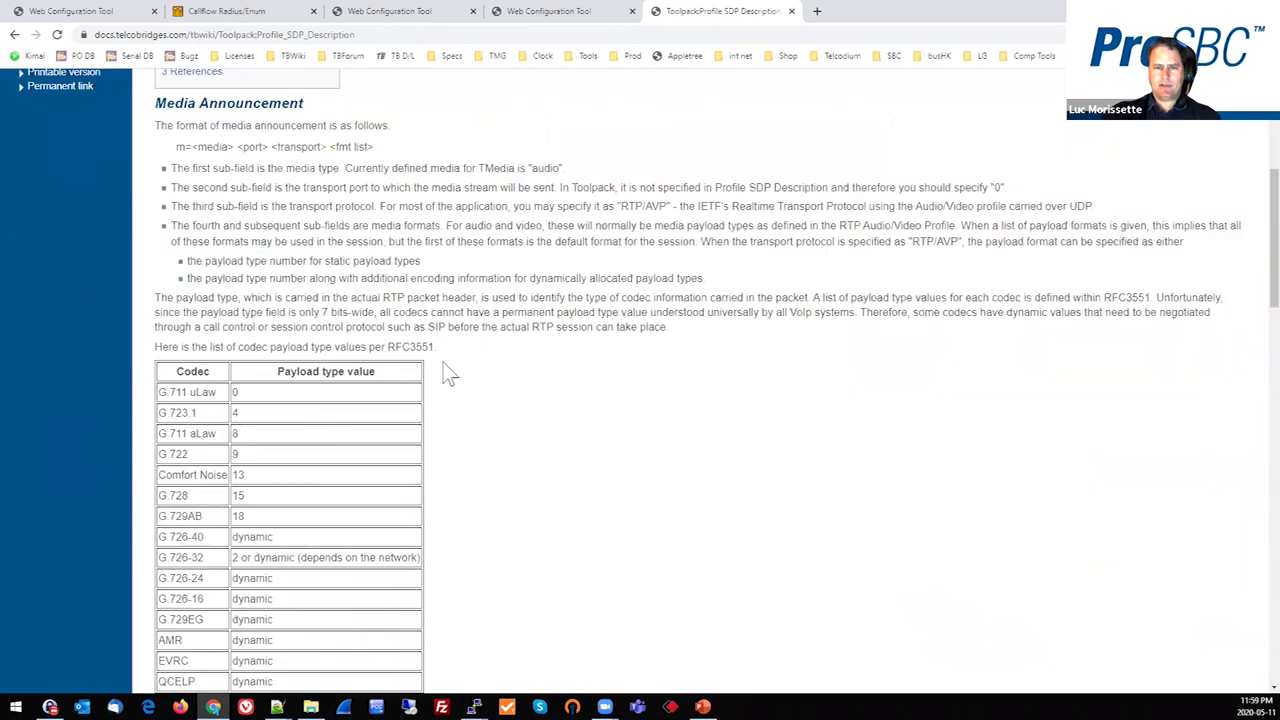
scroll(443, 371, "down", 1)
scroll(258, 362, "down", 1)
left_click_drag(161, 259, 320, 471)
left_click(229, 317)
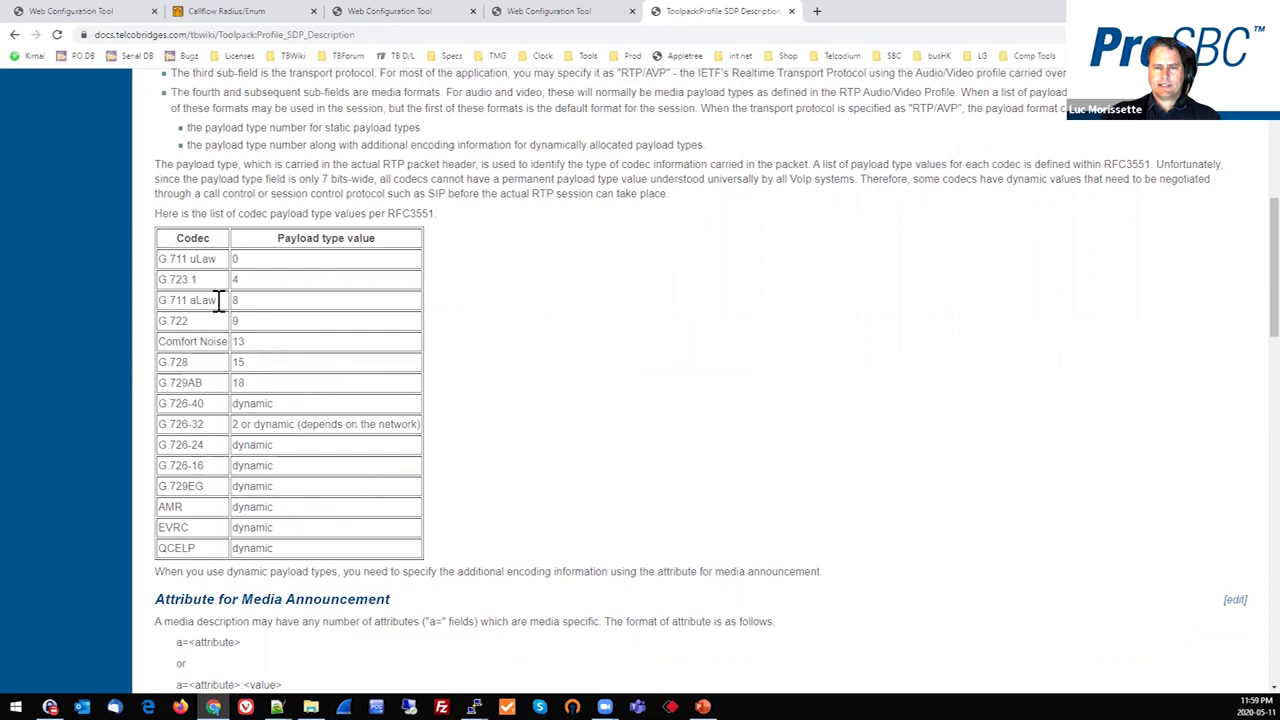
scroll(312, 456, "down", 1)
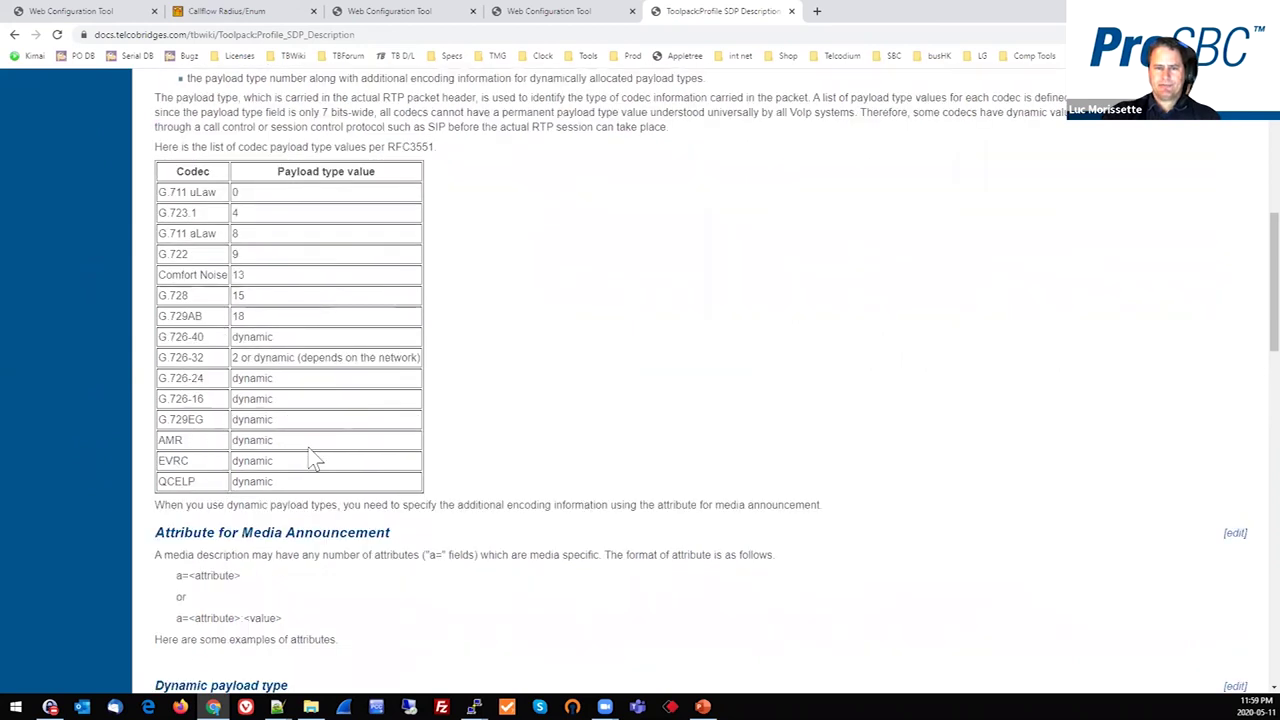
left_click_drag(291, 500, 200, 400)
left_click(176, 465)
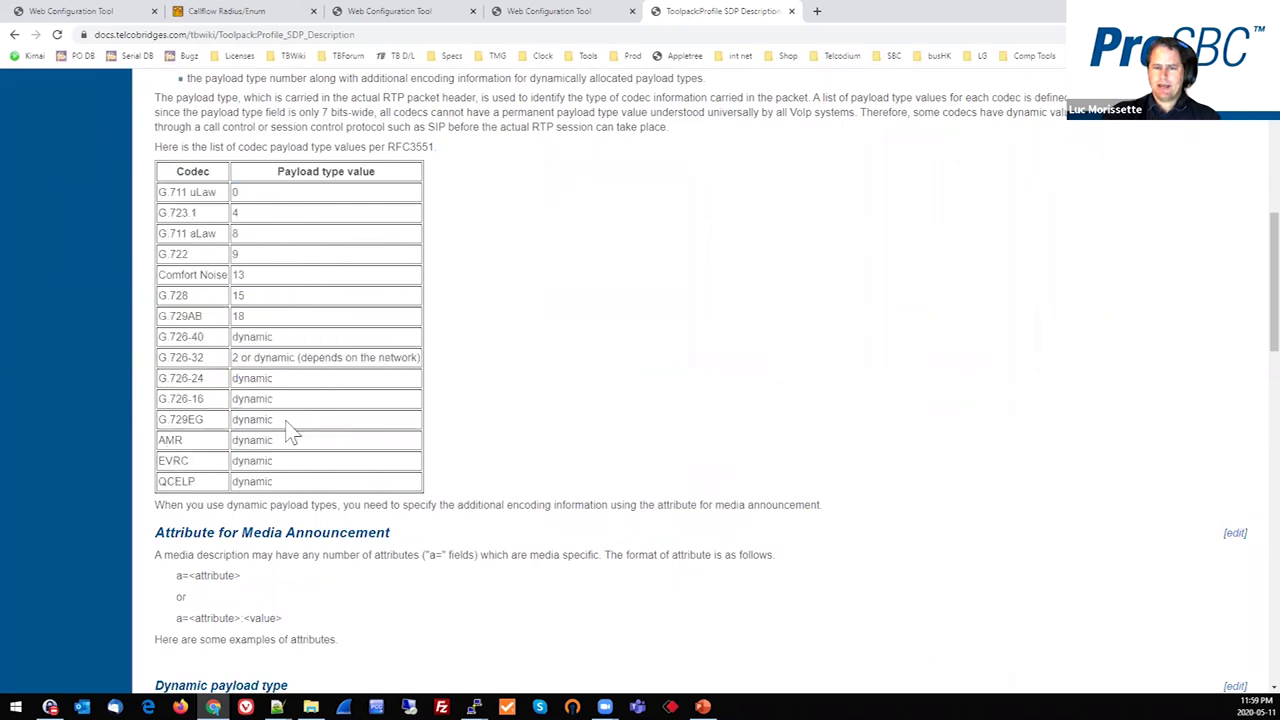
Step: Copy the two iLBC example lines and select the profile's a=rtpmap:96 line in ProSBC
scroll(290, 432, "down", 5)
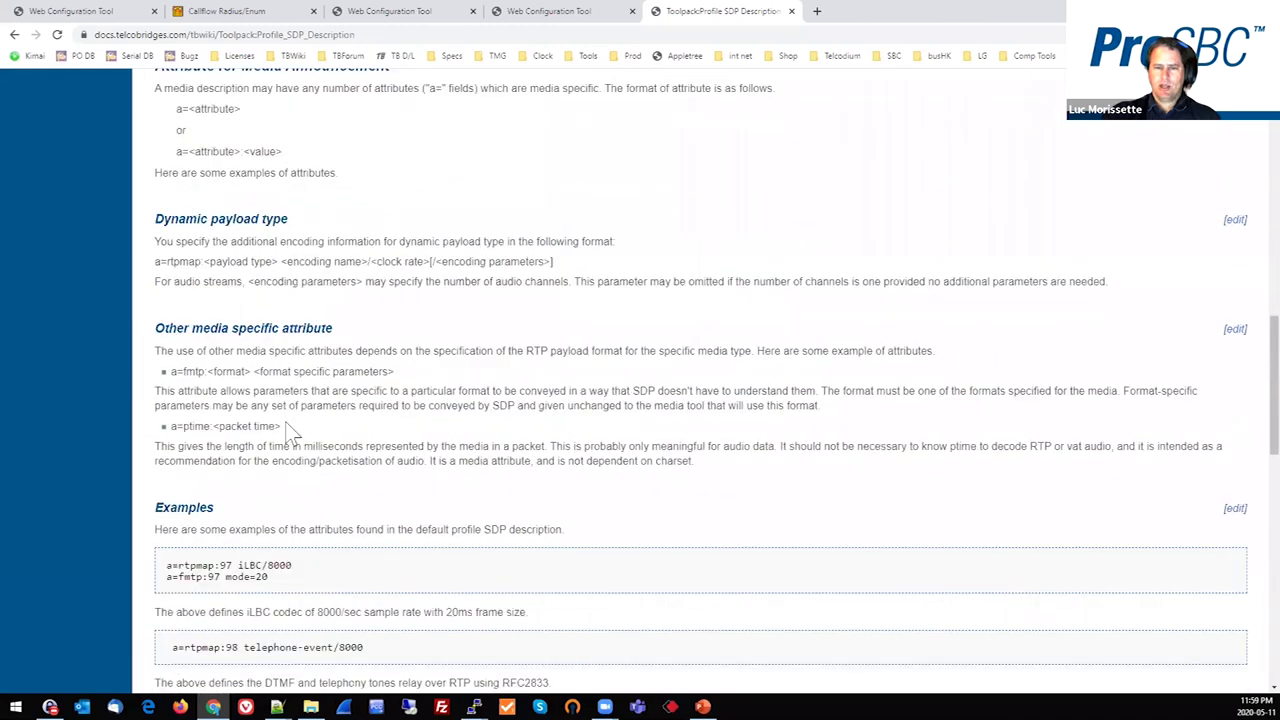
scroll(290, 432, "down", 2)
scroll(275, 330, "down", 2)
left_click_drag(268, 310, 166, 294)
left_click(256, 303)
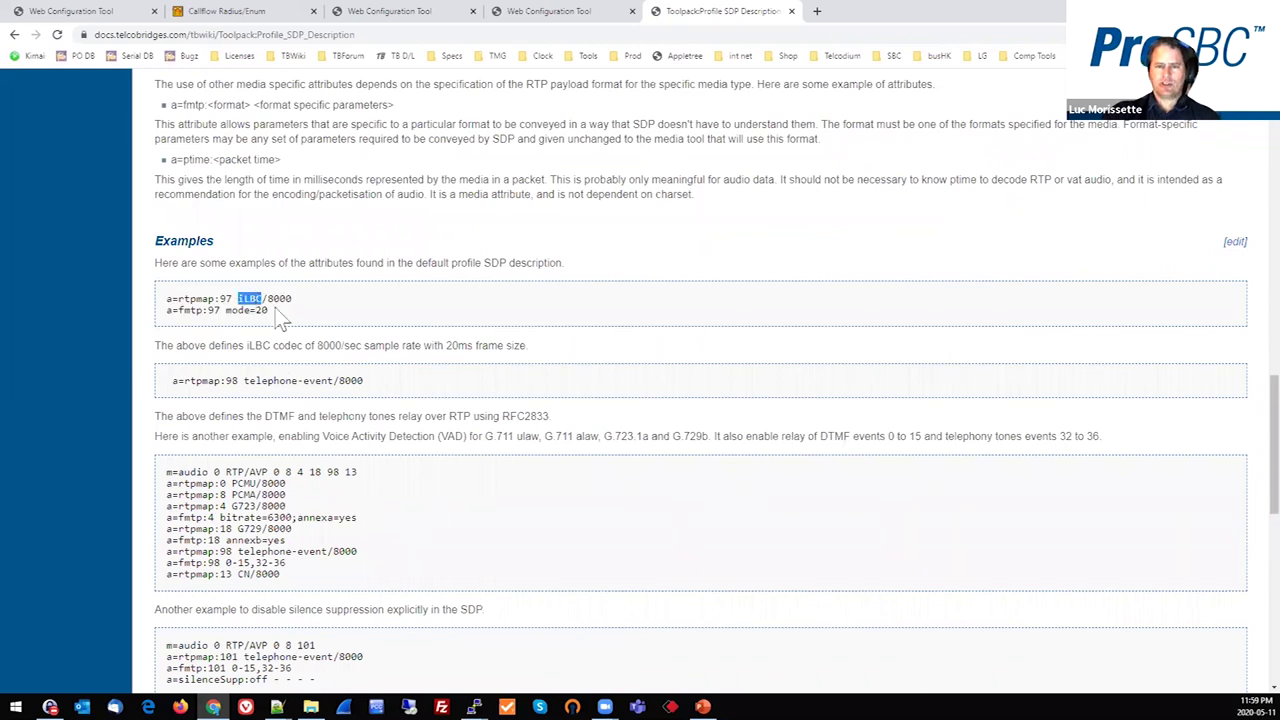
left_click_drag(149, 309, 243, 308)
key("ctrl+c")
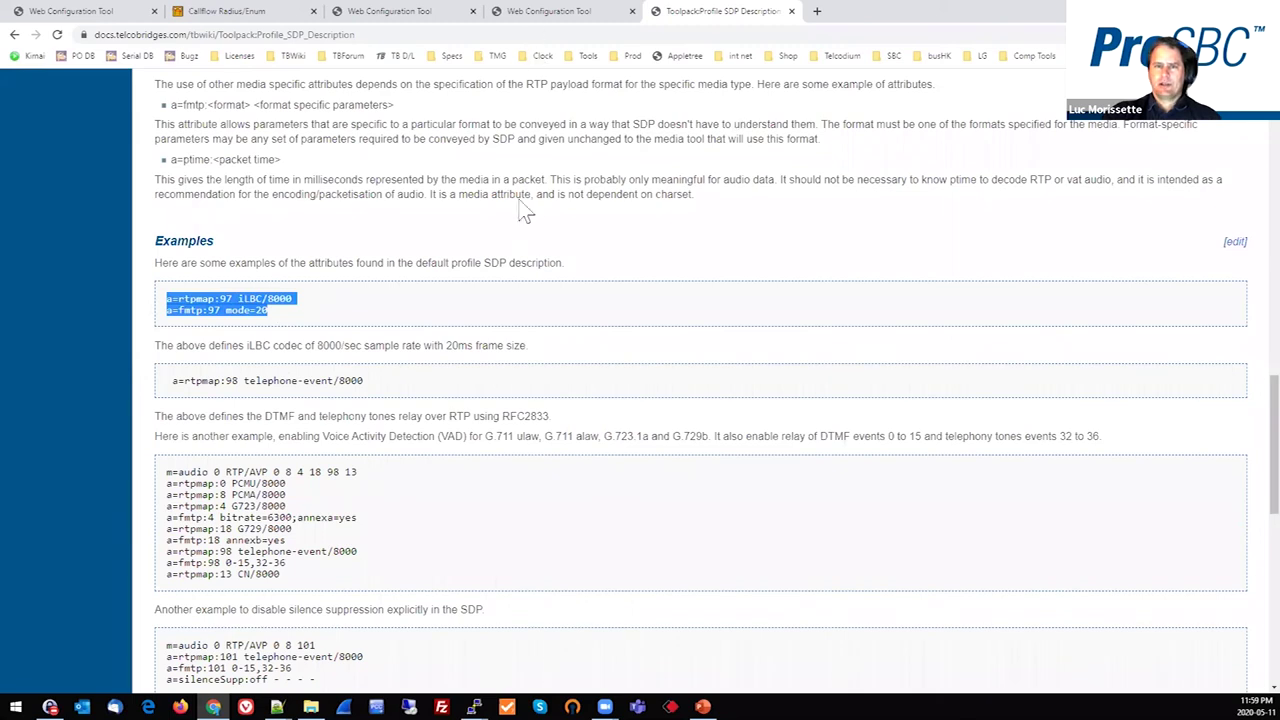
left_click(535, 13)
left_click_drag(703, 287, 617, 291)
Step: Paste the iLBC lines over a=rtpmap:96 and change payload type 96 to 97 on m=audio
key("ctrl+v")
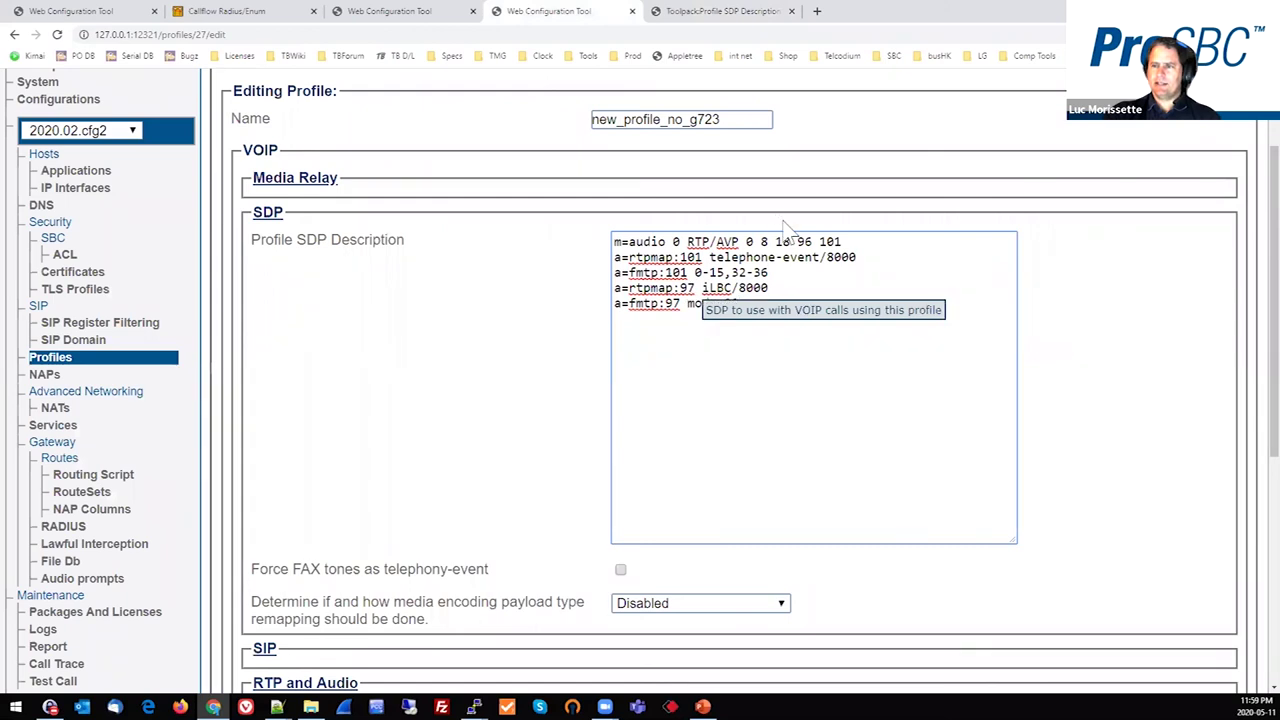
left_click_drag(805, 241, 811, 242)
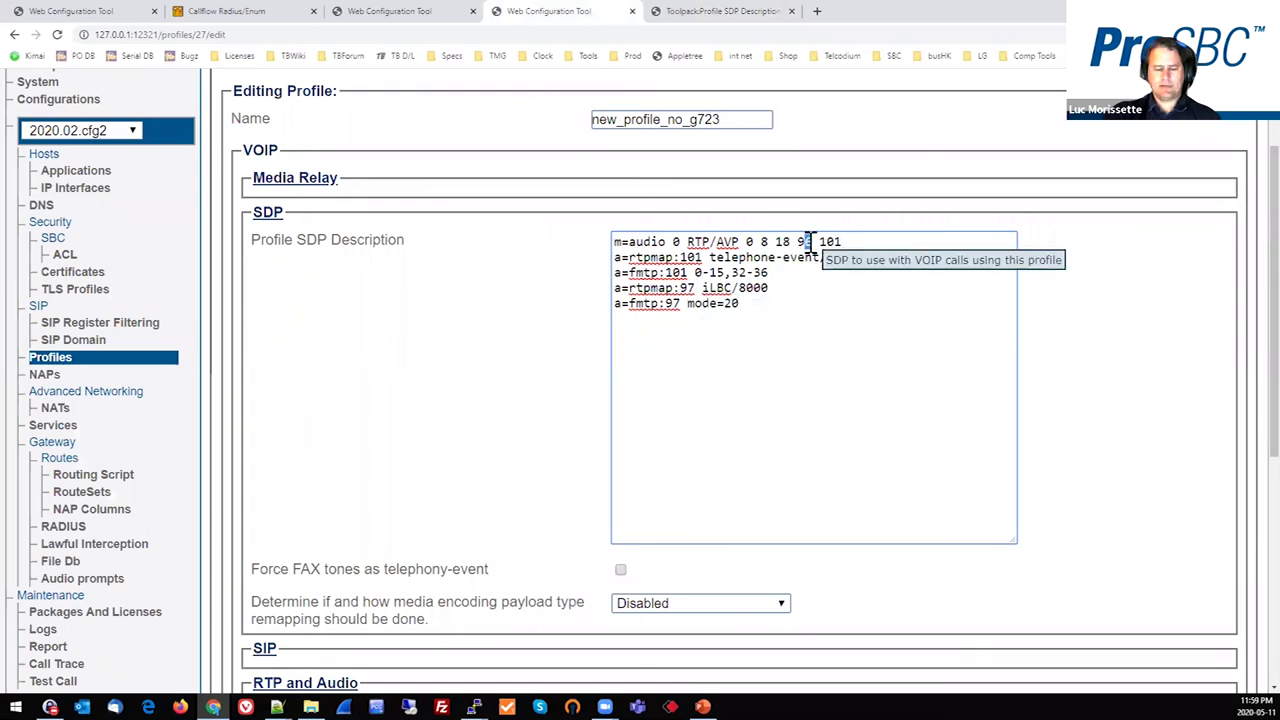
type("7")
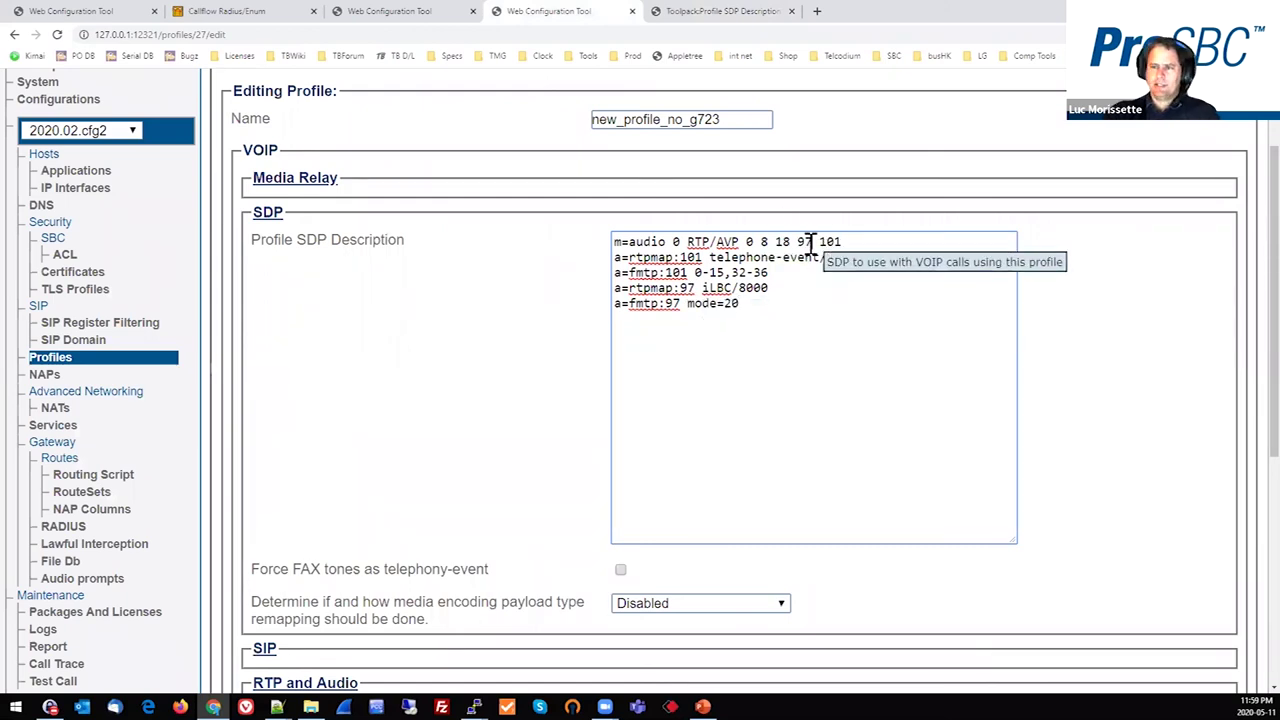
double_click(716, 287)
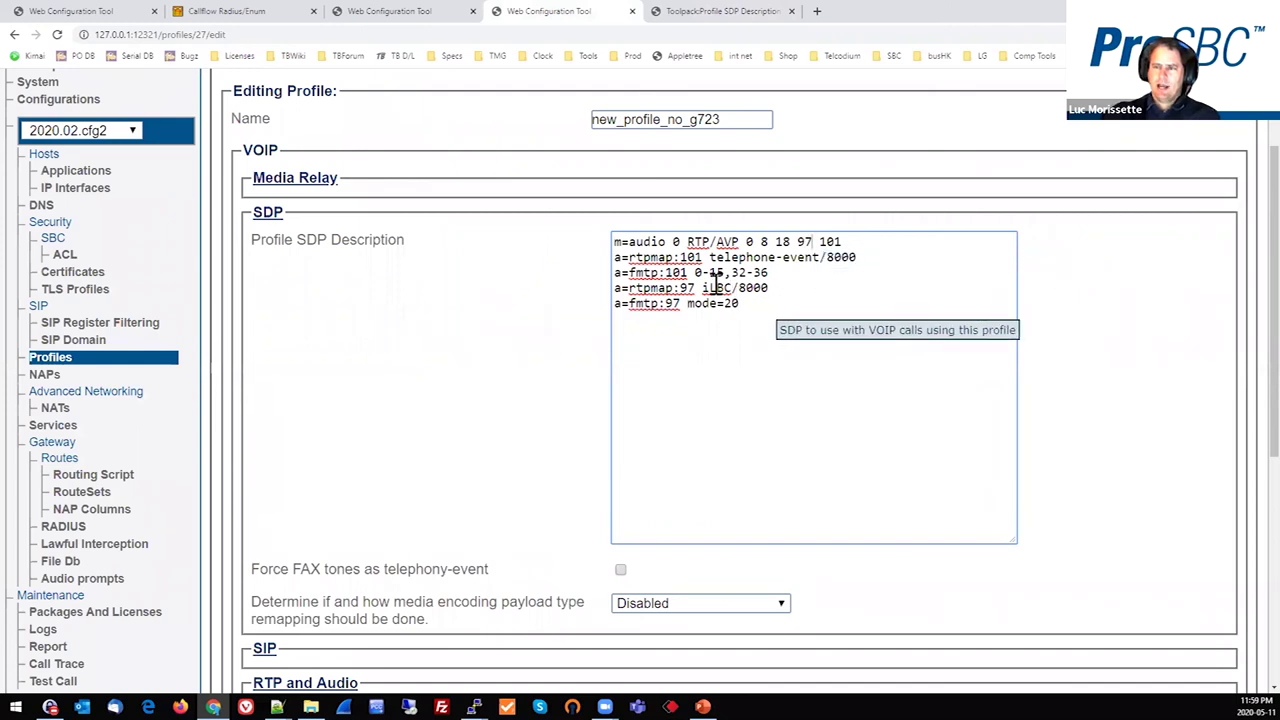
double_click(806, 244)
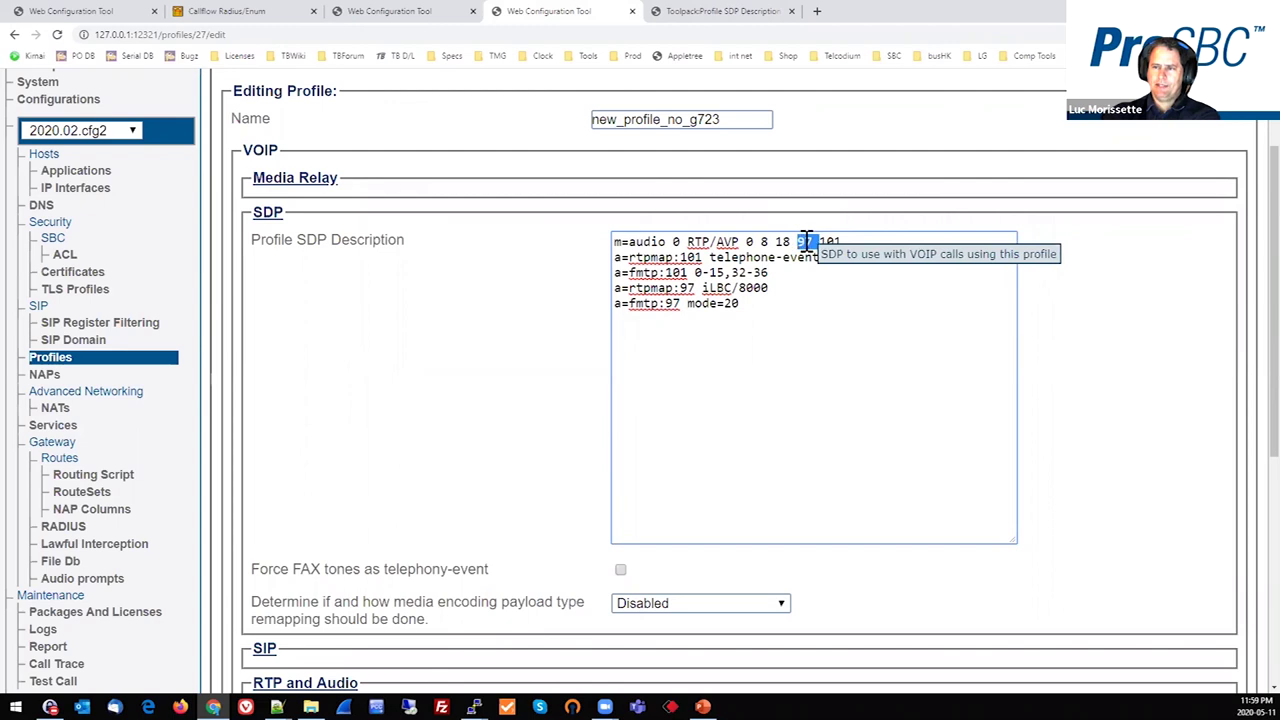
left_click(770, 297)
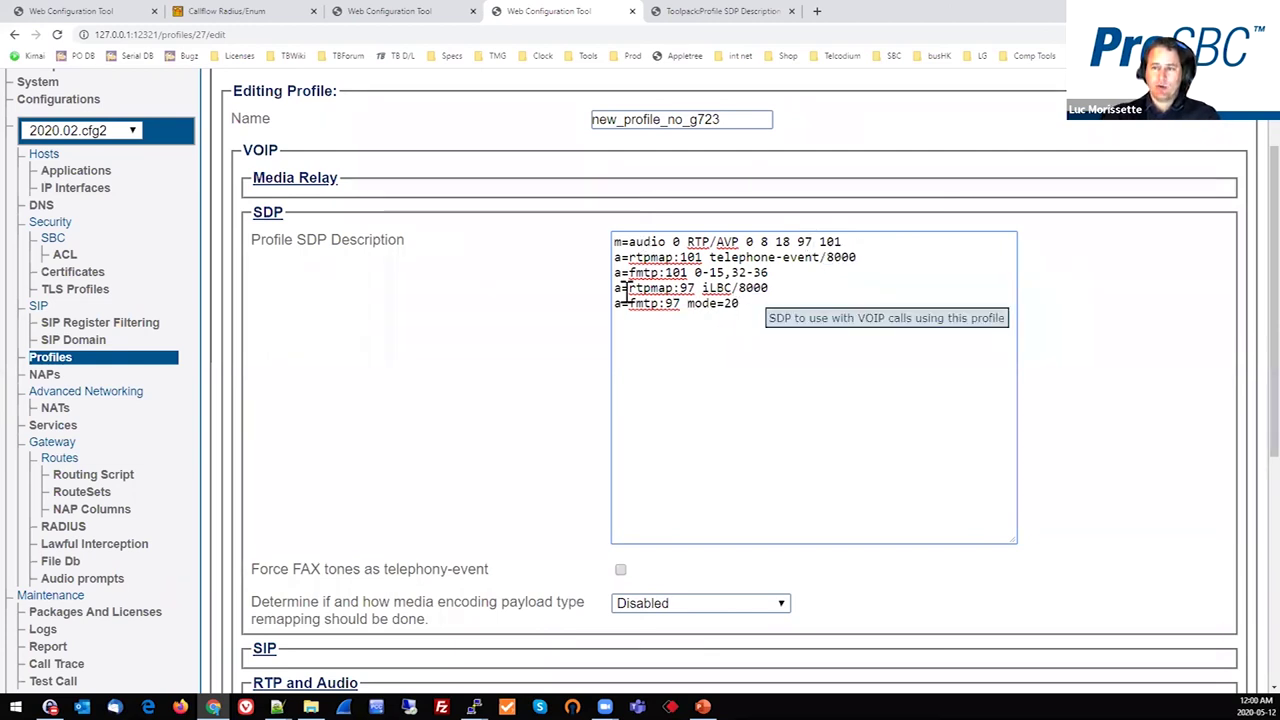
Step: Review the two new iLBC lines and payload type 97, then go back to the wiki page
left_click_drag(745, 303, 626, 297)
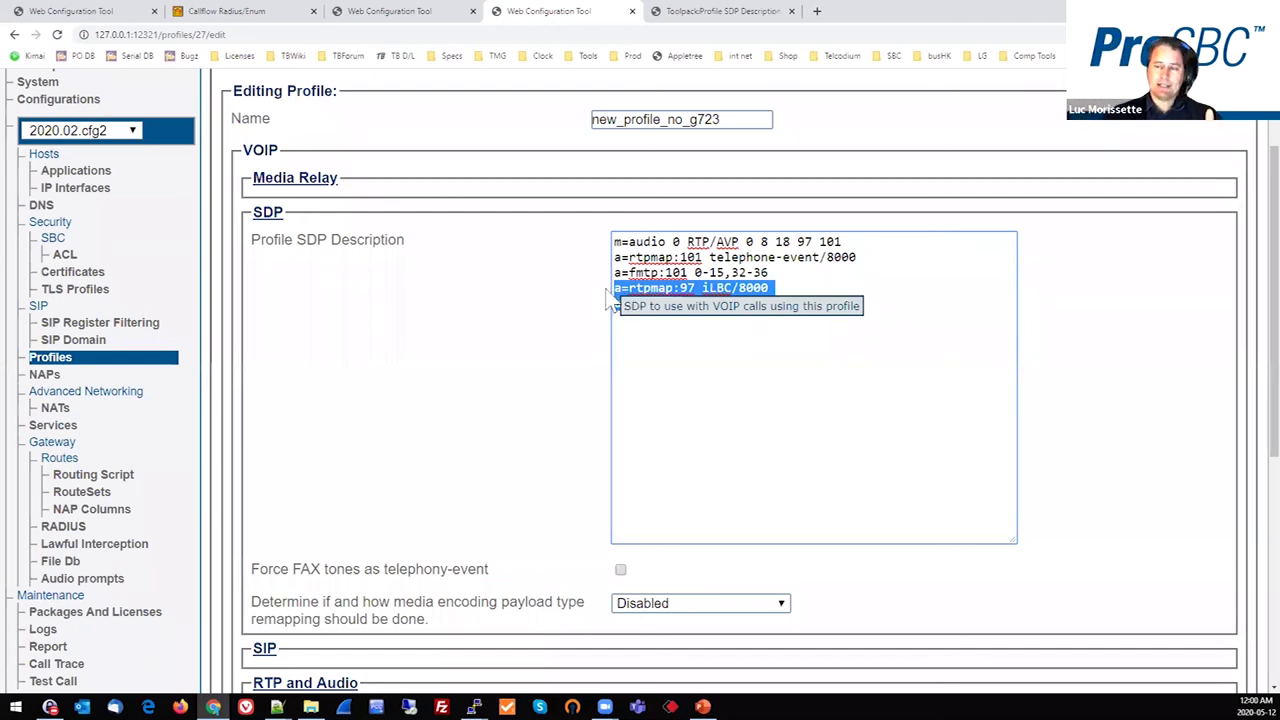
left_click(723, 287, "shift")
left_click_drag(702, 288, 614, 290)
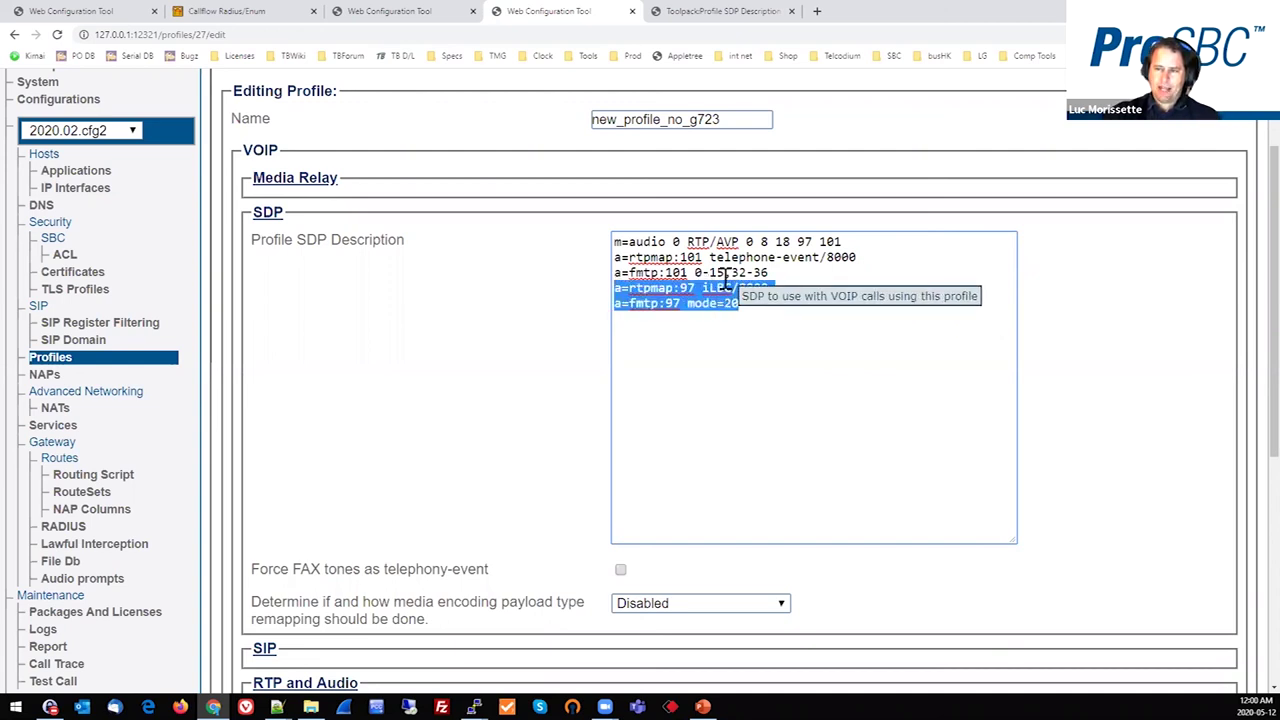
left_click_drag(798, 241, 823, 242)
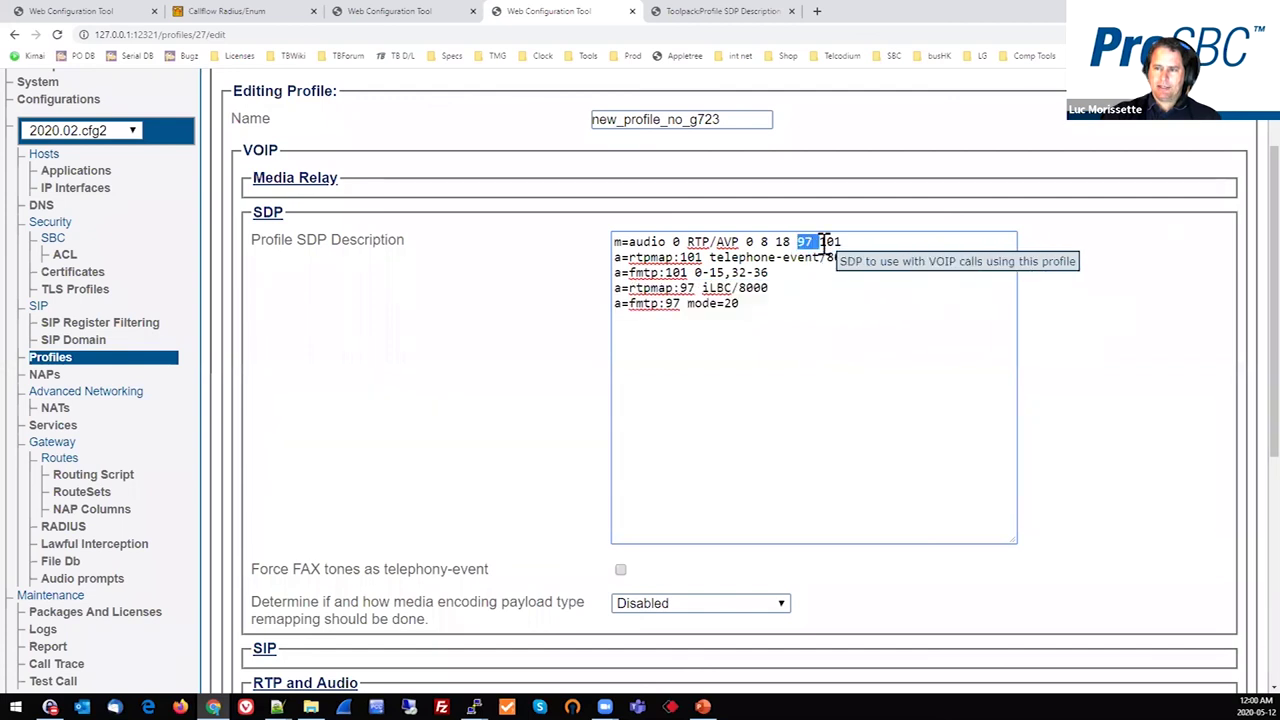
left_click(805, 241)
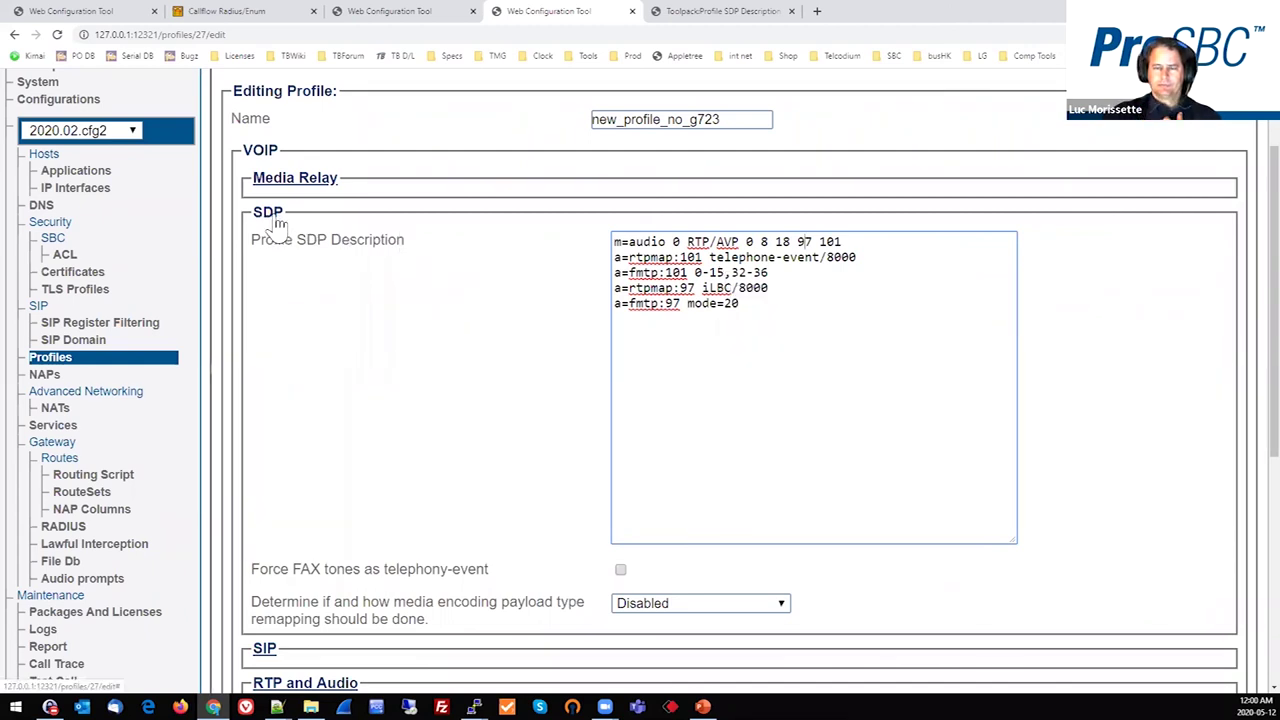
left_click(690, 11)
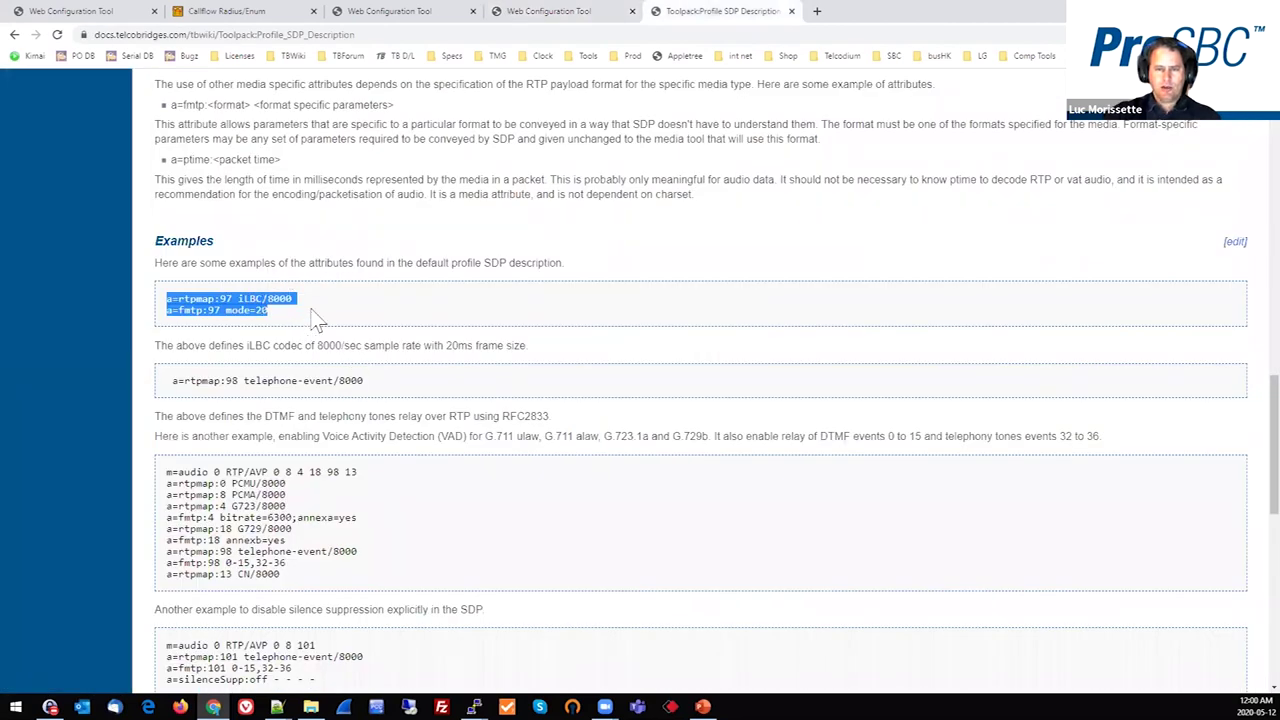
scroll(322, 327, "down", 1)
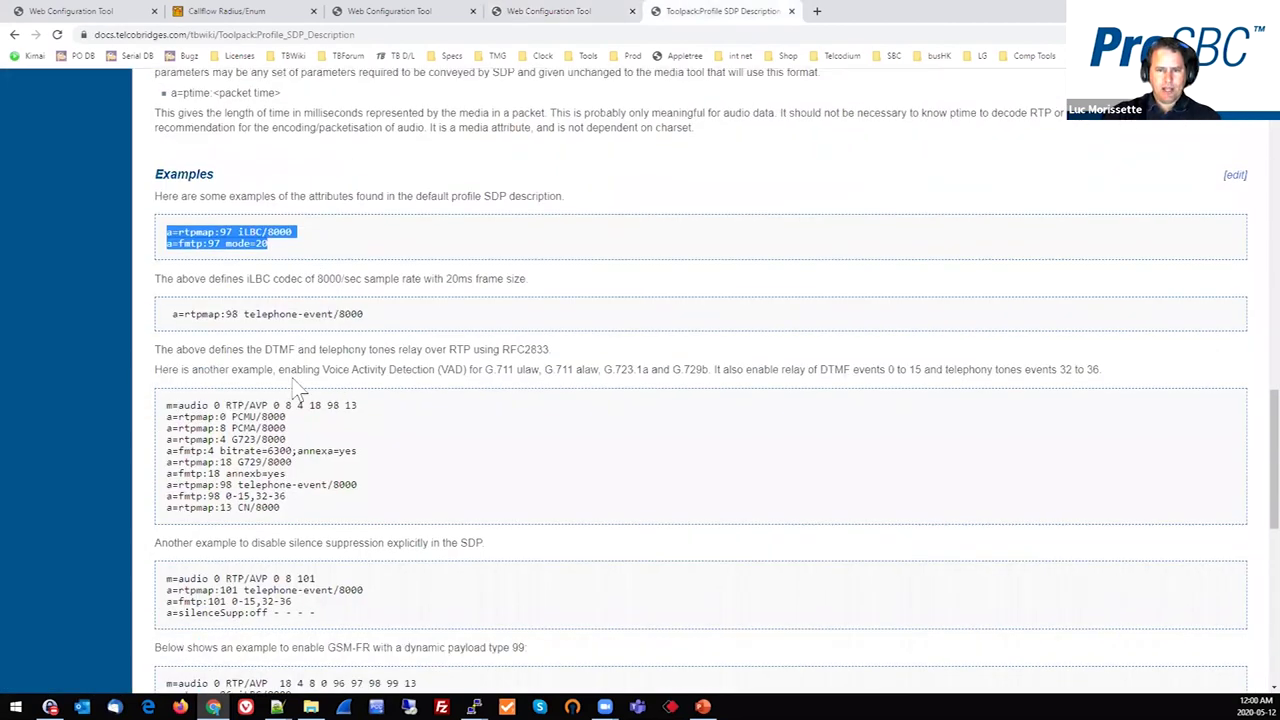
left_click_drag(166, 405, 310, 512)
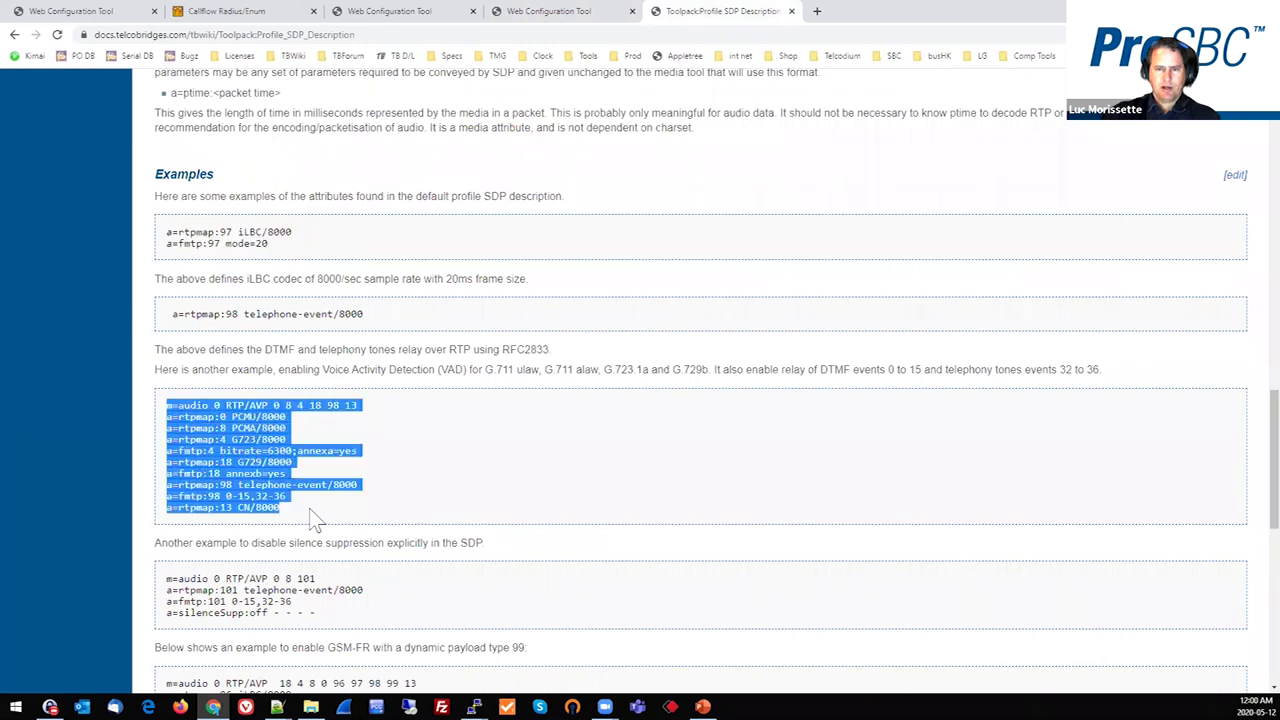
left_click(310, 512)
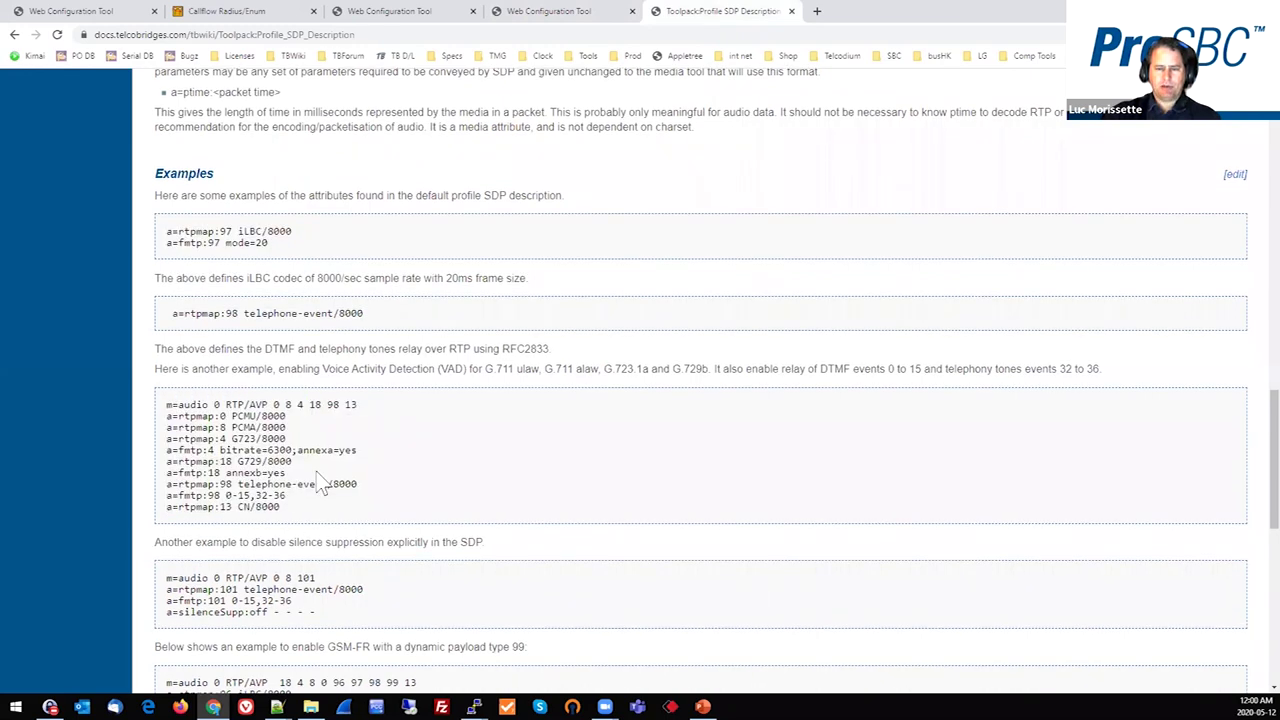
scroll(322, 487, "down", 3)
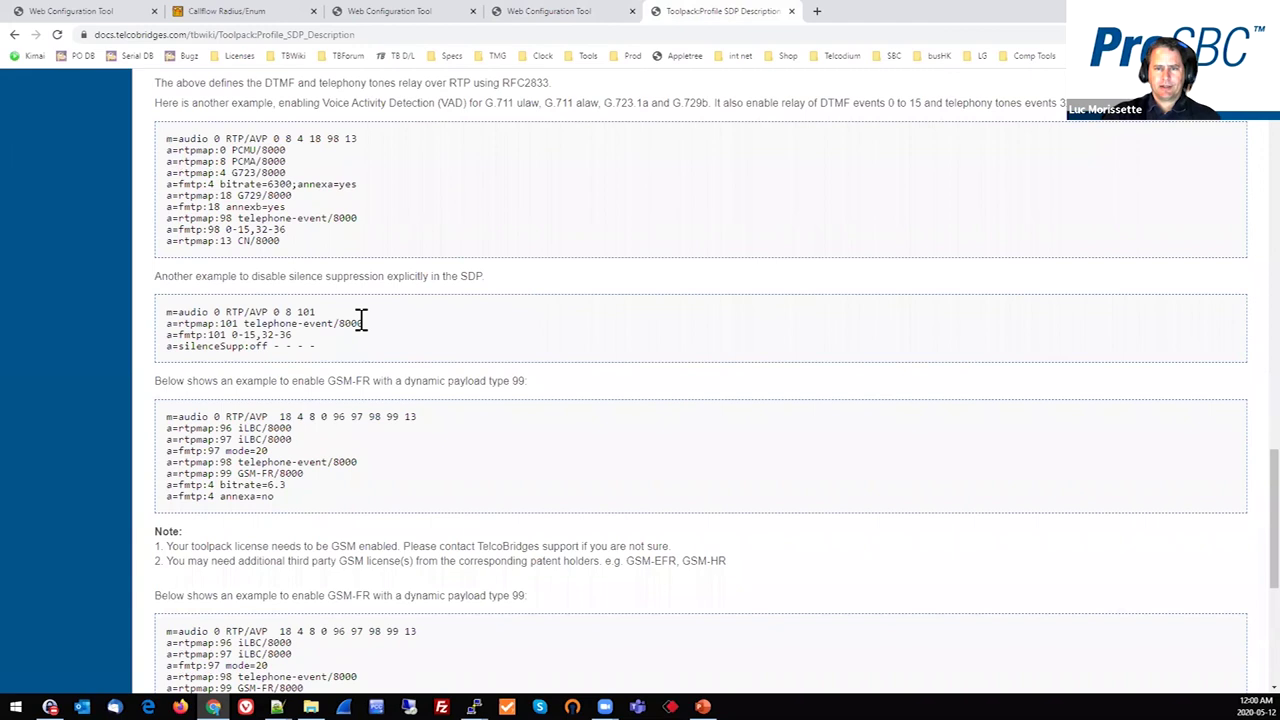
scroll(334, 330, "down", 1)
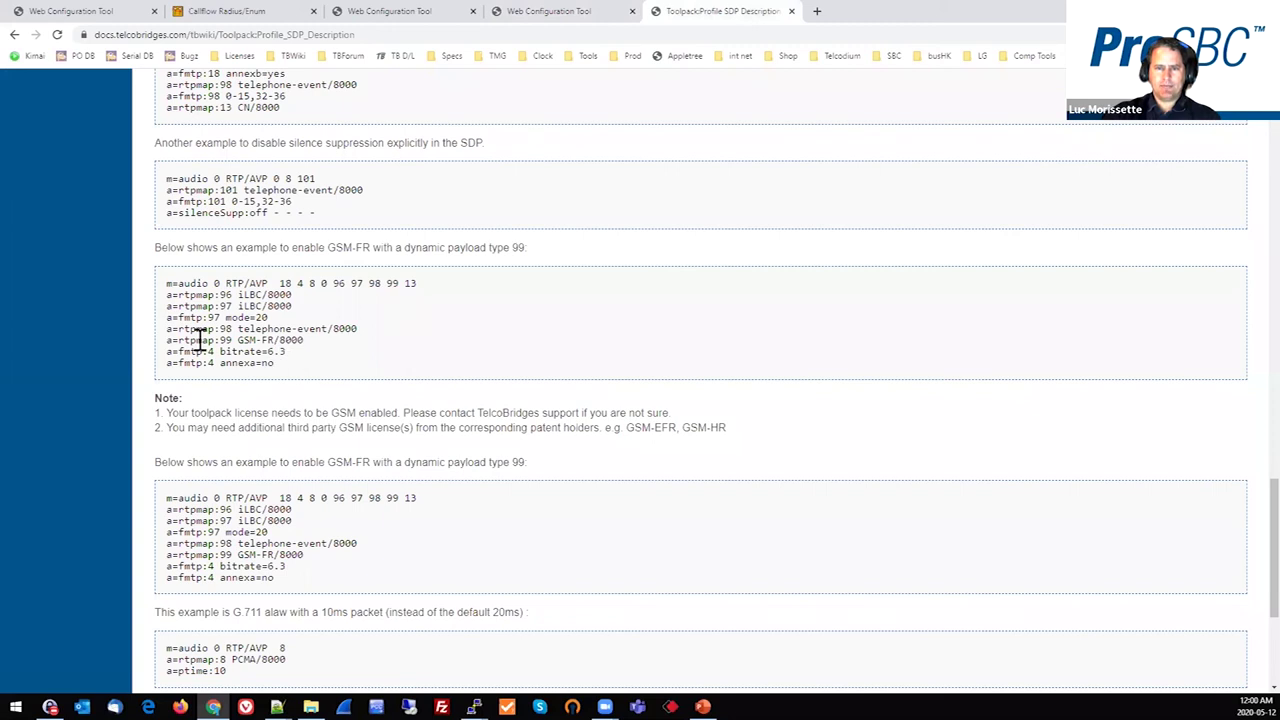
triple_click(216, 341)
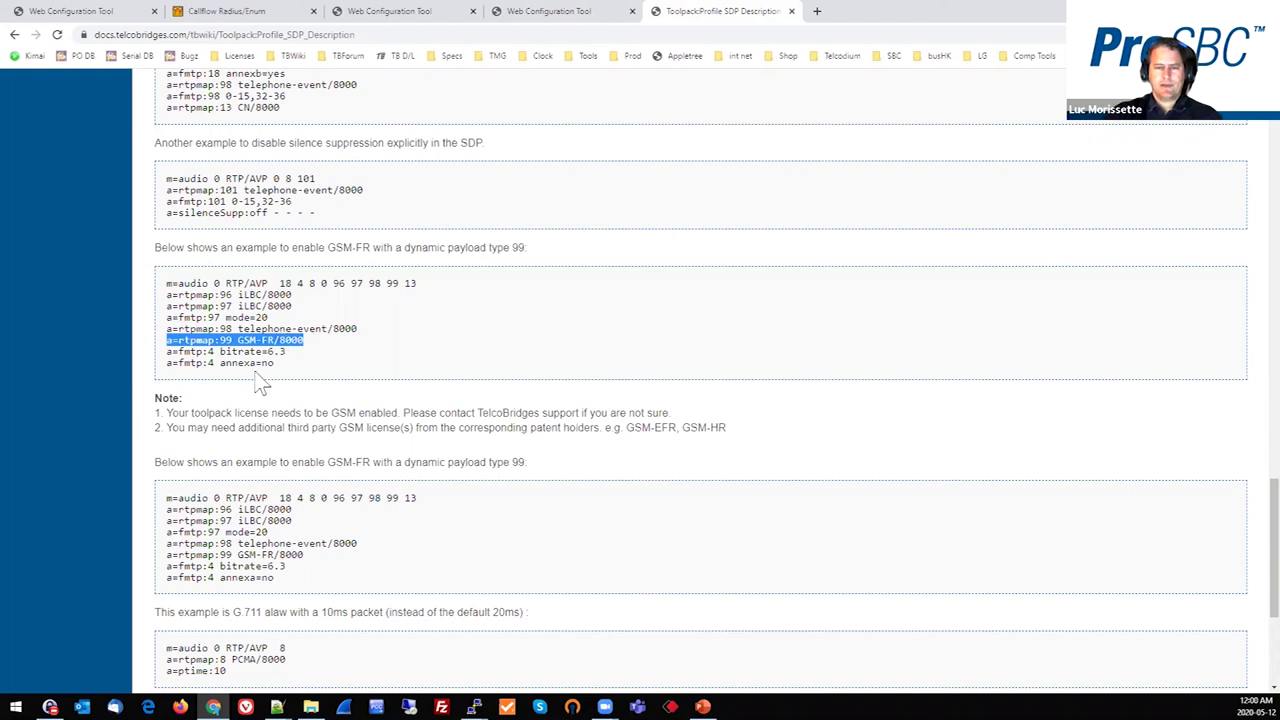
scroll(256, 370, "down", 5)
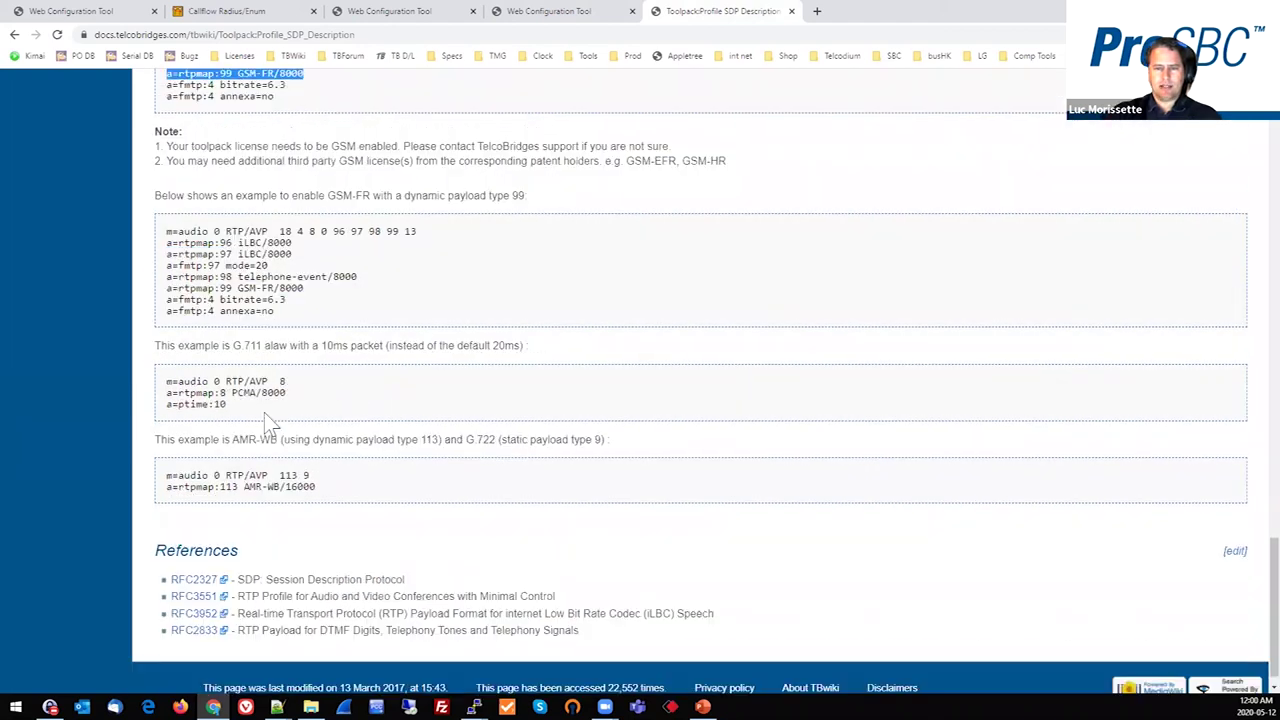
scroll(270, 440, "down", 1)
left_click_drag(322, 466, 160, 470)
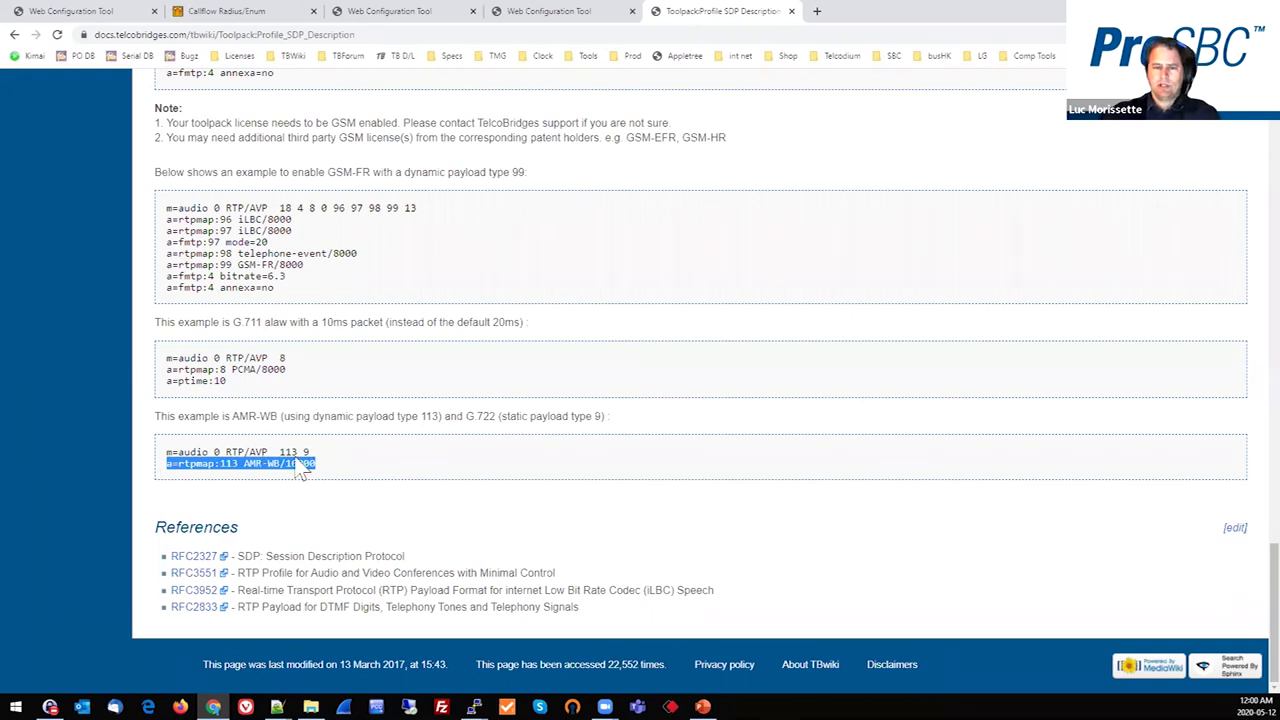
Step: Back in the profile editor, expand SIP settings and review the 180/183 early-media SDP options
left_click(570, 14)
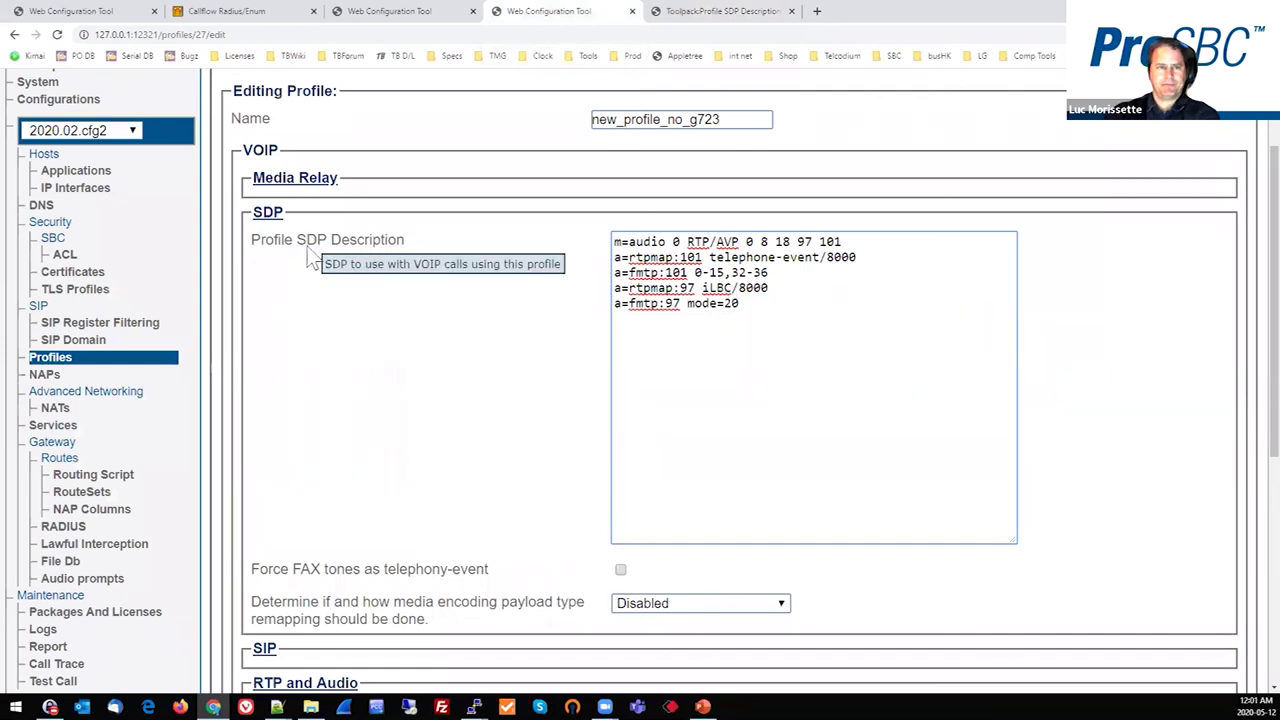
scroll(337, 291, "down", 3)
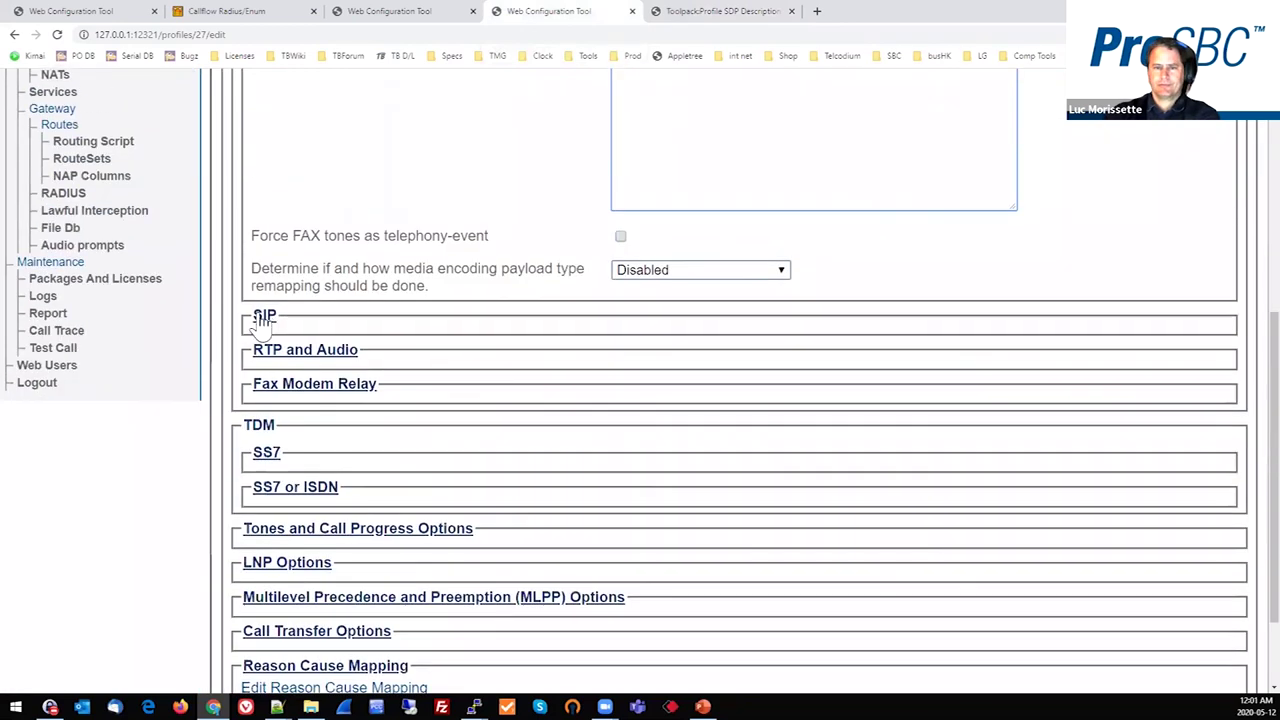
left_click(262, 318)
scroll(258, 325, "down", 3)
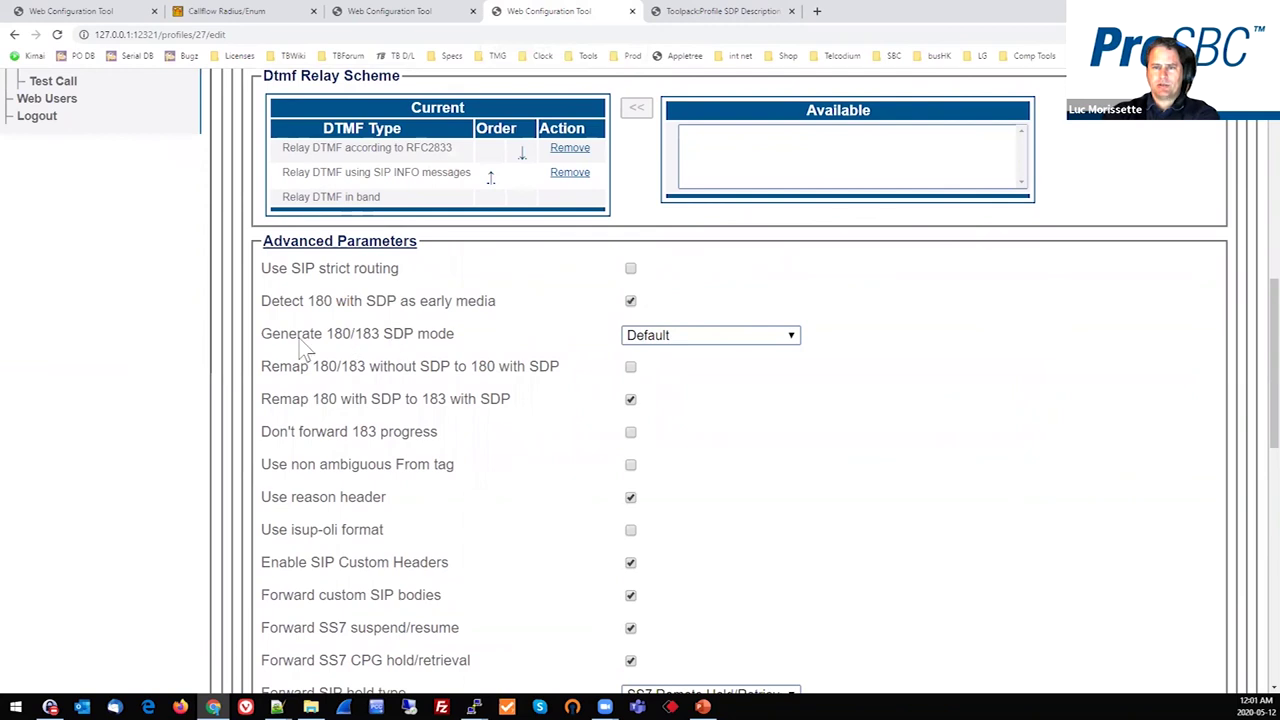
mouse_move(432, 338)
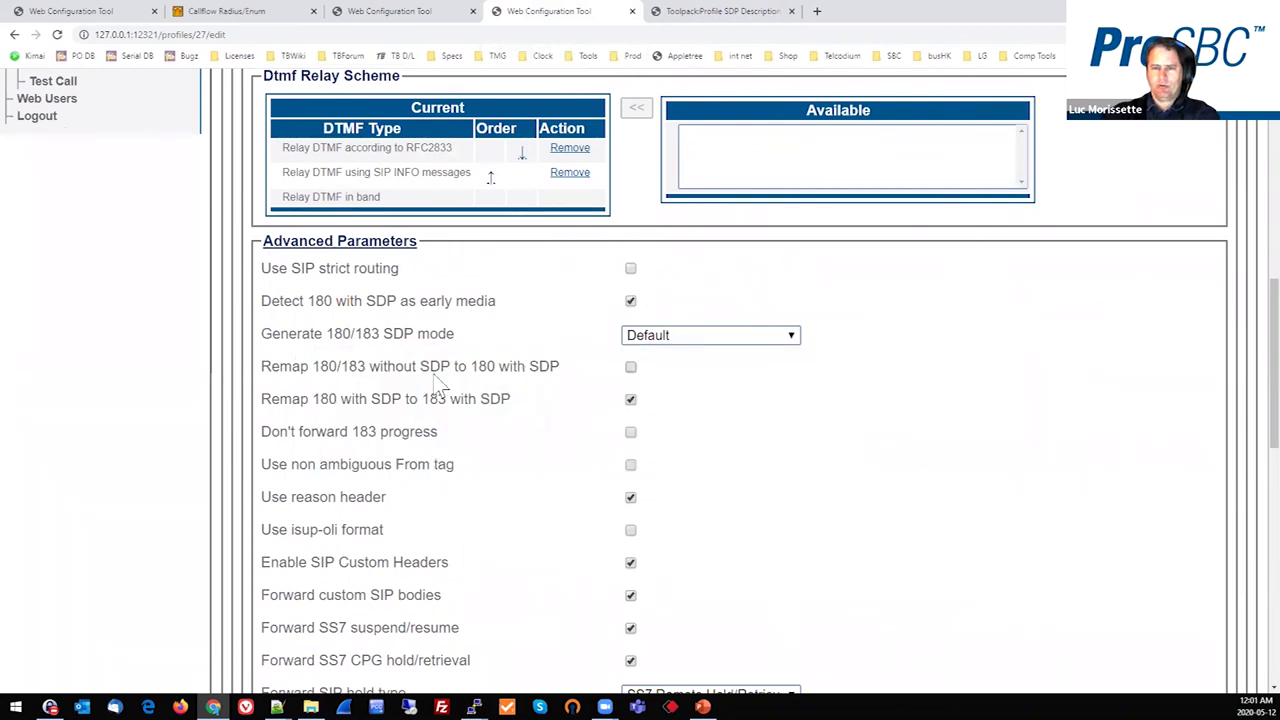
mouse_move(268, 310)
left_click_drag(268, 310, 490, 437)
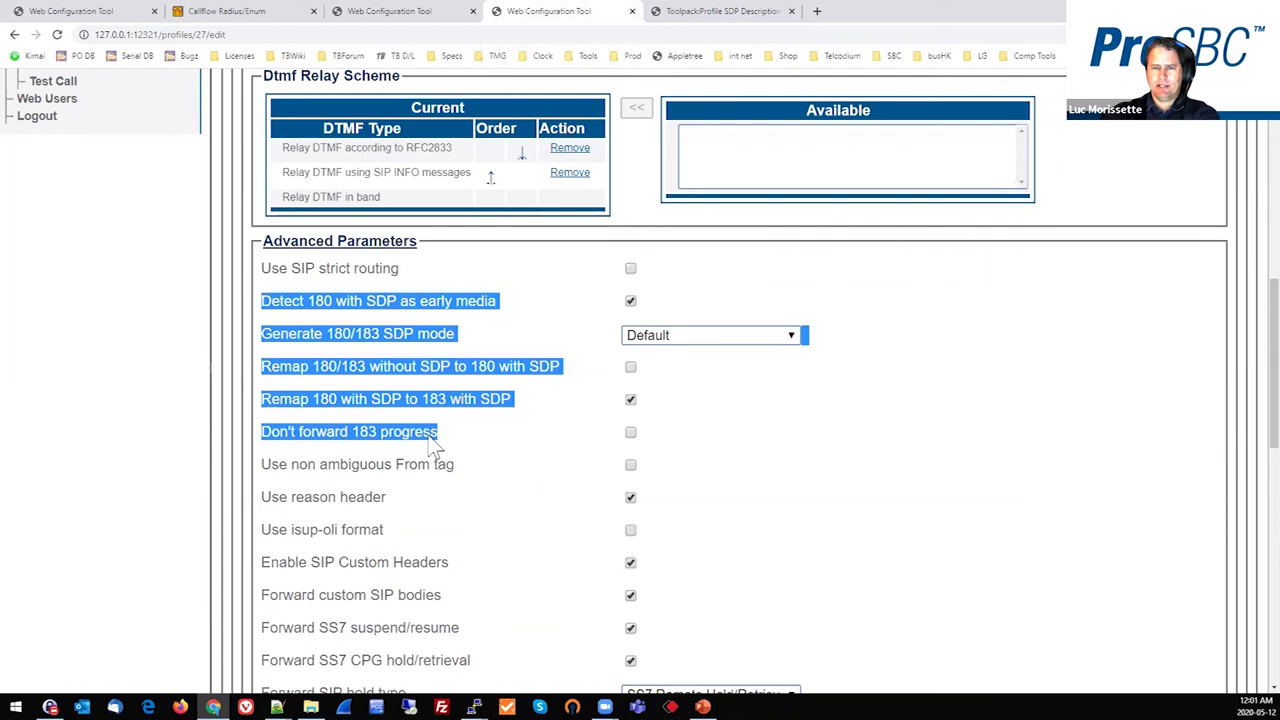
mouse_move(441, 421)
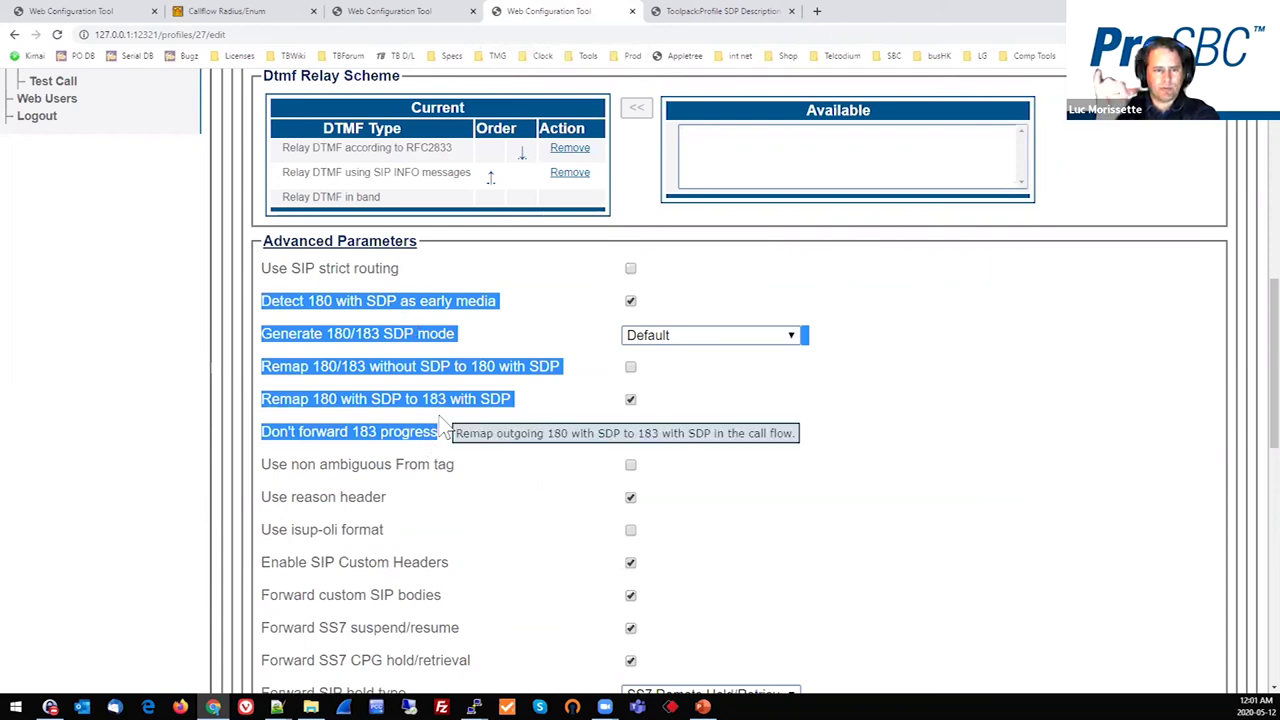
Step: Review the Advanced Parameters, including the suspend/resume option and SIP Custom Headers
scroll(441, 425, "down", 3)
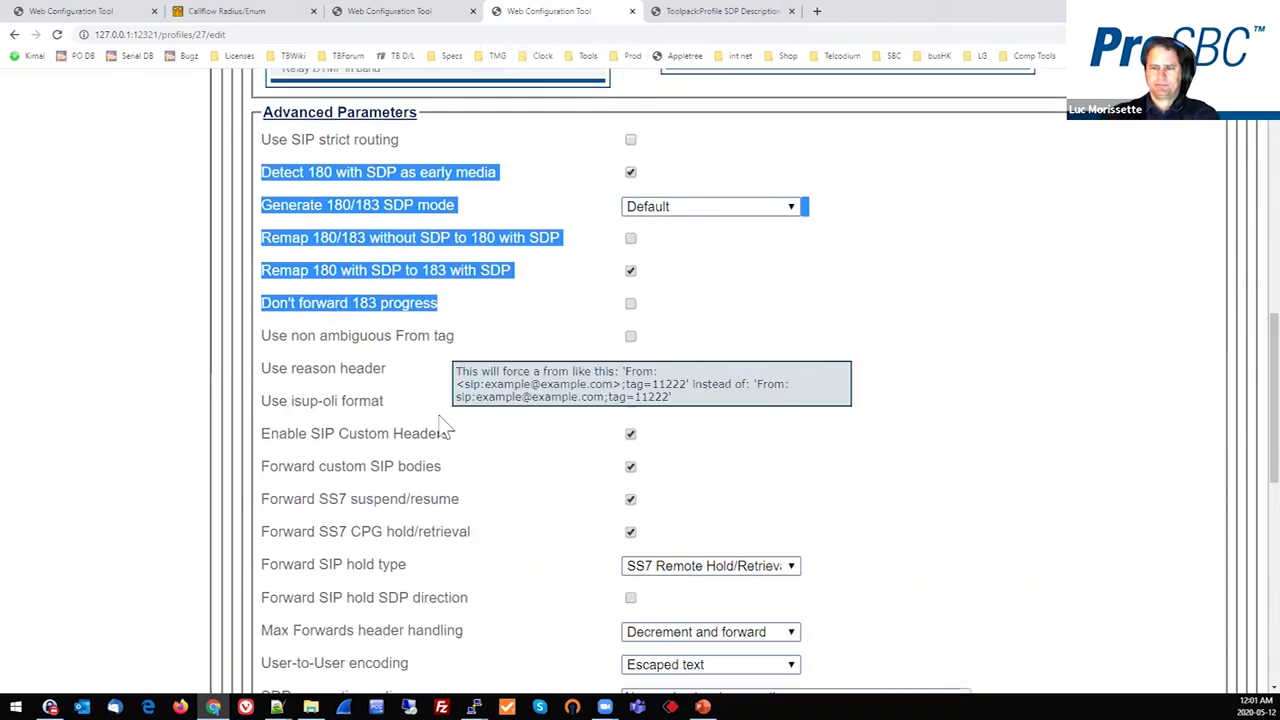
scroll(441, 425, "down", 1)
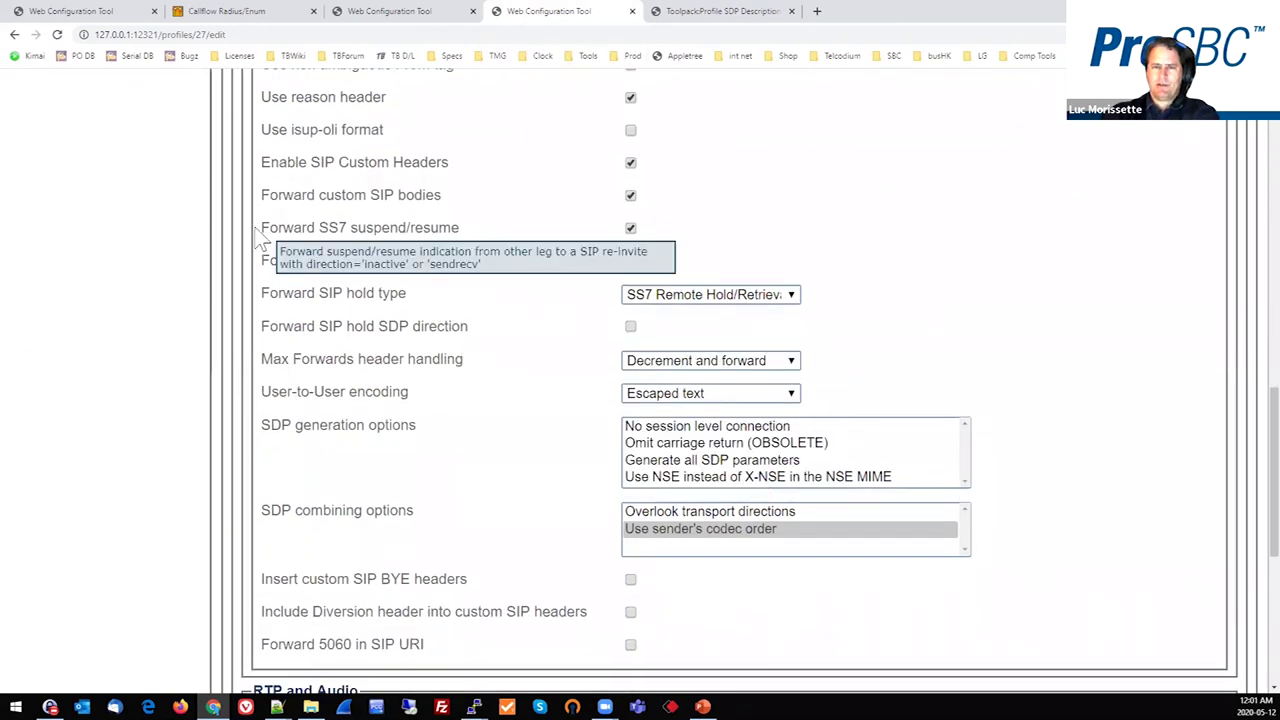
left_click_drag(460, 228, 340, 232)
left_click(340, 233)
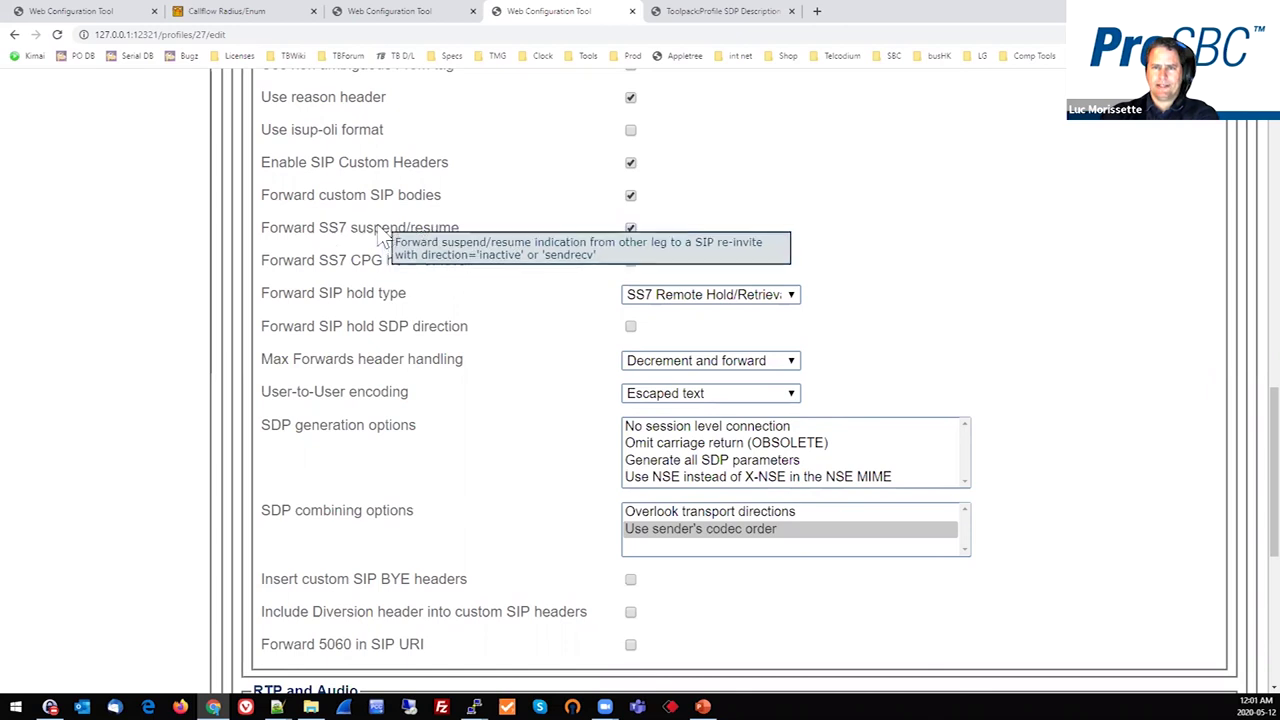
double_click(459, 167)
left_click(276, 166)
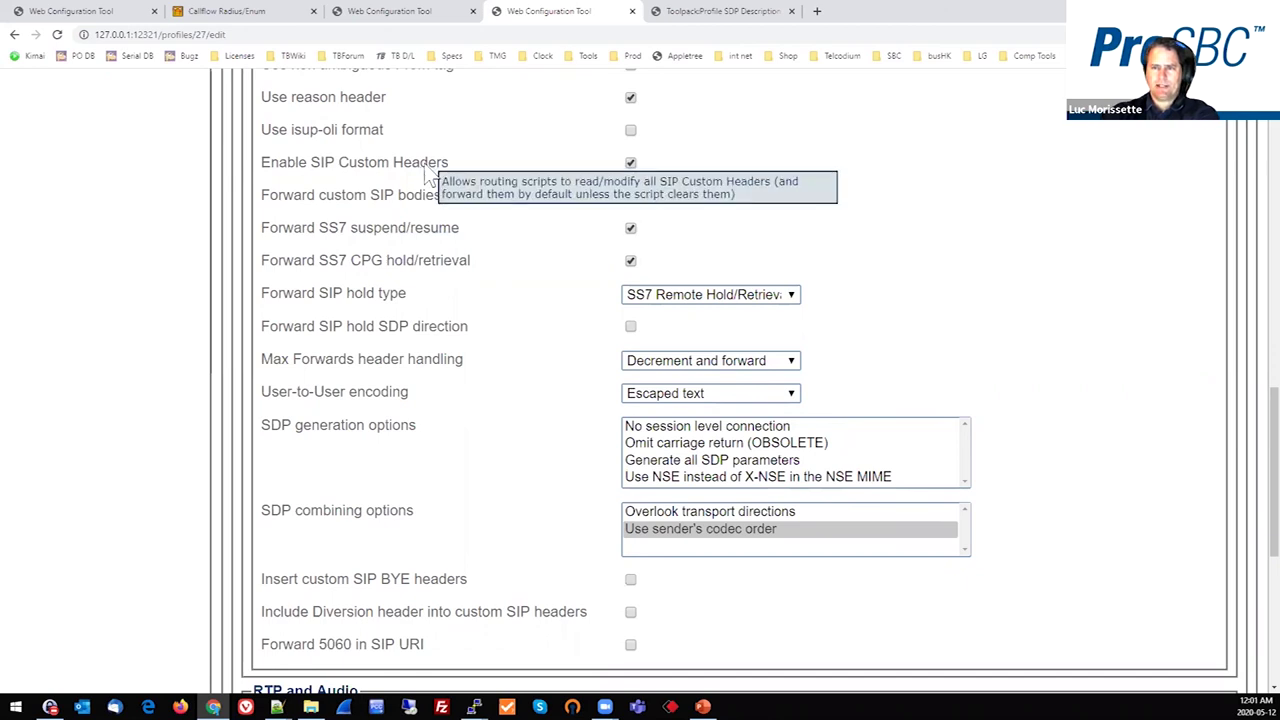
mouse_move(398, 170)
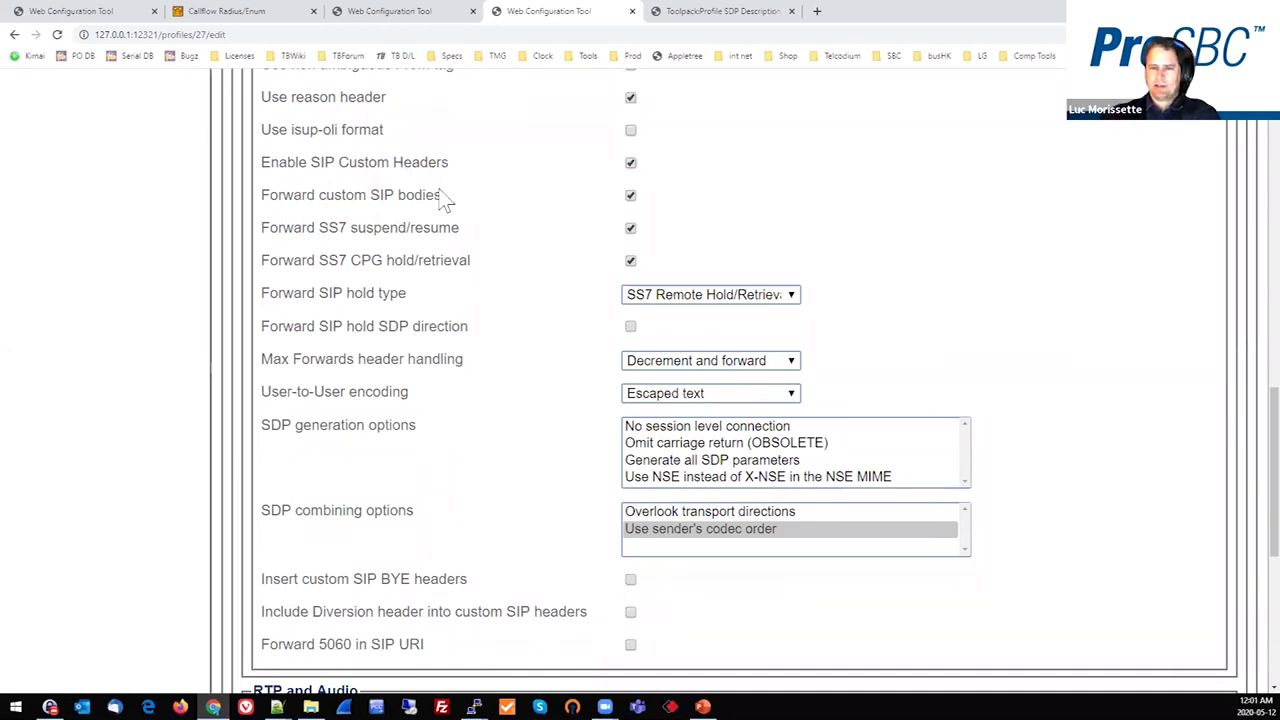
scroll(437, 212, "down", 1)
scroll(437, 212, "down", 4)
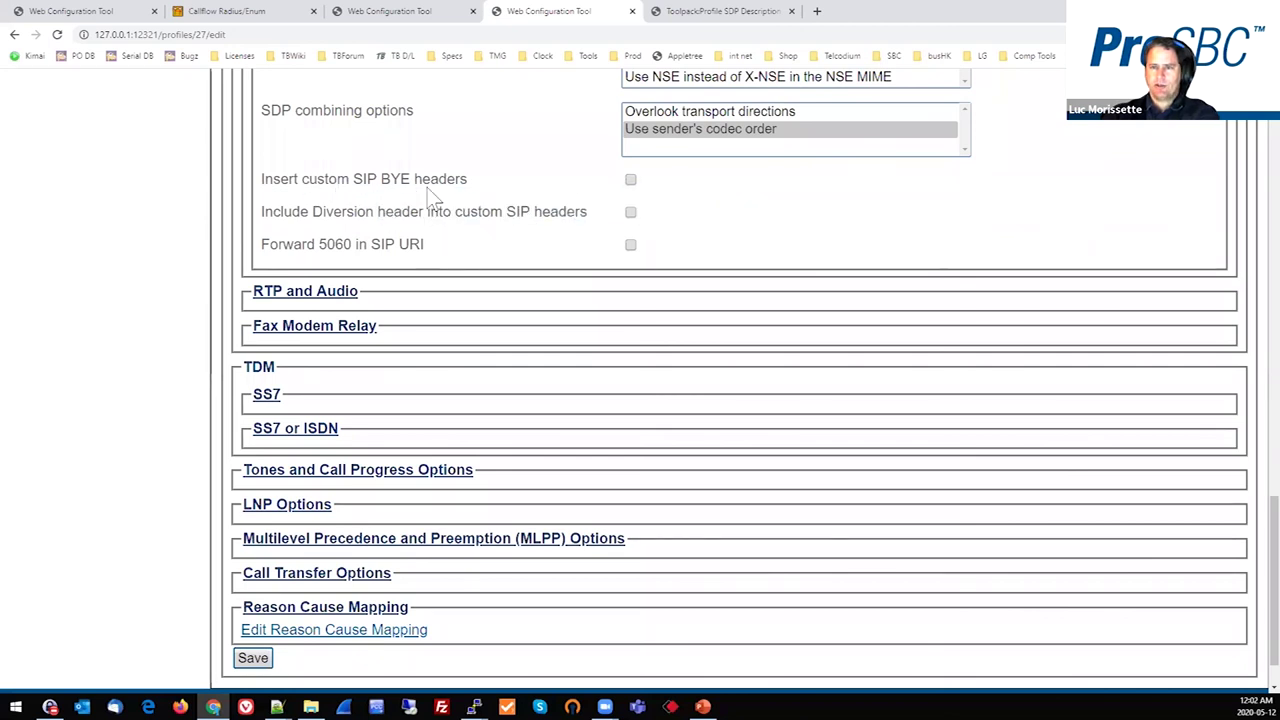
scroll(448, 240, "up", 2)
scroll(448, 240, "up", 5)
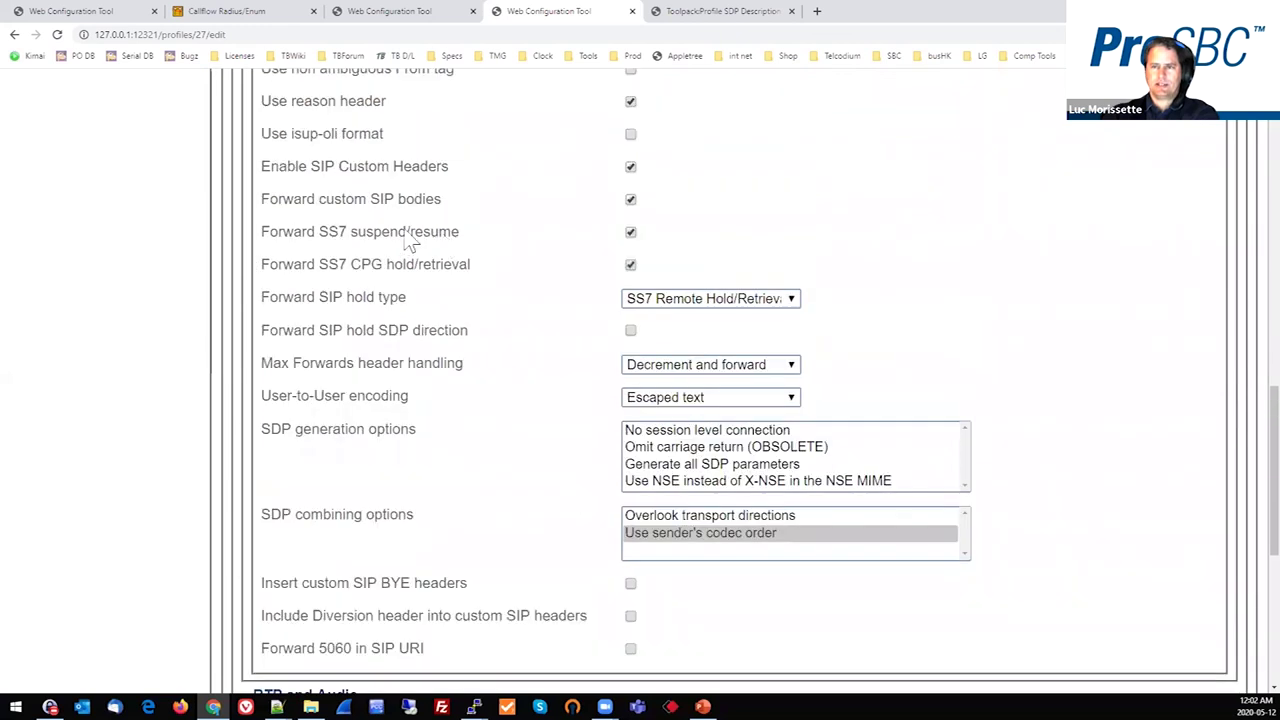
scroll(312, 120, "up", 2)
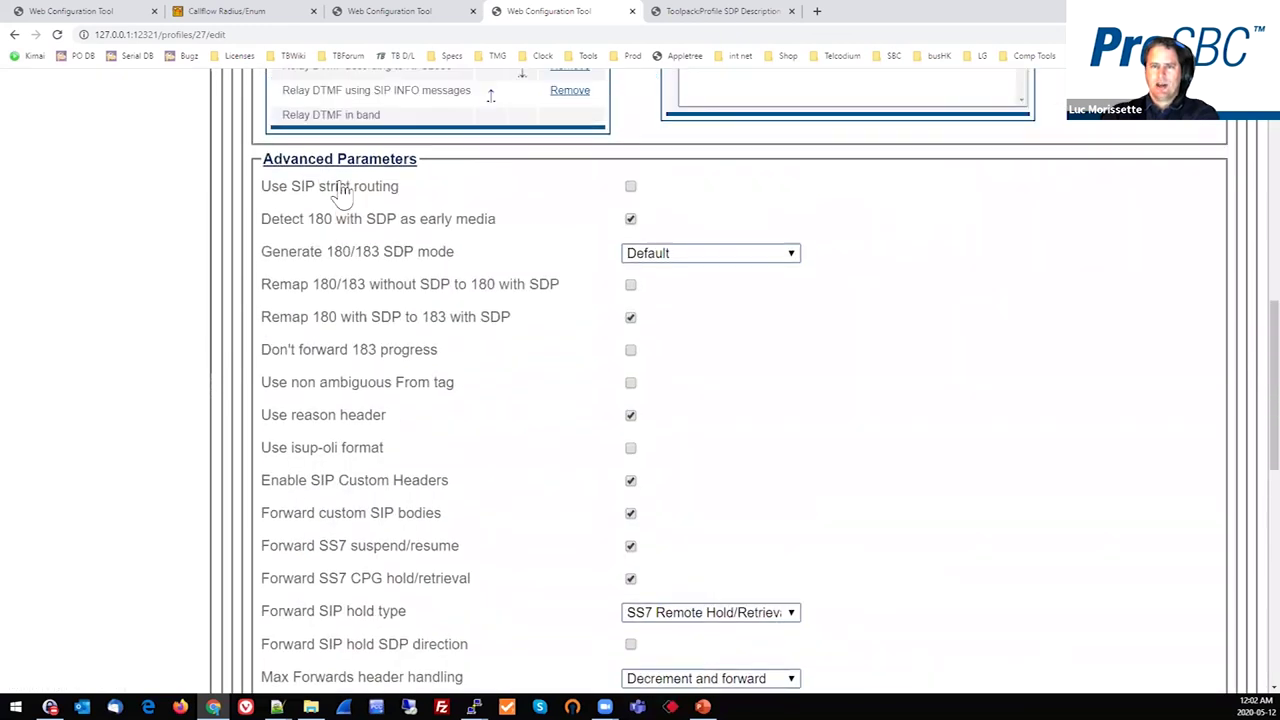
Step: Collapse the SIP settings, briefly check the Profile SDP Description wiki page, and return to the profile
left_click(265, 117)
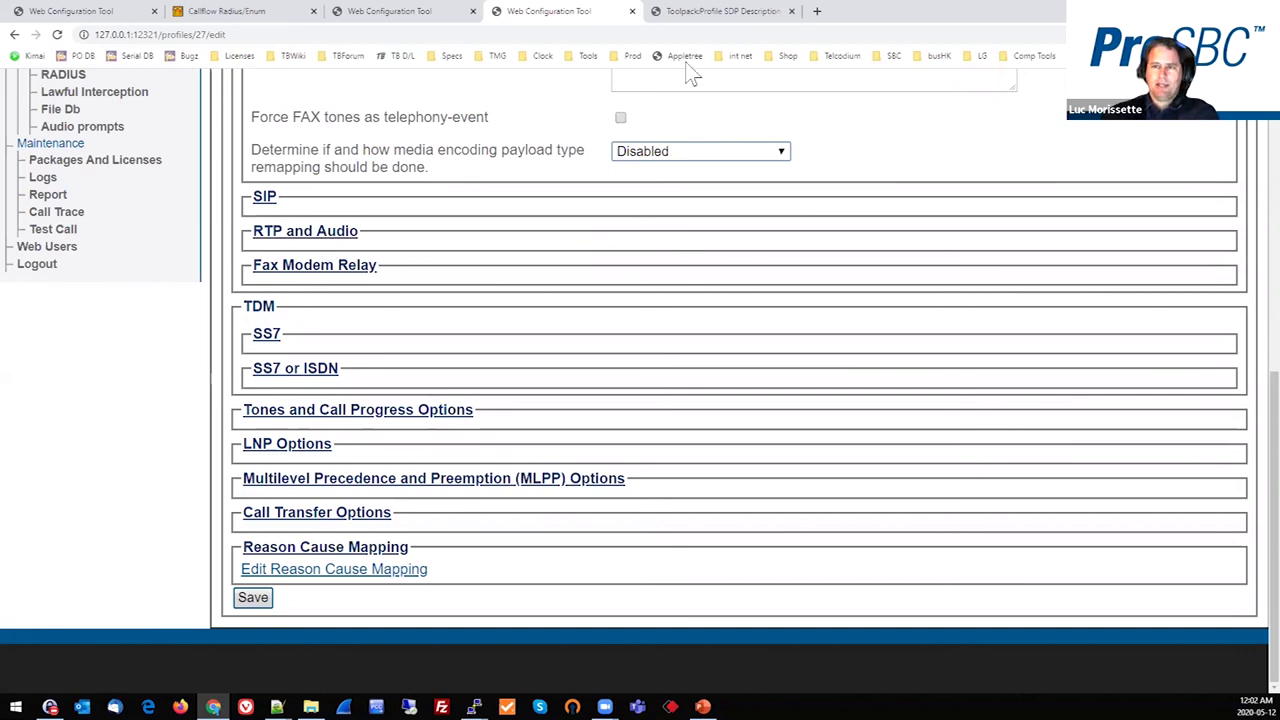
left_click(745, 14)
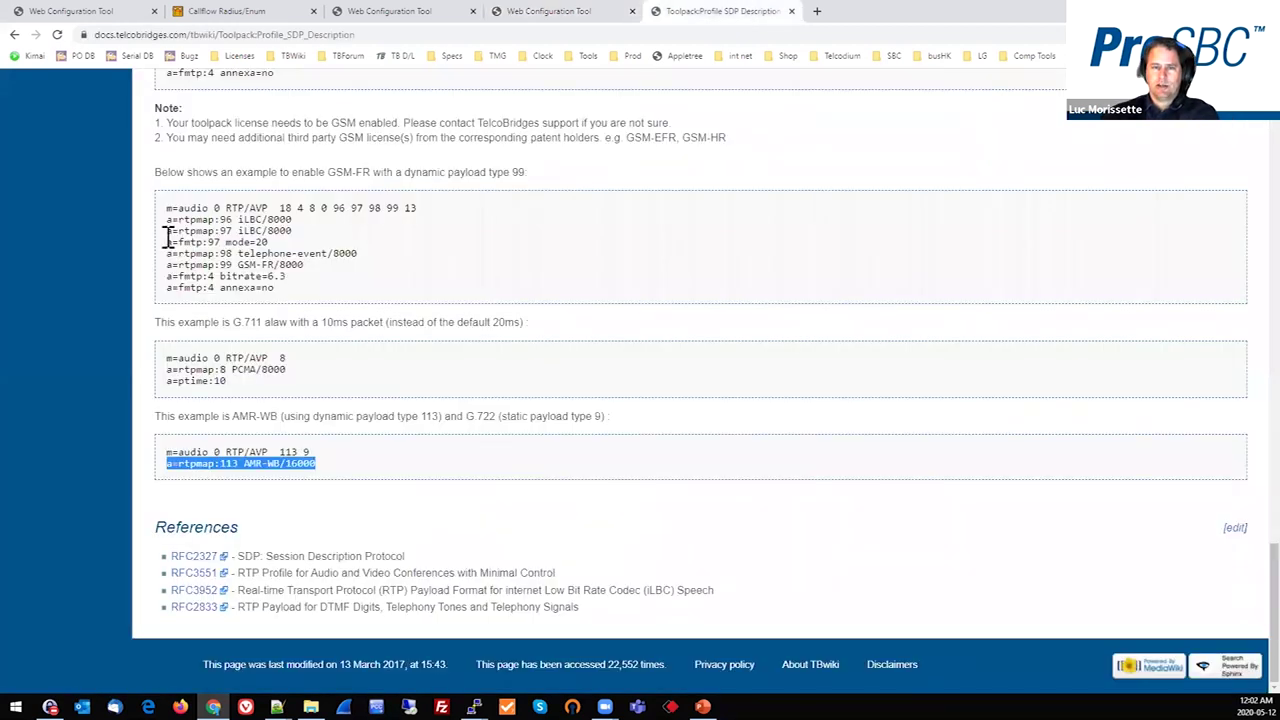
scroll(166, 240, "up", 20)
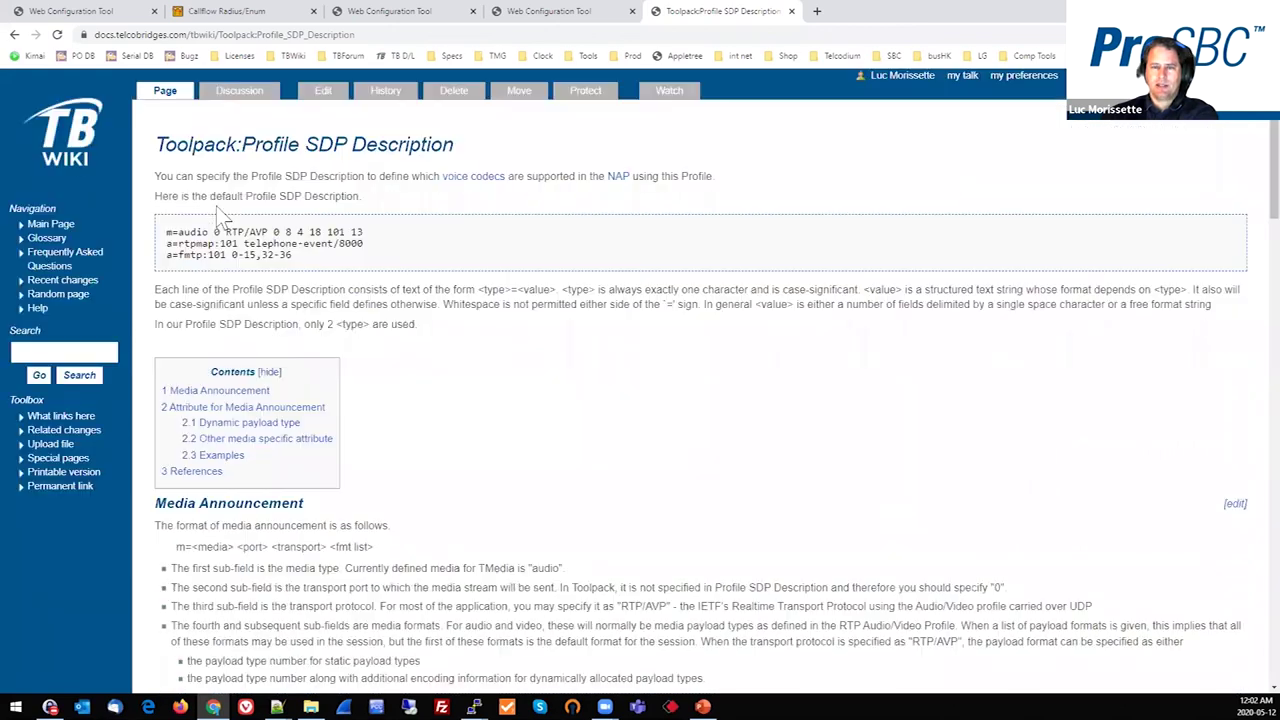
left_click(555, 14)
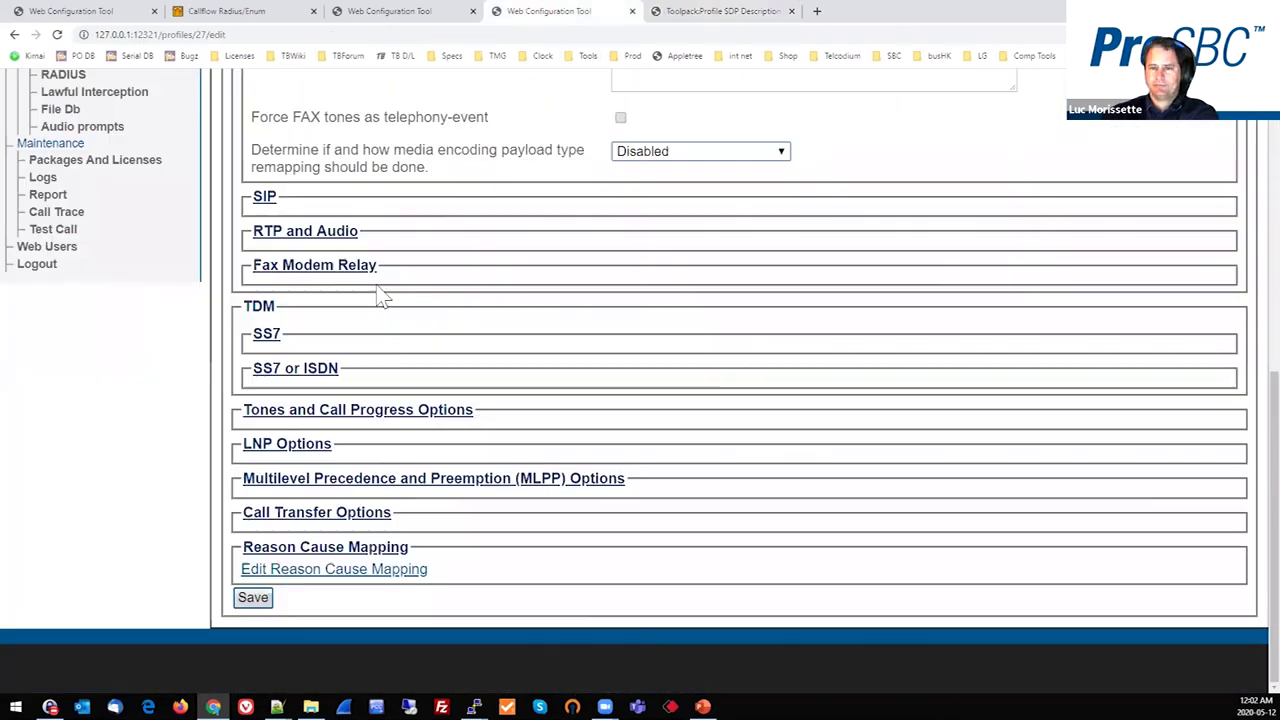
Step: Expand RTP and Audio and review the No Rx Packets threshold and RTCP settings
left_click(312, 240)
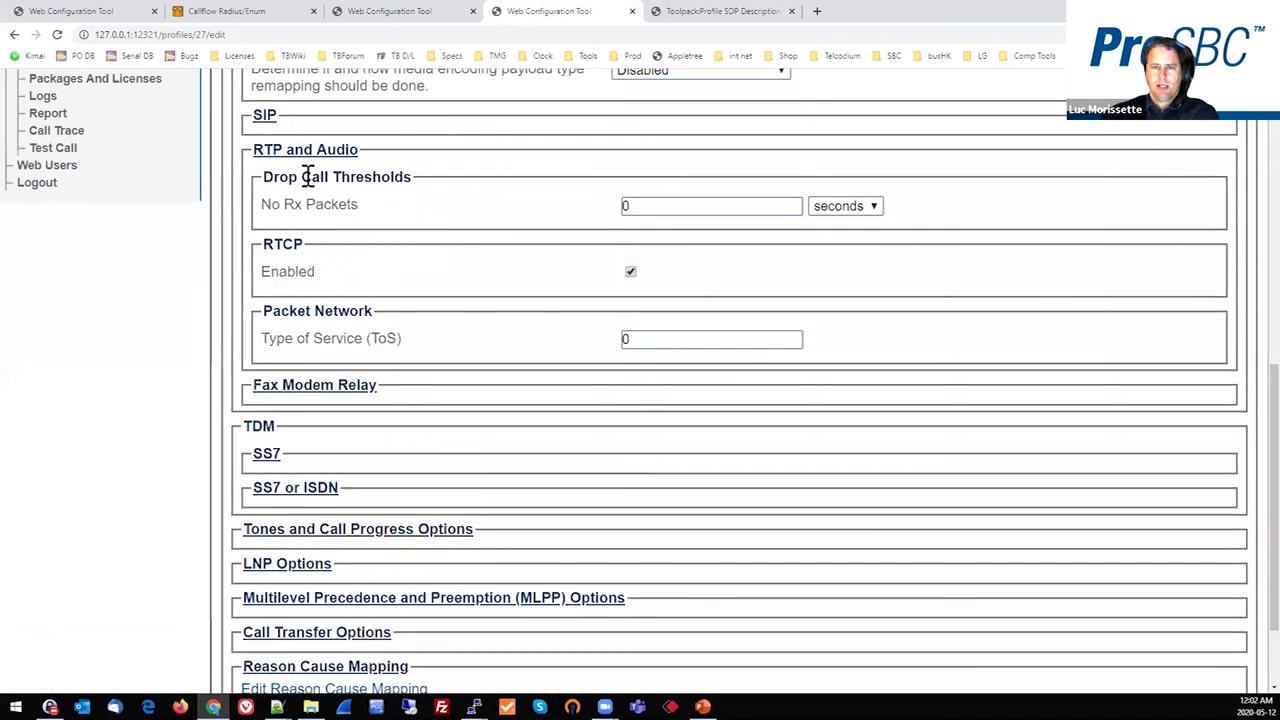
left_click_drag(284, 205, 366, 214)
left_click(366, 214)
triple_click(266, 206)
left_click_drag(272, 205, 623, 206)
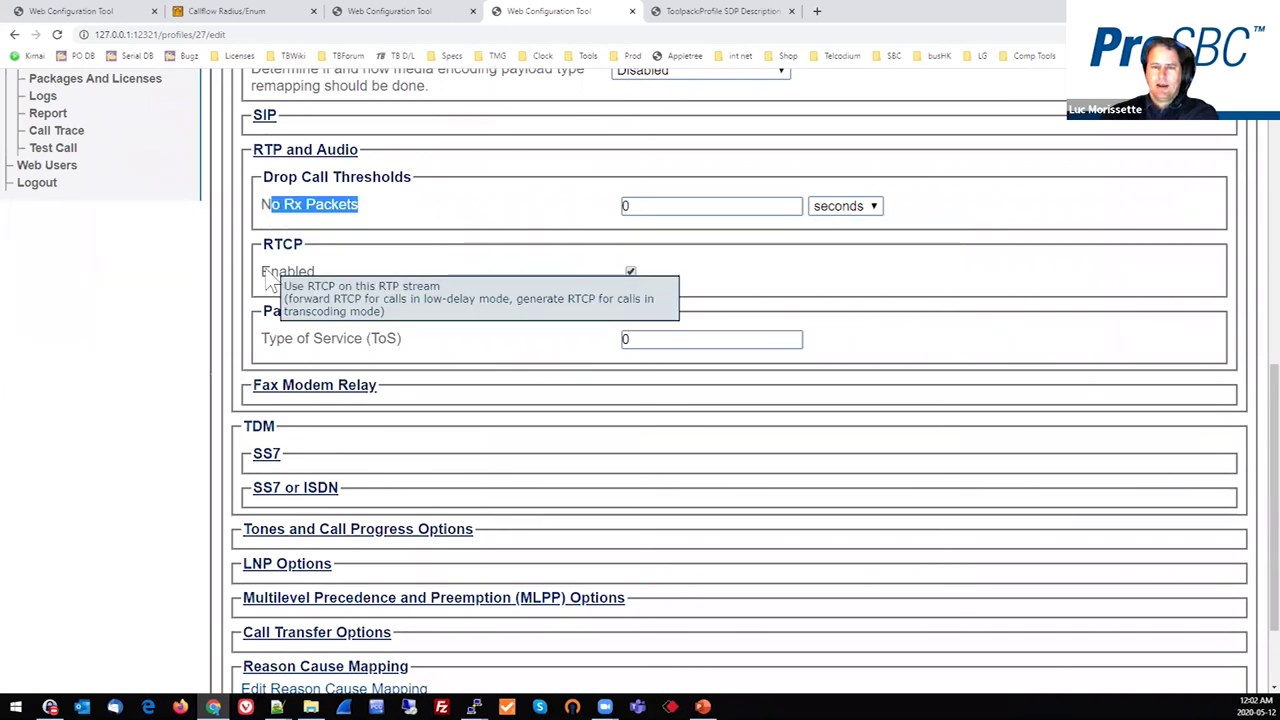
left_click(330, 285)
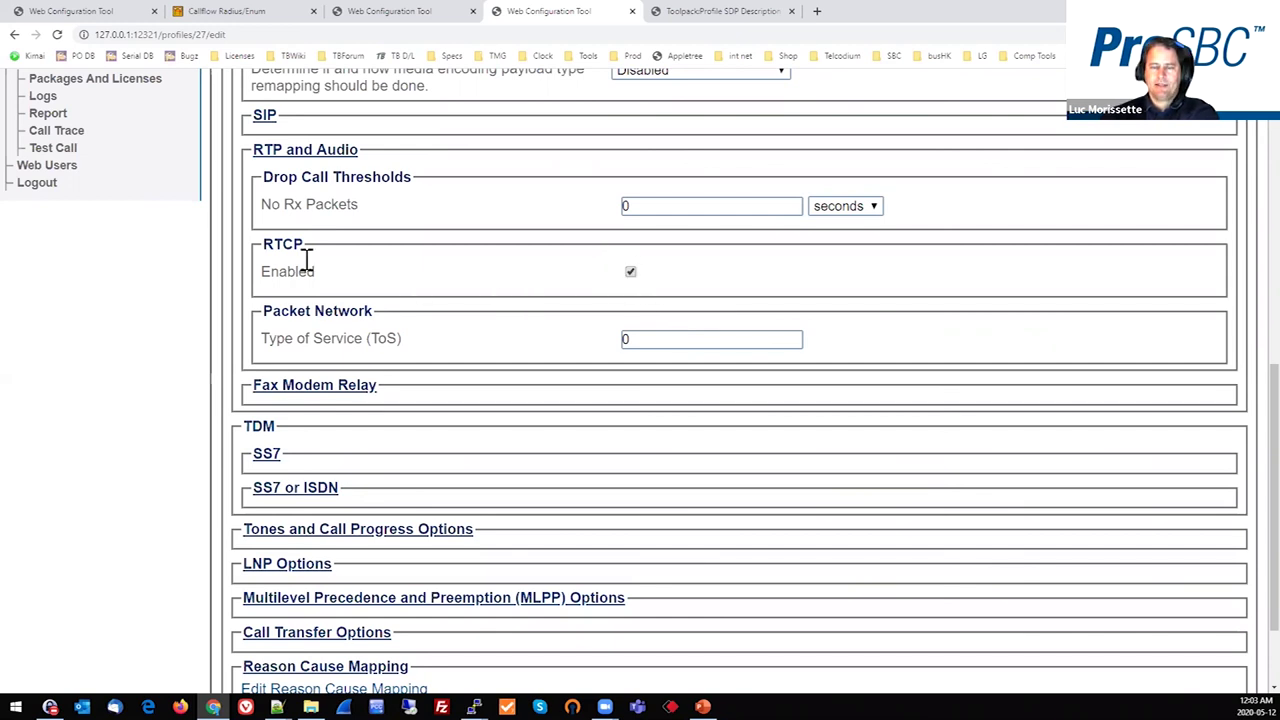
left_click_drag(268, 245, 305, 244)
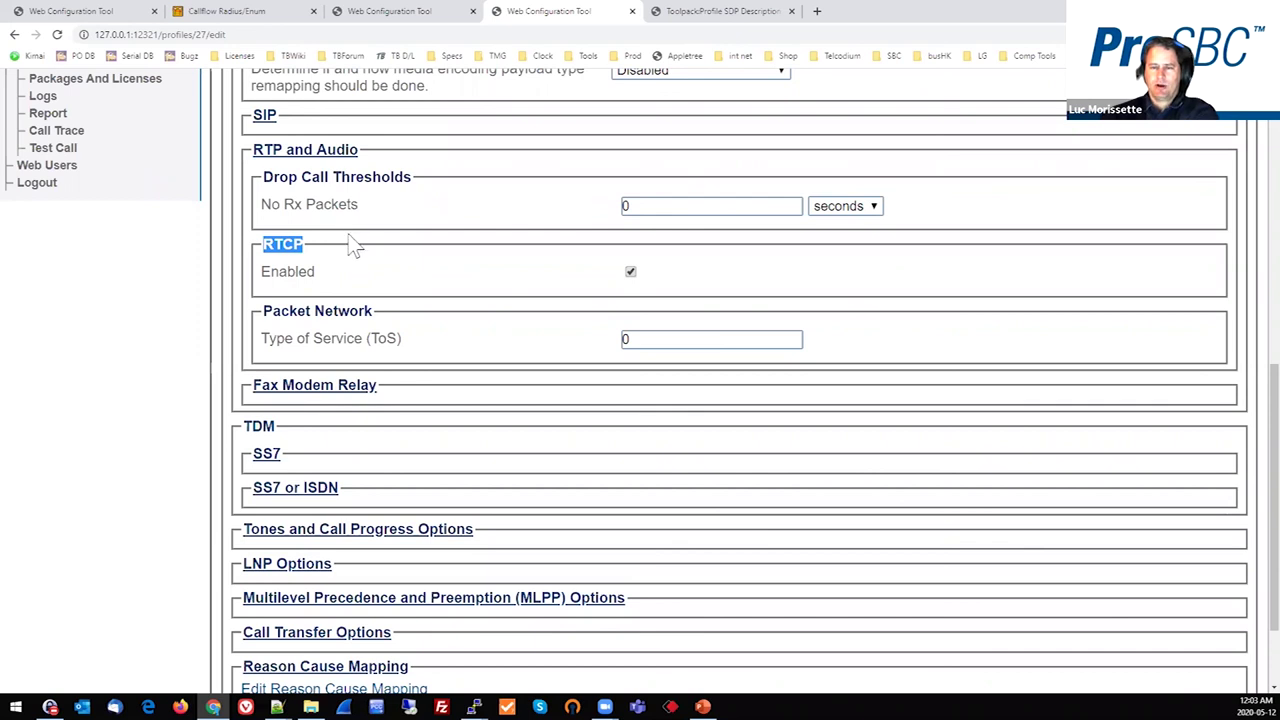
scroll(345, 252, "down", 3)
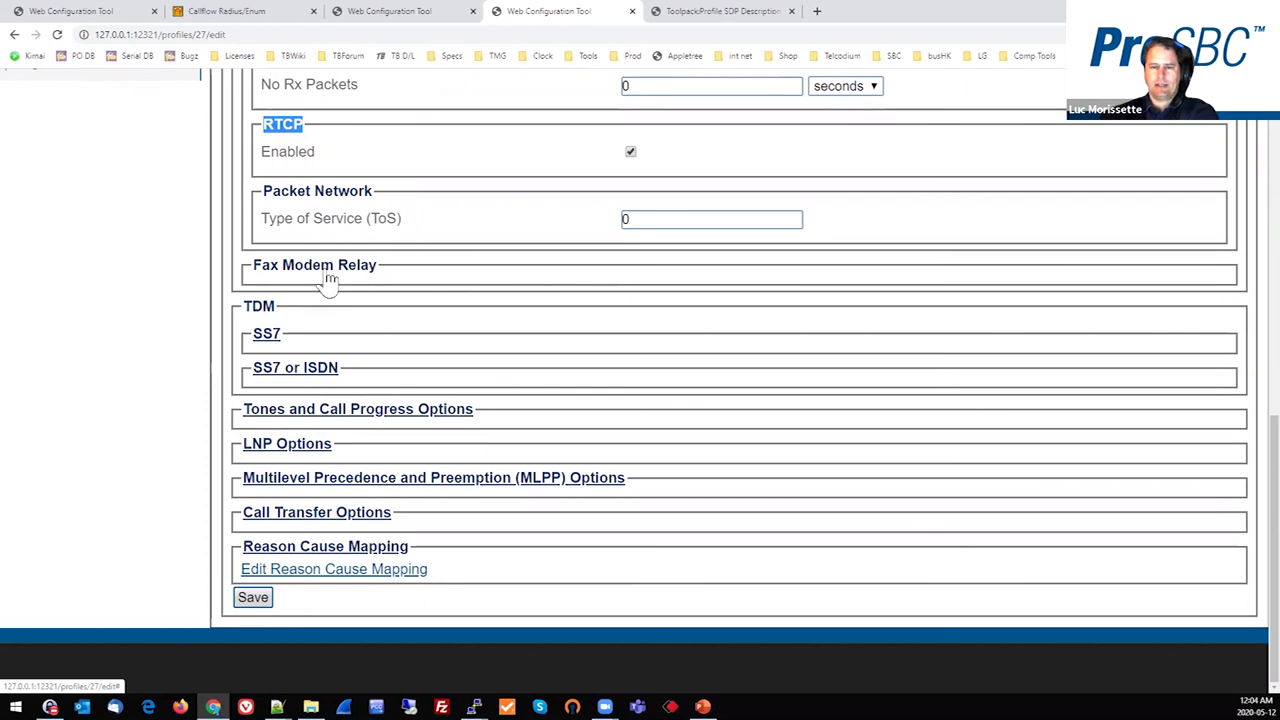
left_click_drag(240, 318, 350, 380)
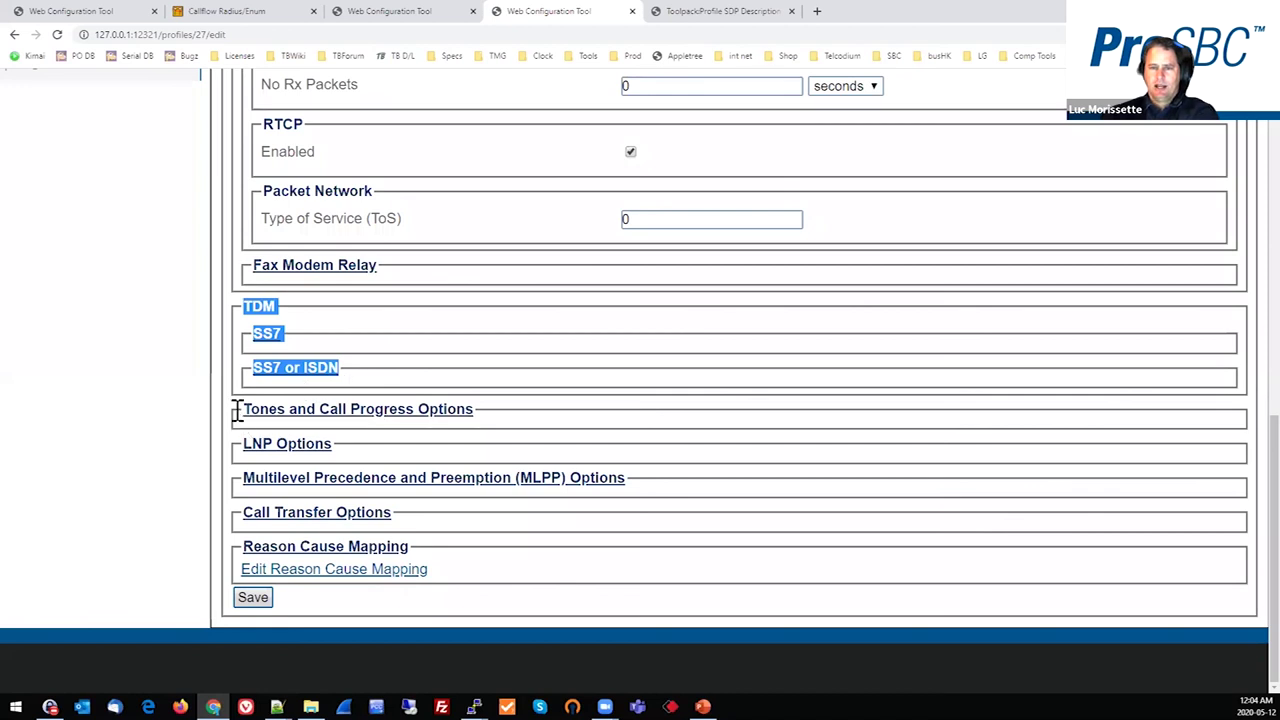
left_click_drag(237, 411, 543, 423)
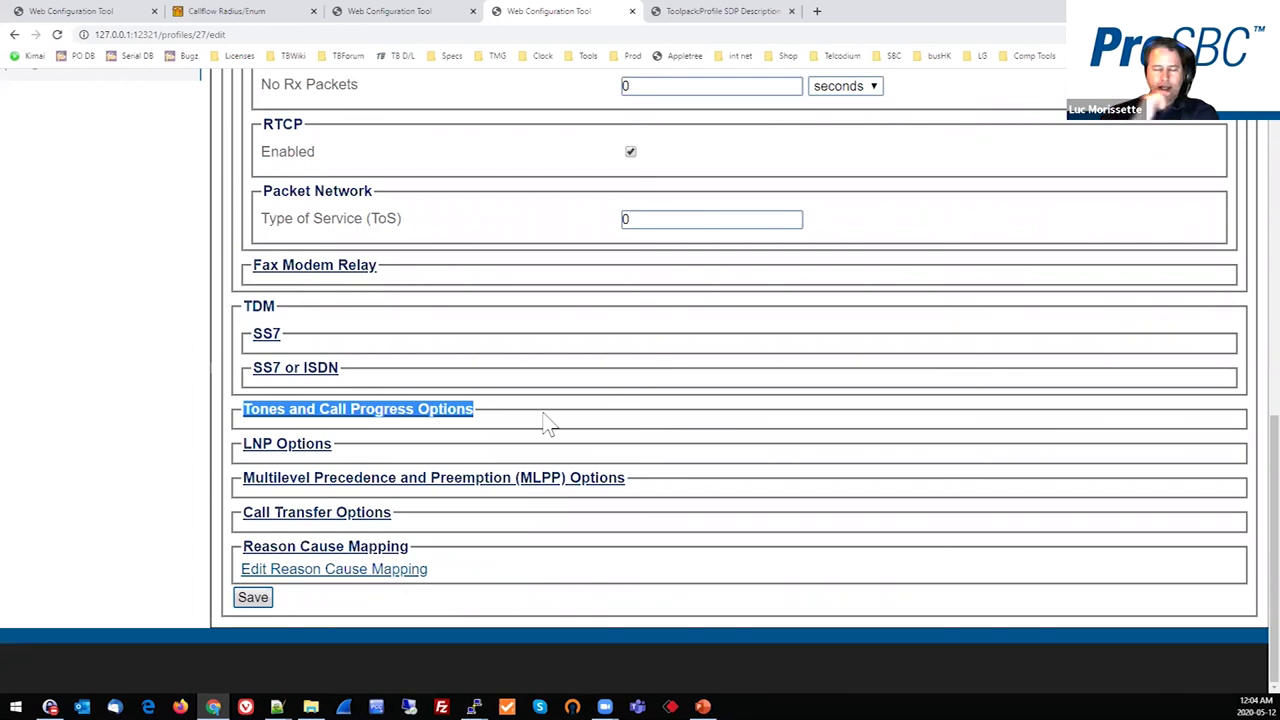
left_click(440, 418)
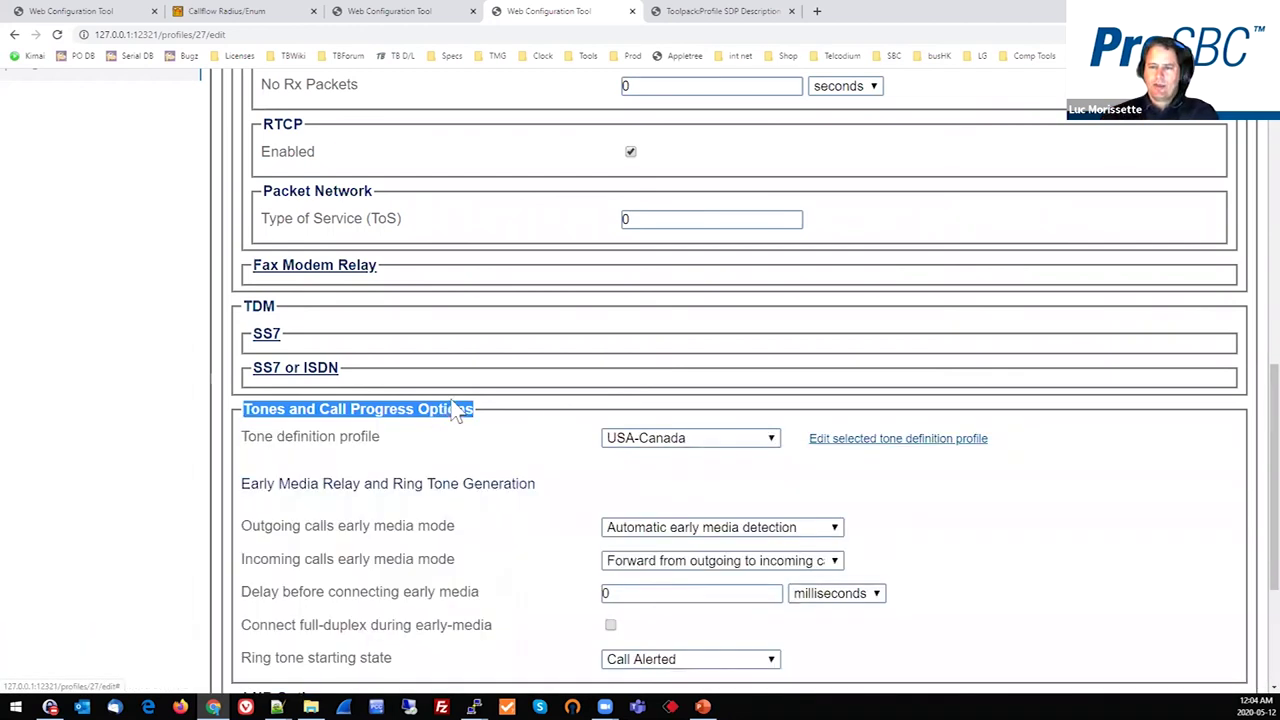
scroll(467, 382, "down", 2)
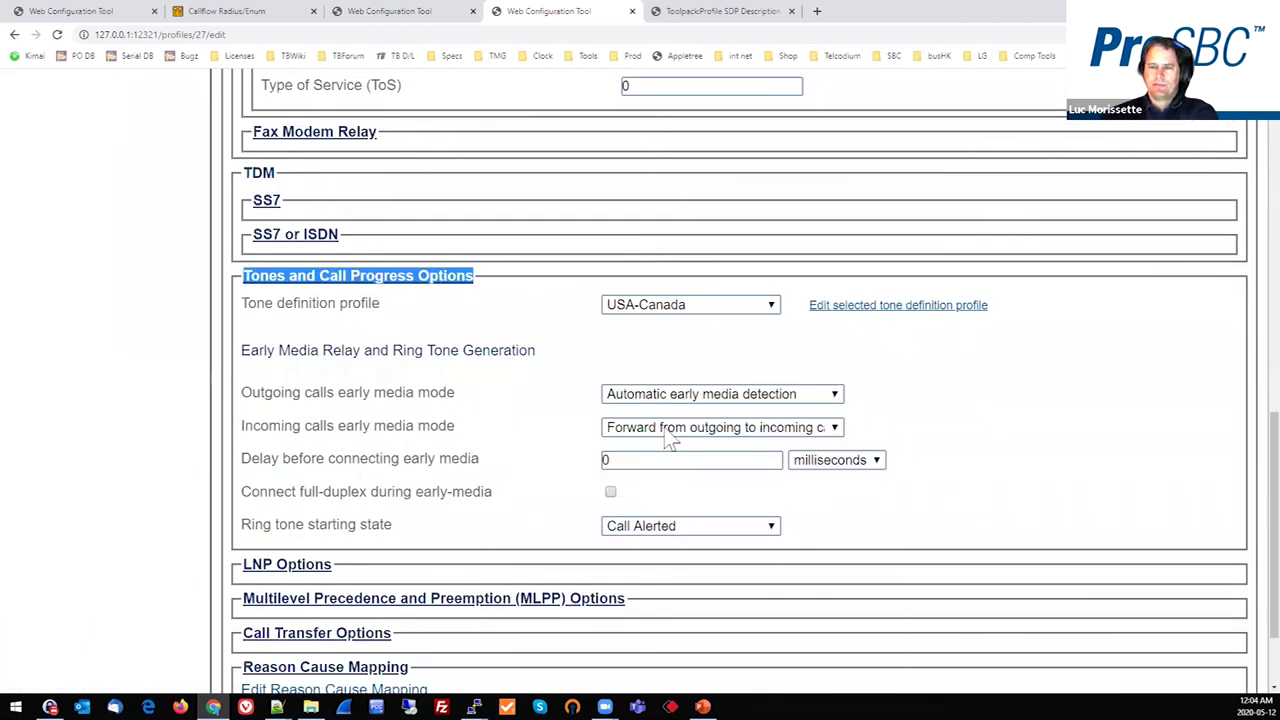
mouse_move(668, 440)
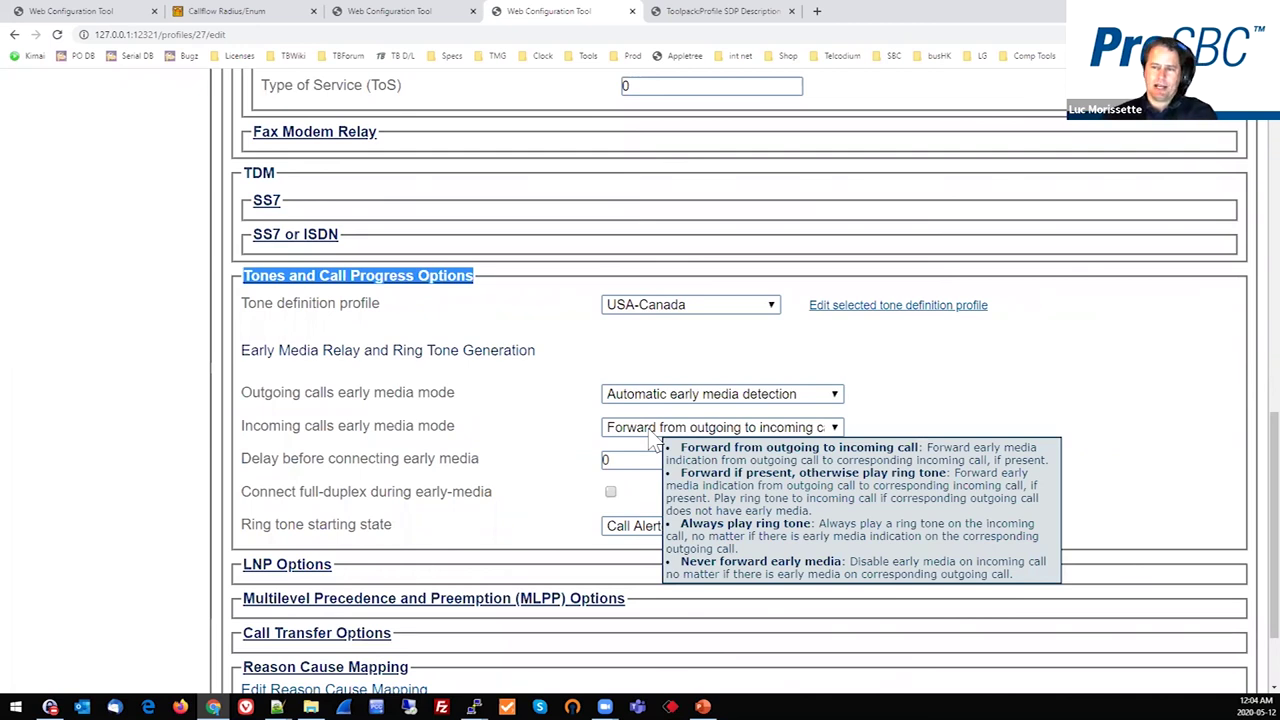
left_click(648, 430)
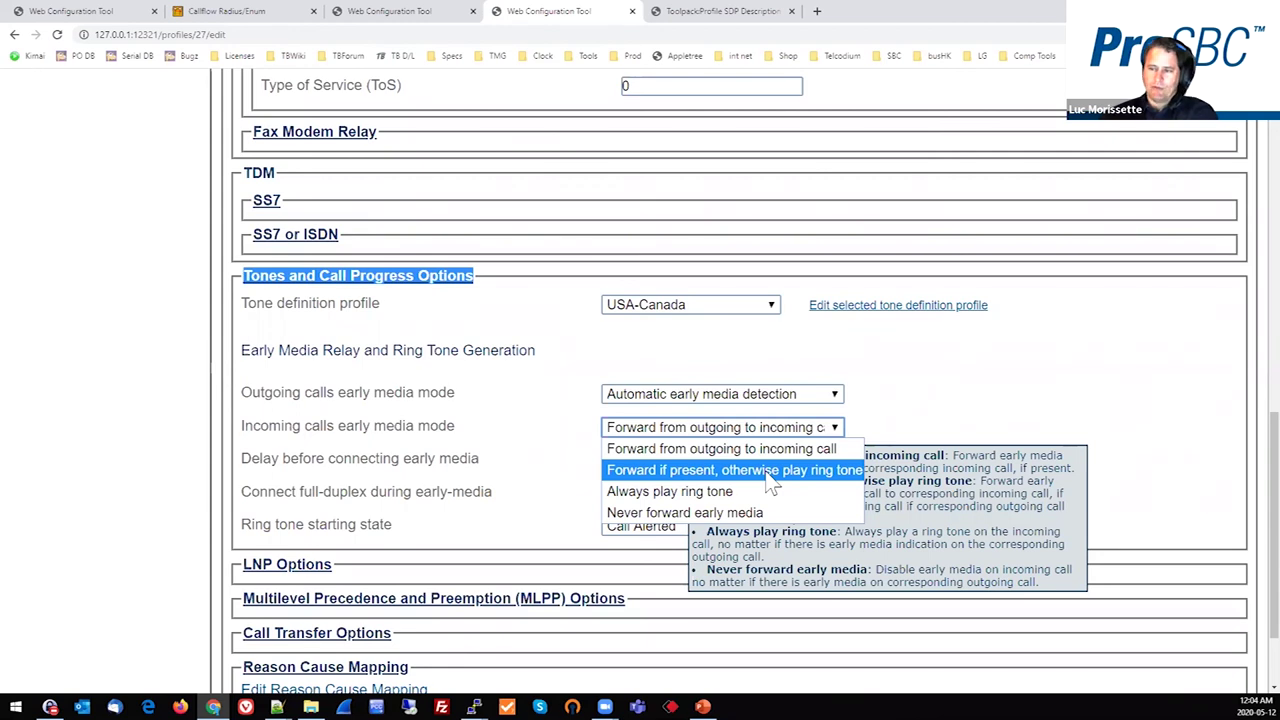
left_click(835, 428)
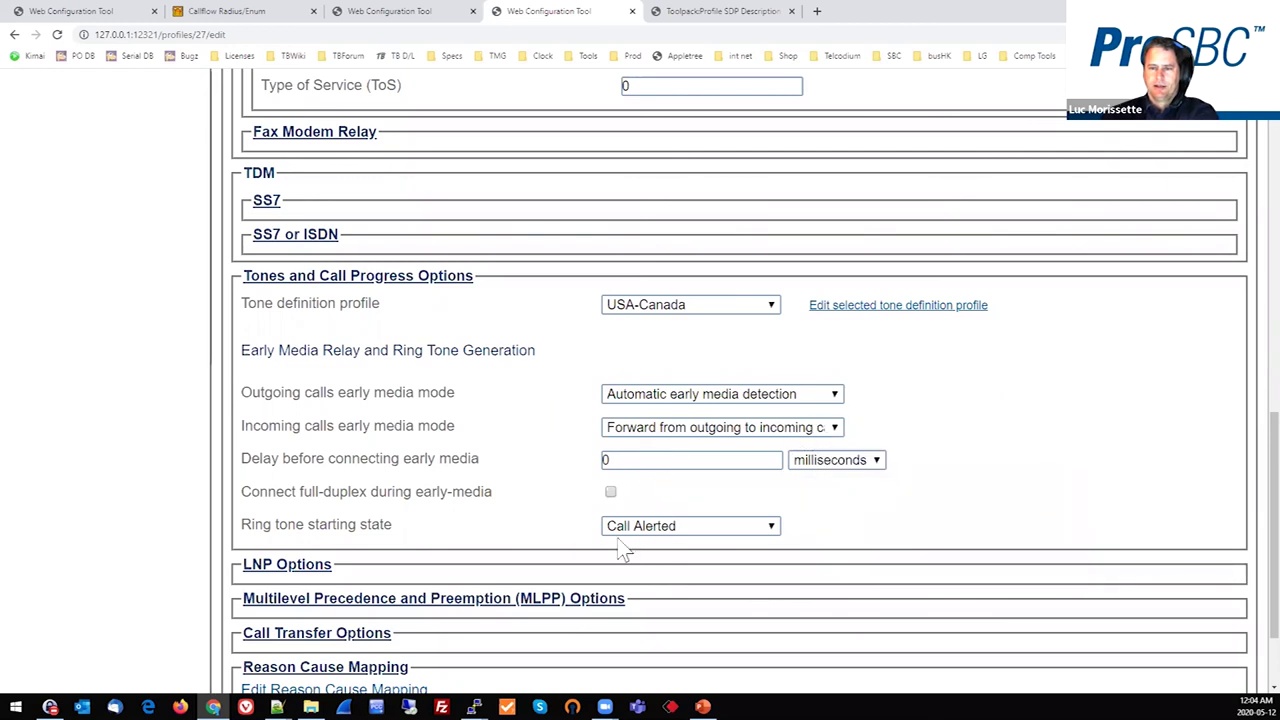
left_click(344, 278)
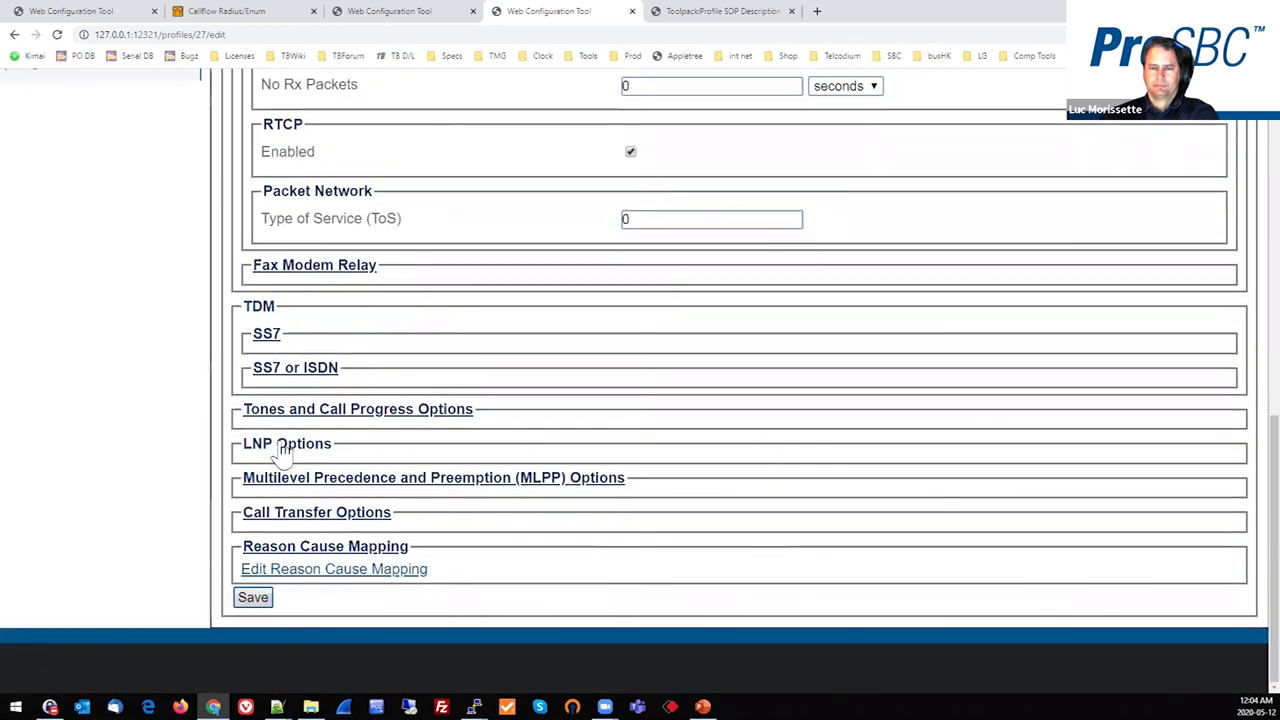
Step: Open the profile's reason cause mapping and scroll to the 380 Alternative Service entry
left_click(328, 570)
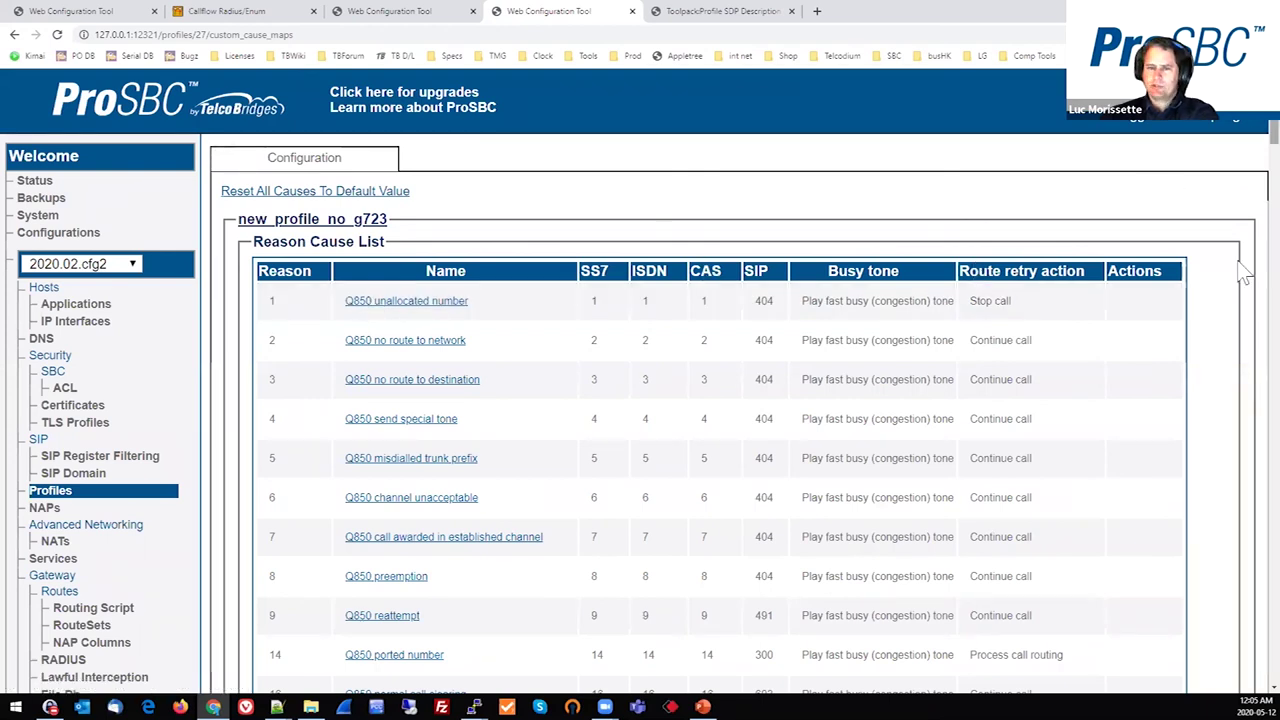
scroll(1243, 300, "down", 20)
scroll(1243, 432, "down", 20)
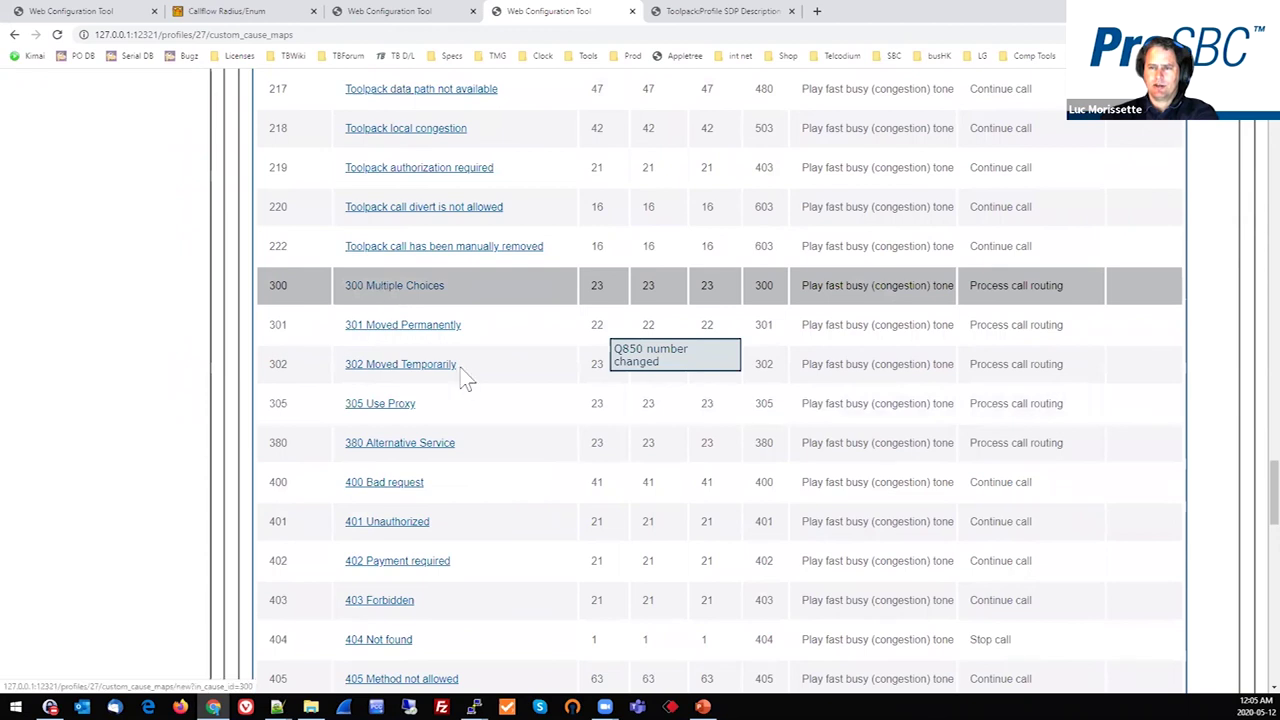
double_click(764, 442)
double_click(277, 442)
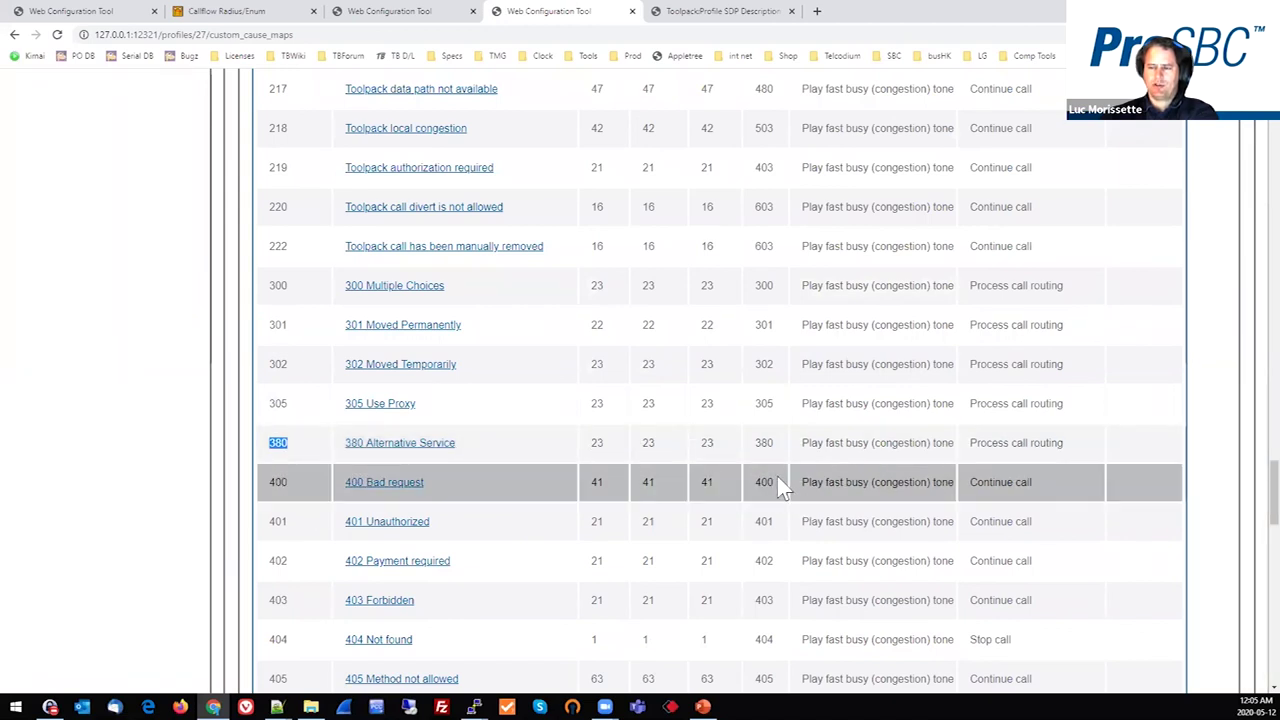
Step: Open 401 Unauthorized for remapping and view the SIP remap reason choices without changing them
left_click(380, 524)
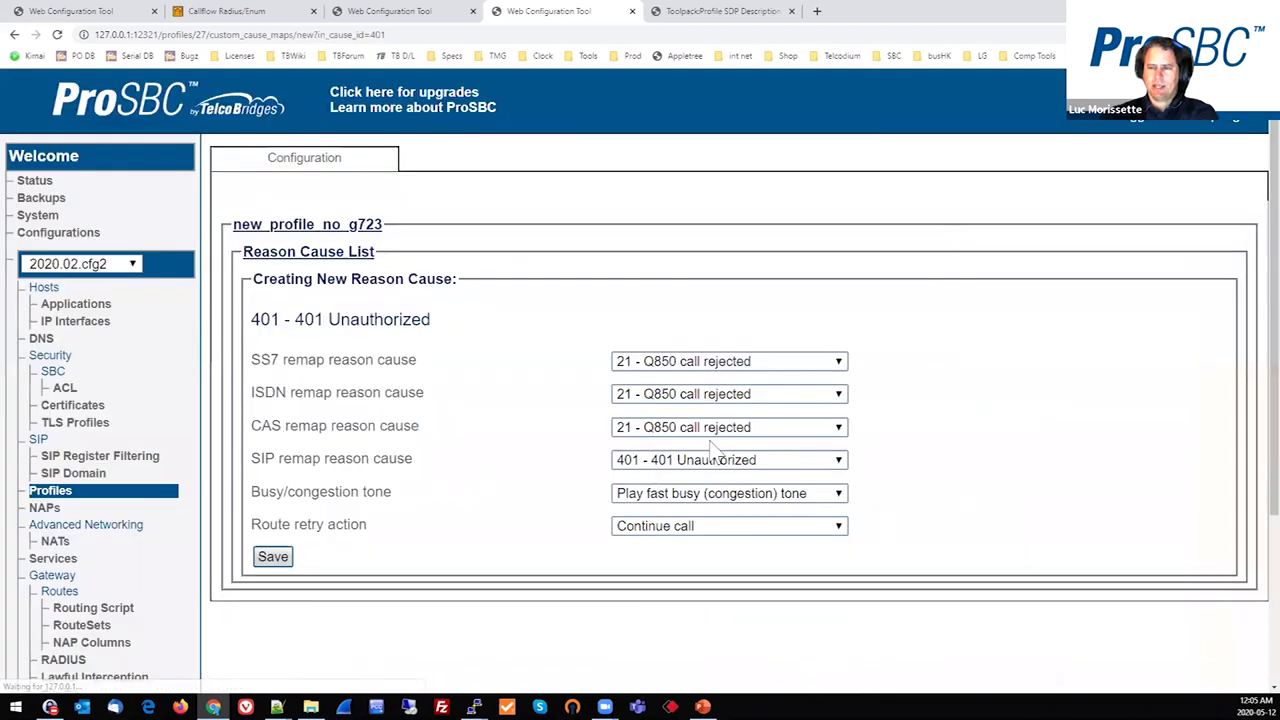
left_click(700, 462)
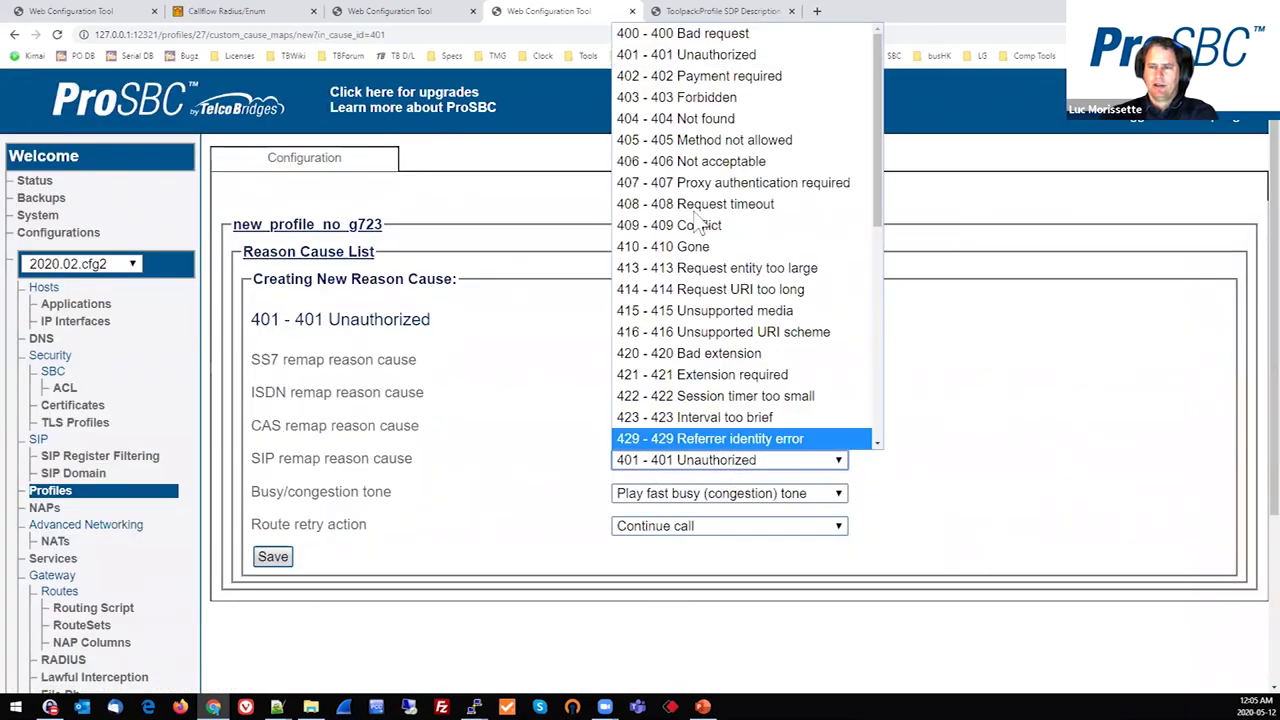
scroll(700, 300, "down", 5)
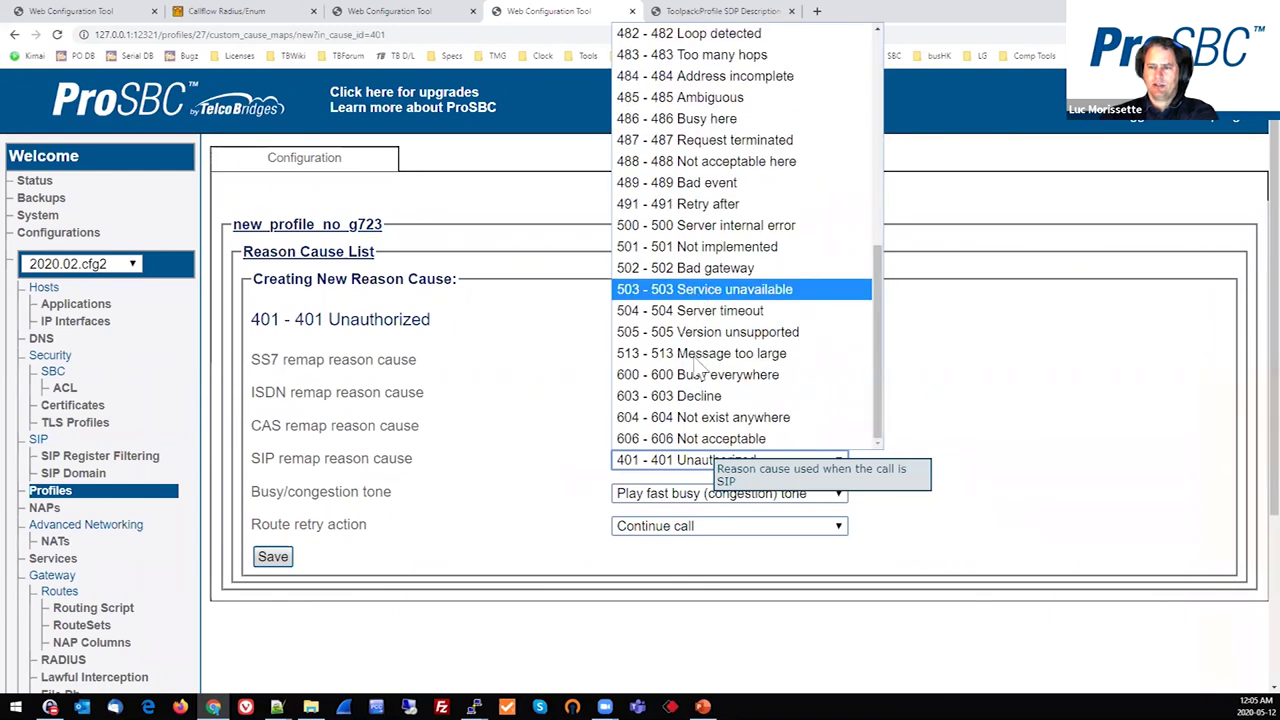
left_click(922, 390)
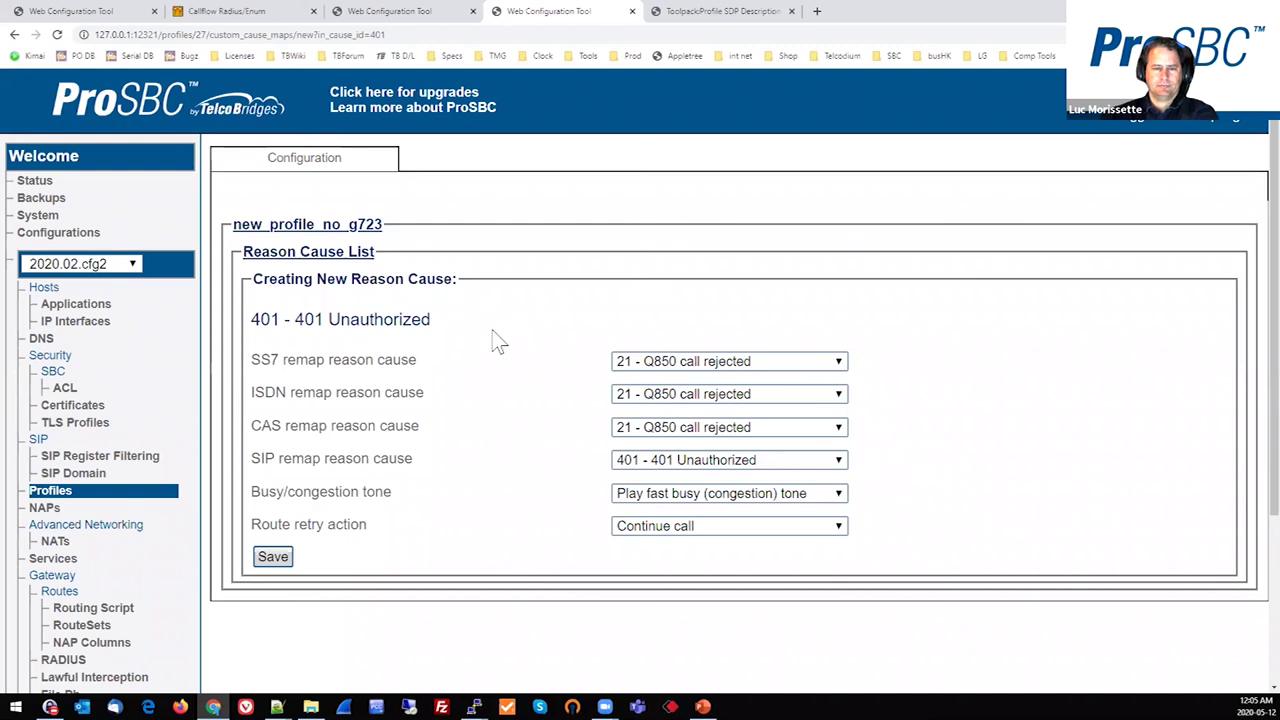
mouse_move(348, 397)
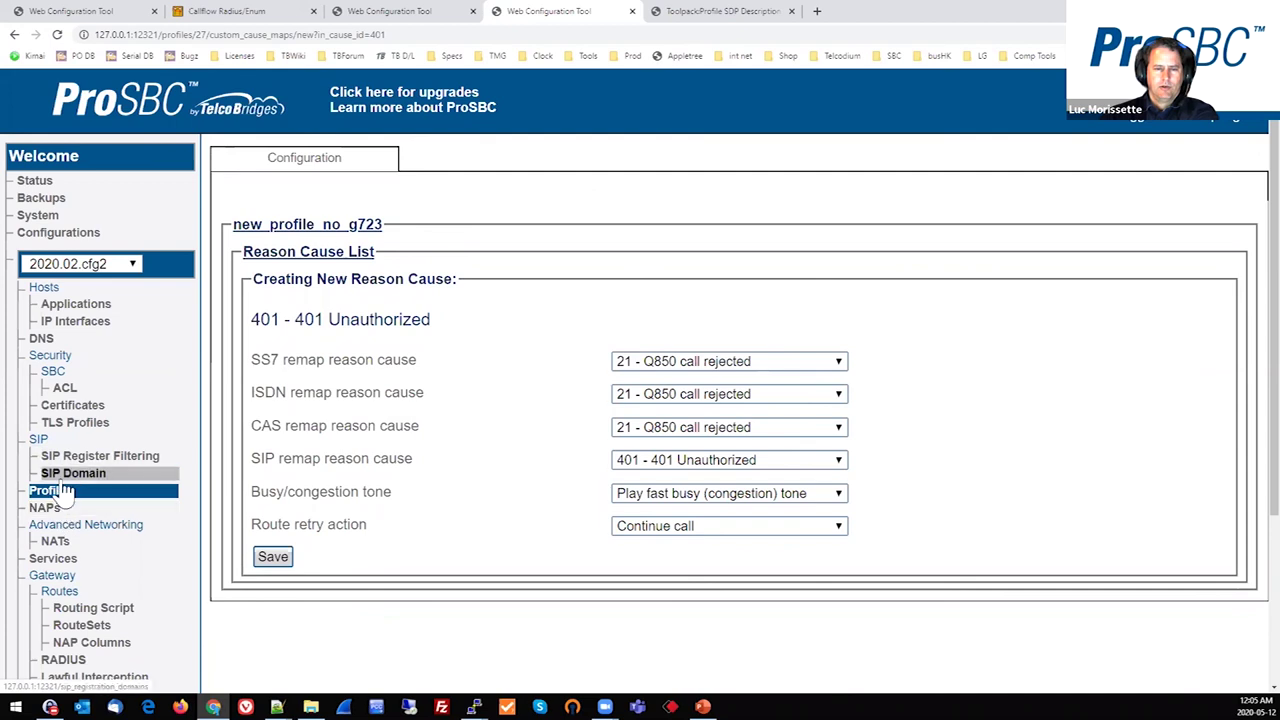
scroll(58, 450, "down", 1)
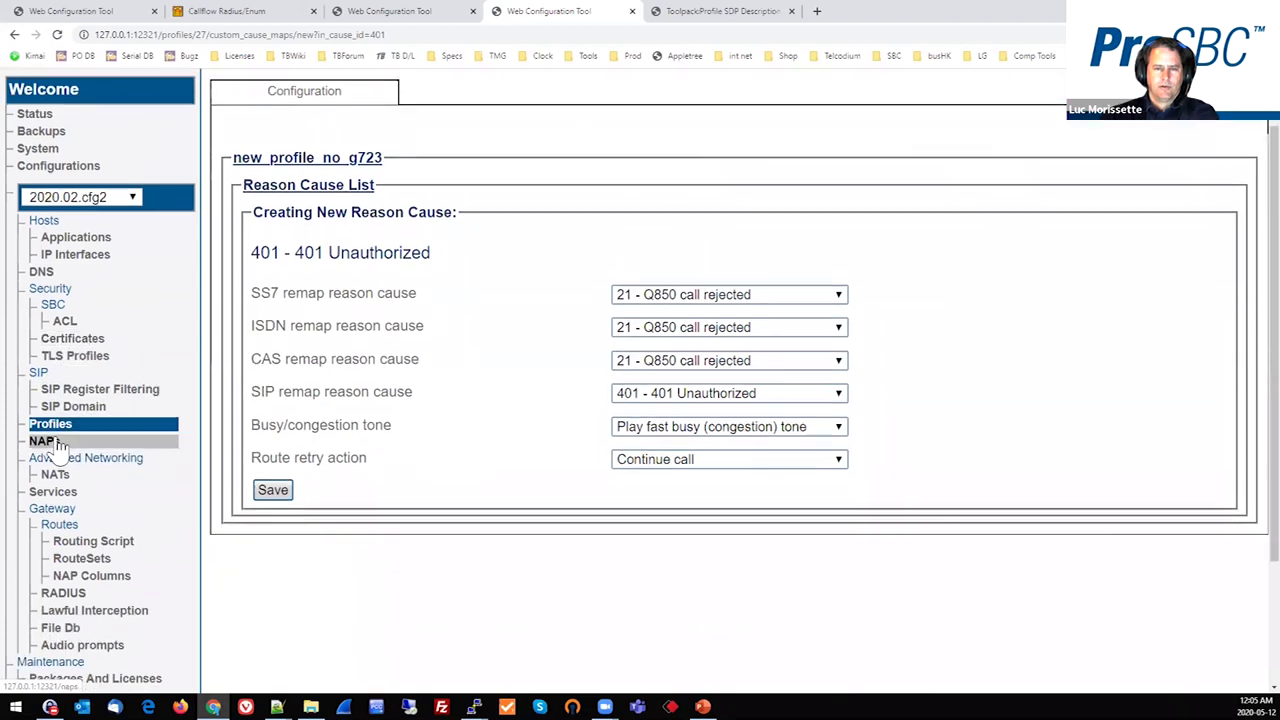
Step: Open NAP_SIP_VM_A1 from the NAP list and inspect its proxy address 192.168.102.10
left_click(58, 450)
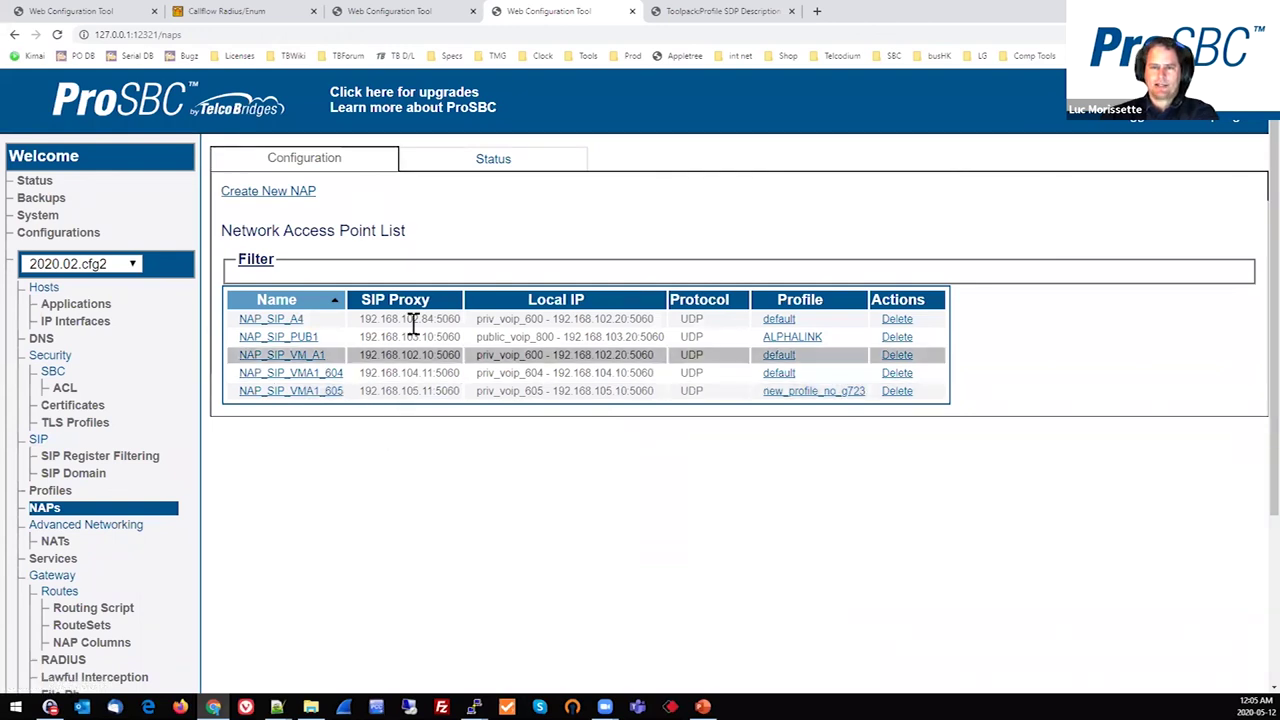
left_click(290, 357)
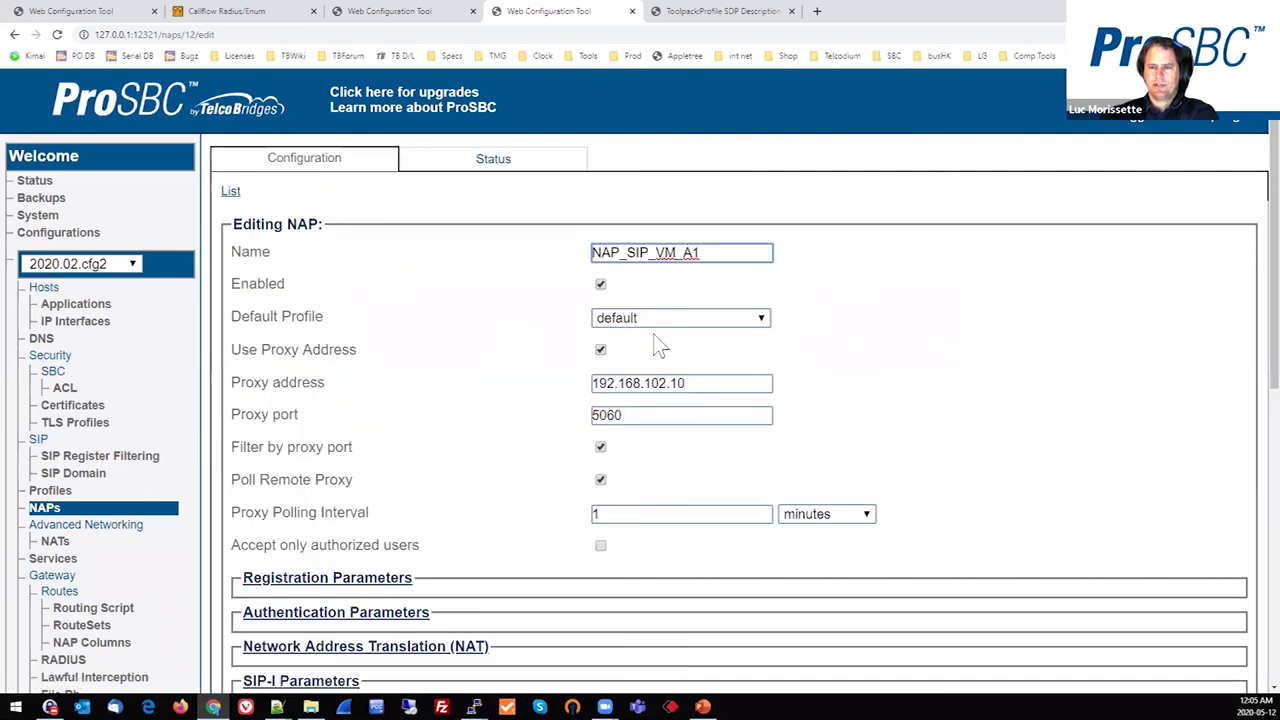
scroll(655, 335, "down", 1)
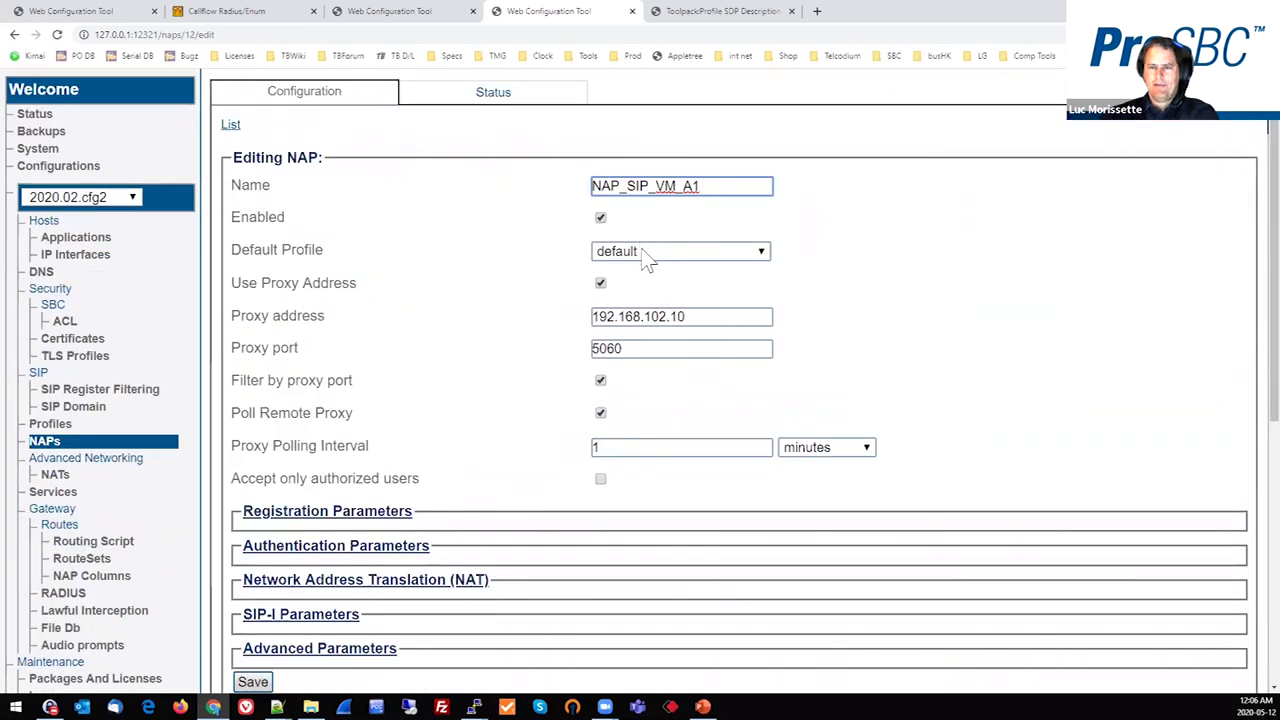
mouse_move(650, 260)
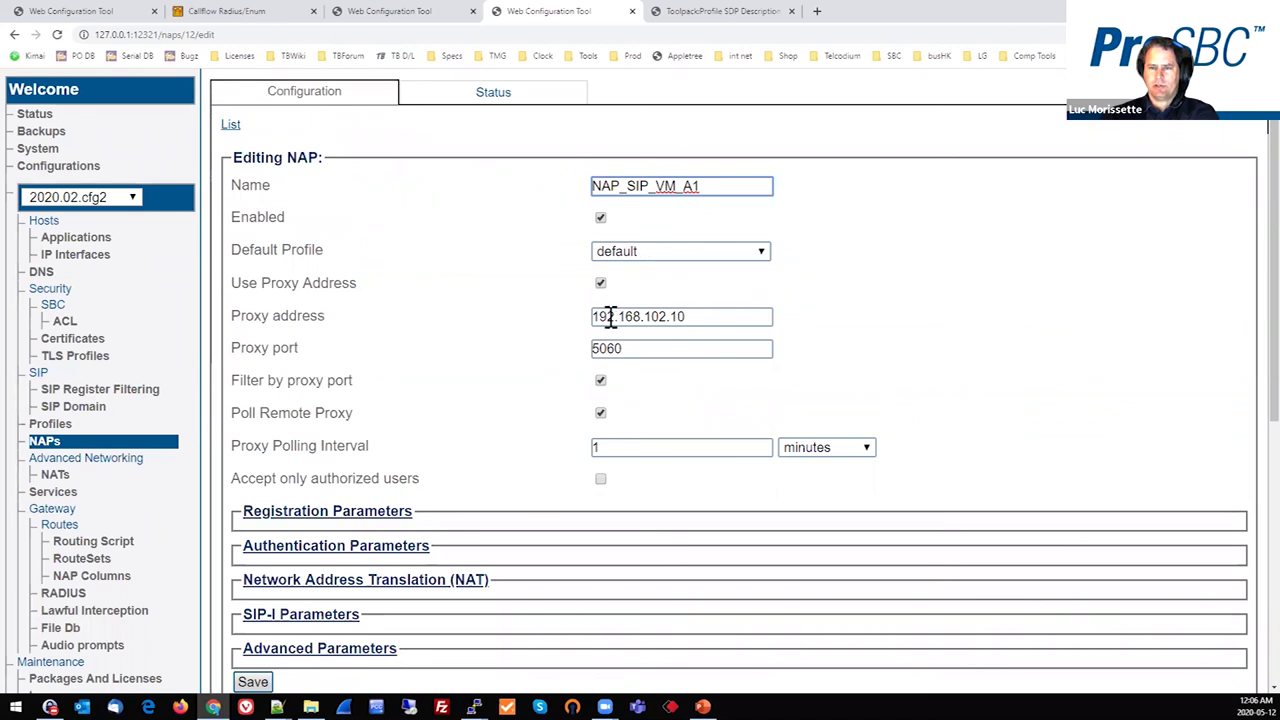
left_click(718, 317)
key("ctrl+a")
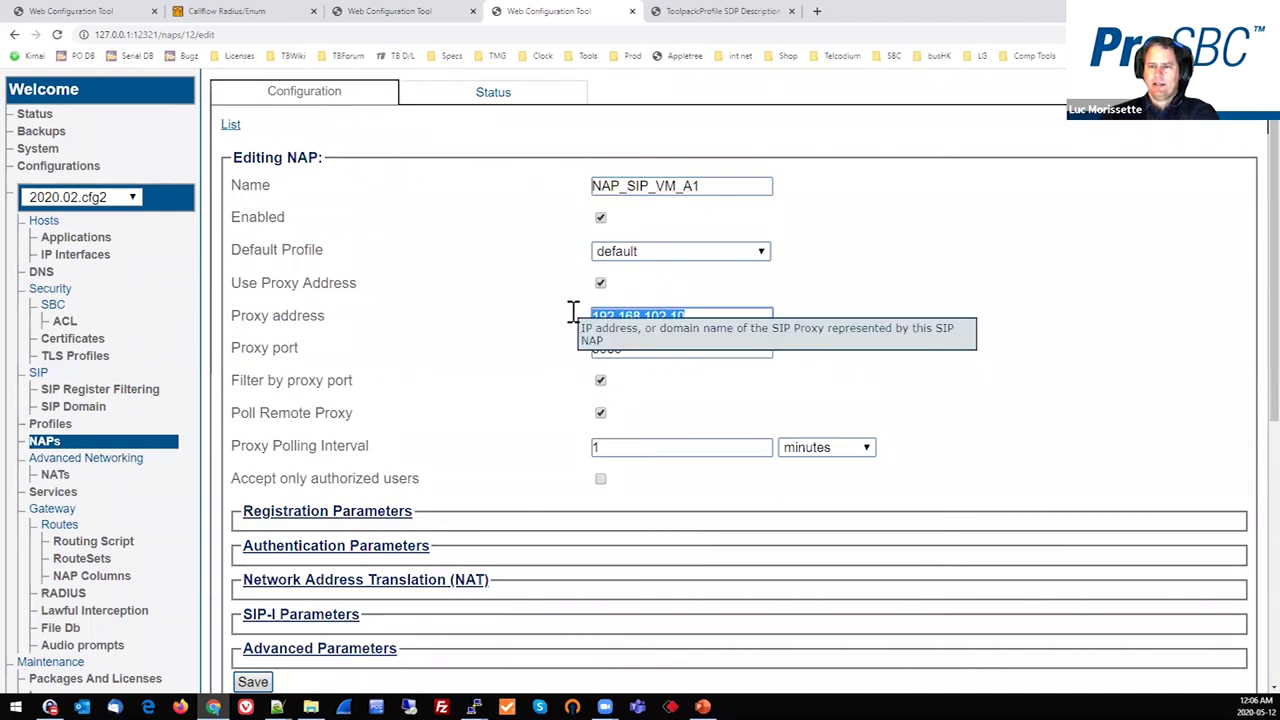
left_click(690, 312)
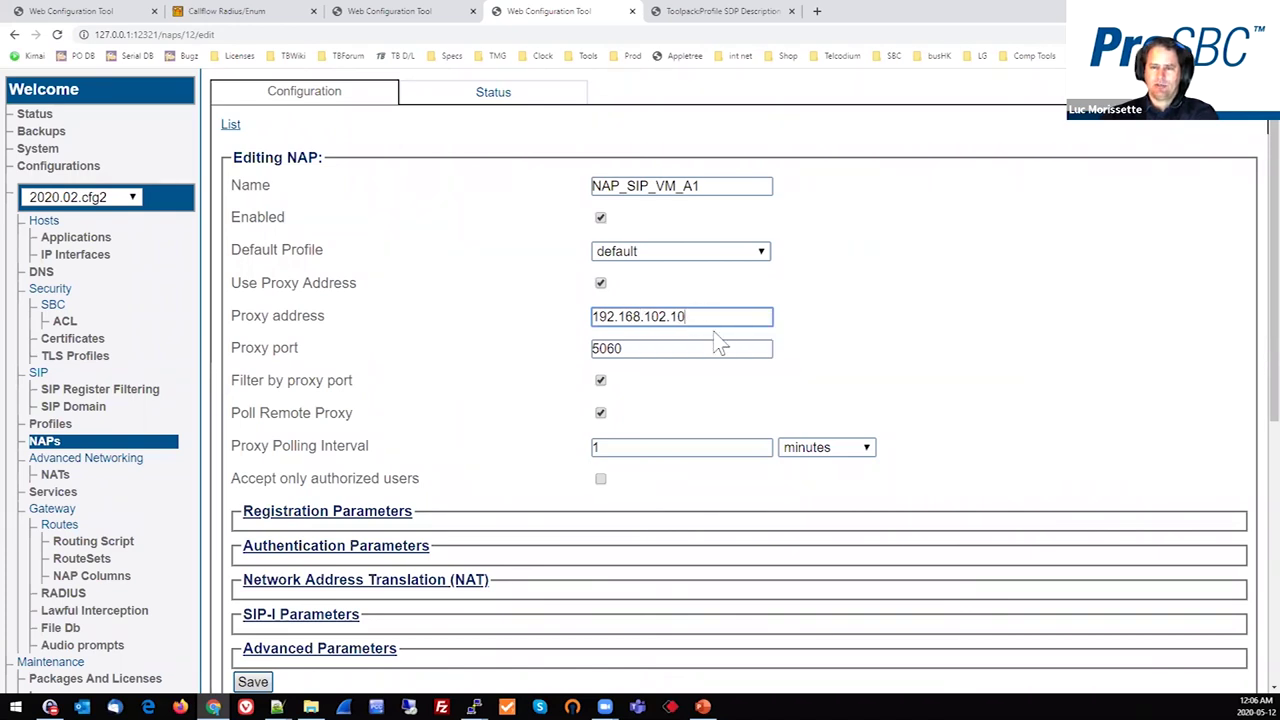
Step: Review the Poll Remote Proxy setting and the registration and authentication sections
scroll(720, 345, "down", 3)
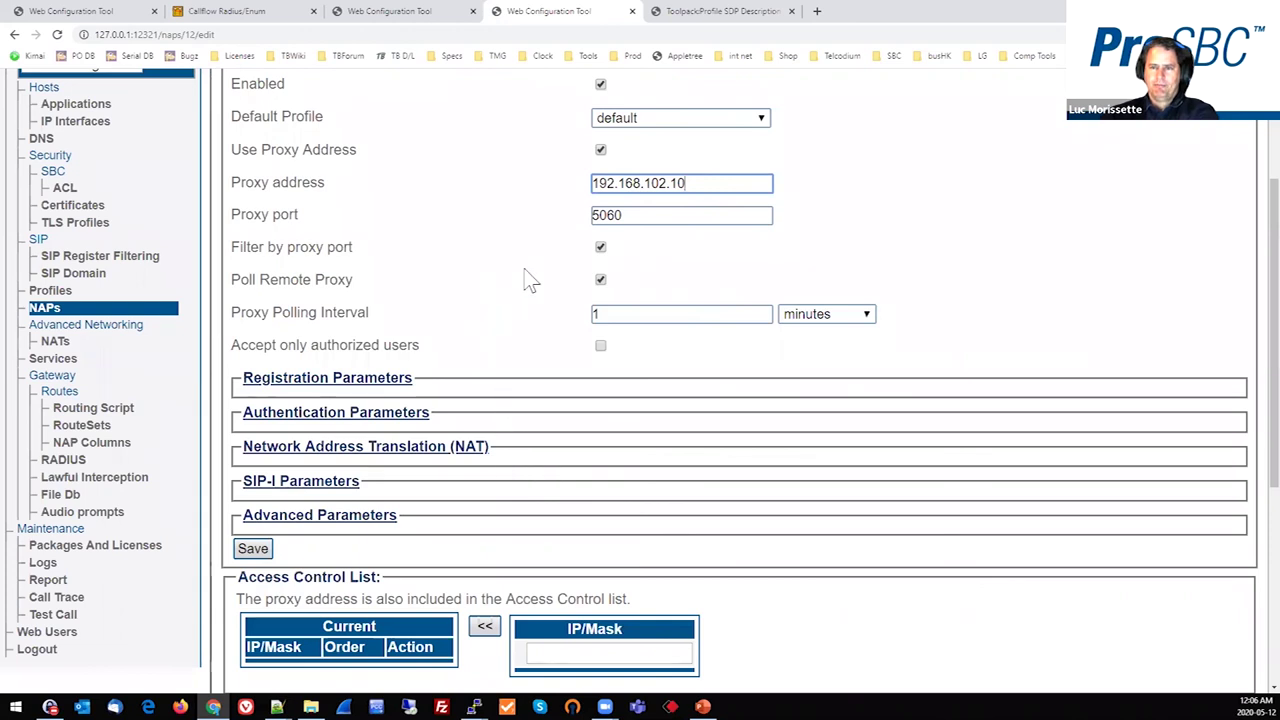
left_click_drag(316, 281, 368, 283)
left_click(280, 290)
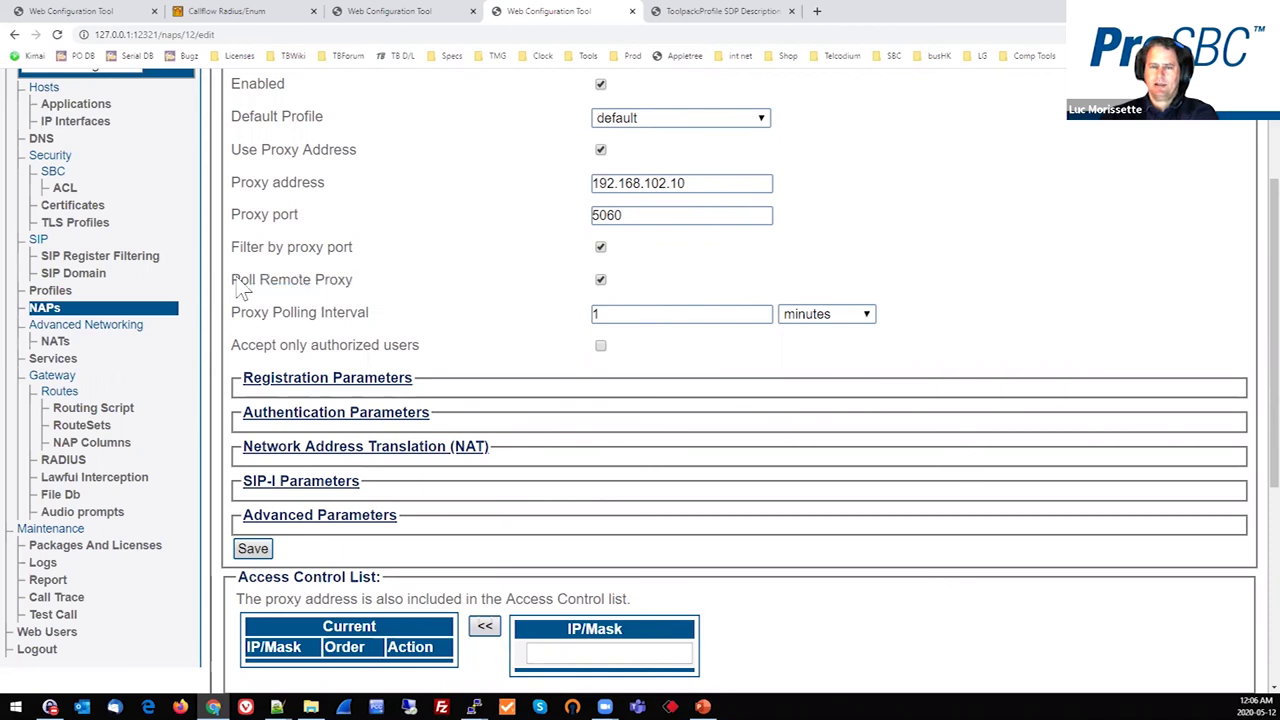
triple_click(240, 288)
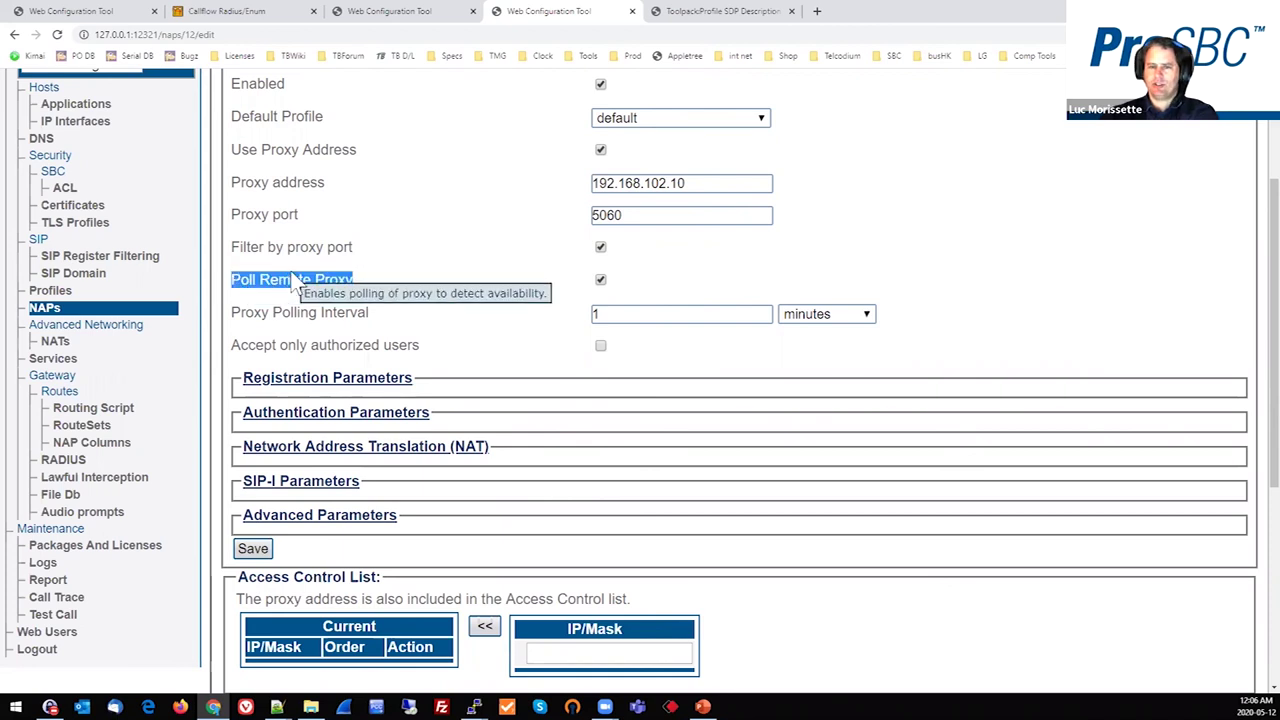
scroll(293, 285, "down", 1)
left_click_drag(244, 313, 445, 360)
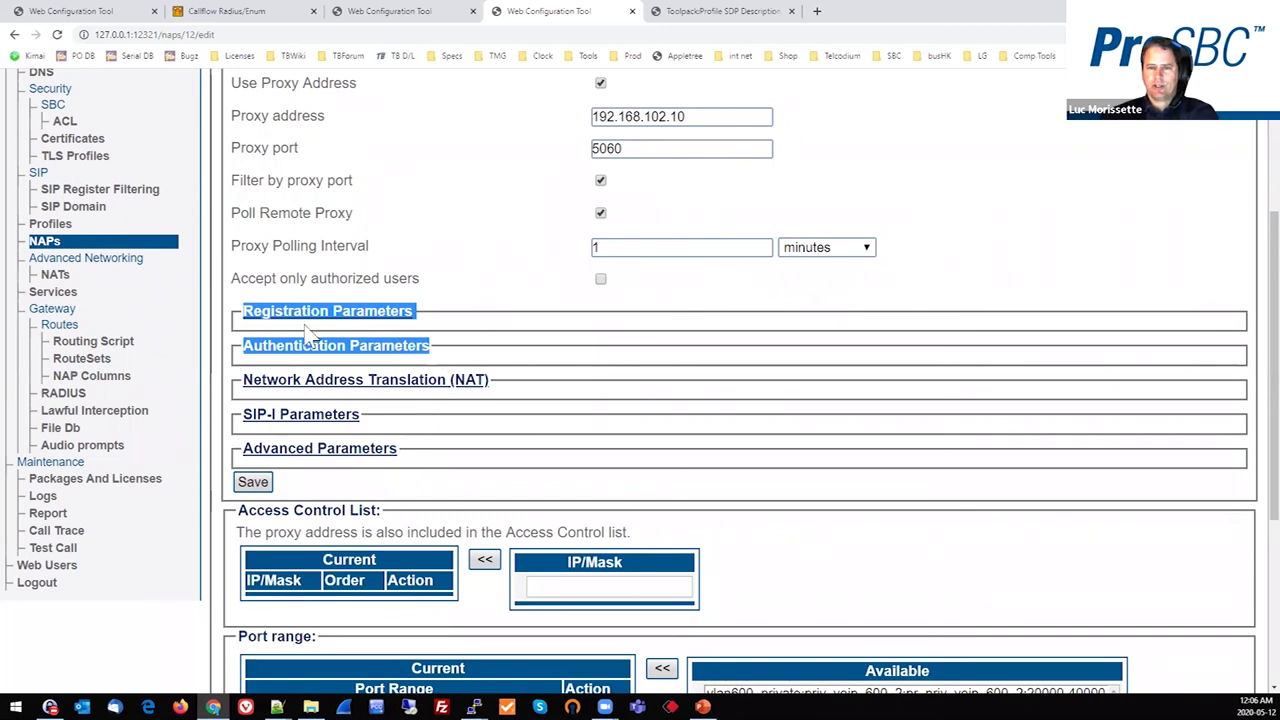
left_click(419, 320)
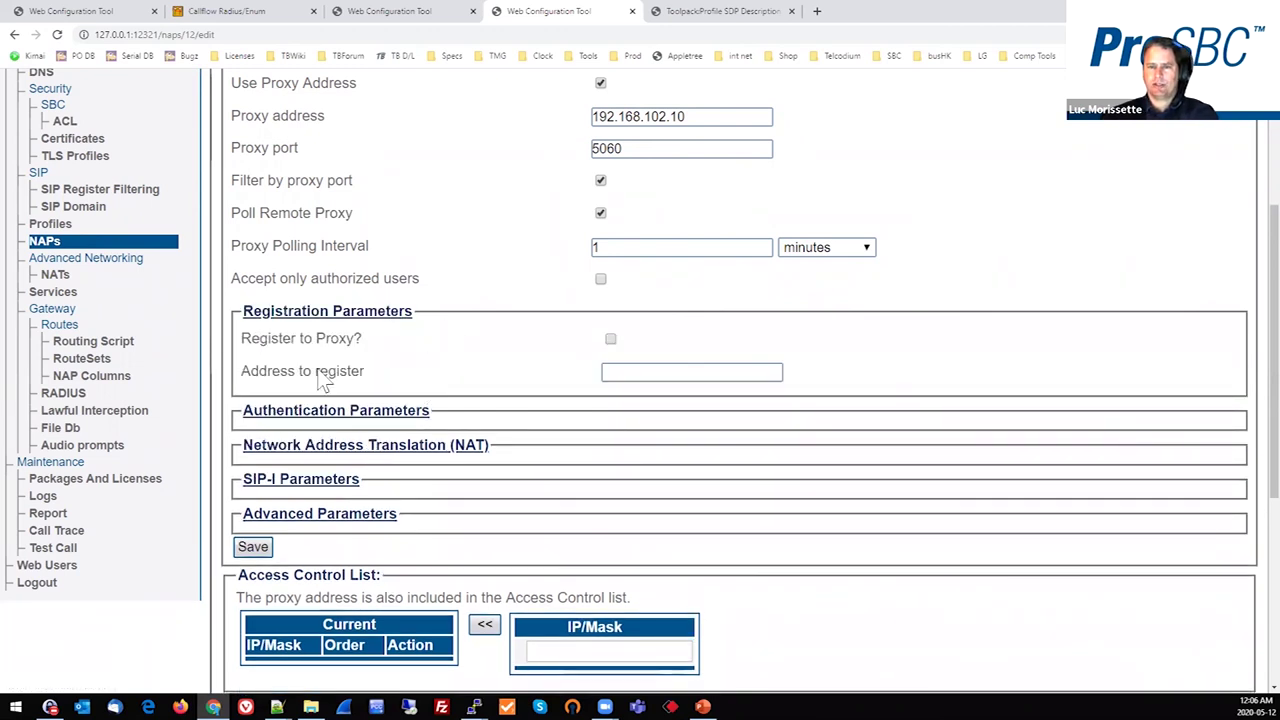
left_click(660, 371)
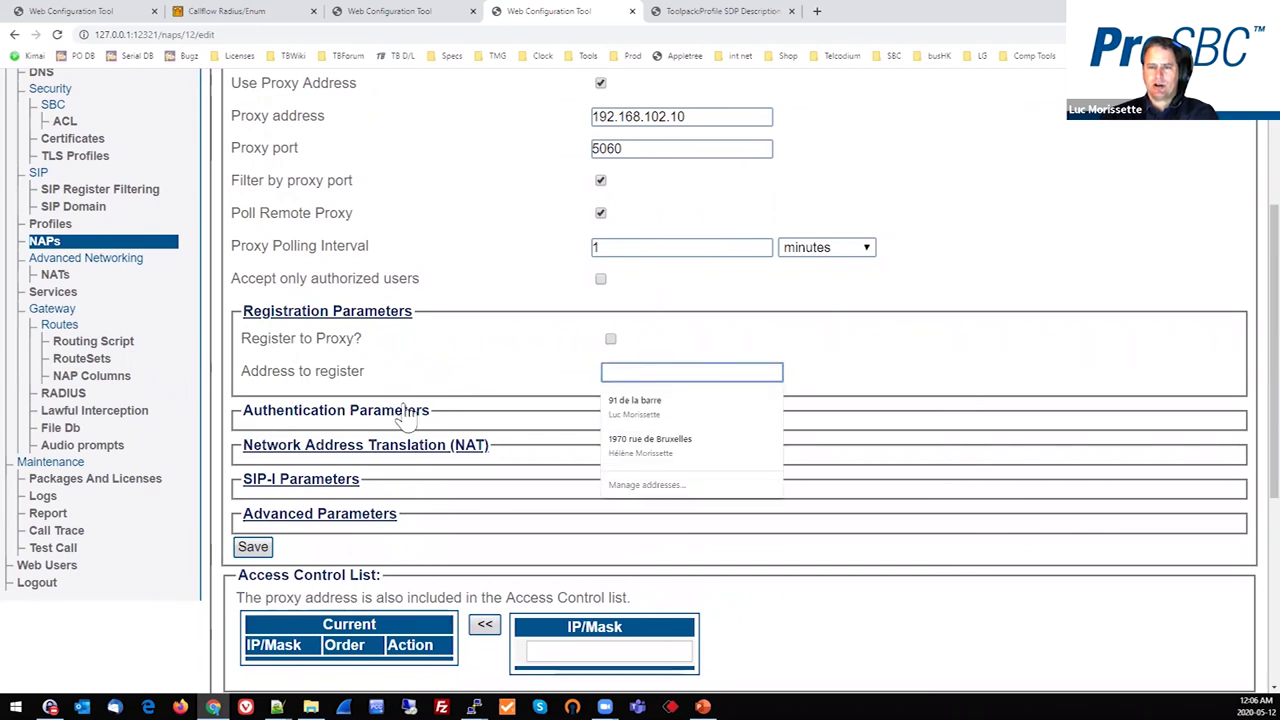
left_click(400, 412)
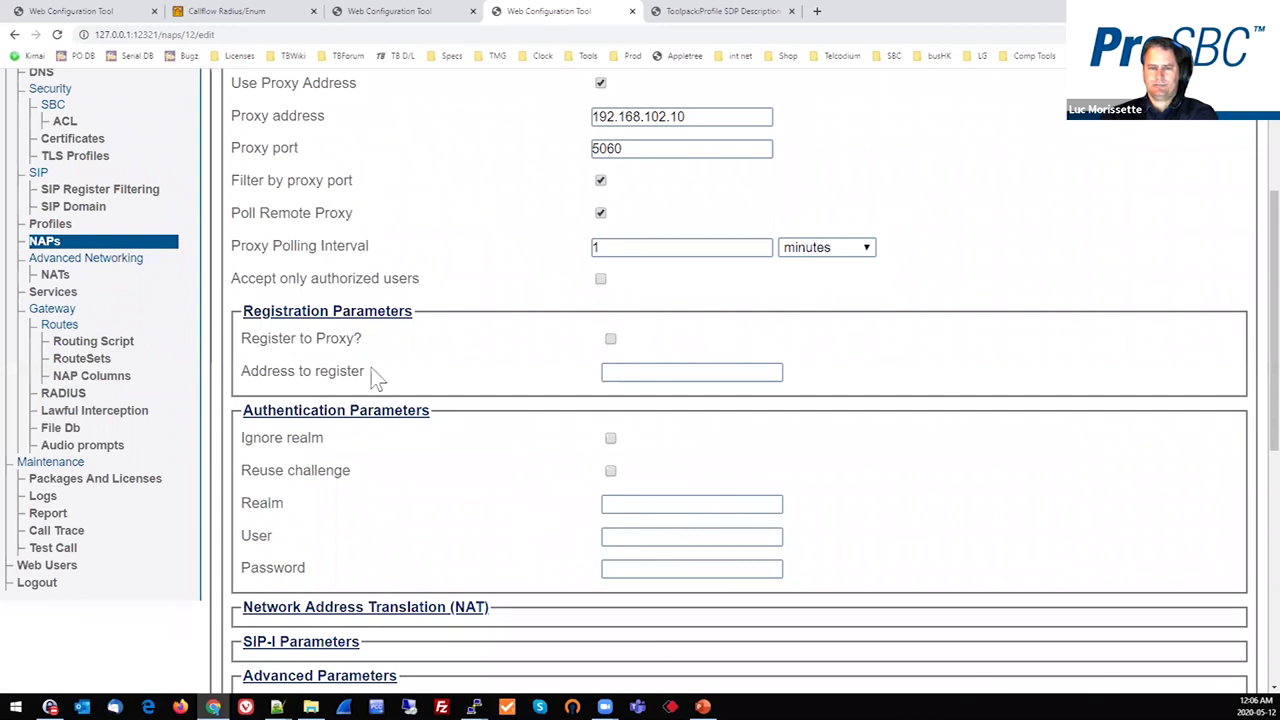
left_click(352, 314)
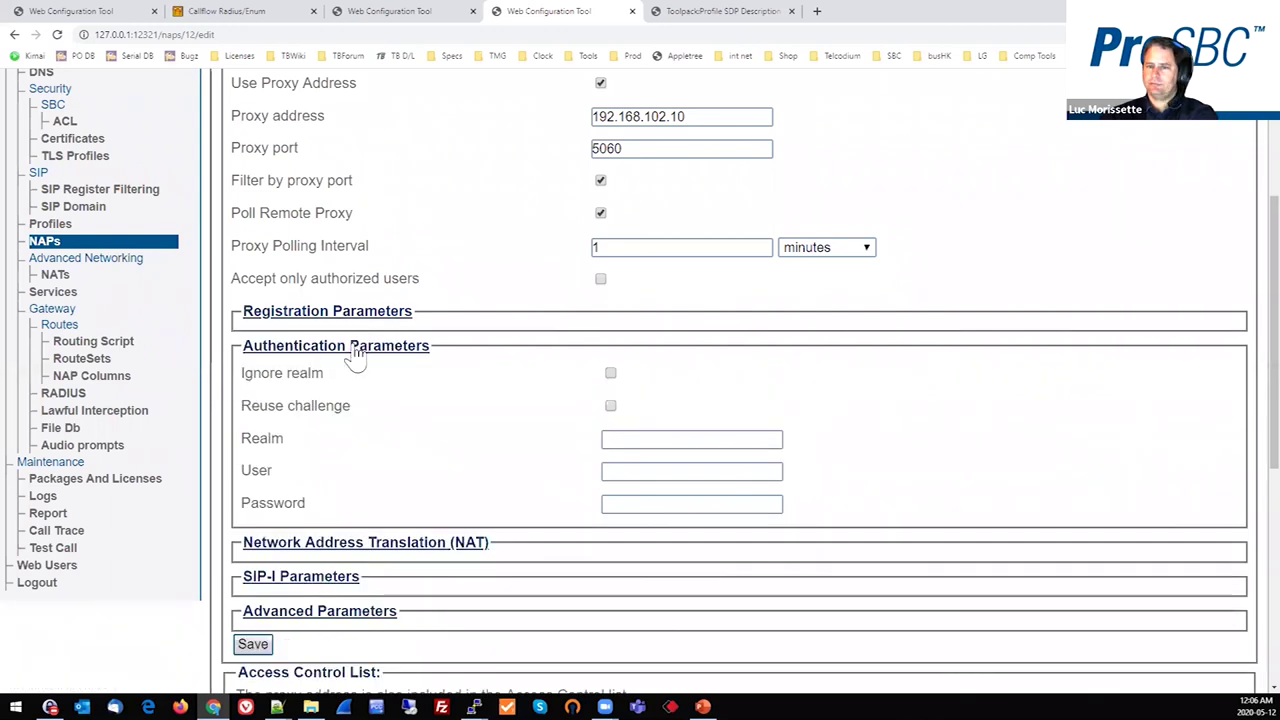
left_click(356, 354)
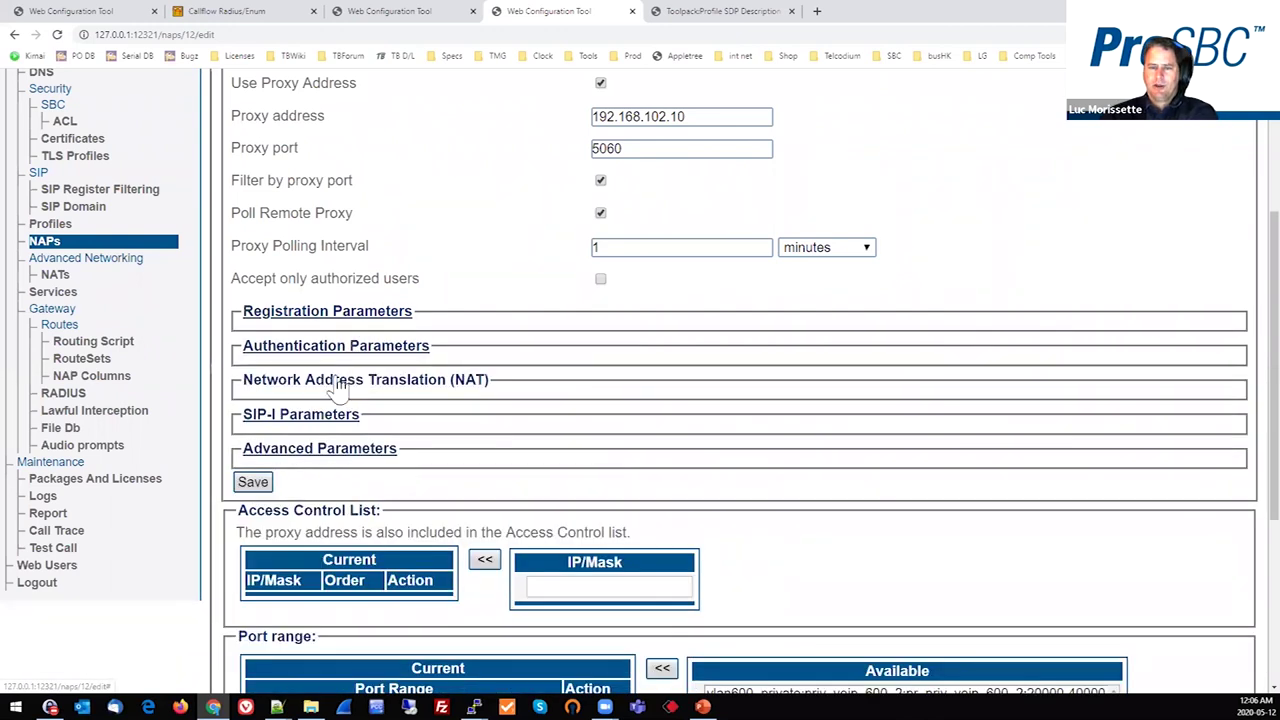
Step: Expand the NAT section and view the Local NAT Method for RTP choices, leaving No NAT
left_click(340, 382)
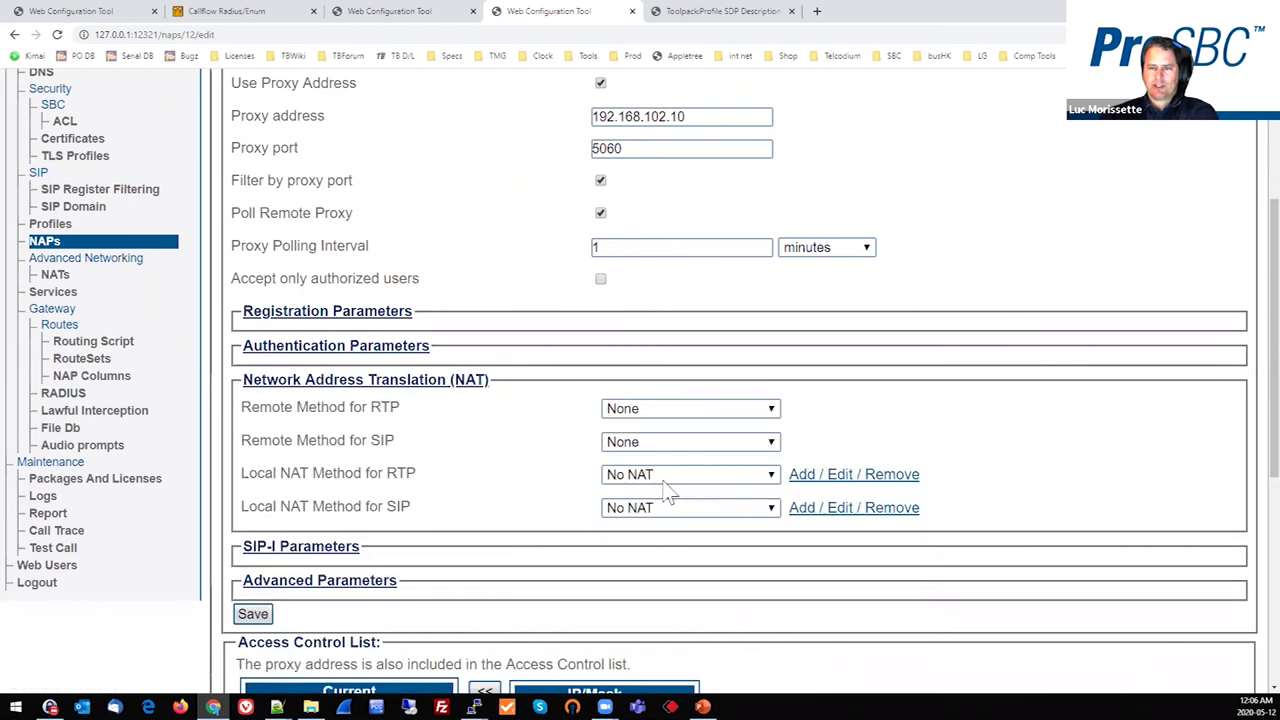
left_click(771, 479)
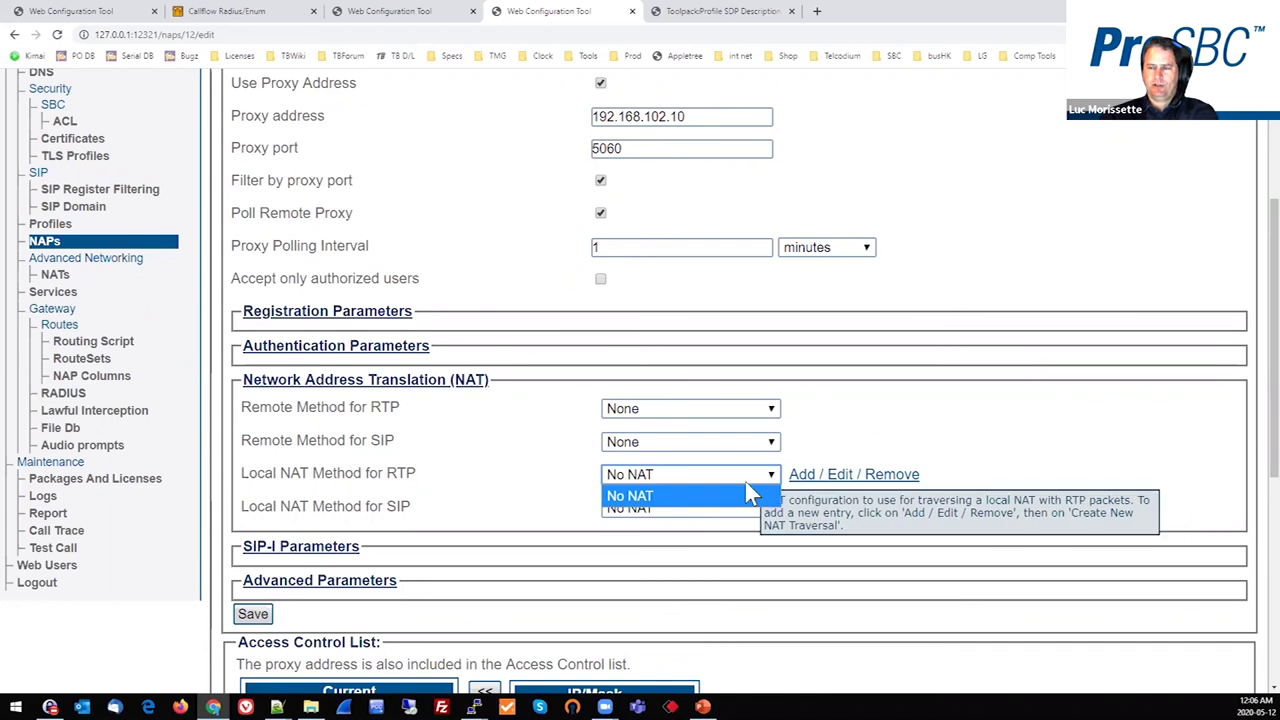
left_click(841, 448)
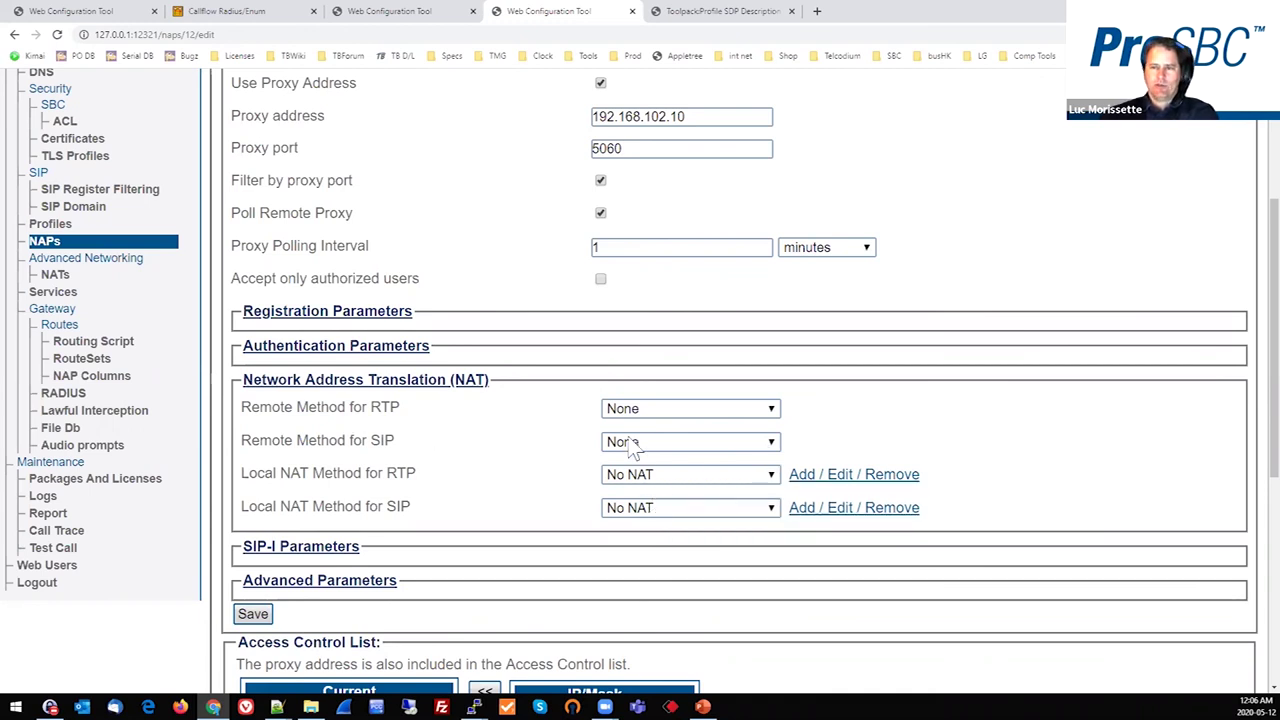
Step: Open the NATs page in a new tab and bring up the new NAT traversal form
right_click(60, 279)
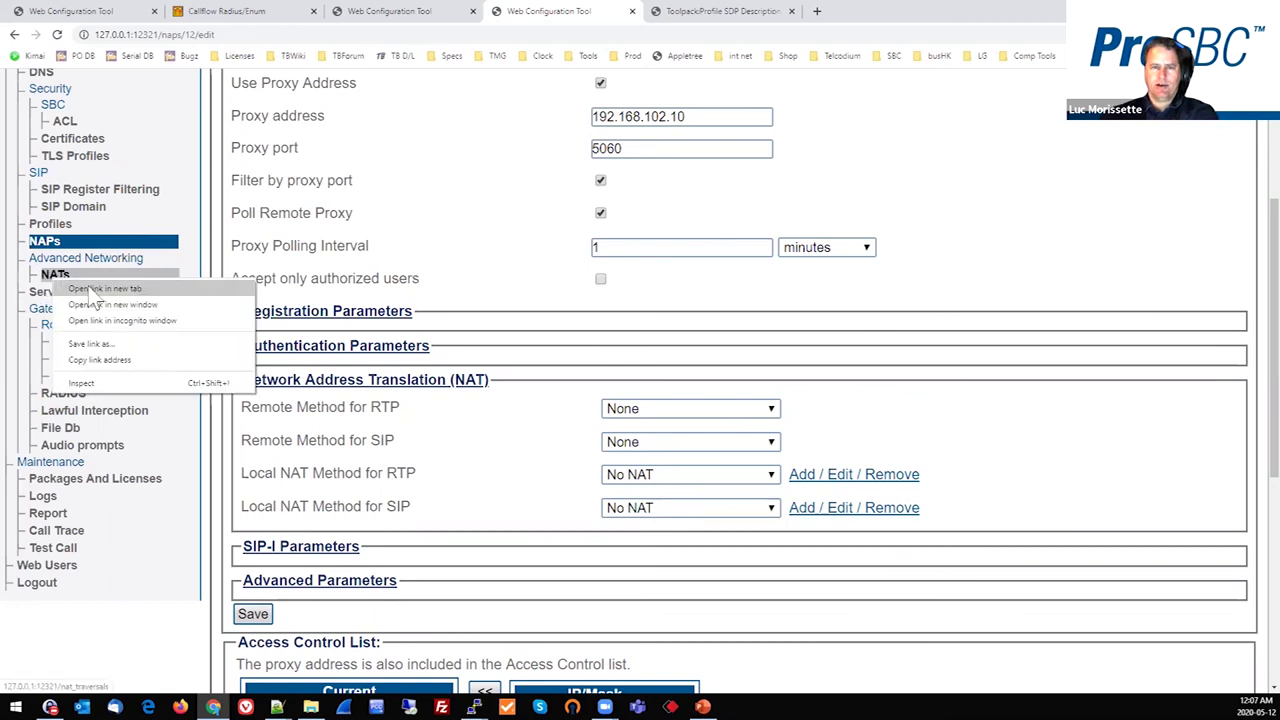
left_click(90, 289)
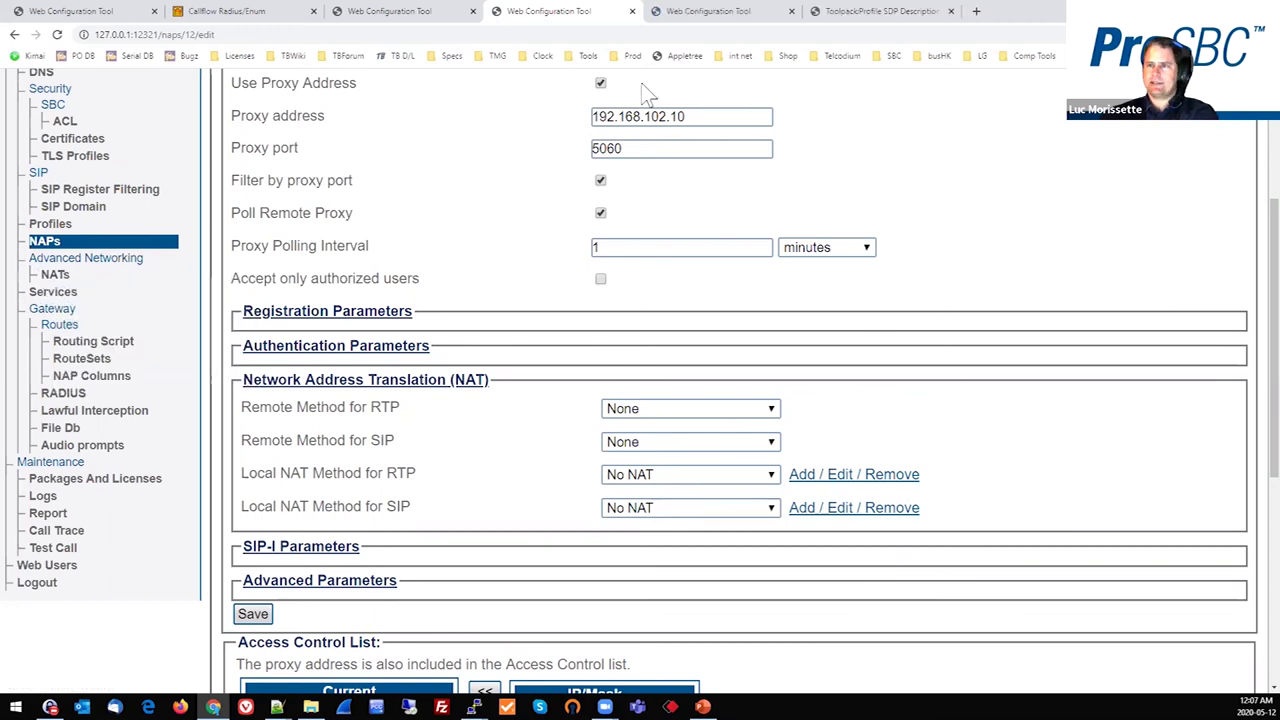
left_click(712, 16)
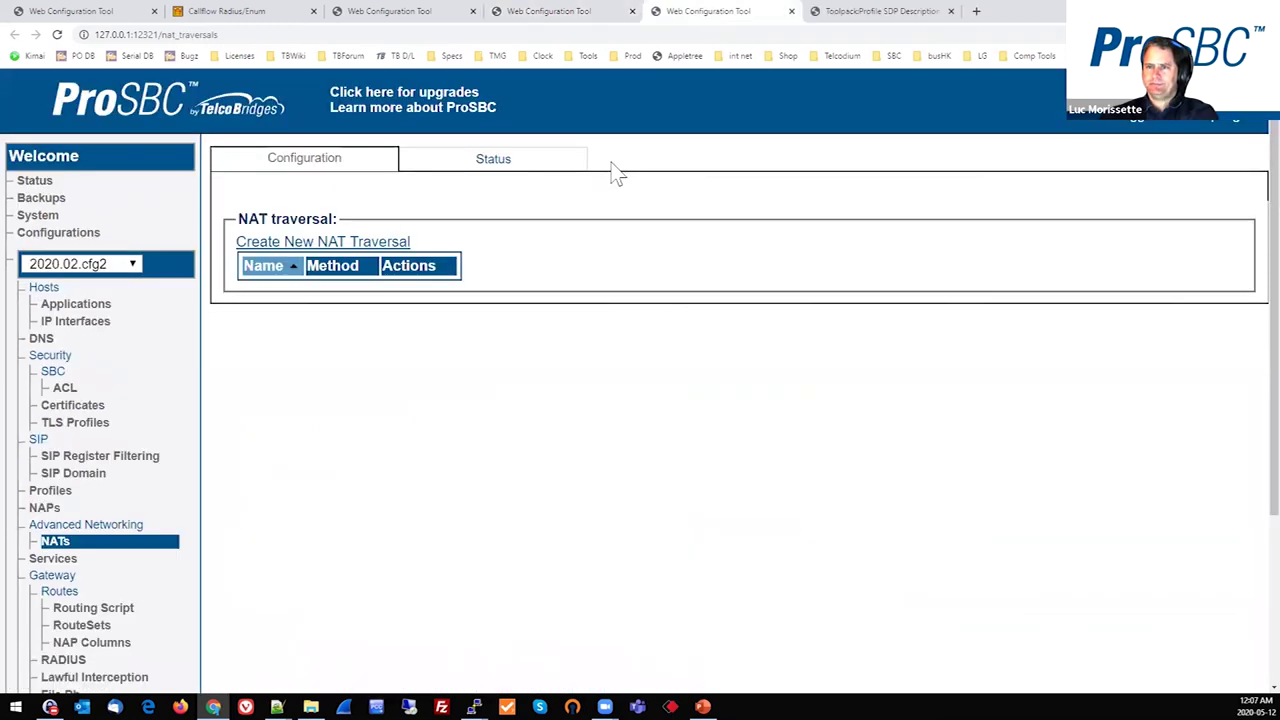
left_click(330, 242)
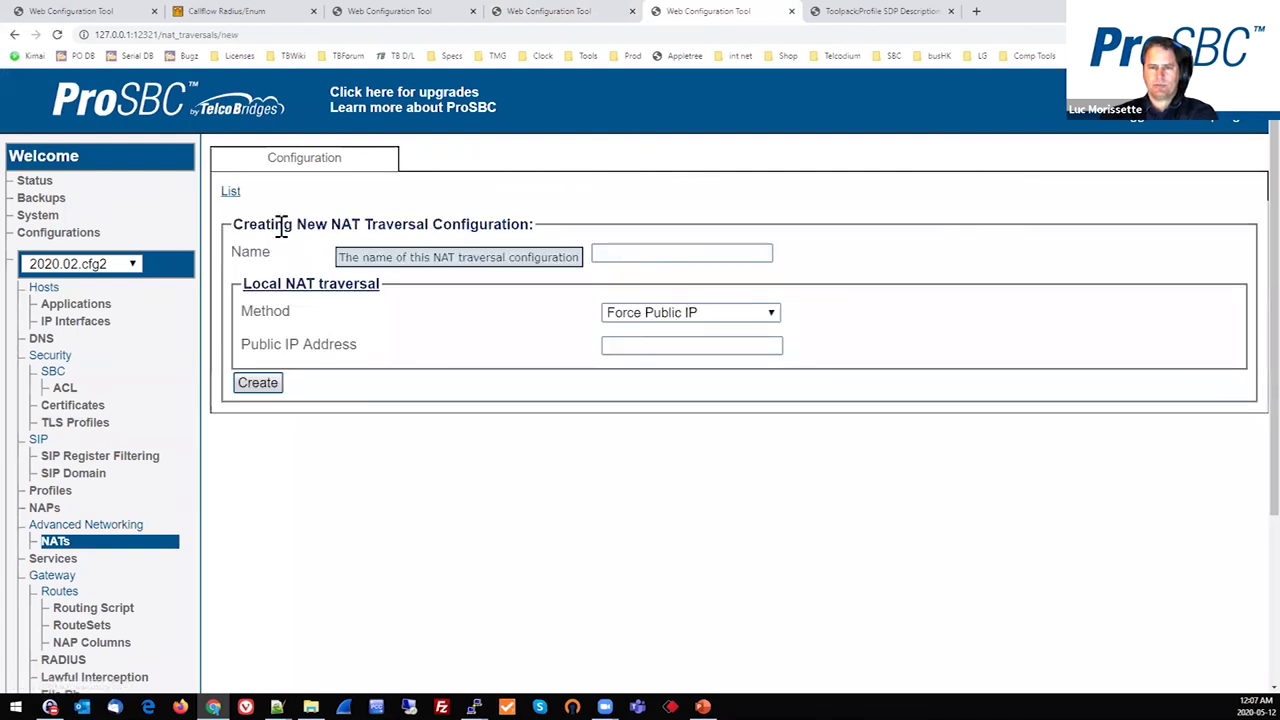
key("alt+Left")
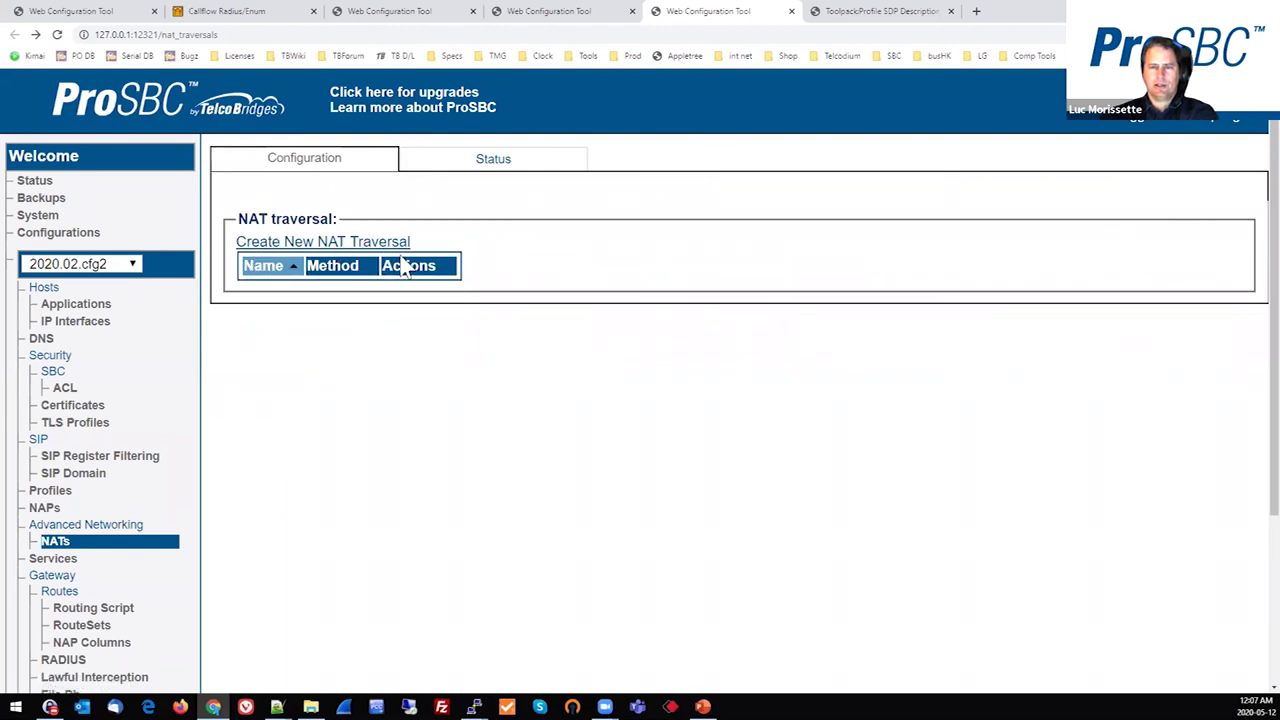
left_click(398, 245)
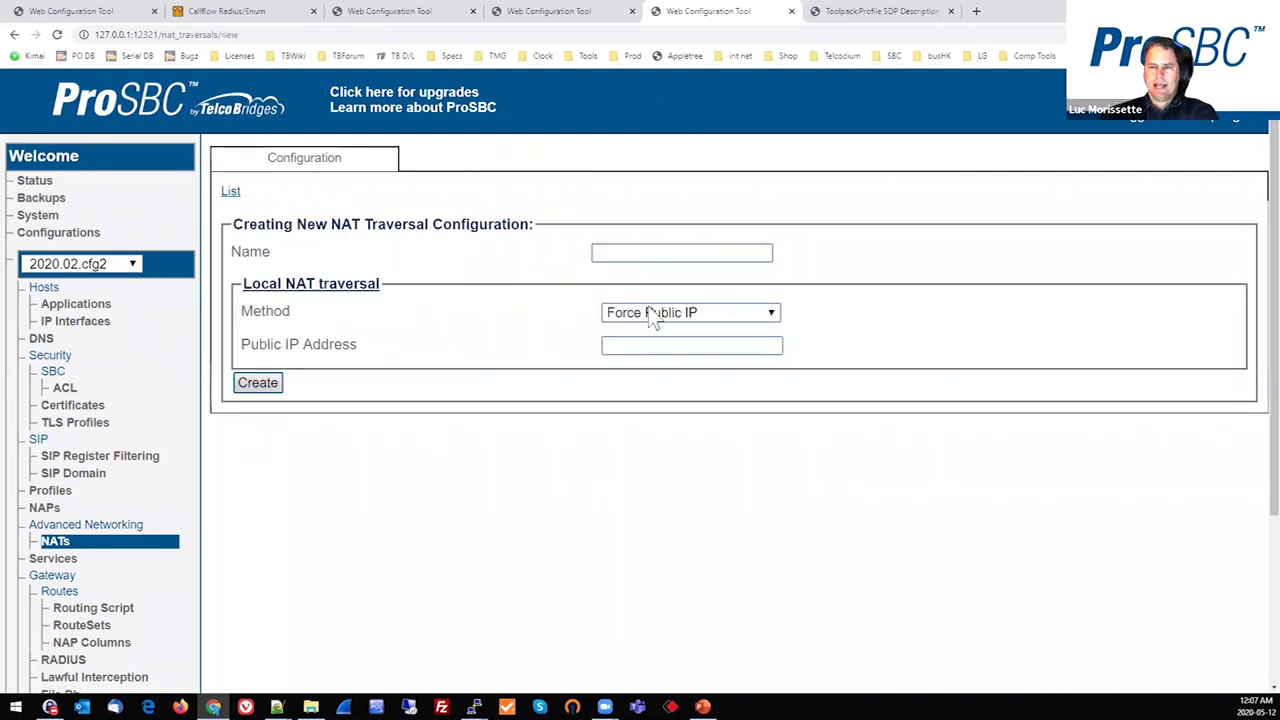
Step: Create NAT traversal NAT_1 using Force Public IP with public address 190.196.32.66
left_click(737, 315)
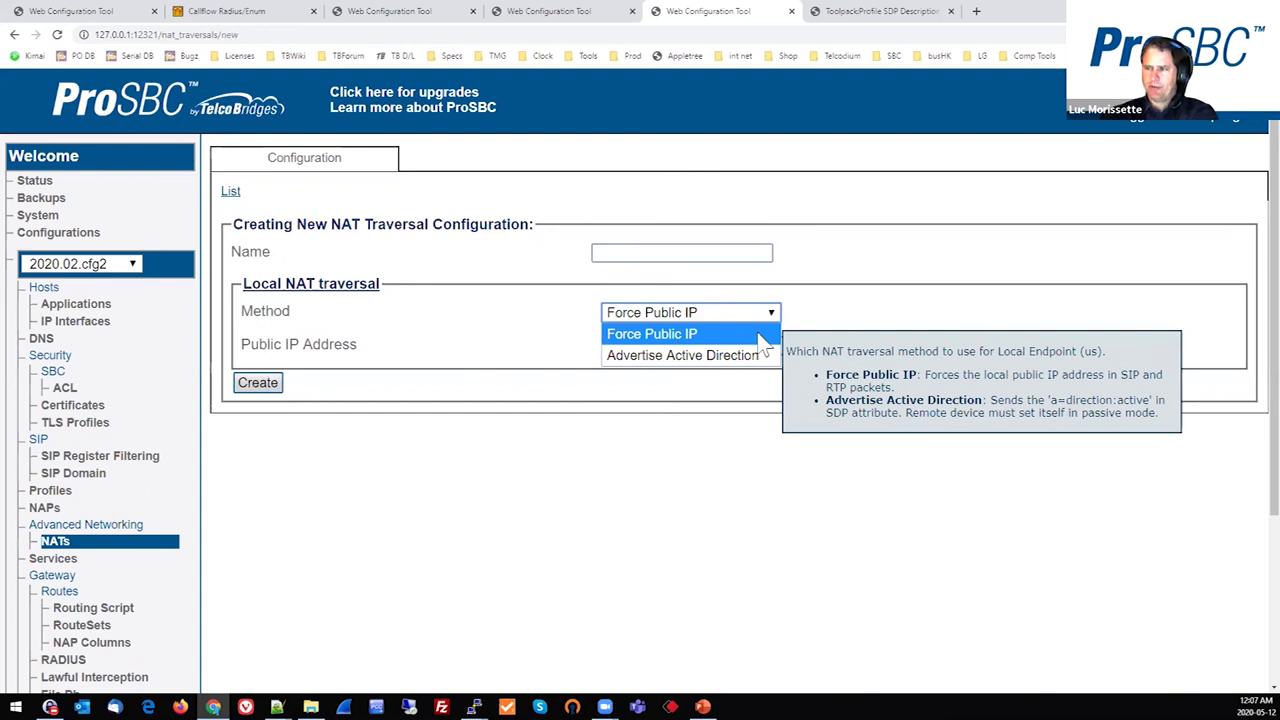
left_click(760, 336)
left_click(712, 346)
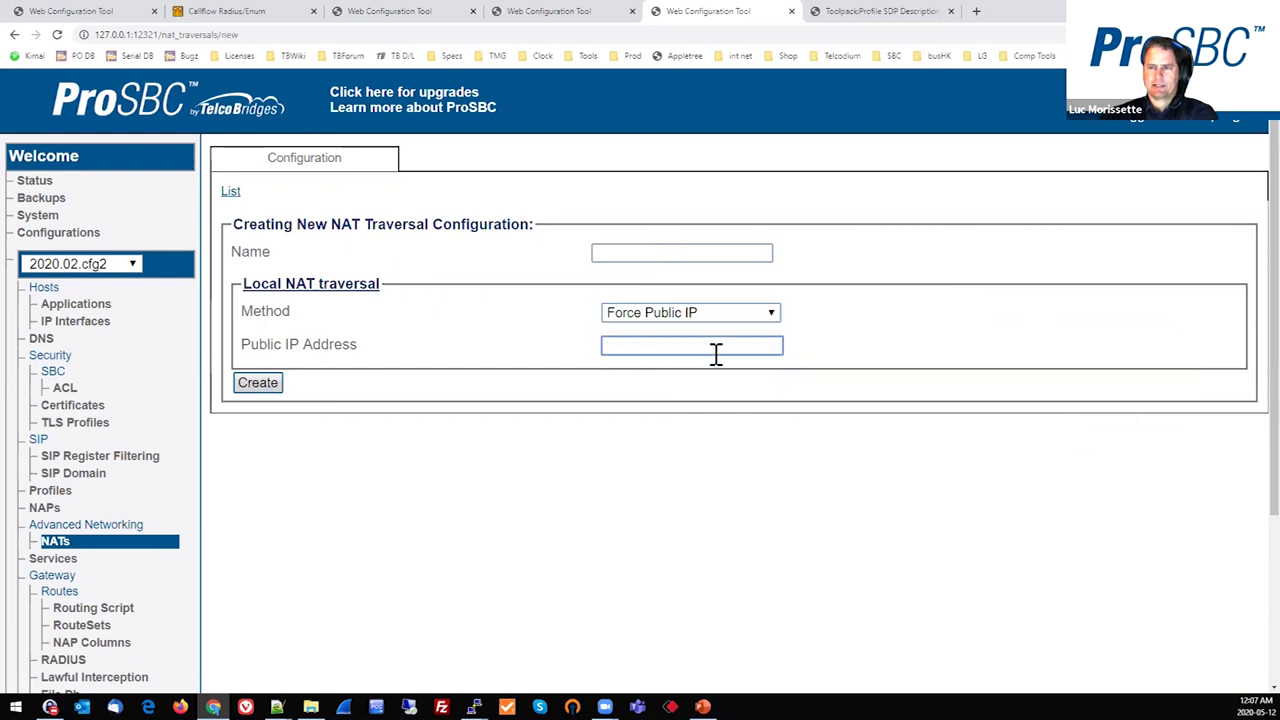
left_click(642, 373)
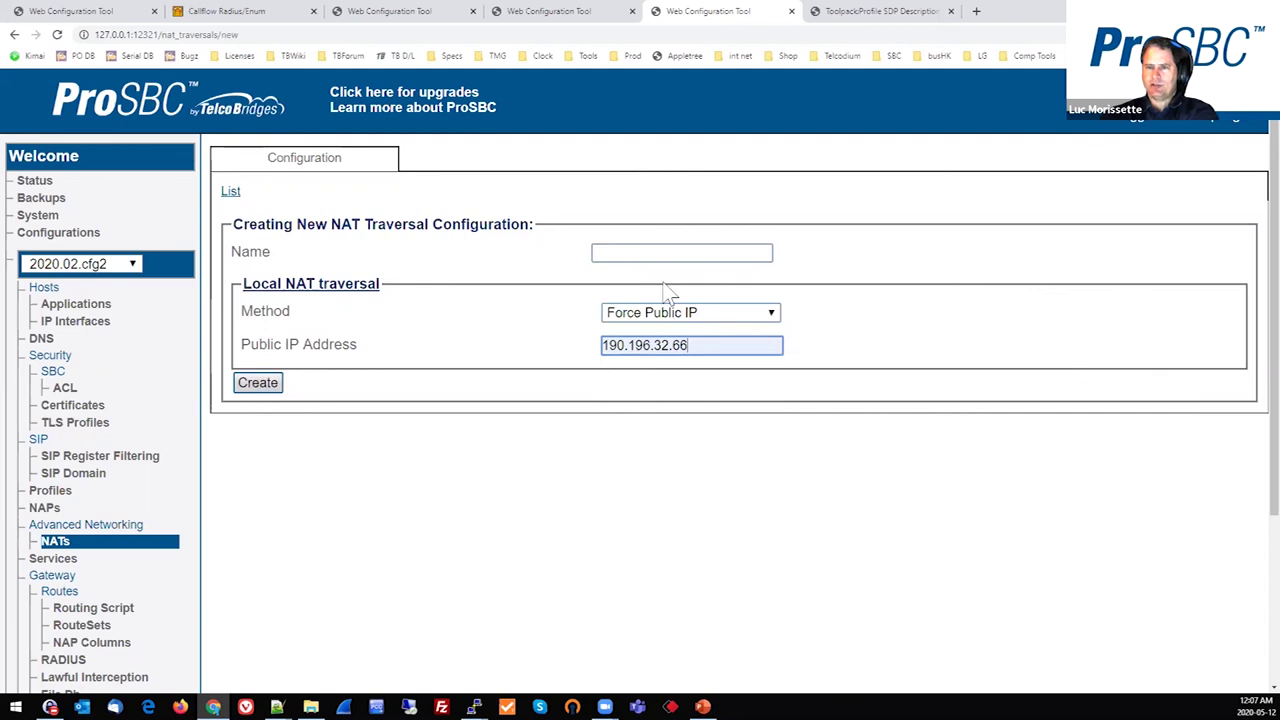
left_click(640, 253)
left_click(622, 282)
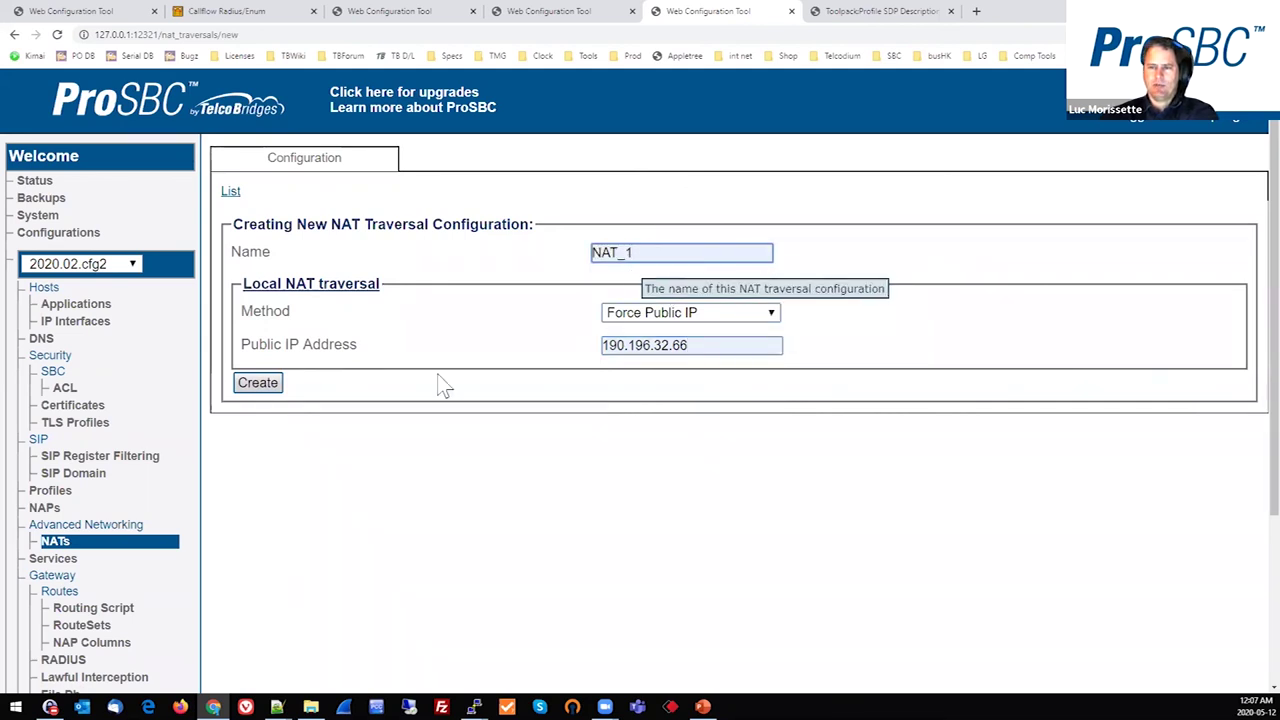
left_click(266, 387)
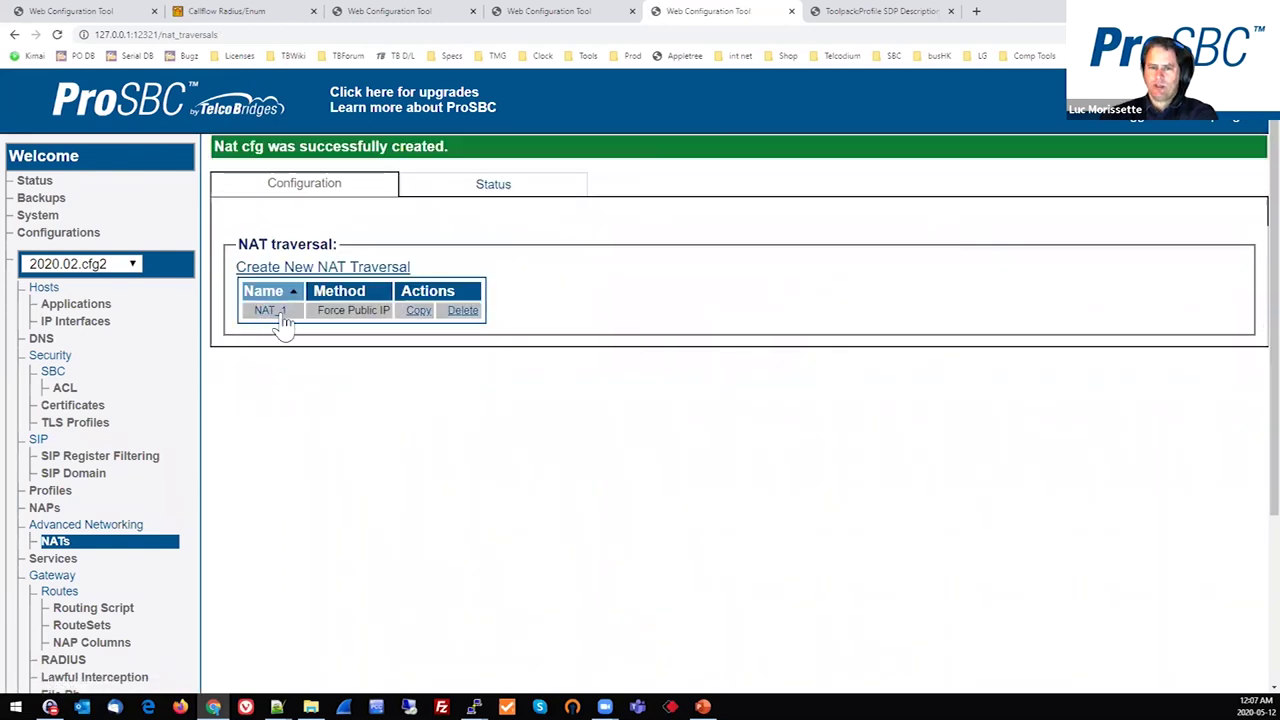
Step: Reload the NAP page, expand NAT, and set both RTP and SIP local NAT methods to NAT_1
left_click(565, 15)
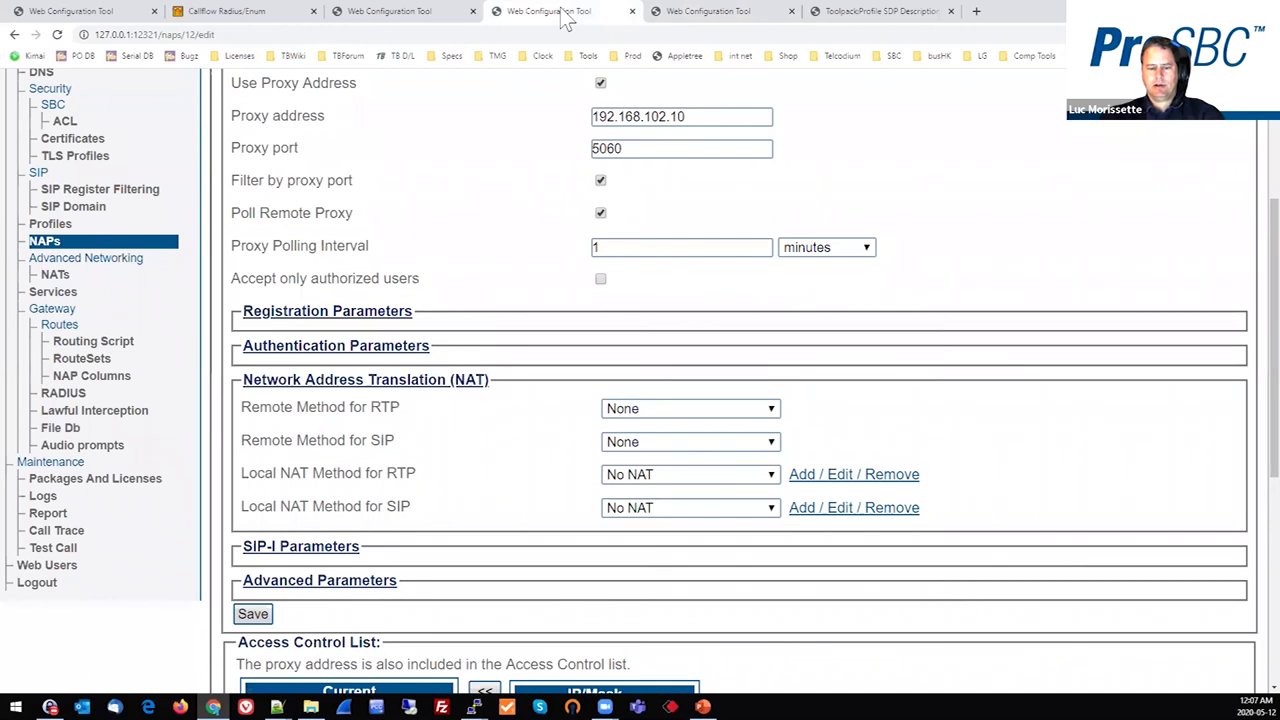
key("F5")
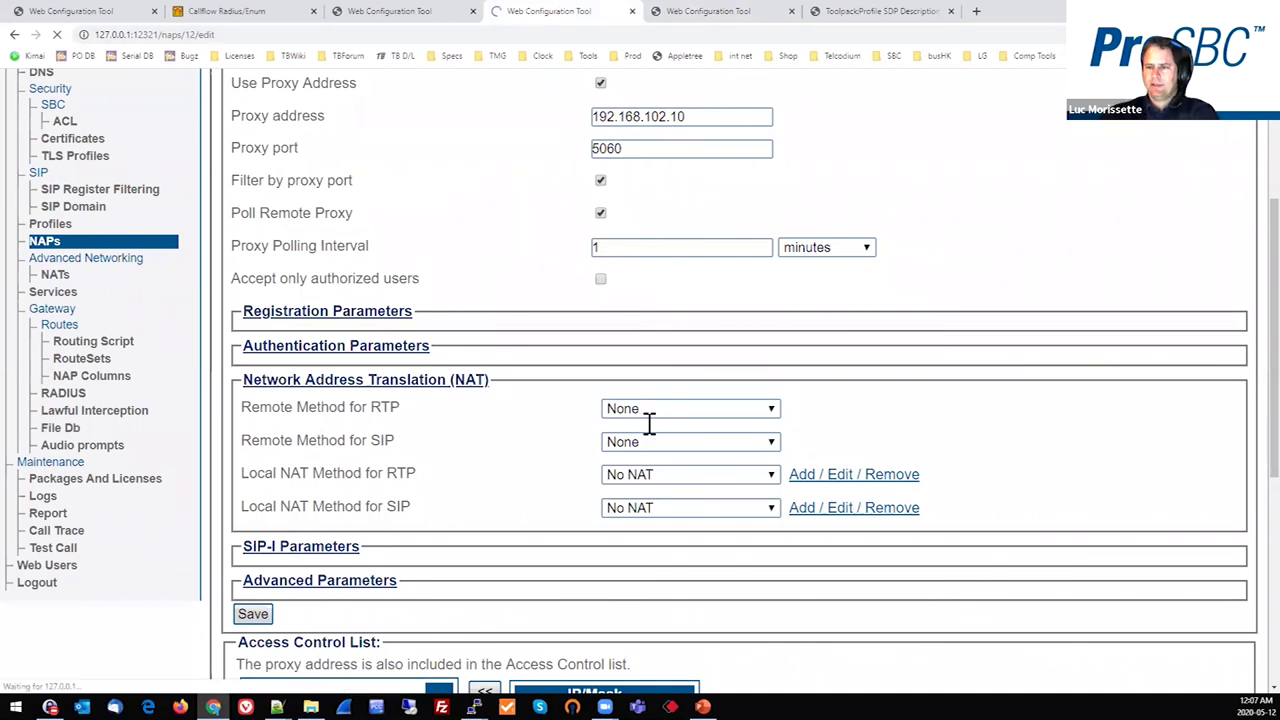
scroll(645, 463, "down", 5)
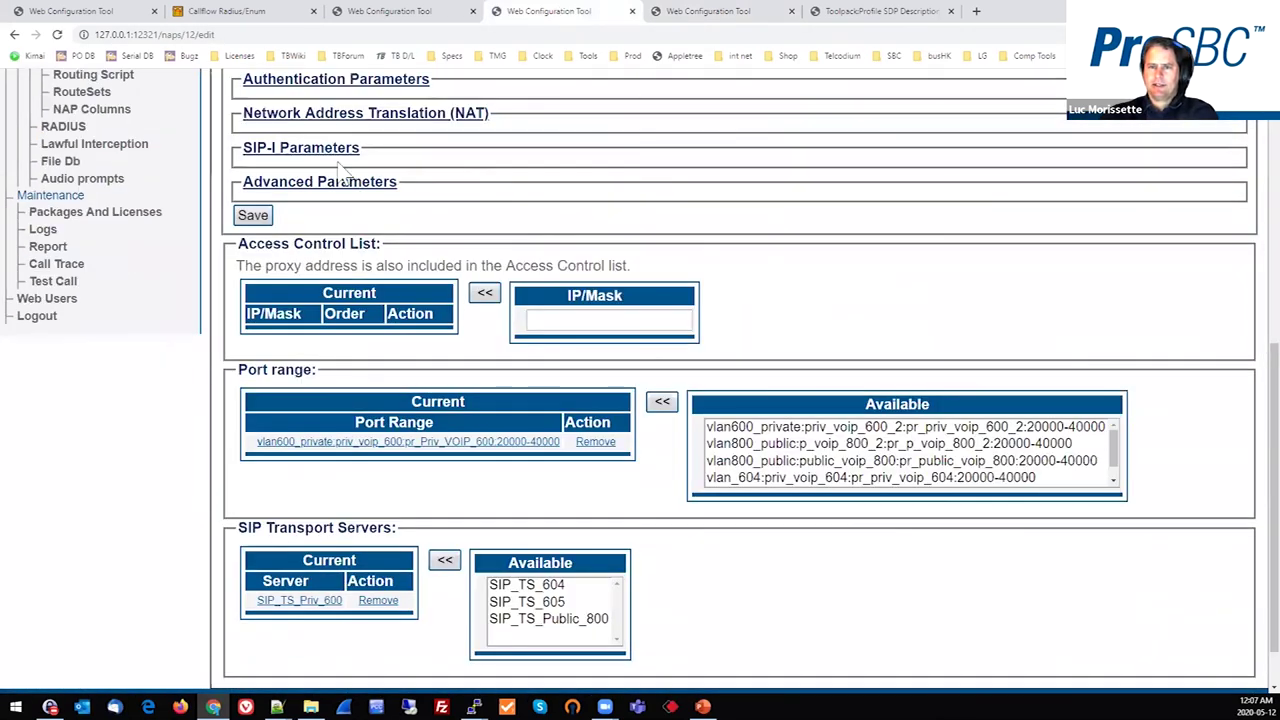
left_click(356, 119)
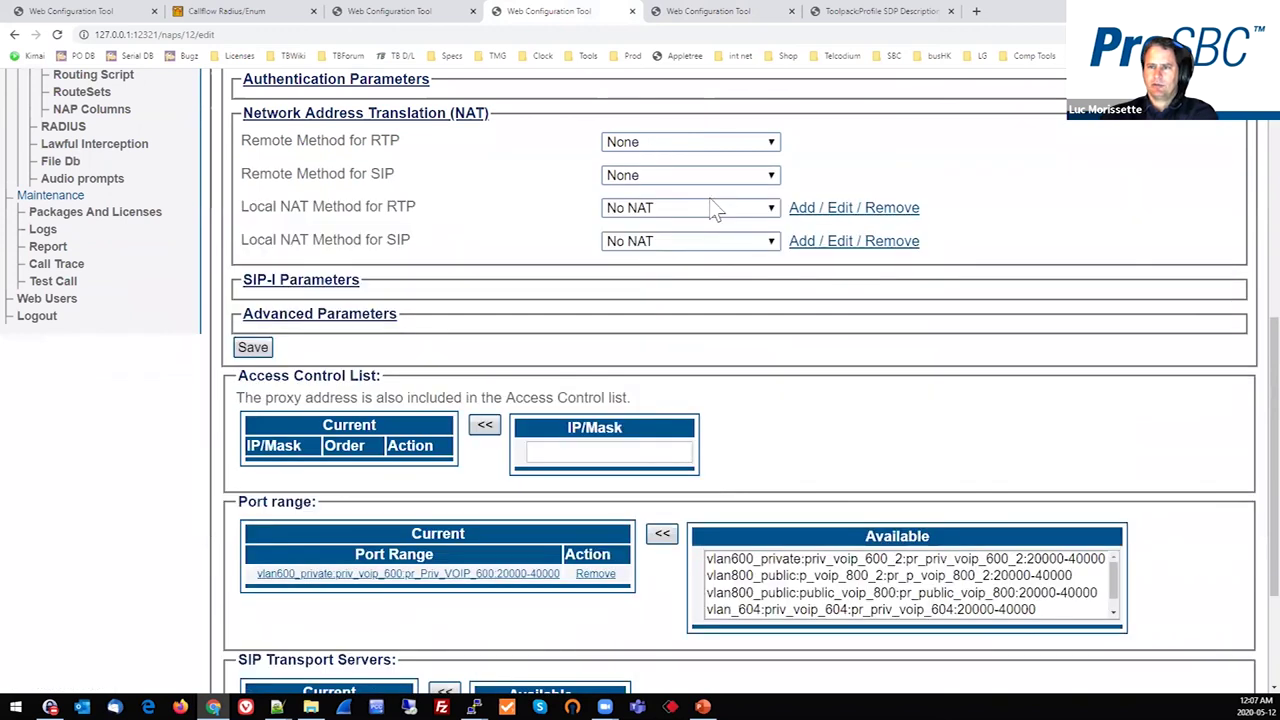
left_click(690, 208)
left_click(643, 229)
left_click(645, 212)
left_click(630, 251)
scroll(645, 330, "up", 1)
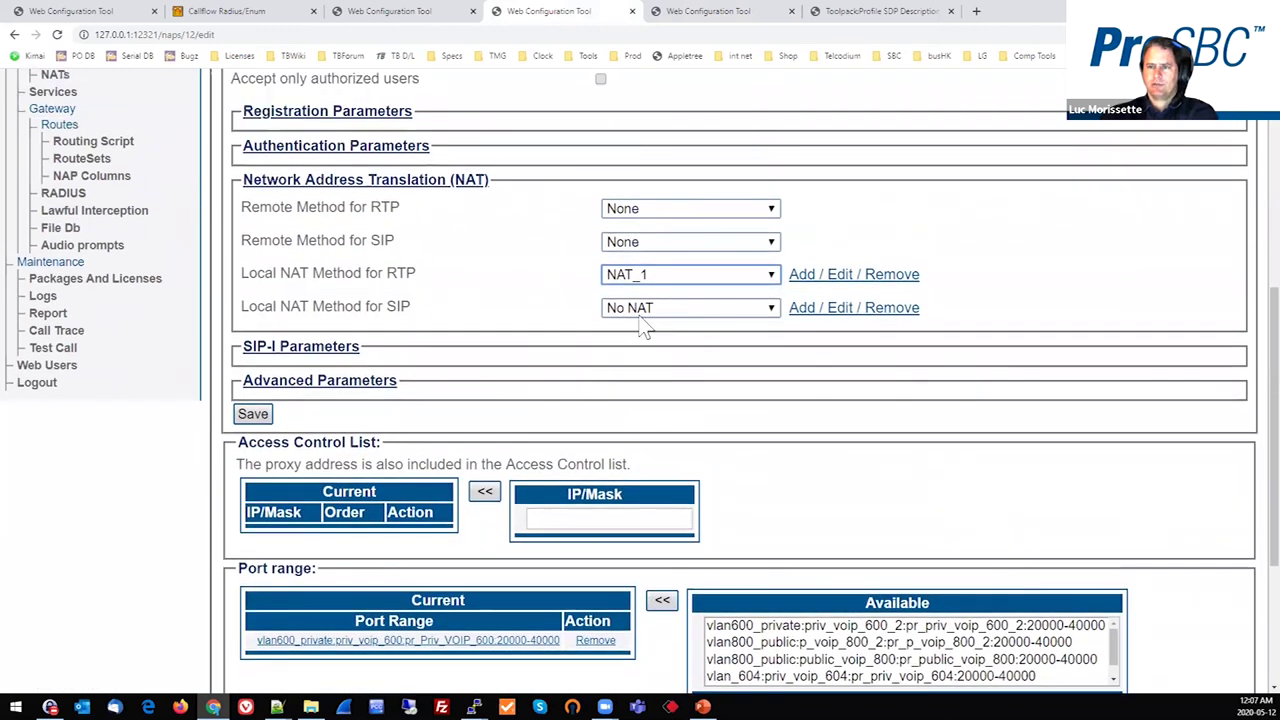
left_click(640, 312)
left_click(625, 350)
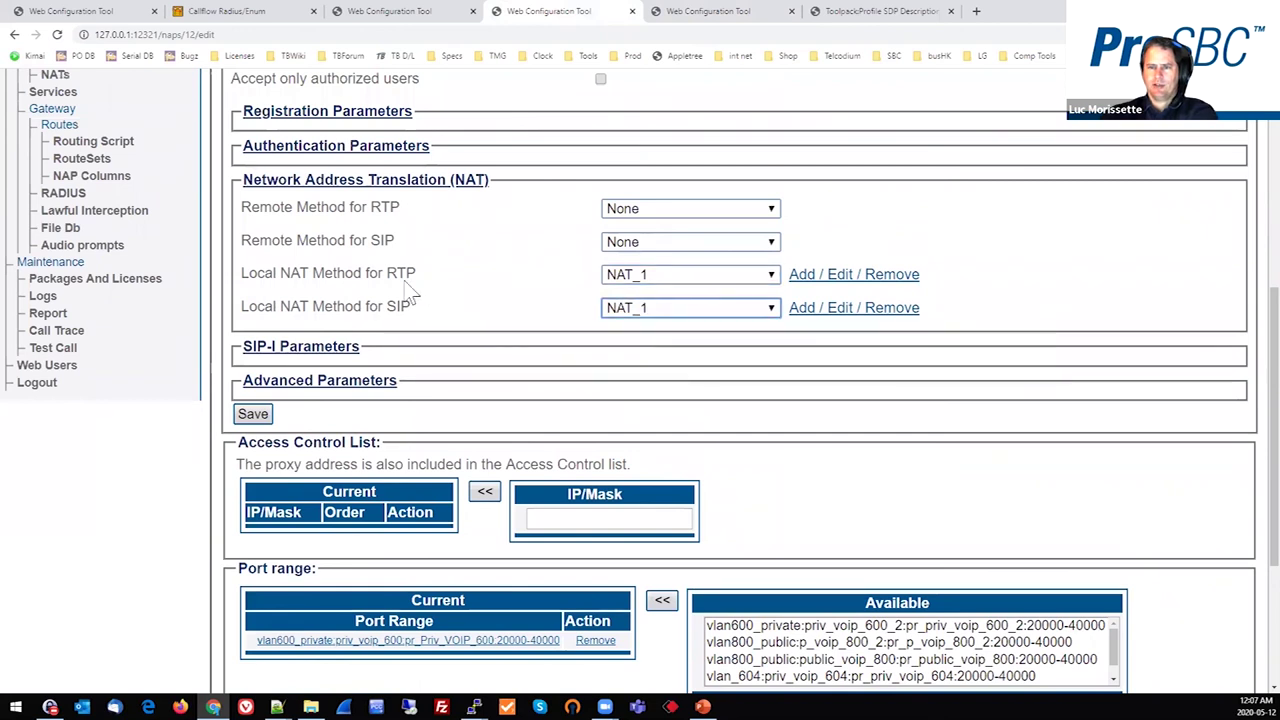
Step: Compare the RTP and SIP labels, then set both local NAT methods back to No NAT
double_click(400, 276)
left_click(428, 310)
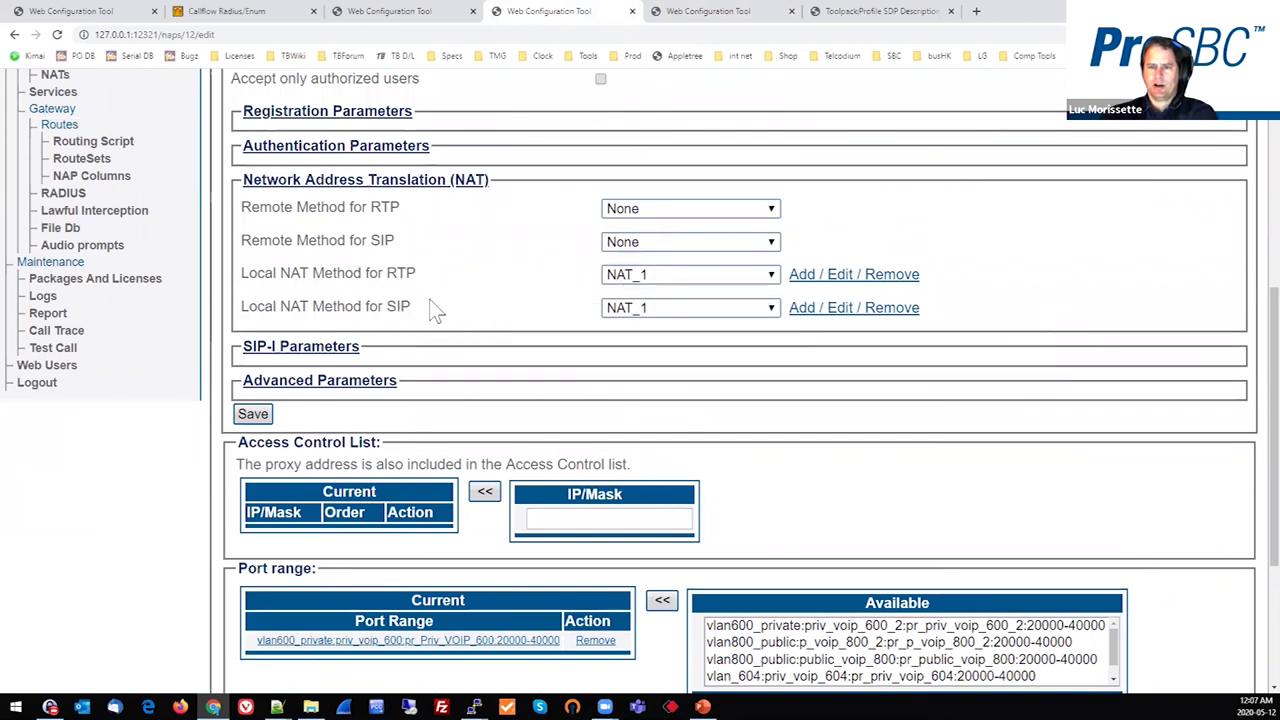
double_click(400, 274)
left_click_drag(397, 308, 411, 308)
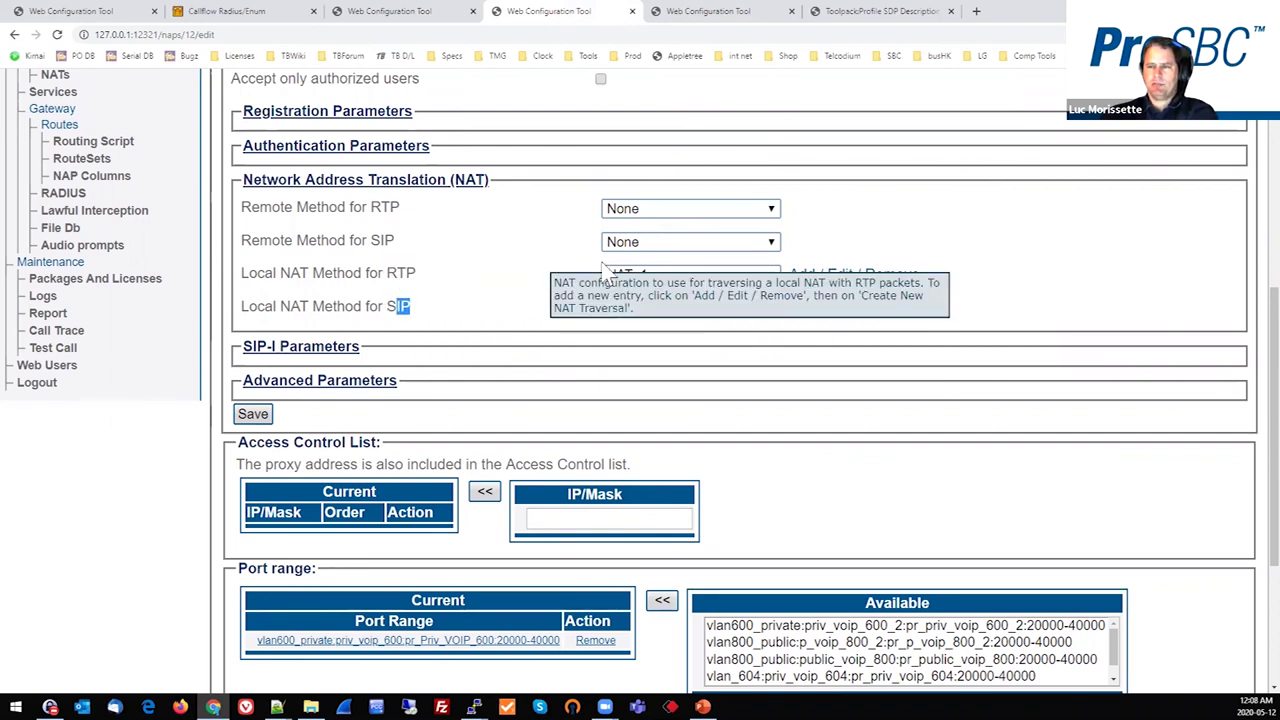
left_click(685, 276)
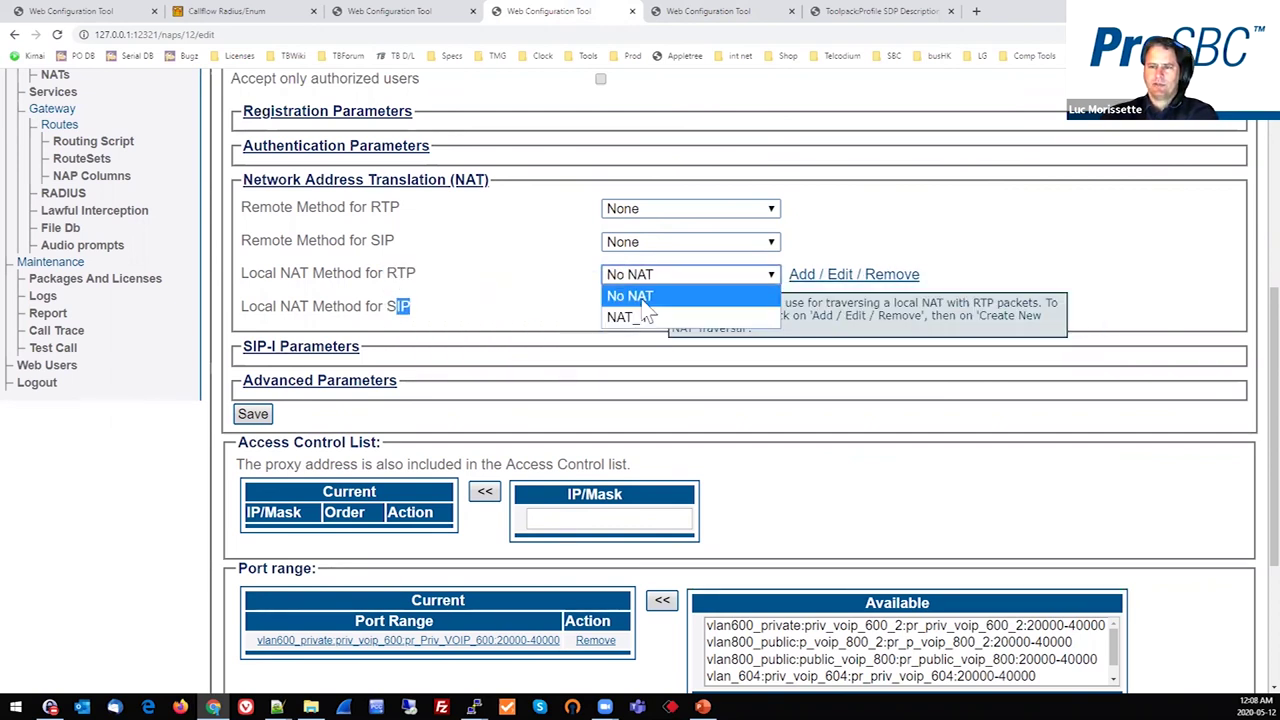
left_click(645, 292)
left_click(634, 314)
left_click(634, 322)
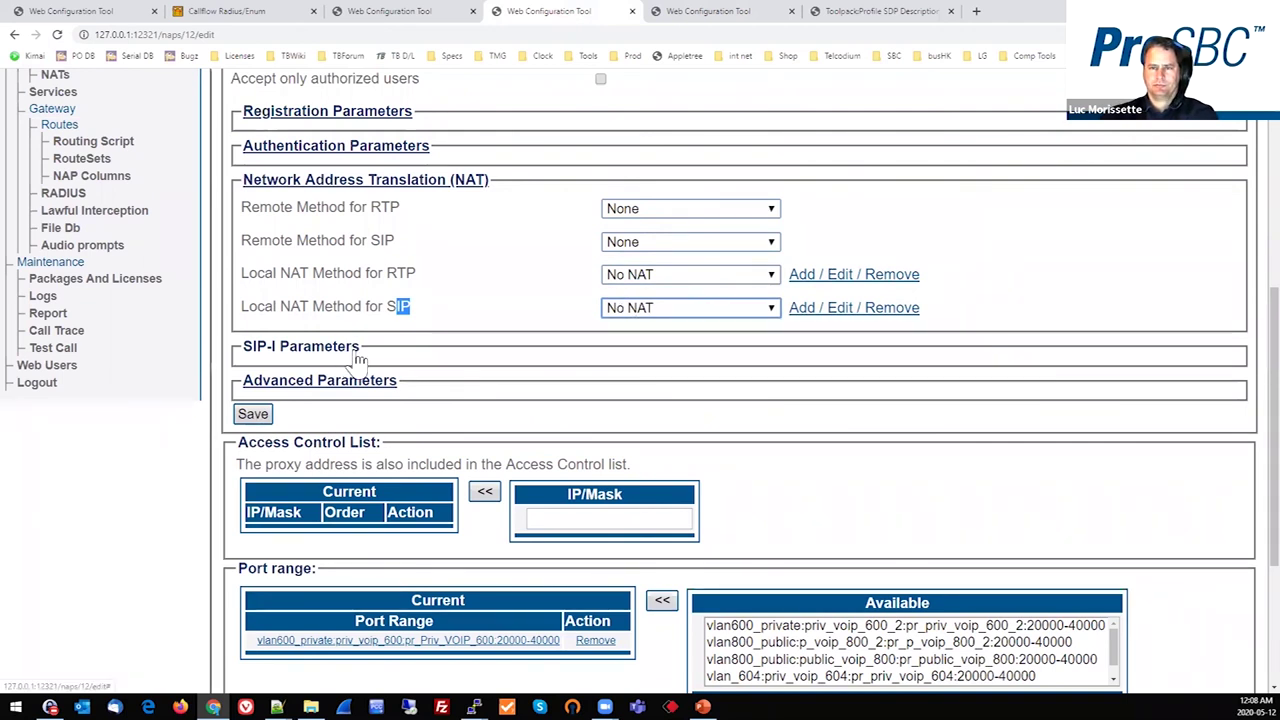
left_click(736, 213)
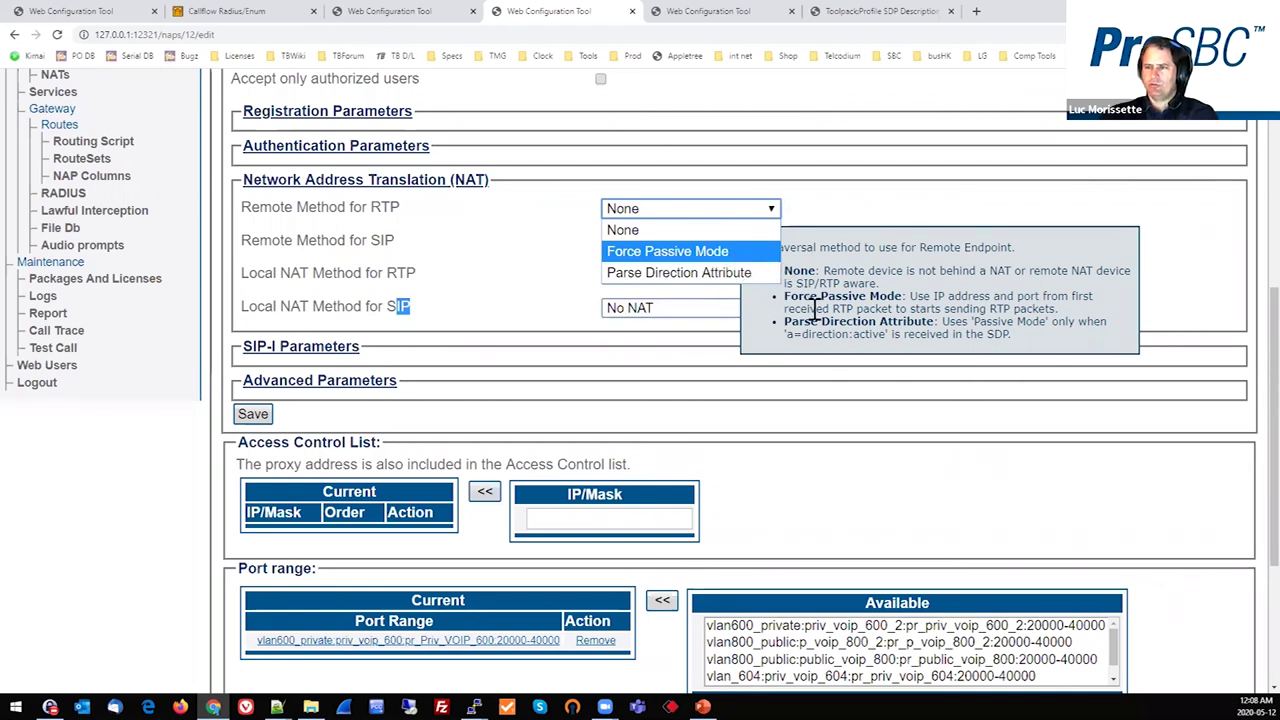
left_click(768, 244)
left_click(768, 244)
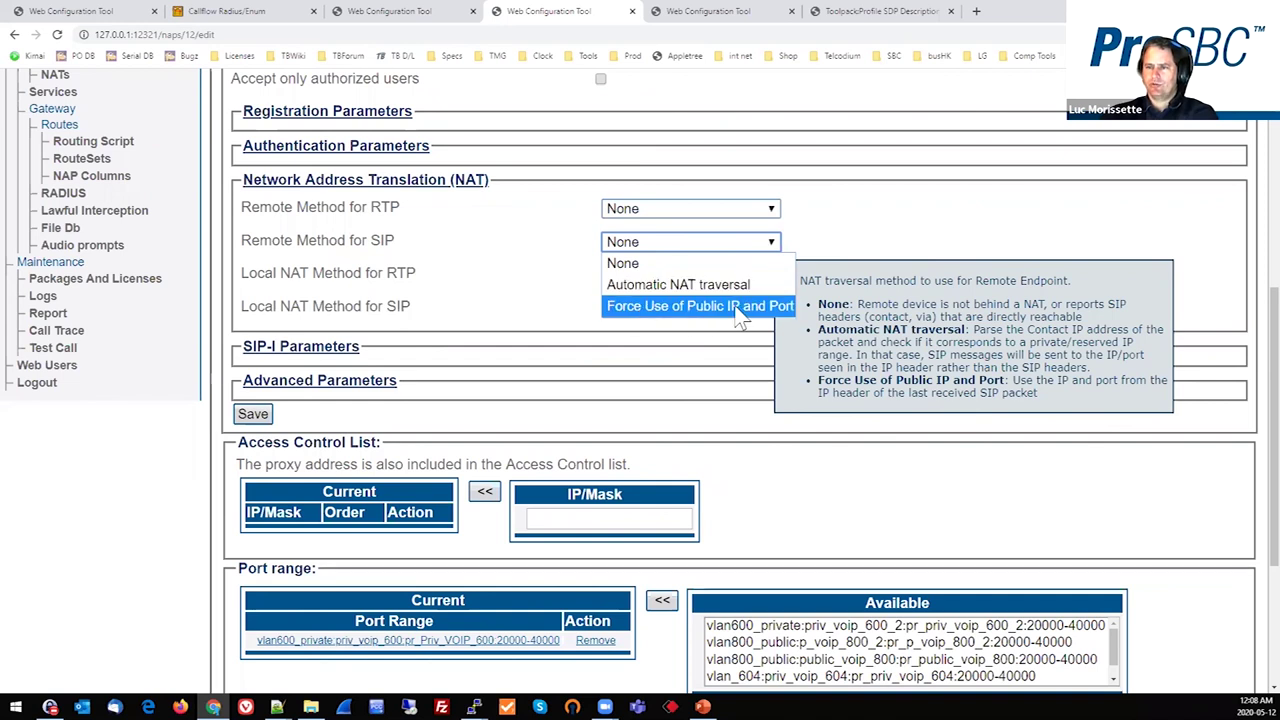
left_click(786, 243)
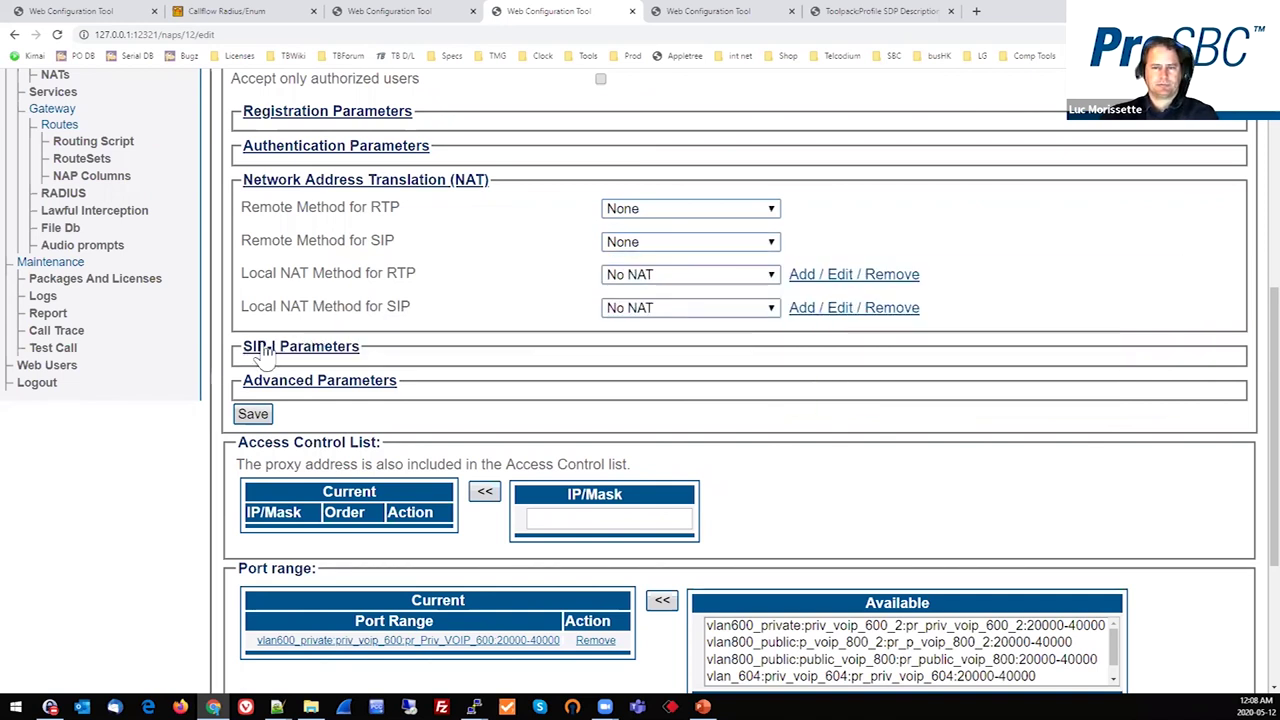
Step: Collapse the NAP's Network Address Translation (NAT) section and expand its SIP-I Parameters section
left_click(292, 185)
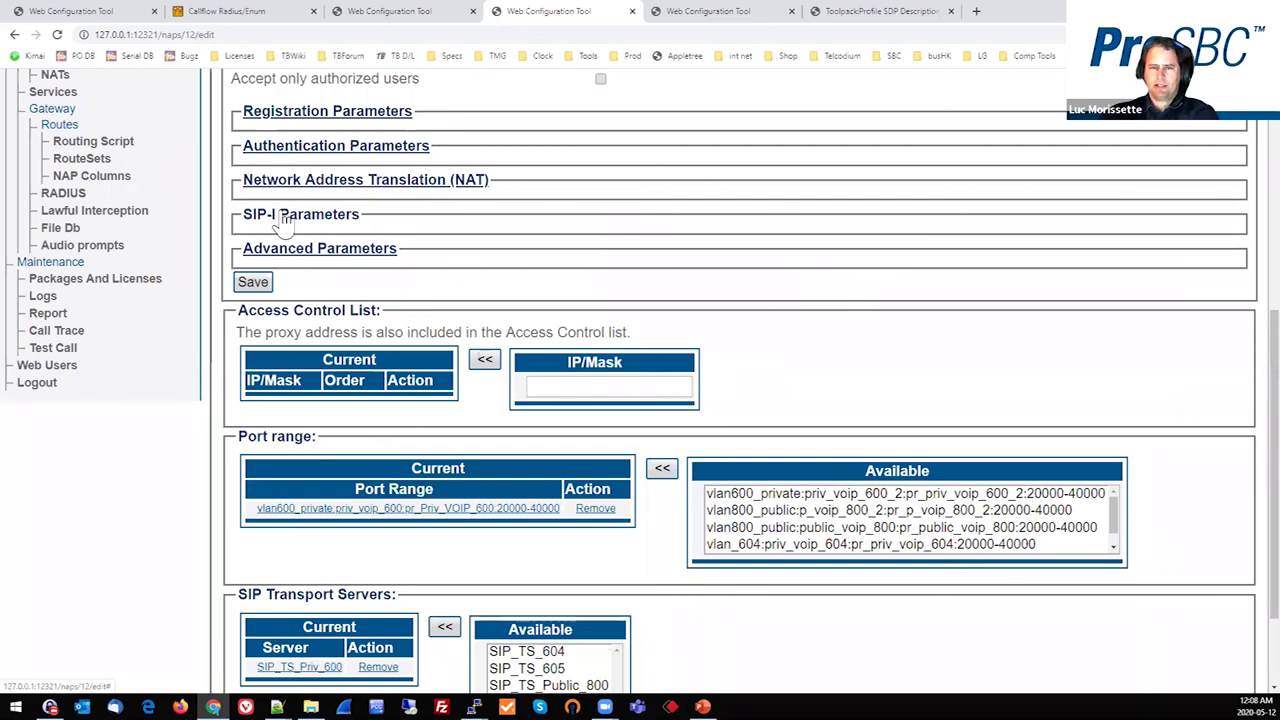
left_click(288, 218)
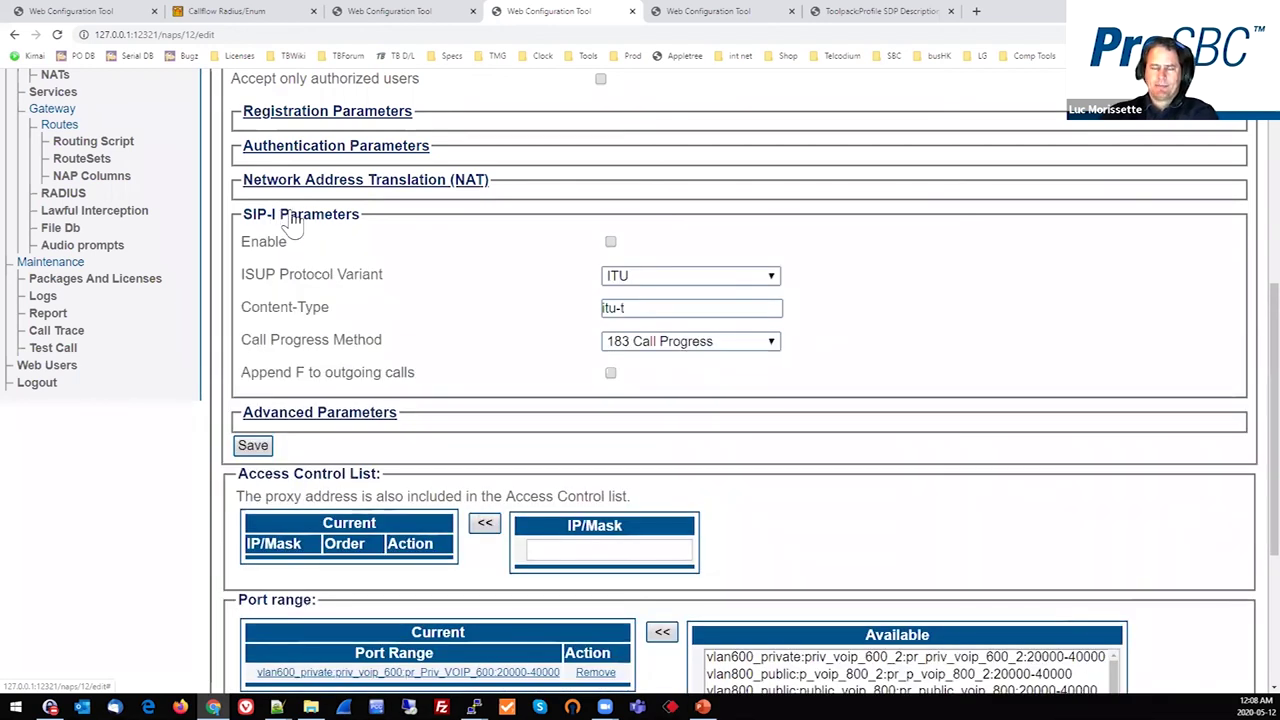
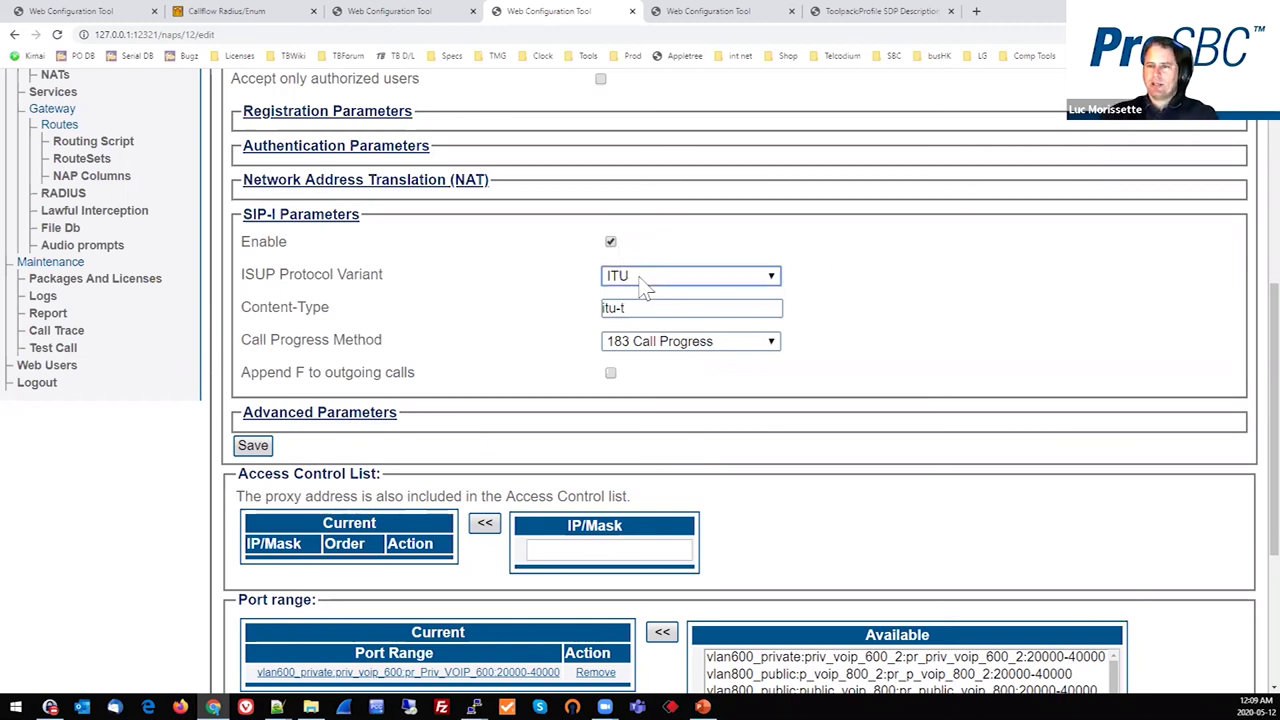
Step: Keep ITU as the ISUP variant and set the Content-Type to itu-t
left_click(641, 283)
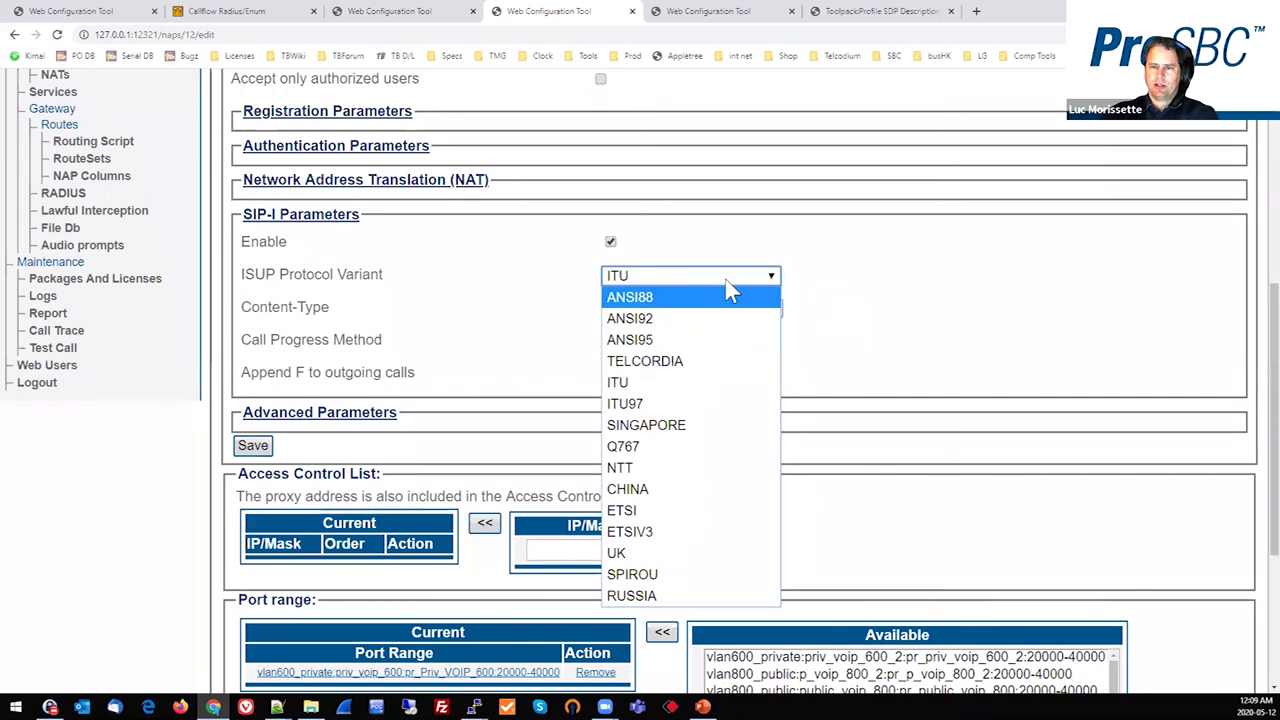
left_click(645, 285)
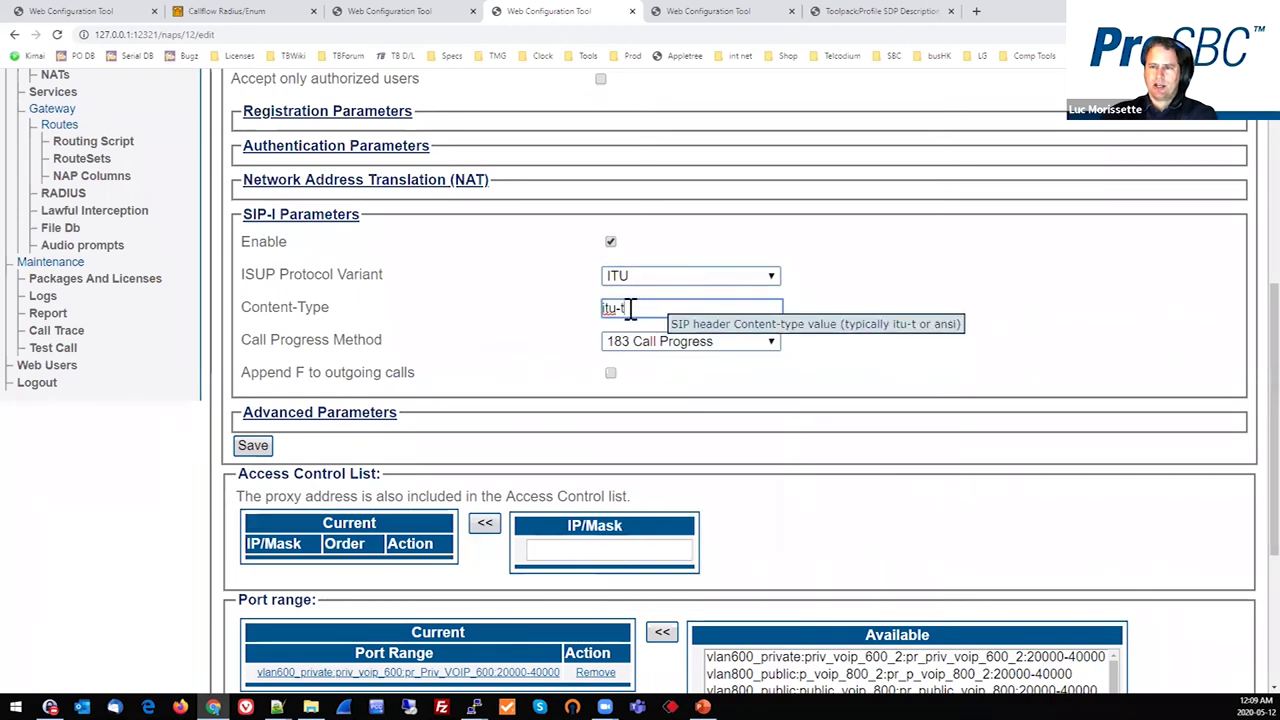
triple_click(657, 308)
left_click(662, 308)
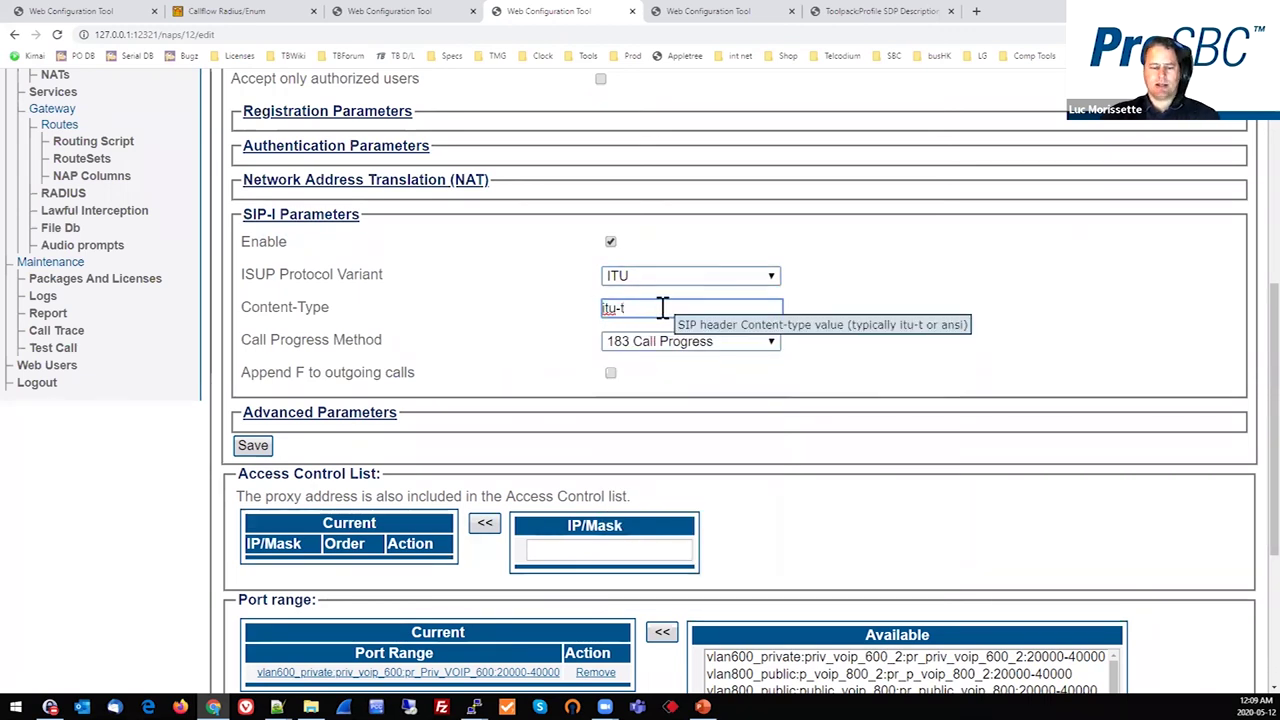
key("BackSpace")
key("BackSpace")
key("BackSpace")
key("BackSpace")
key("BackSpace")
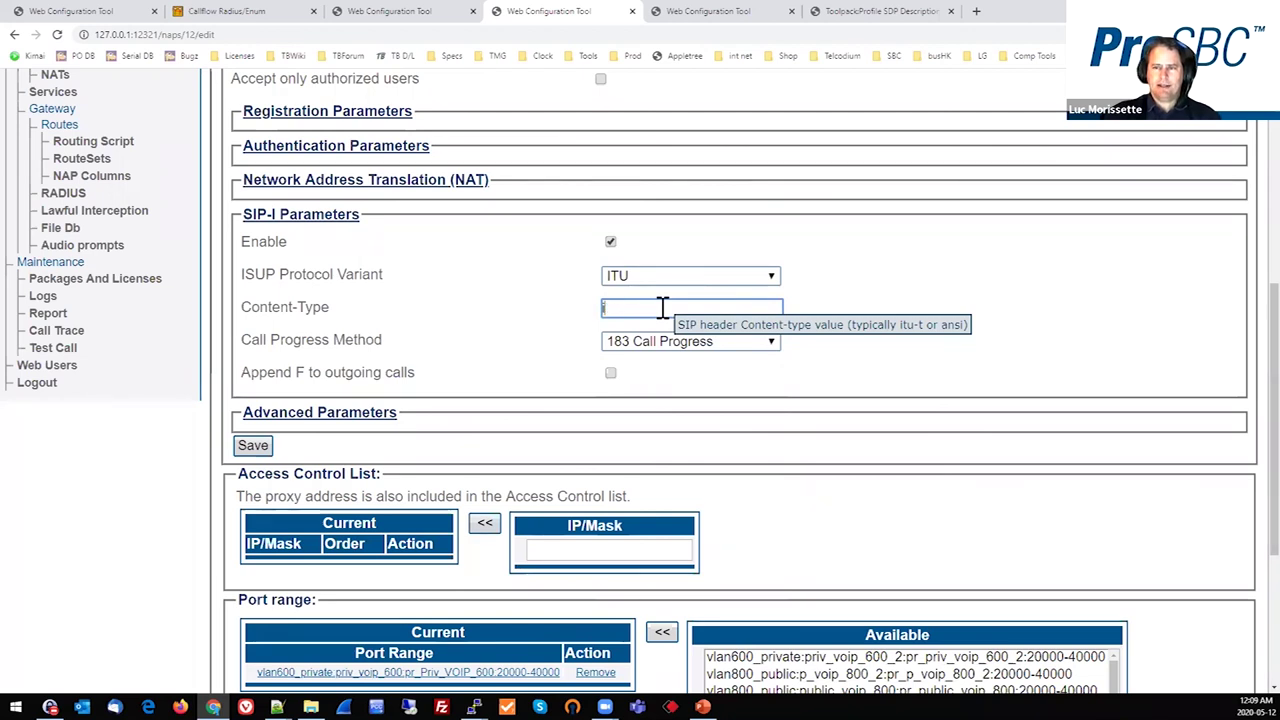
type("ksjdhaksdhjui")
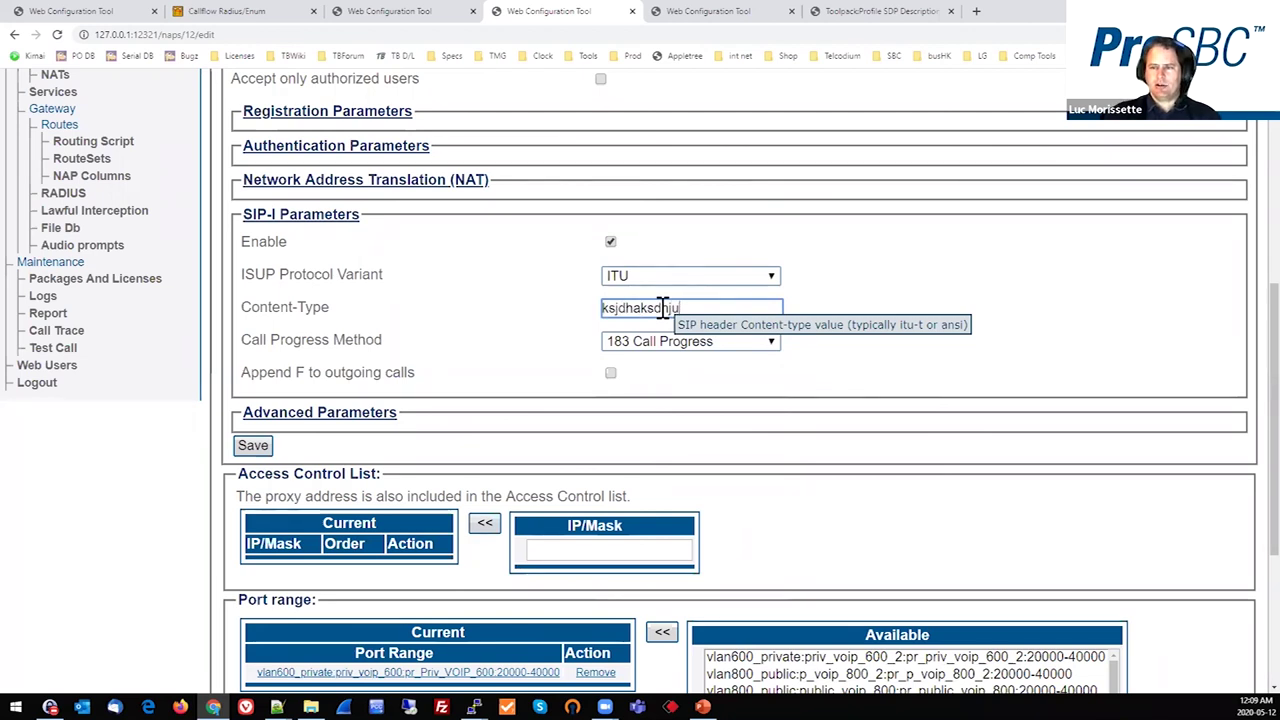
key("BackSpace")
key("BackSpace")
key("BackSpace")
key("BackSpace")
key("BackSpace")
key("BackSpace")
key("BackSpace")
key("BackSpace")
key("BackSpace")
key("BackSpace")
key("BackSpace")
key("BackSpace")
key("BackSpace")
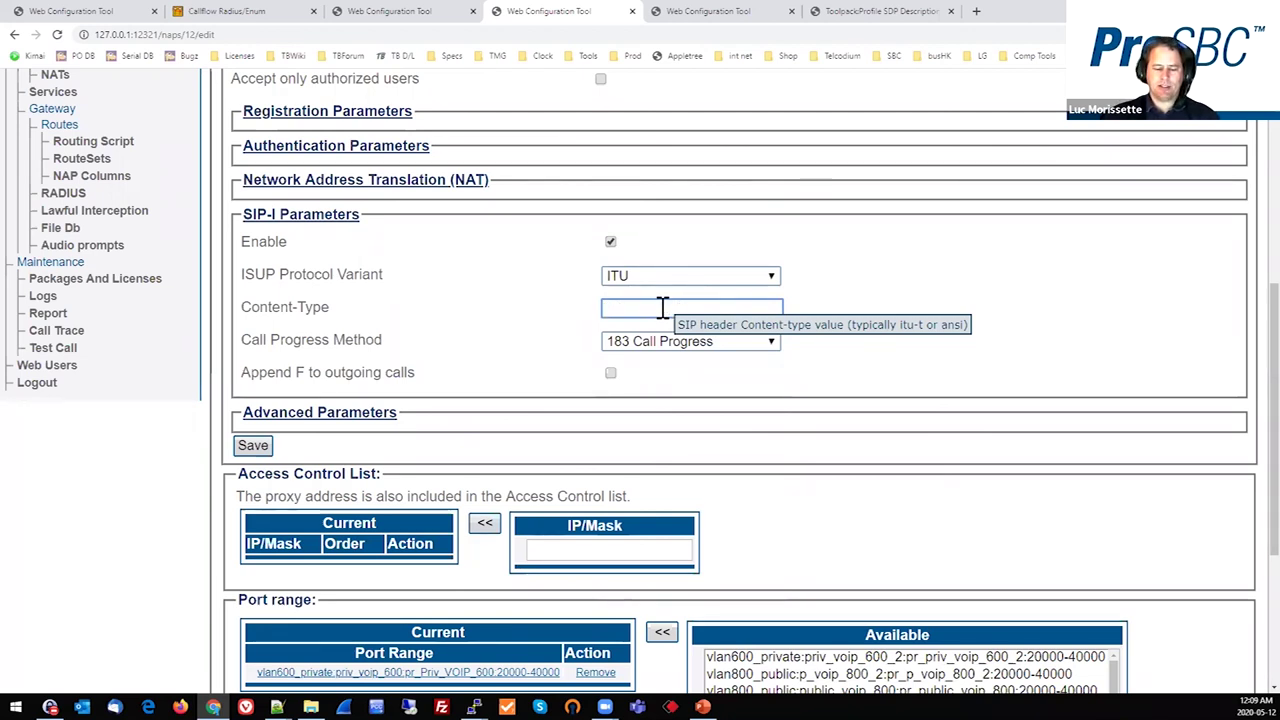
type("itu-")
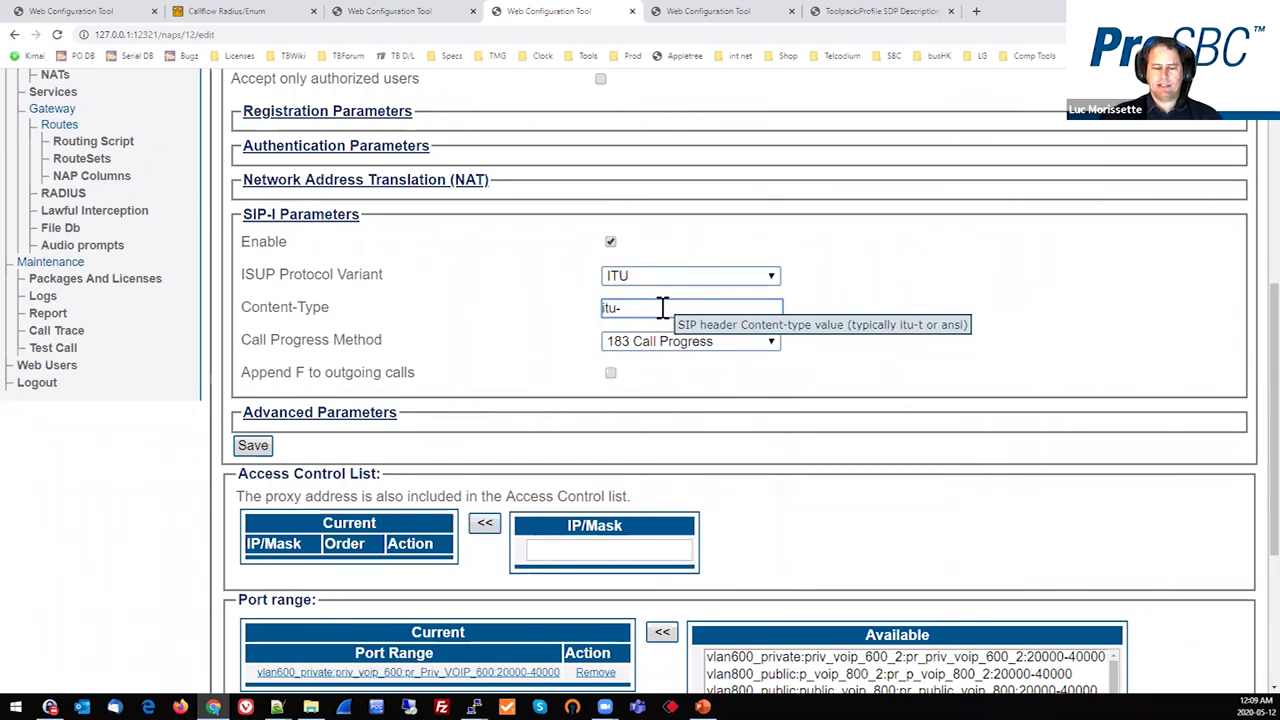
type("t")
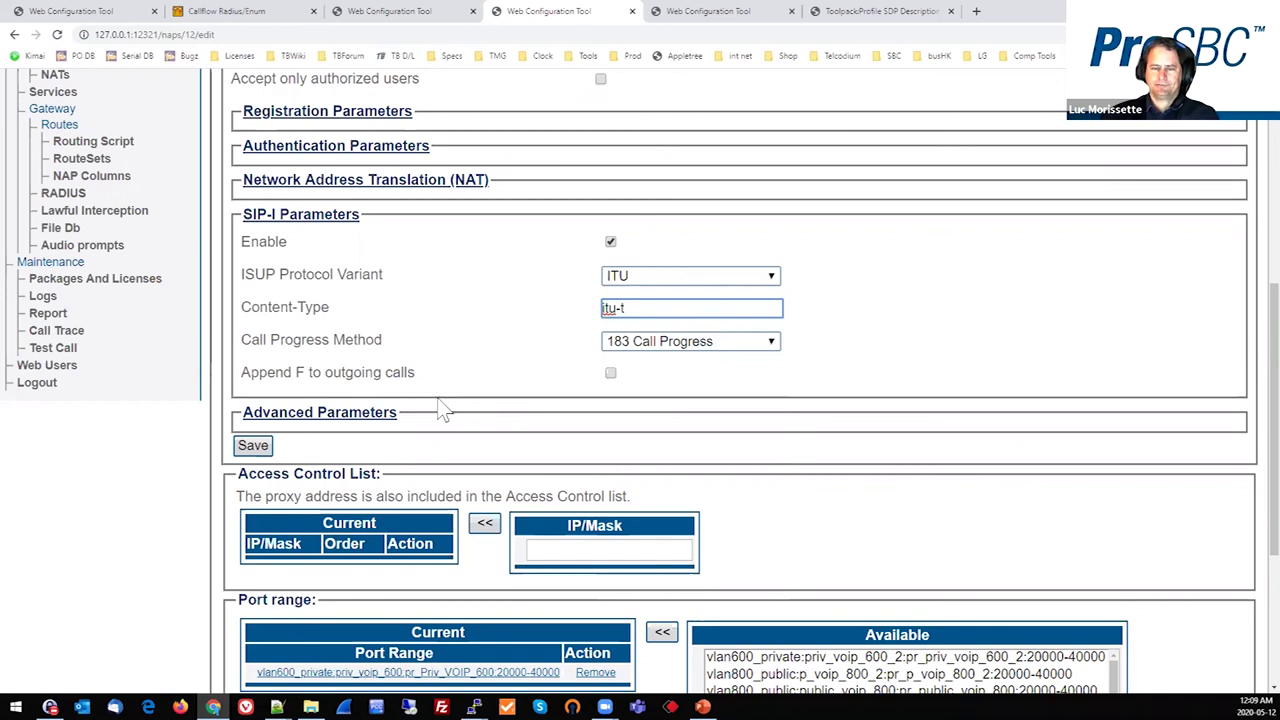
Step: Expand Advanced Parameters and Call rate limiting, checking every rate limit reads 0 (unlimited)
left_click(366, 424)
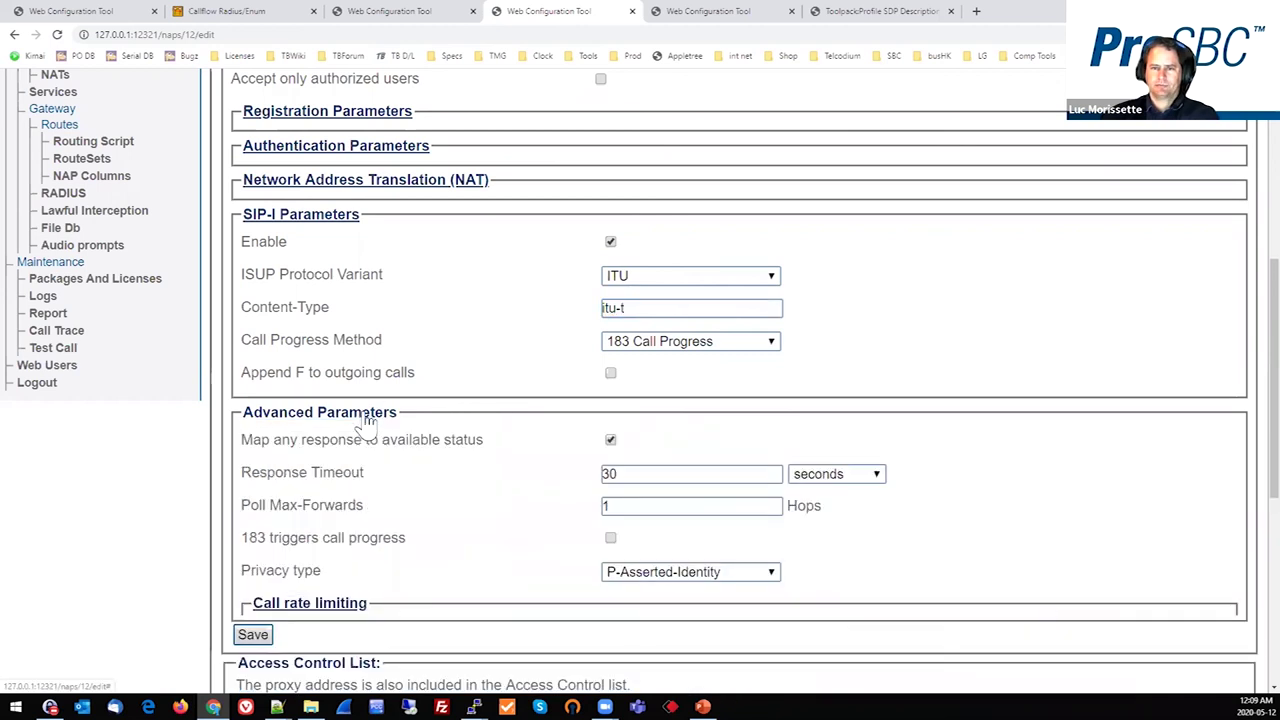
scroll(366, 424, "down", 2)
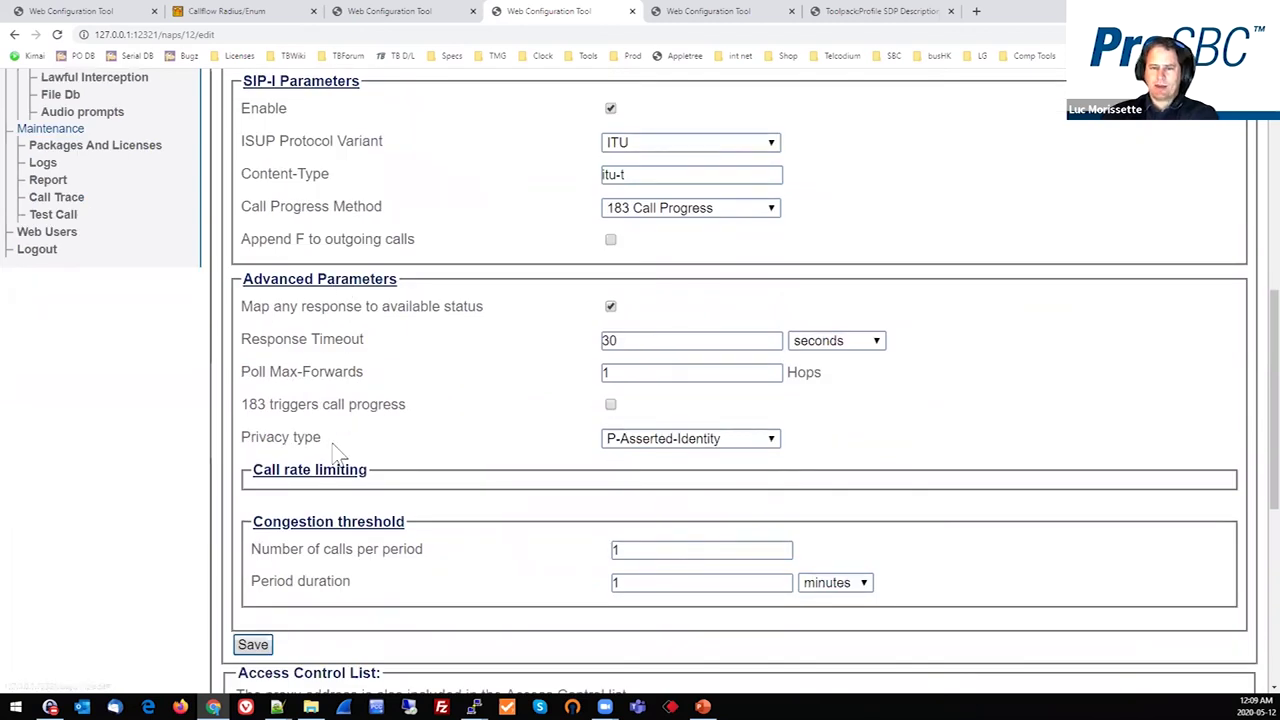
left_click(305, 480)
scroll(419, 438, "down", 2)
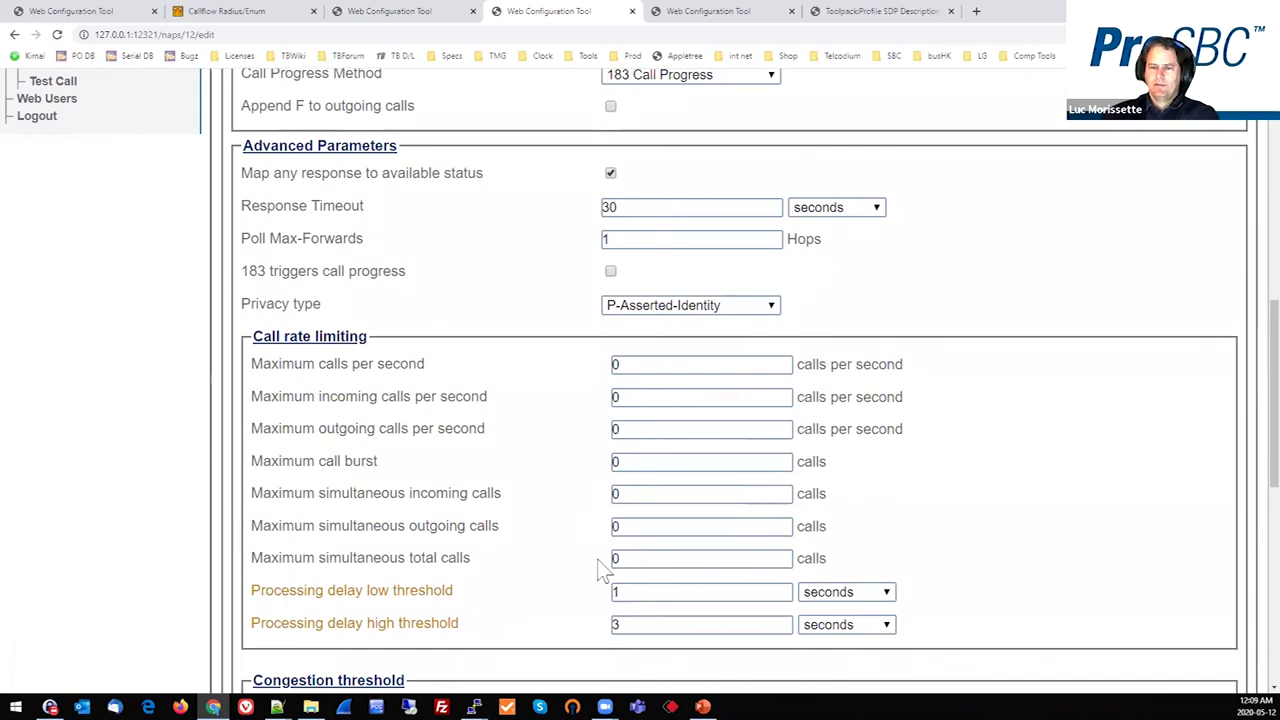
double_click(648, 525)
double_click(645, 494)
double_click(648, 428)
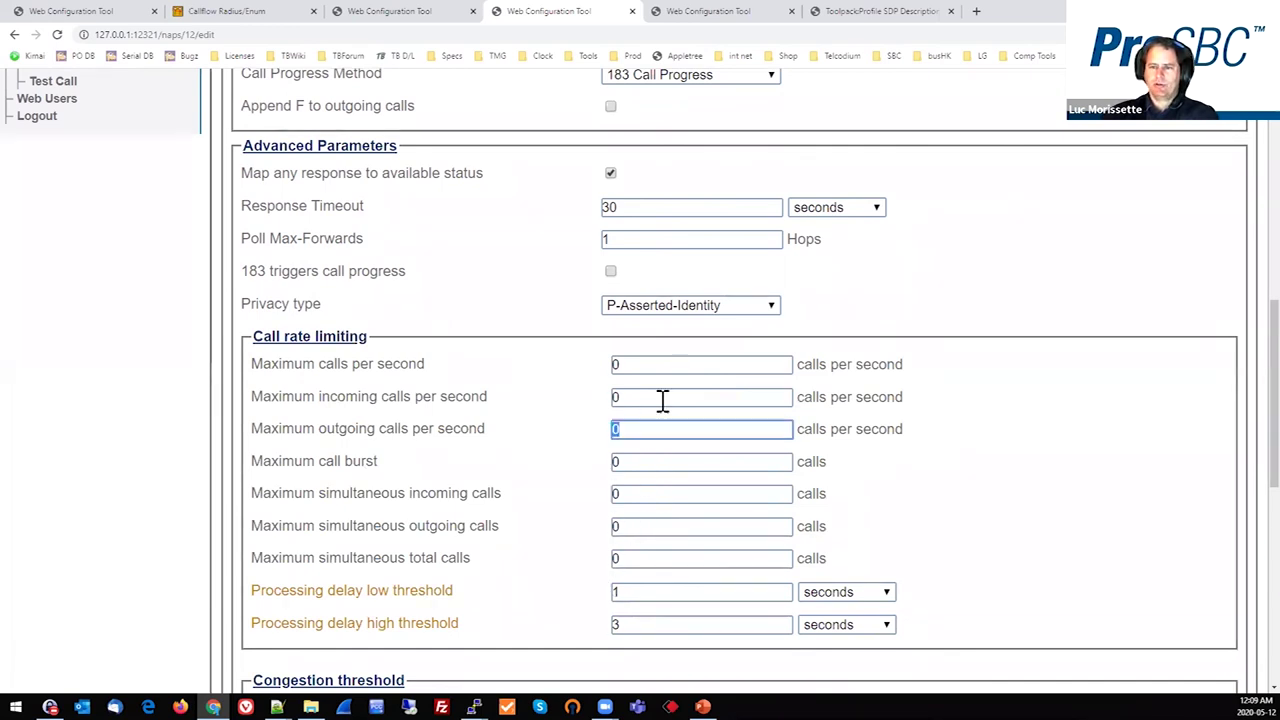
double_click(622, 397)
double_click(660, 364)
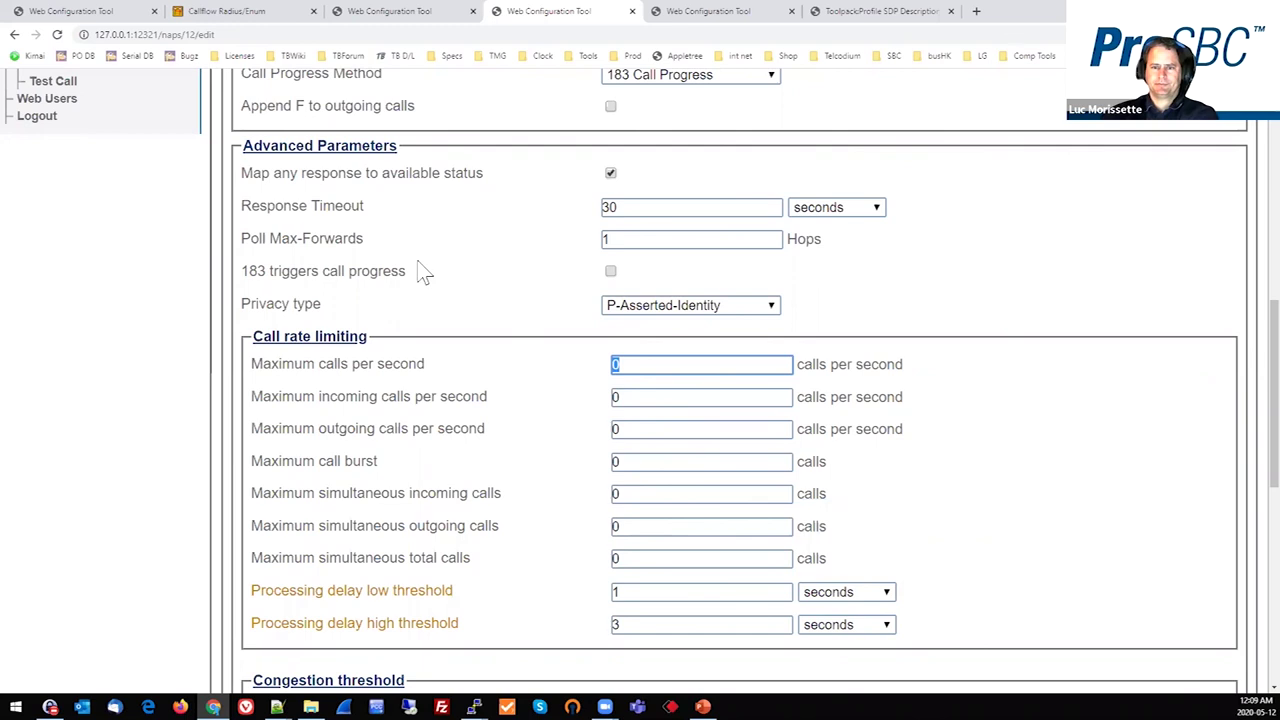
scroll(424, 272, "down", 5)
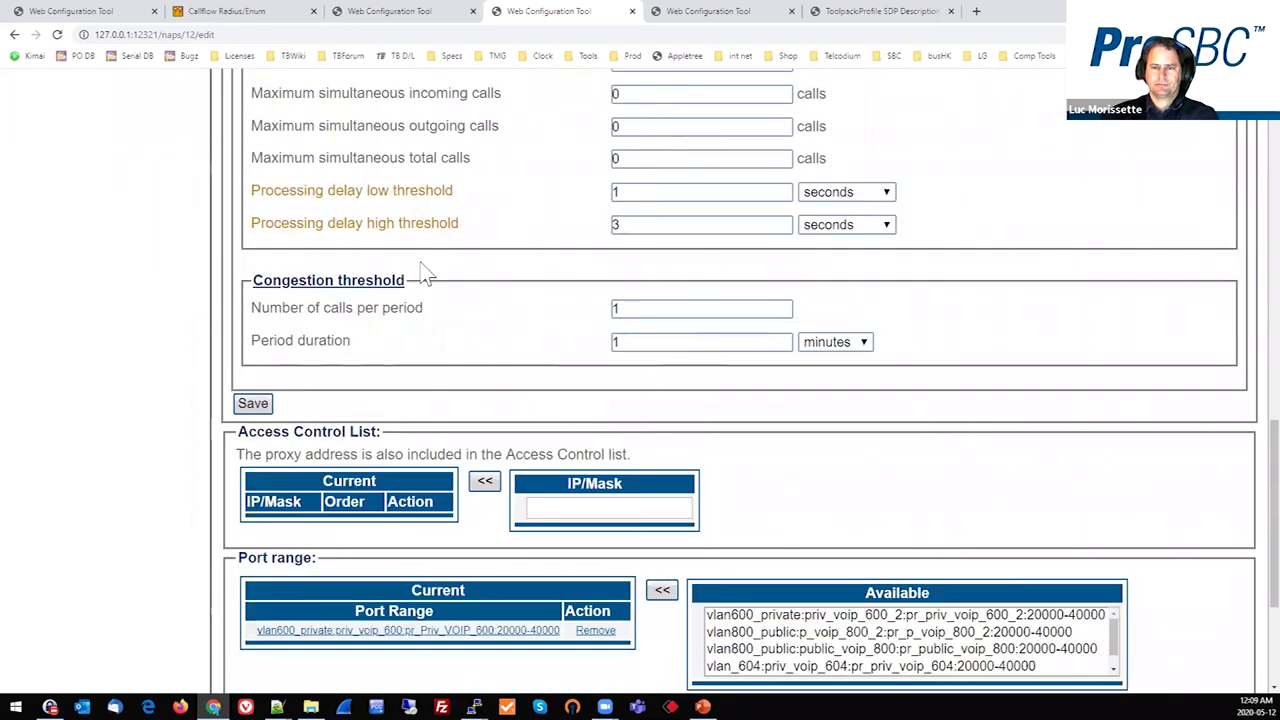
scroll(424, 272, "down", 3)
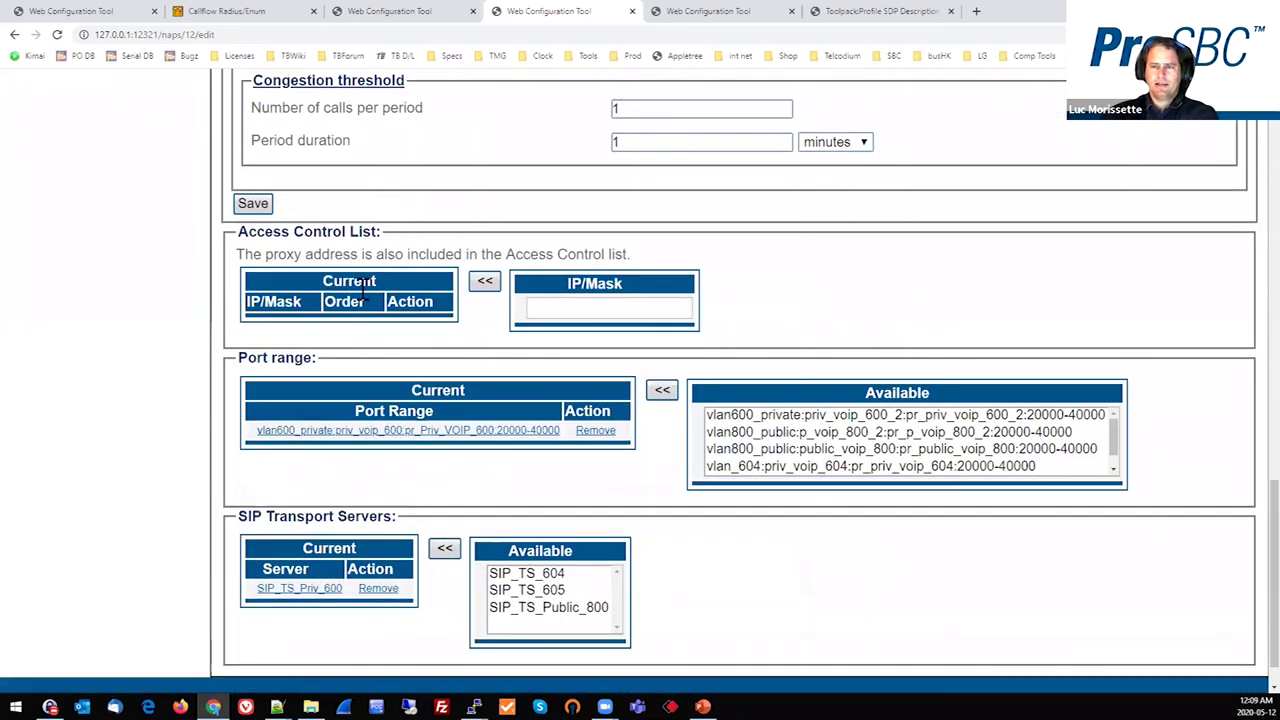
Step: Add 206.54.66.233/24 to the Current list of the NAP's access control list
left_click(548, 306)
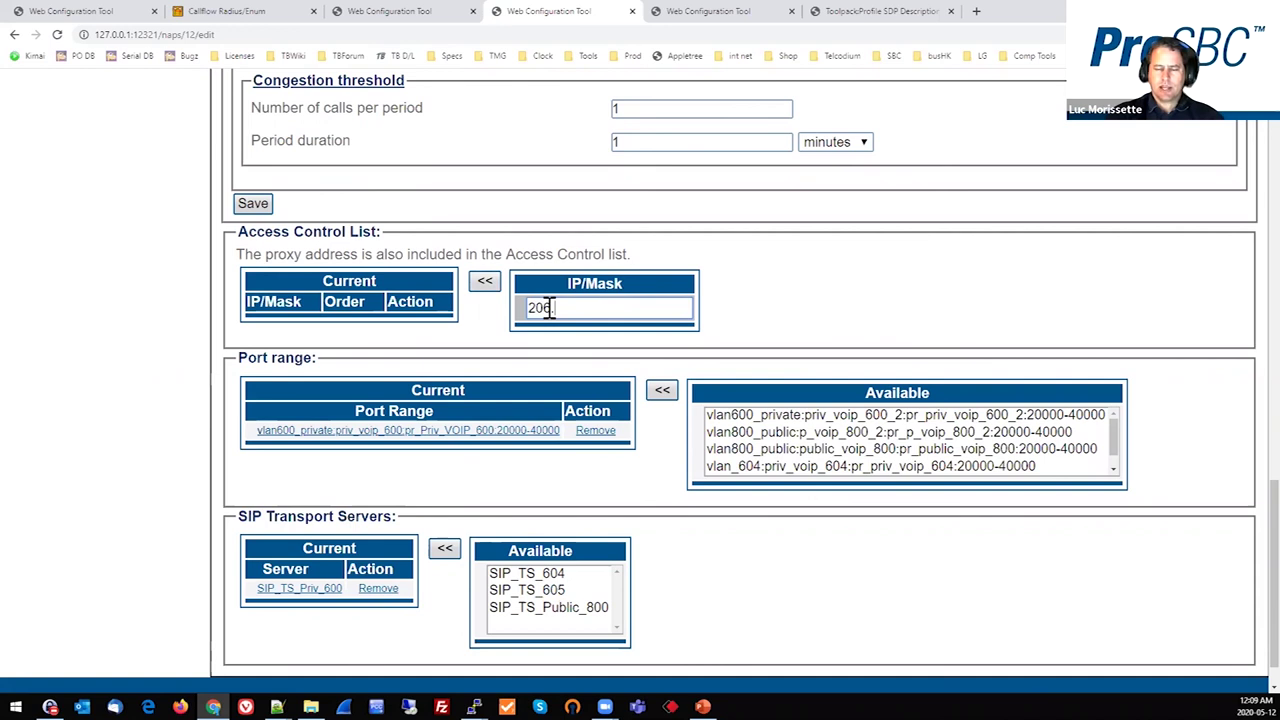
type("206.54.667")
key("BackSpace")
type(".233")
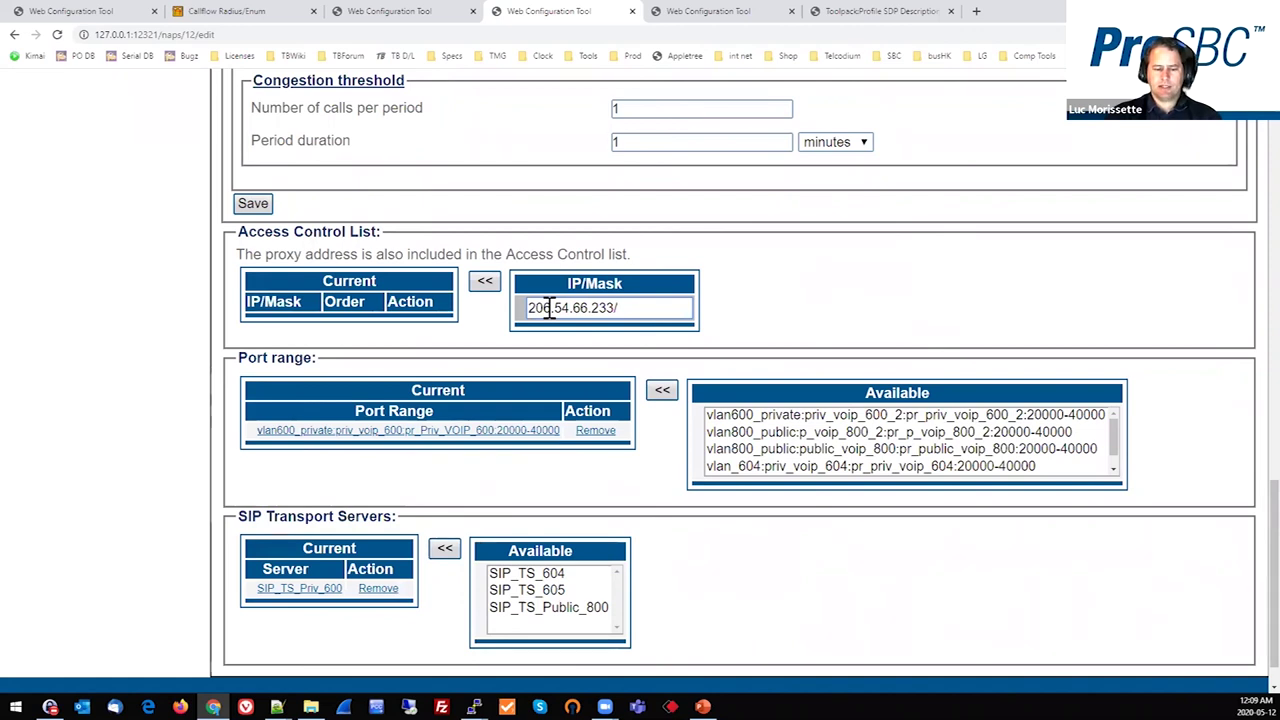
type("/24")
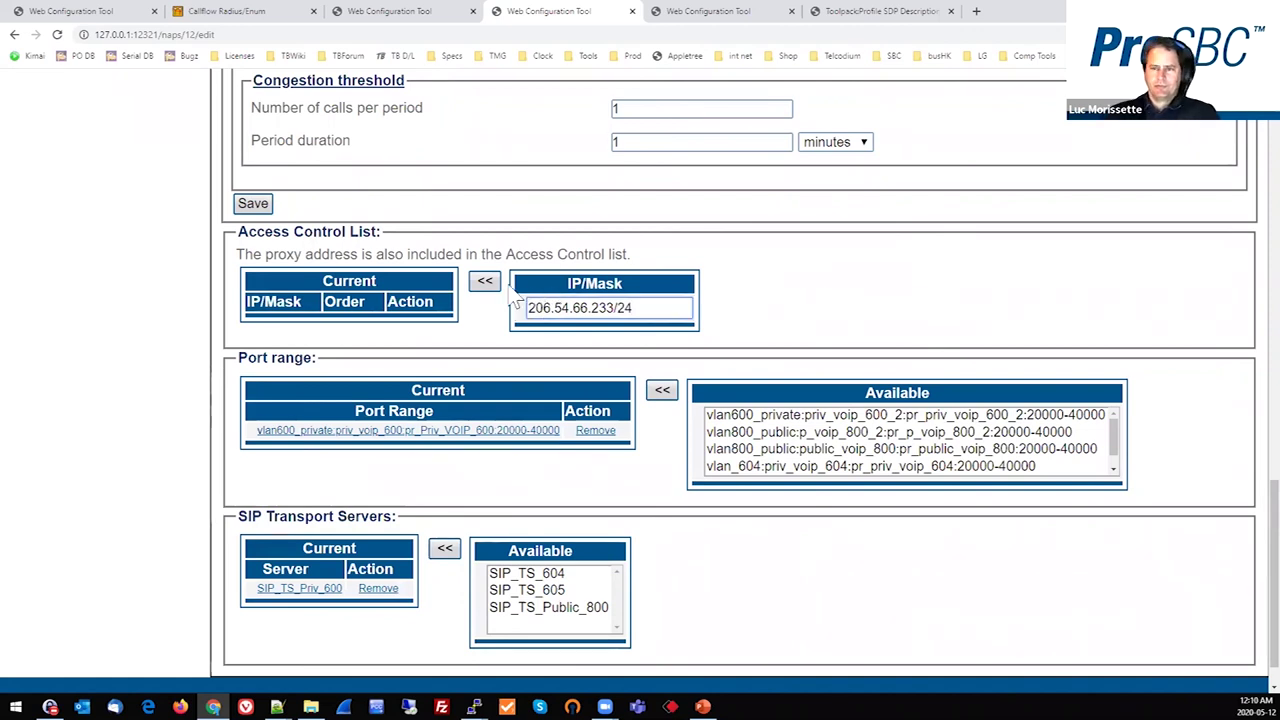
left_click(490, 284)
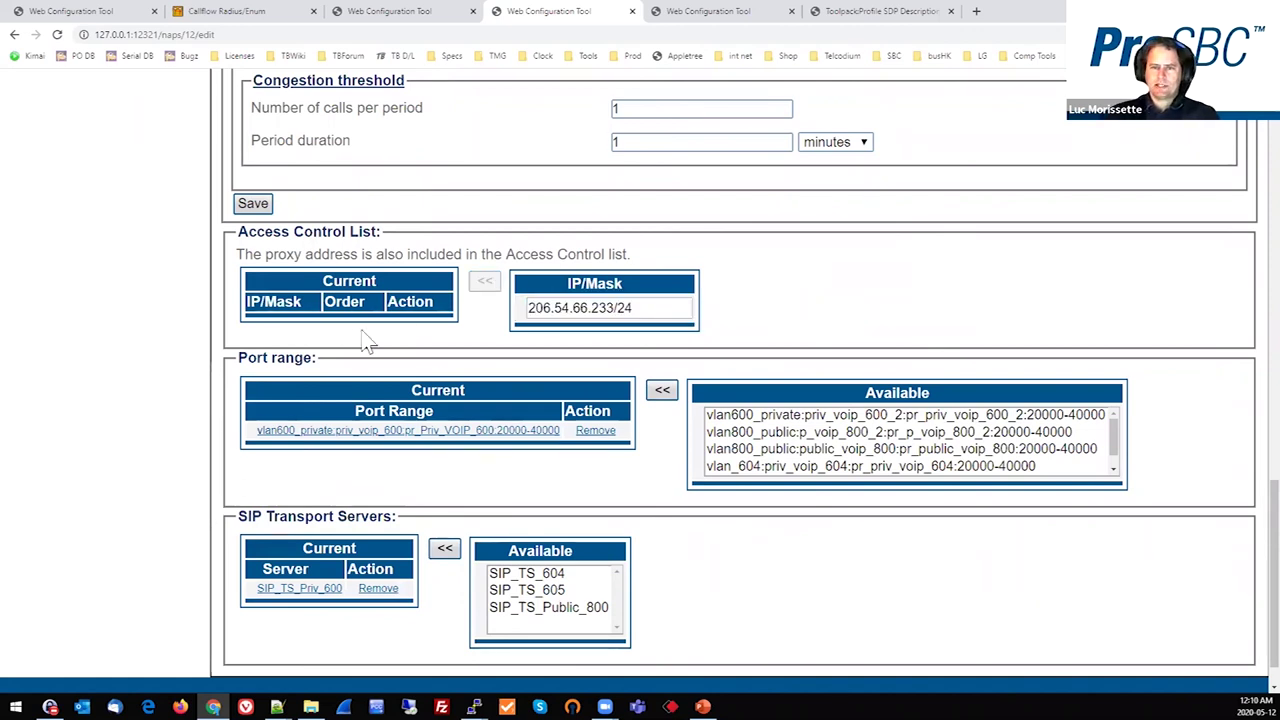
left_click_drag(246, 322, 350, 324)
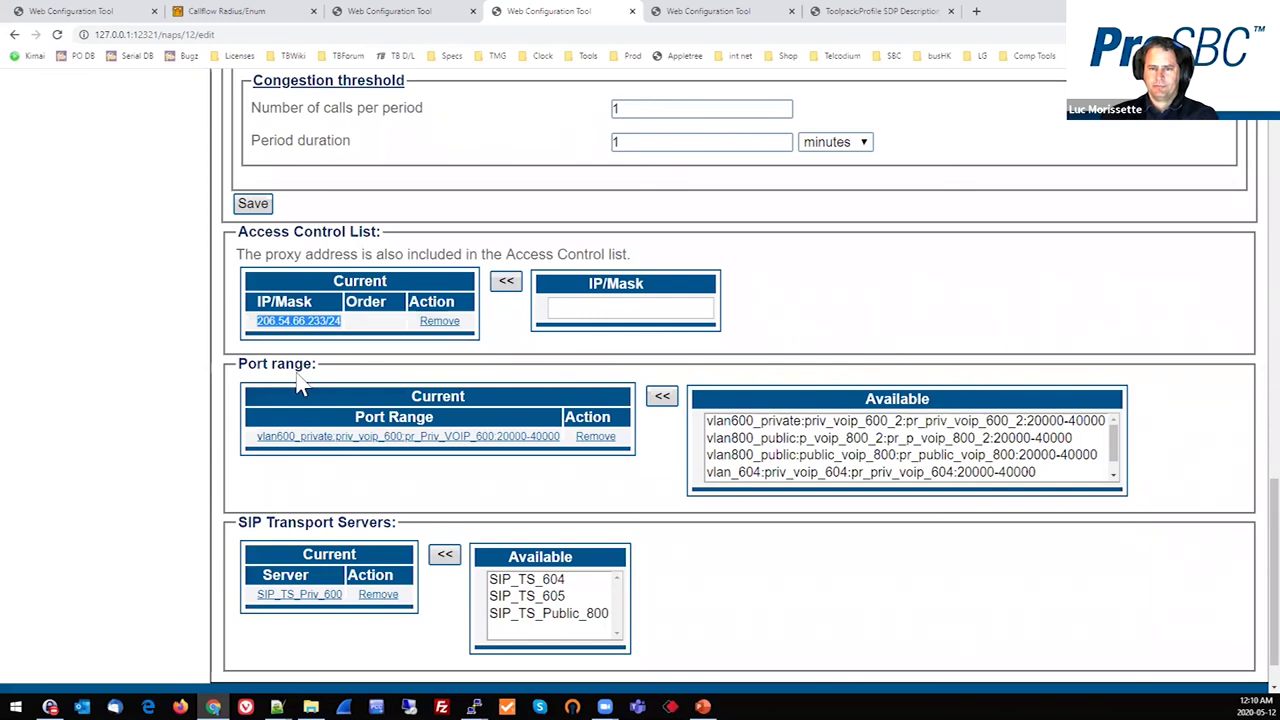
scroll(563, 335, "up", 3)
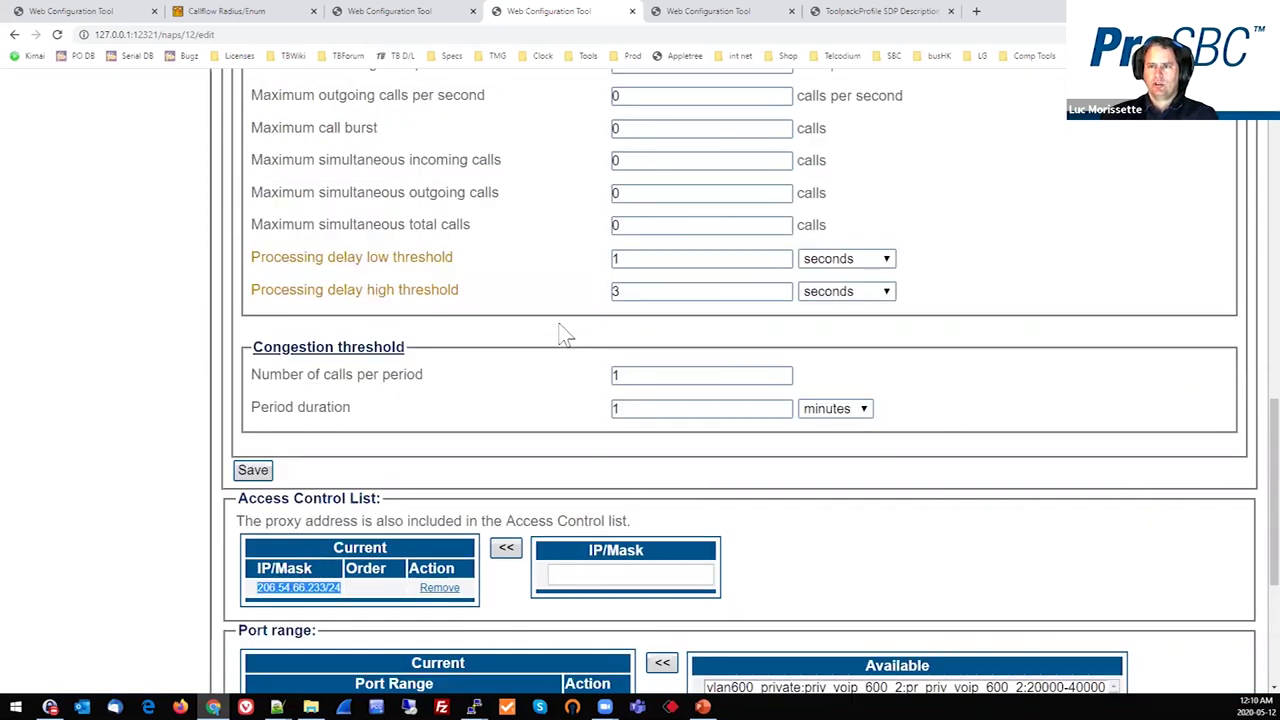
scroll(563, 335, "up", 15)
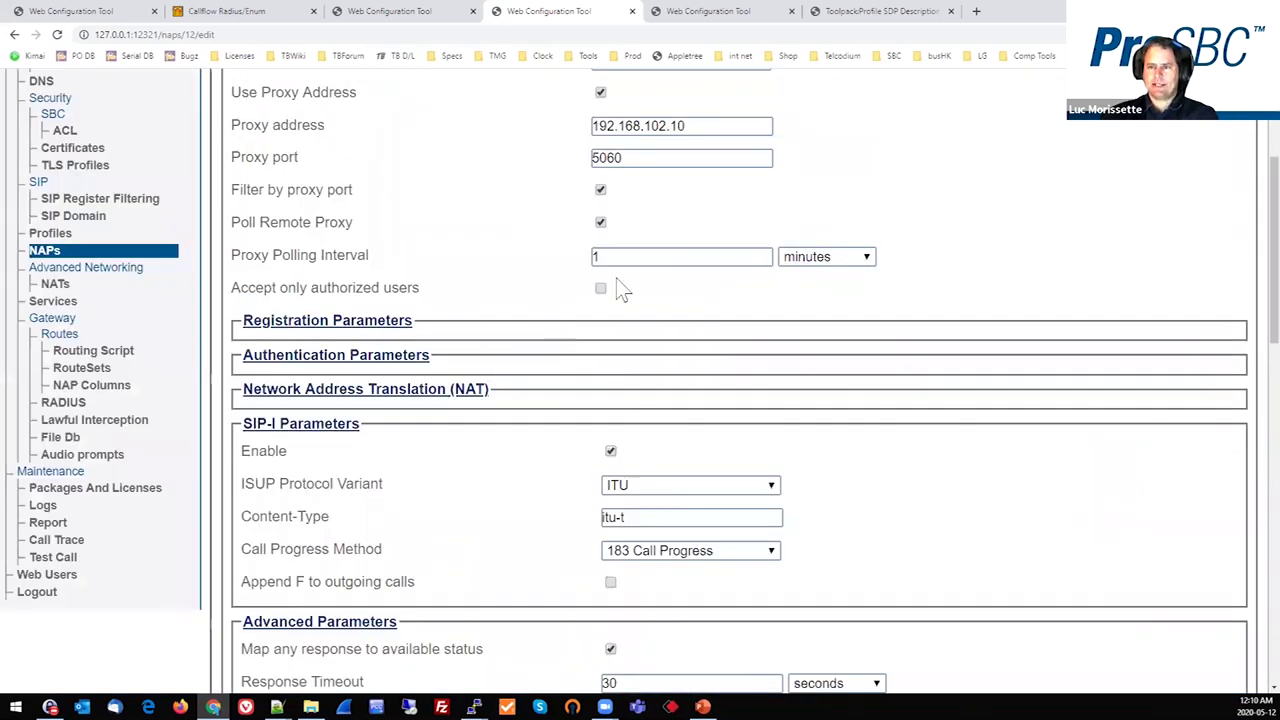
scroll(617, 280, "up", 2)
key("Tab")
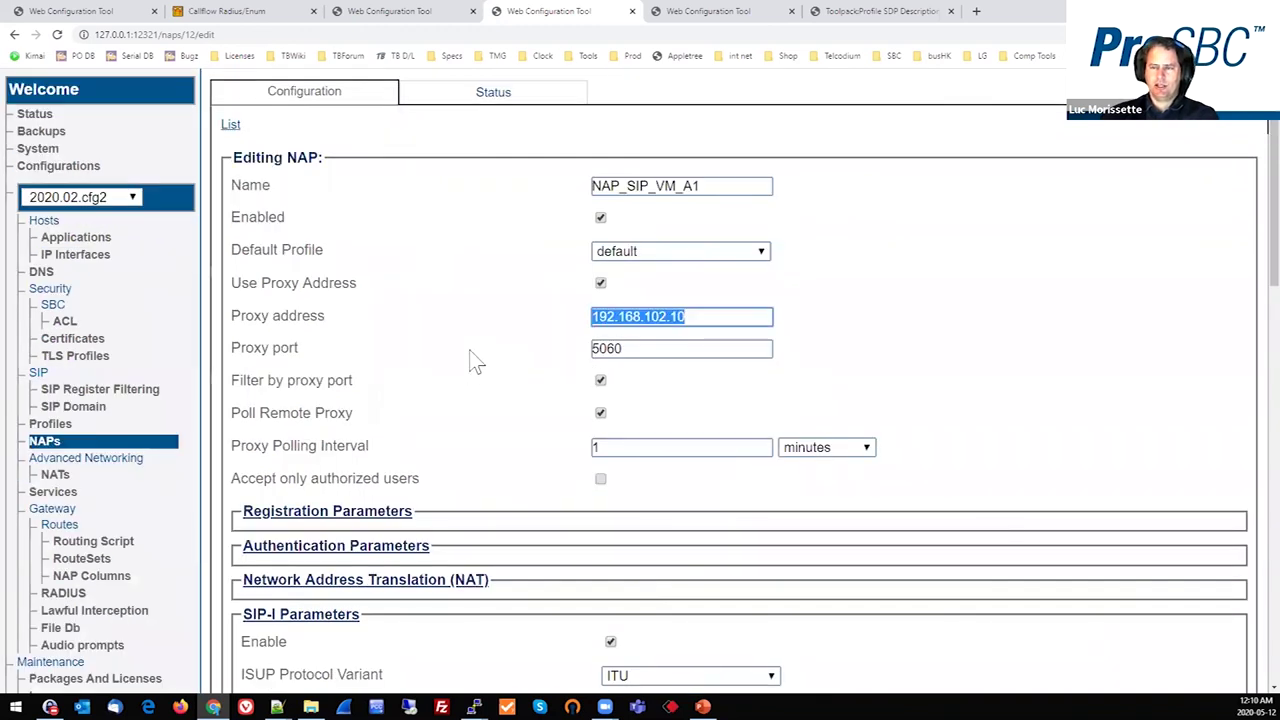
left_click(283, 619)
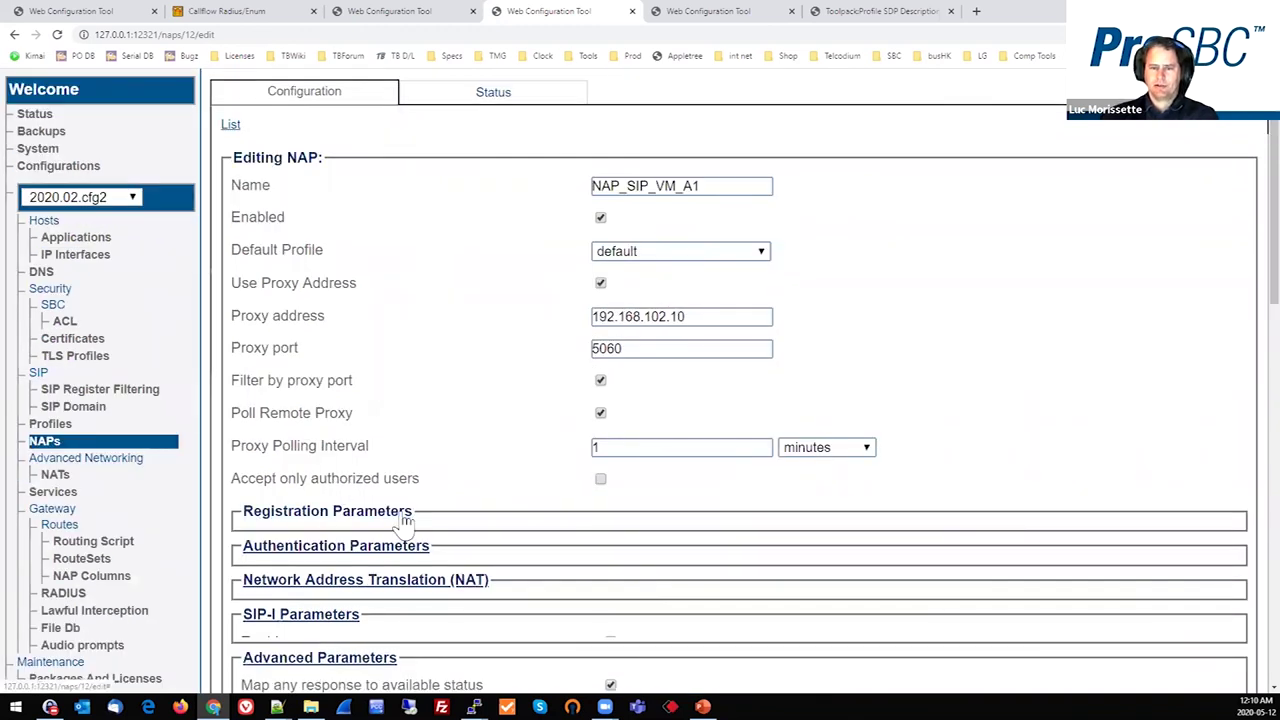
scroll(405, 520, "down", 2)
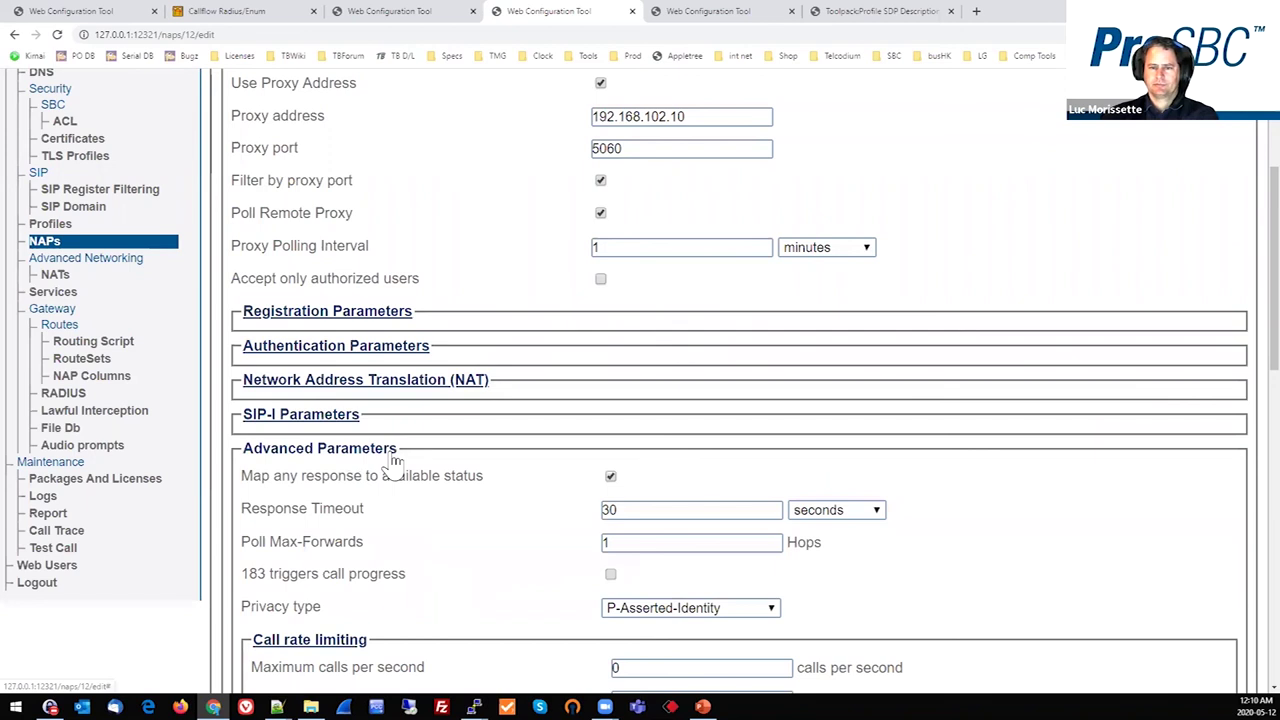
left_click(291, 446)
scroll(291, 446, "down", 2)
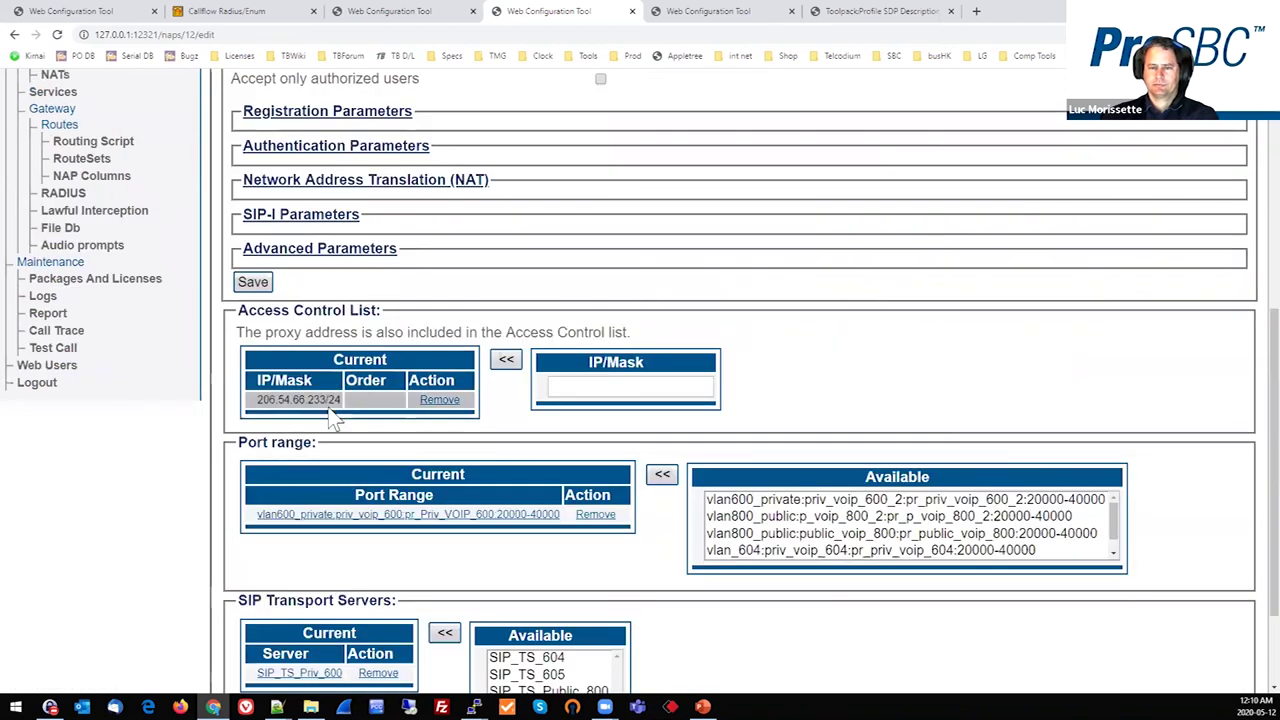
scroll(314, 463, "down", 1)
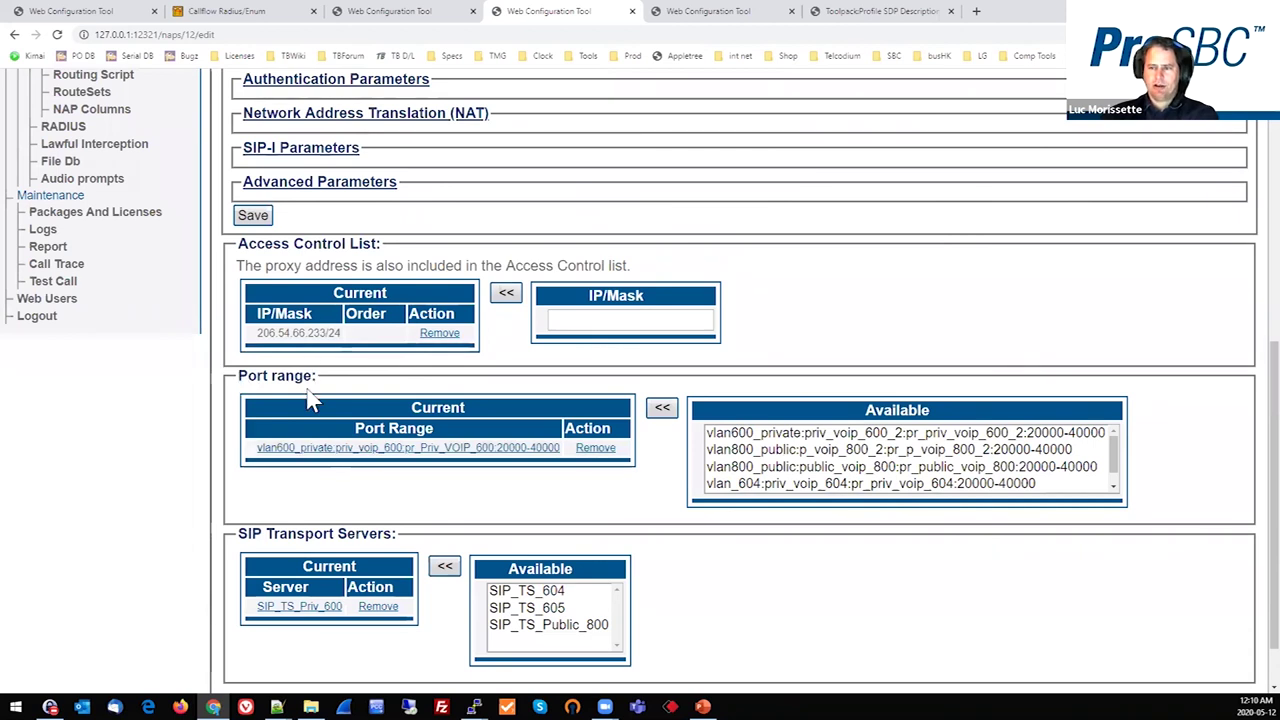
left_click_drag(313, 377, 238, 377)
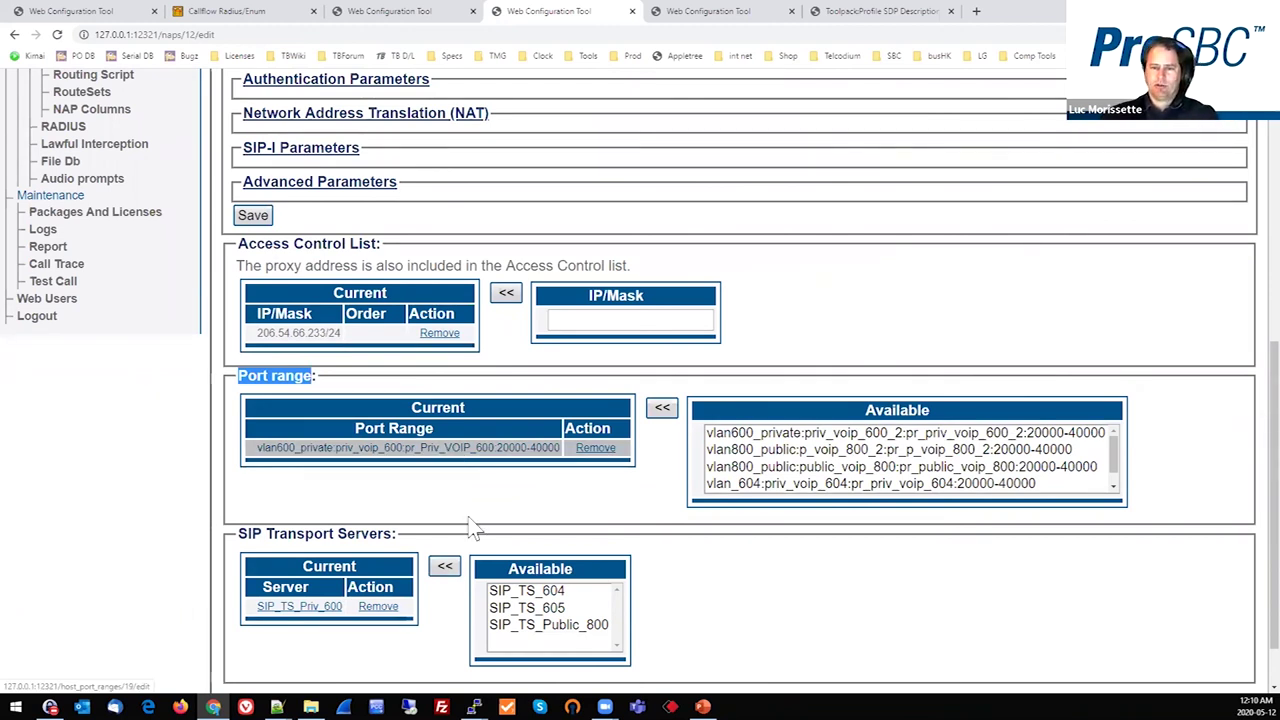
double_click(338, 608)
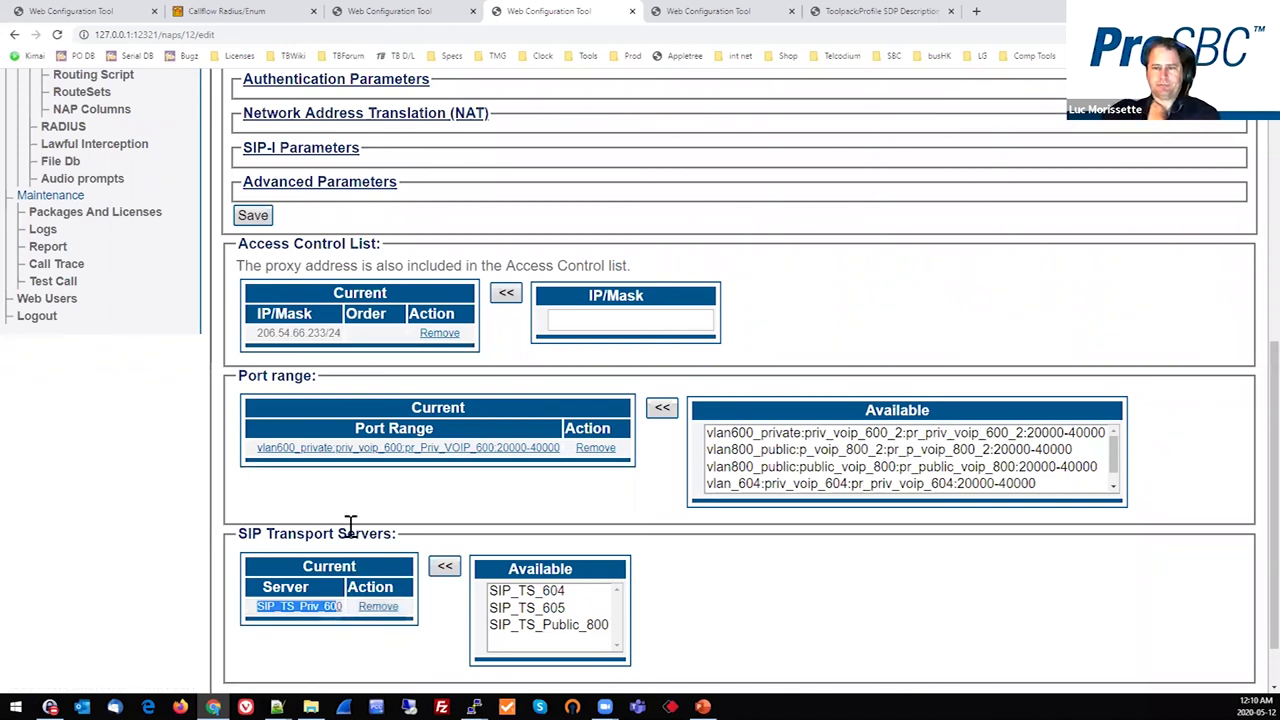
scroll(200, 415, "up", 1)
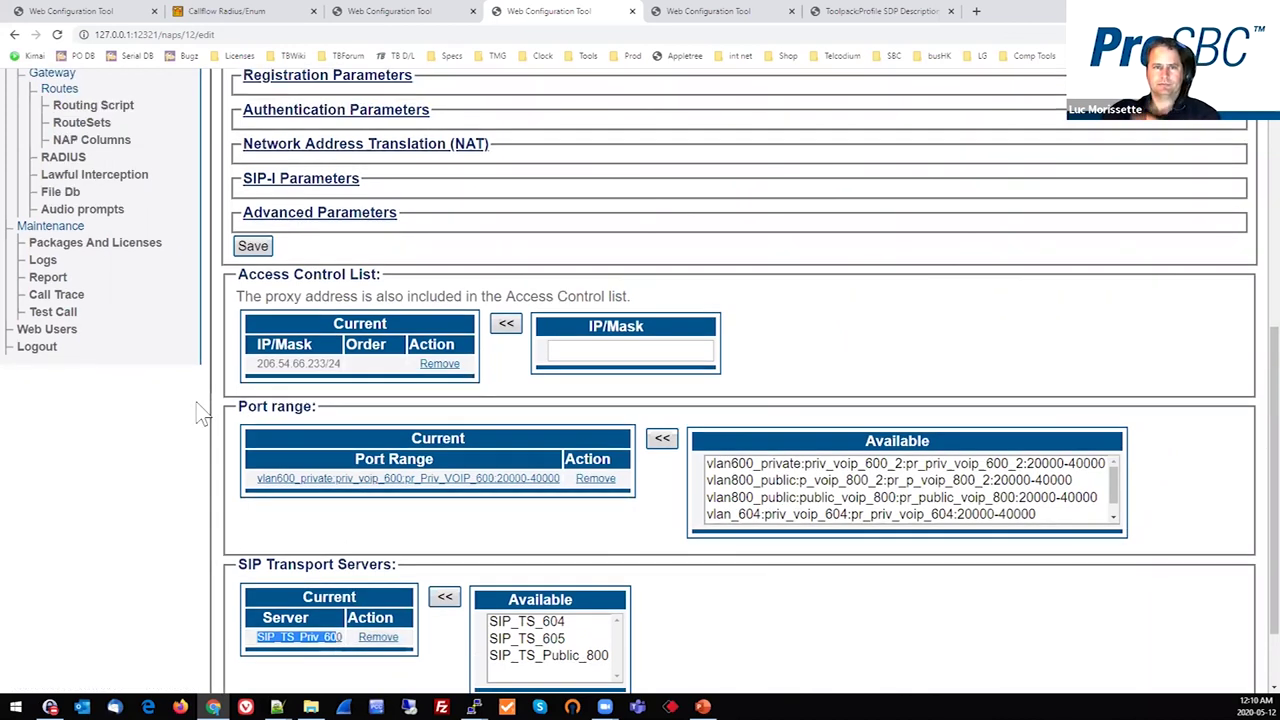
scroll(205, 425, "up", 3)
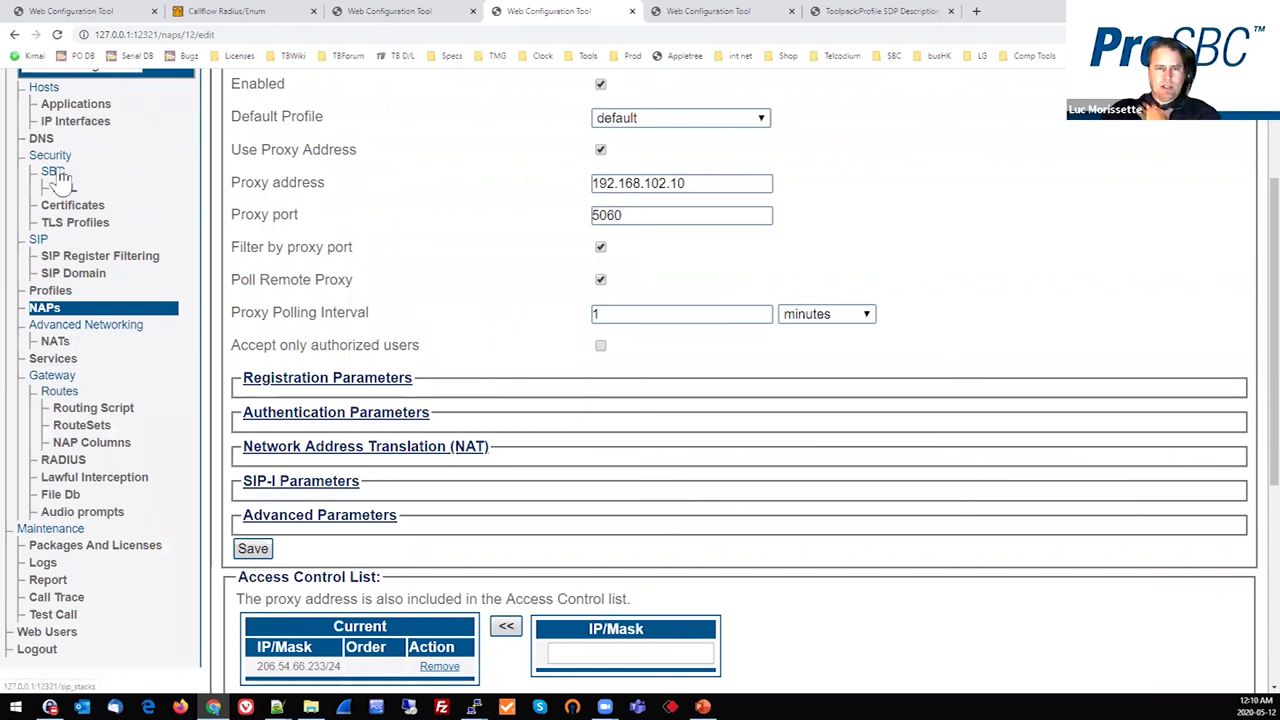
Step: Switch to the second ProSBC's tab and log in with the account credentials
left_click(50, 143)
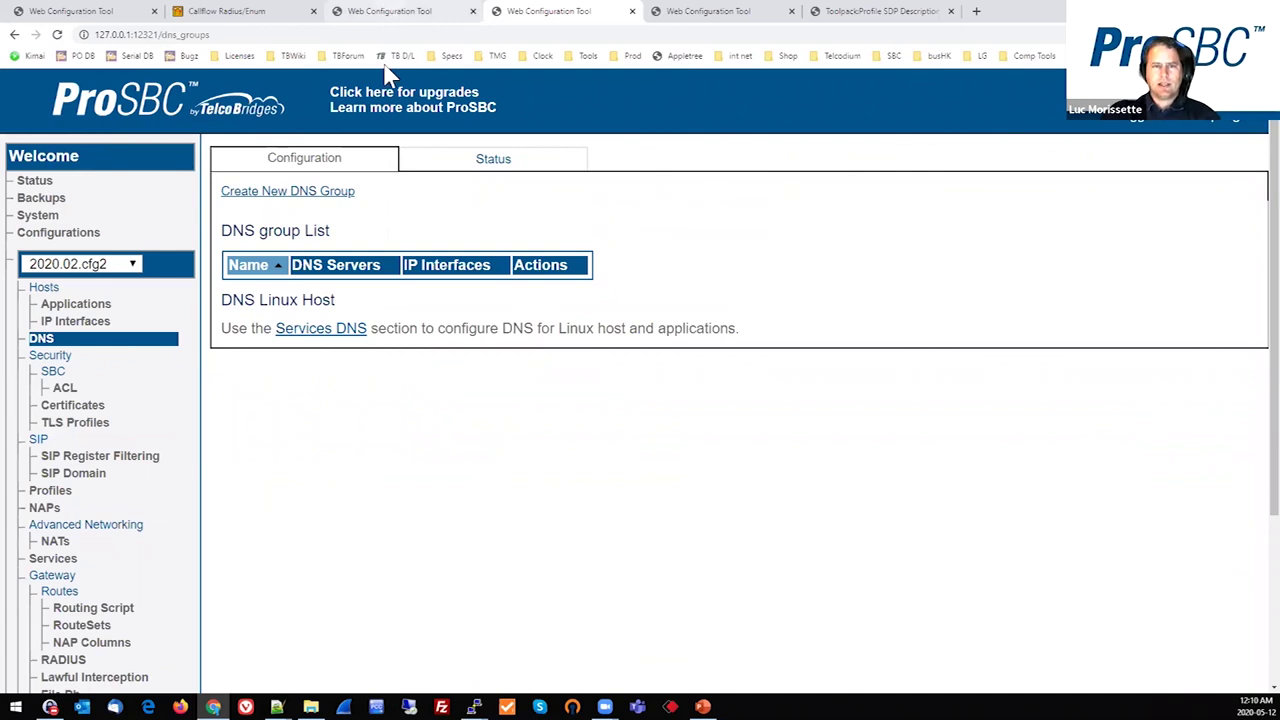
left_click(390, 14)
left_click(389, 175)
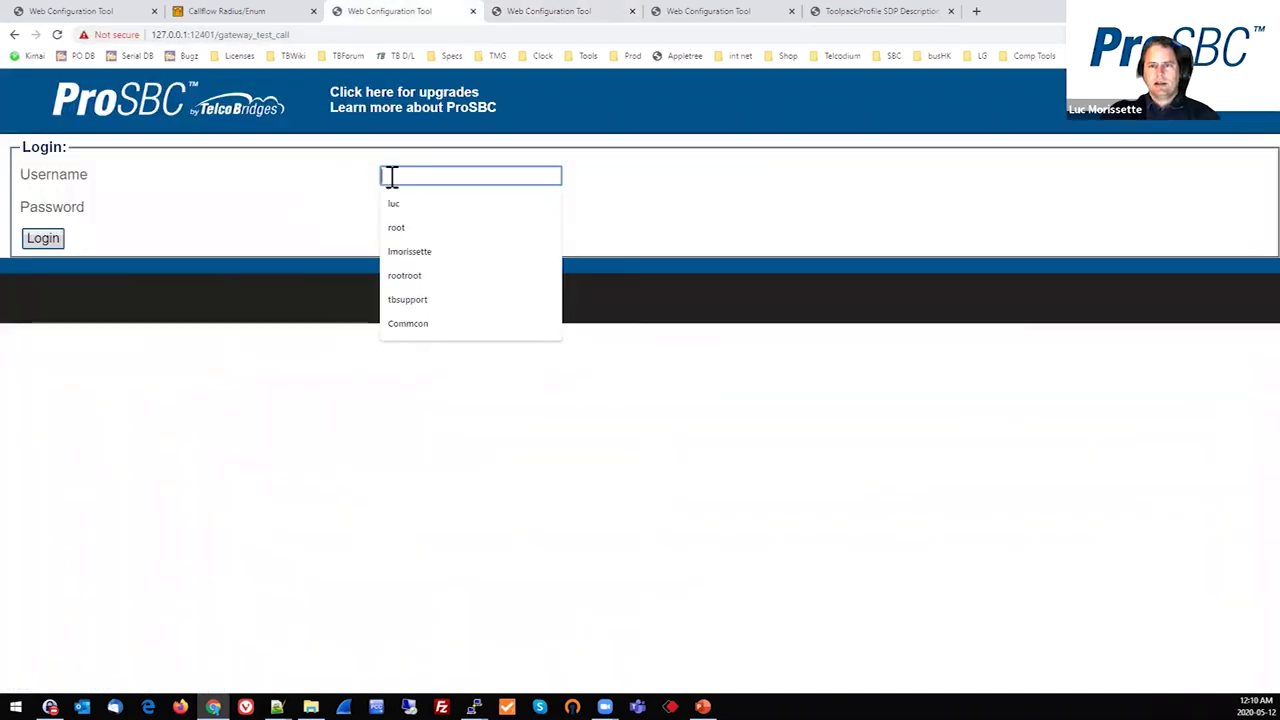
left_click(27, 282)
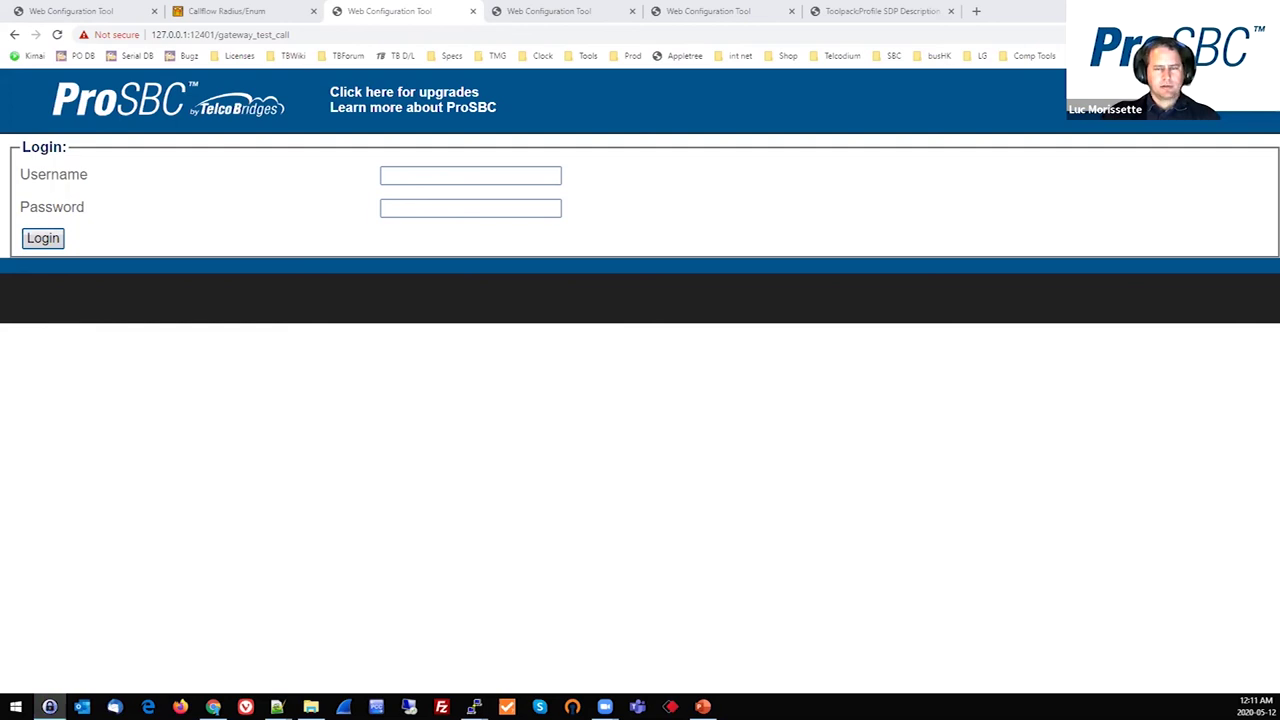
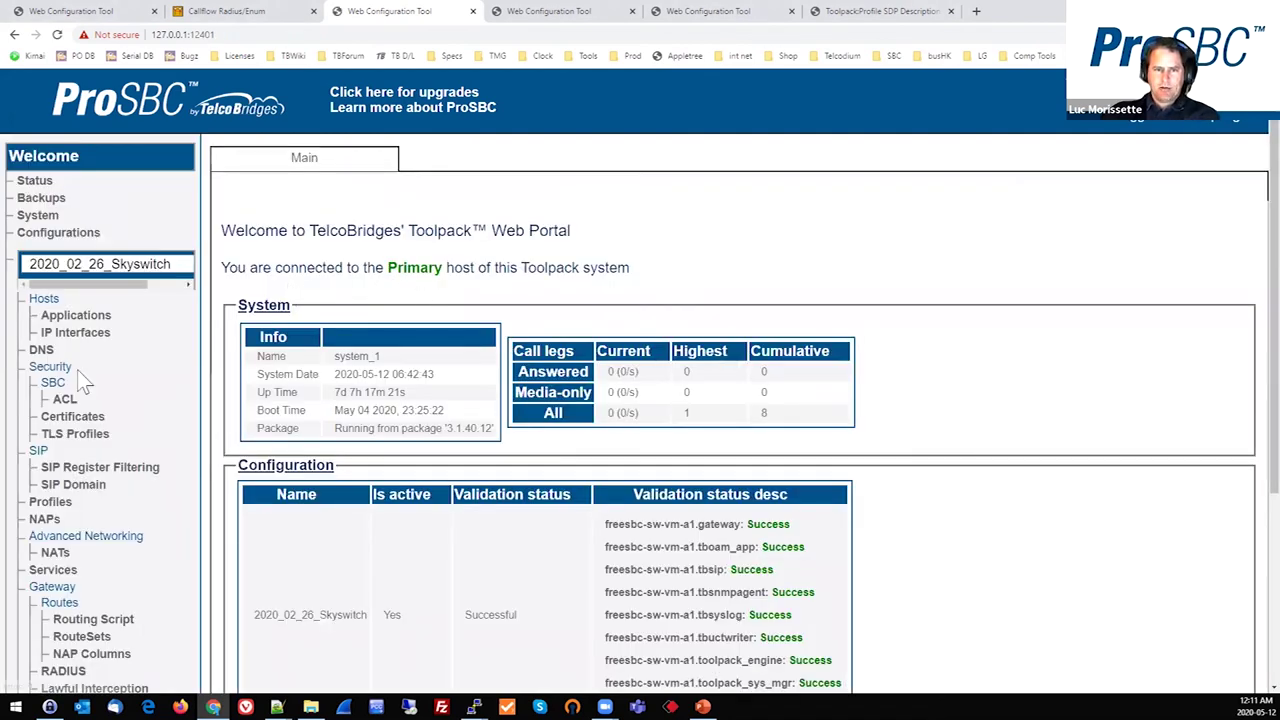
Step: Open DNS_Main and review its DNS servers and interfaces Priv_VOIP_13:Priv_Guest_13 and wan0_u:Voip_public_147
left_click(46, 352)
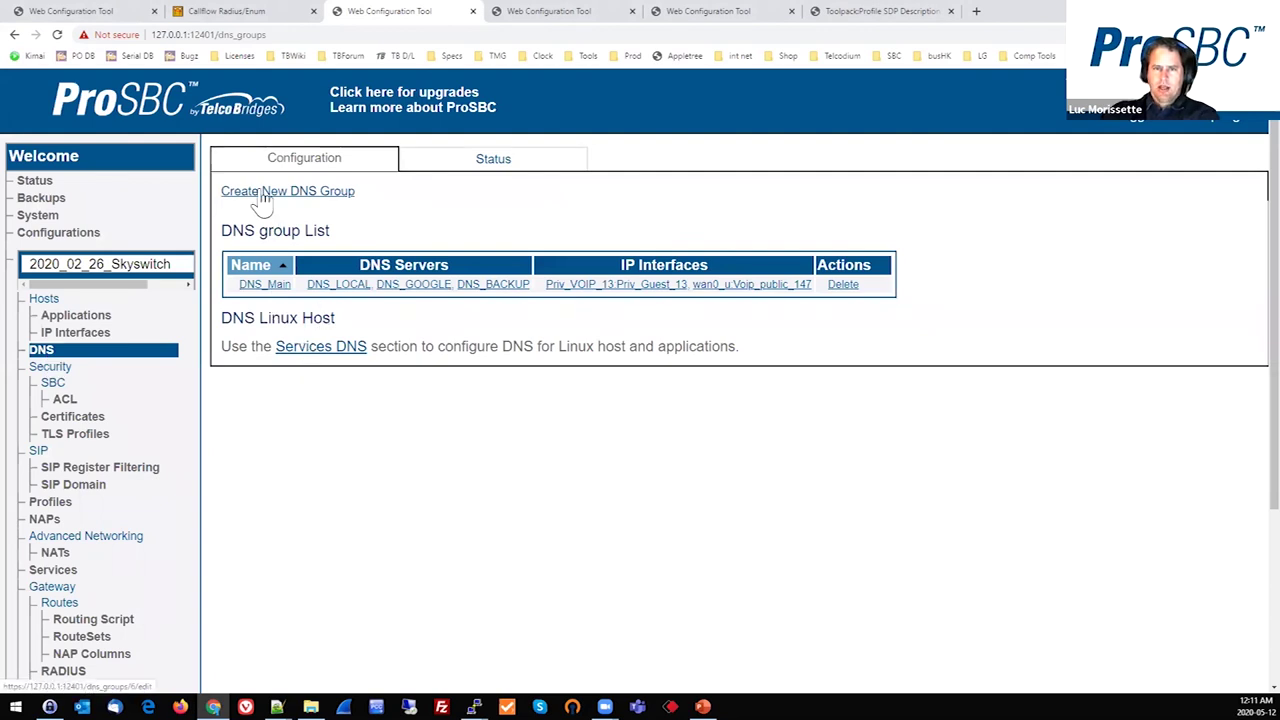
left_click(266, 285)
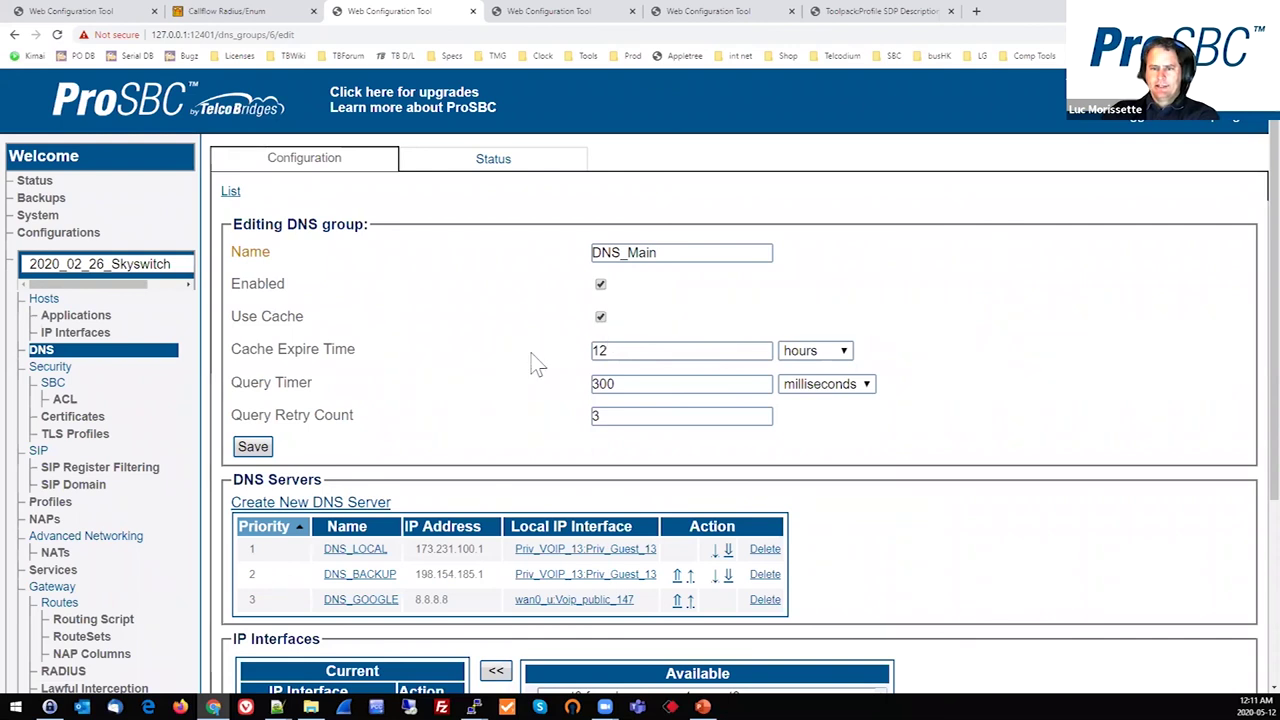
scroll(368, 374, "down", 1)
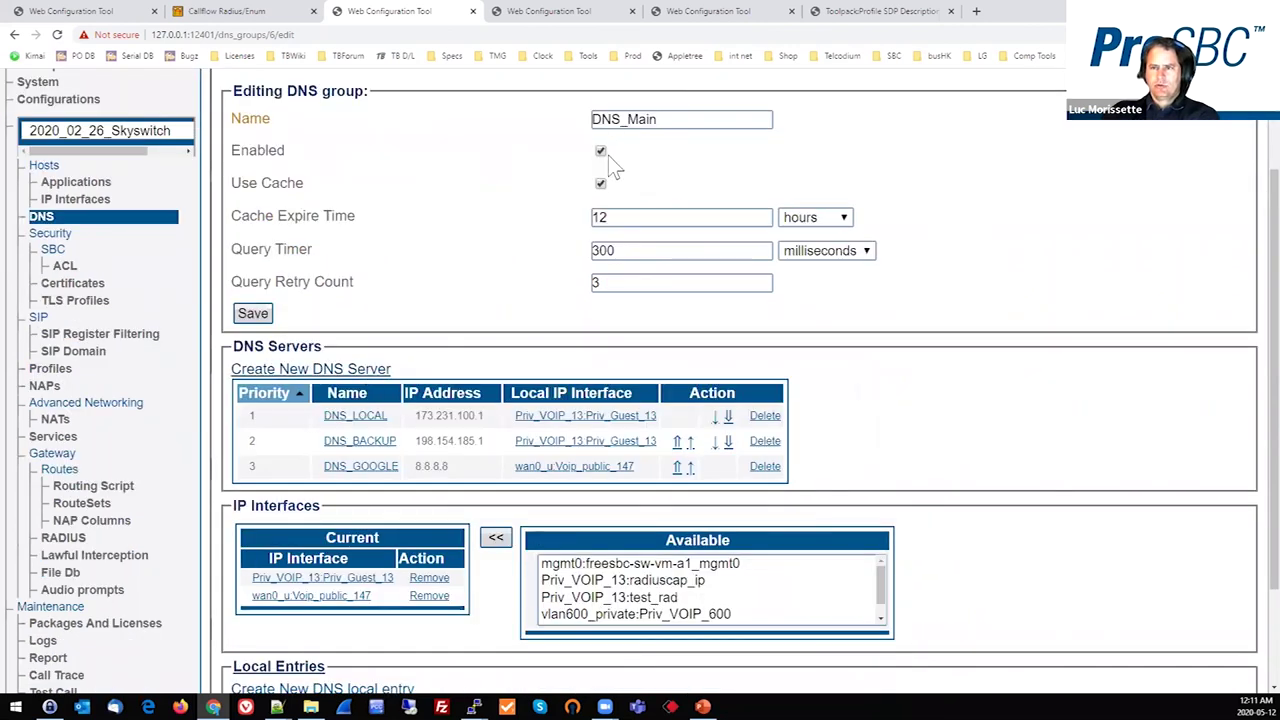
left_click(345, 416)
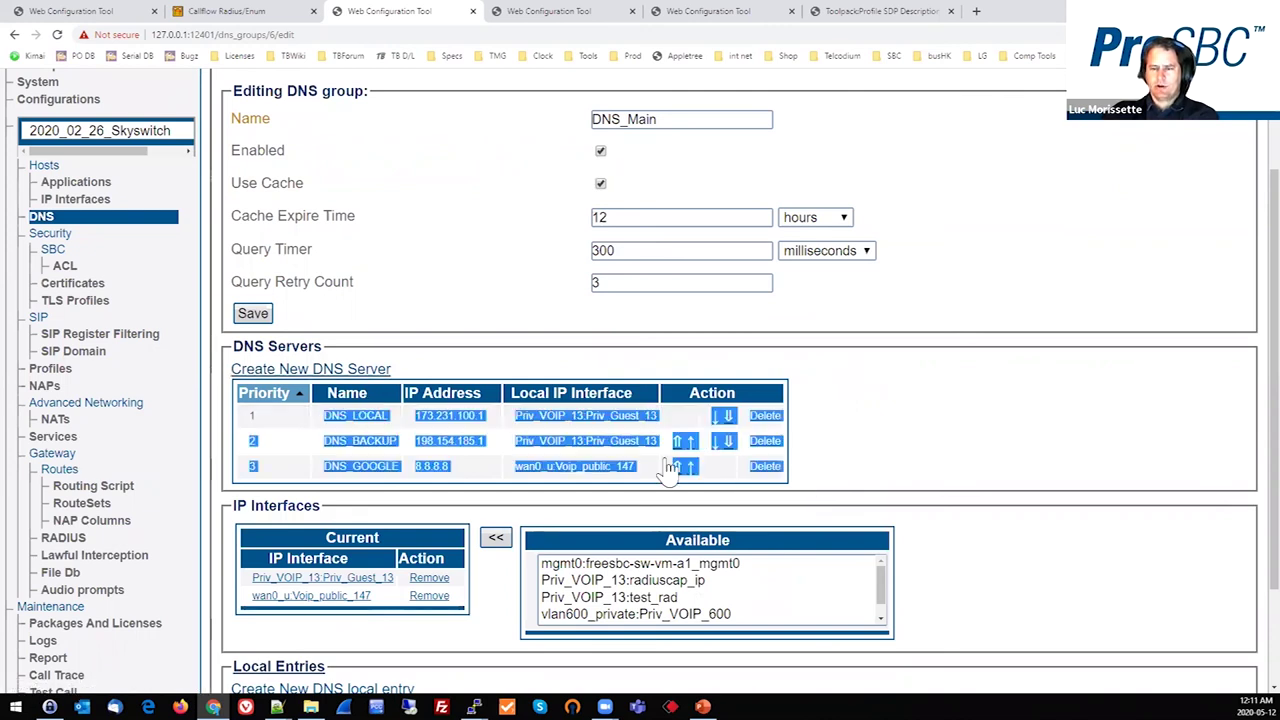
left_click_drag(519, 422, 662, 428)
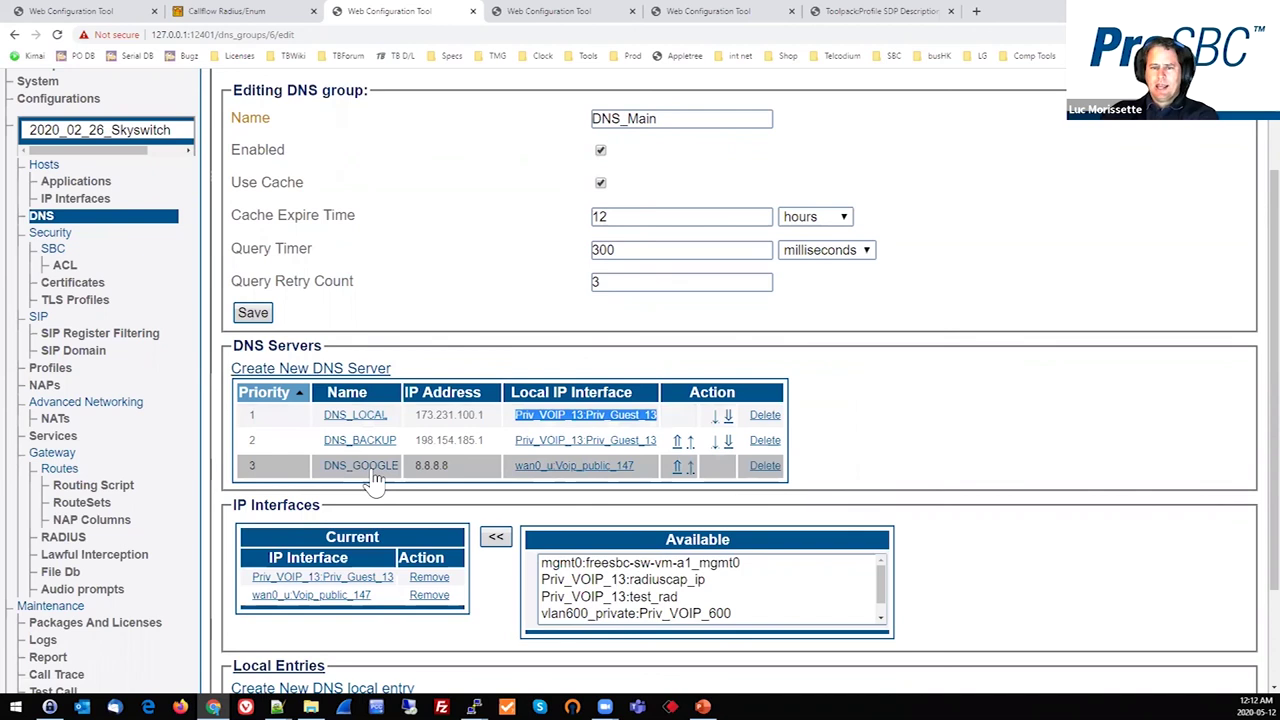
scroll(258, 512, "down", 1)
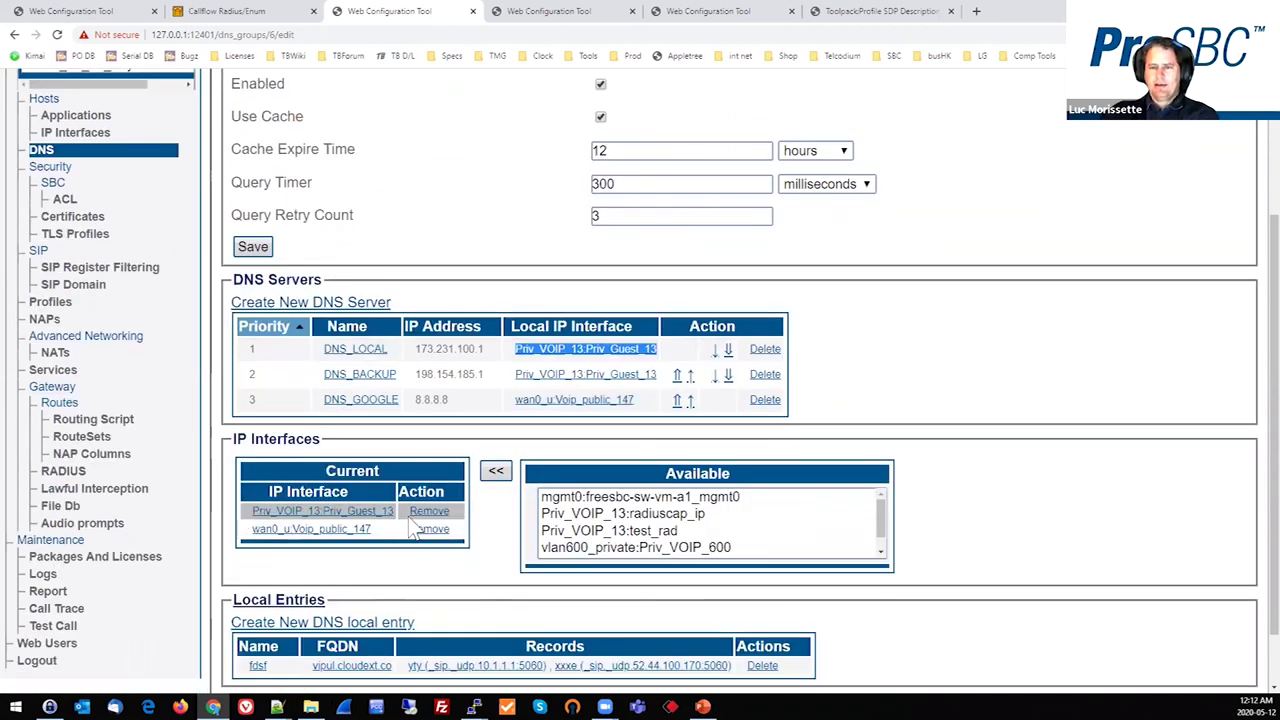
triple_click(300, 512)
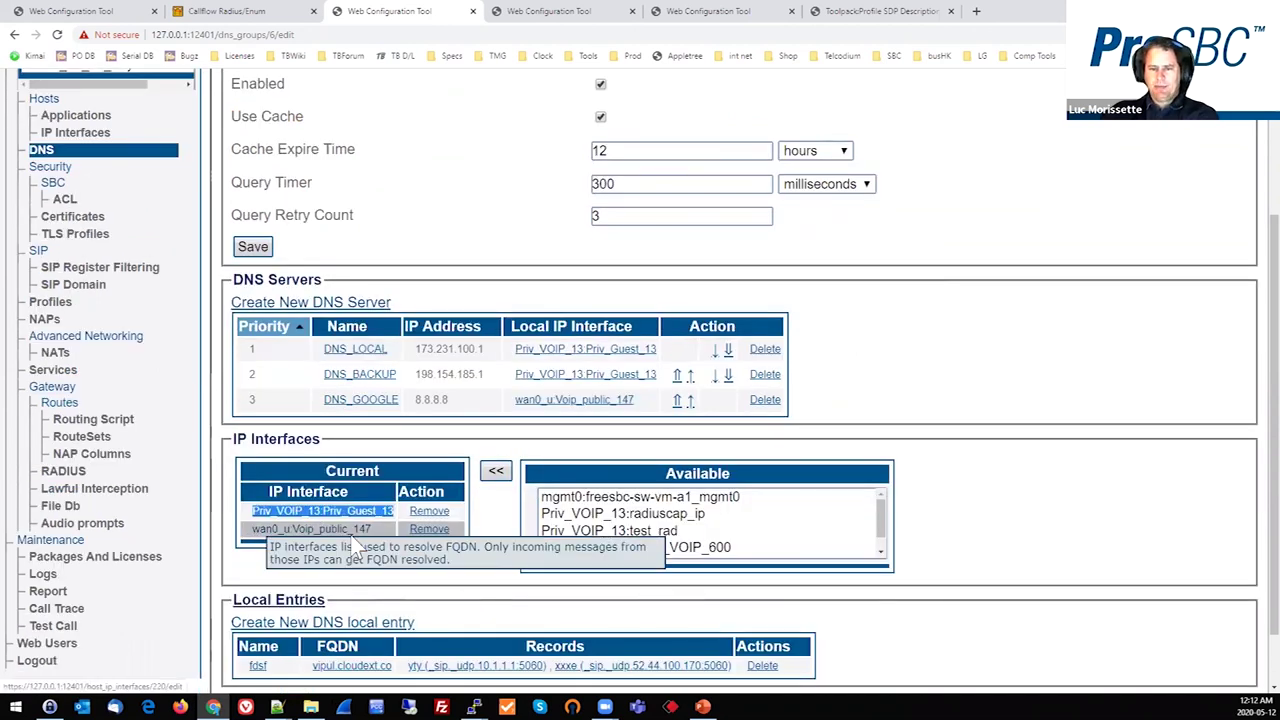
triple_click(372, 530)
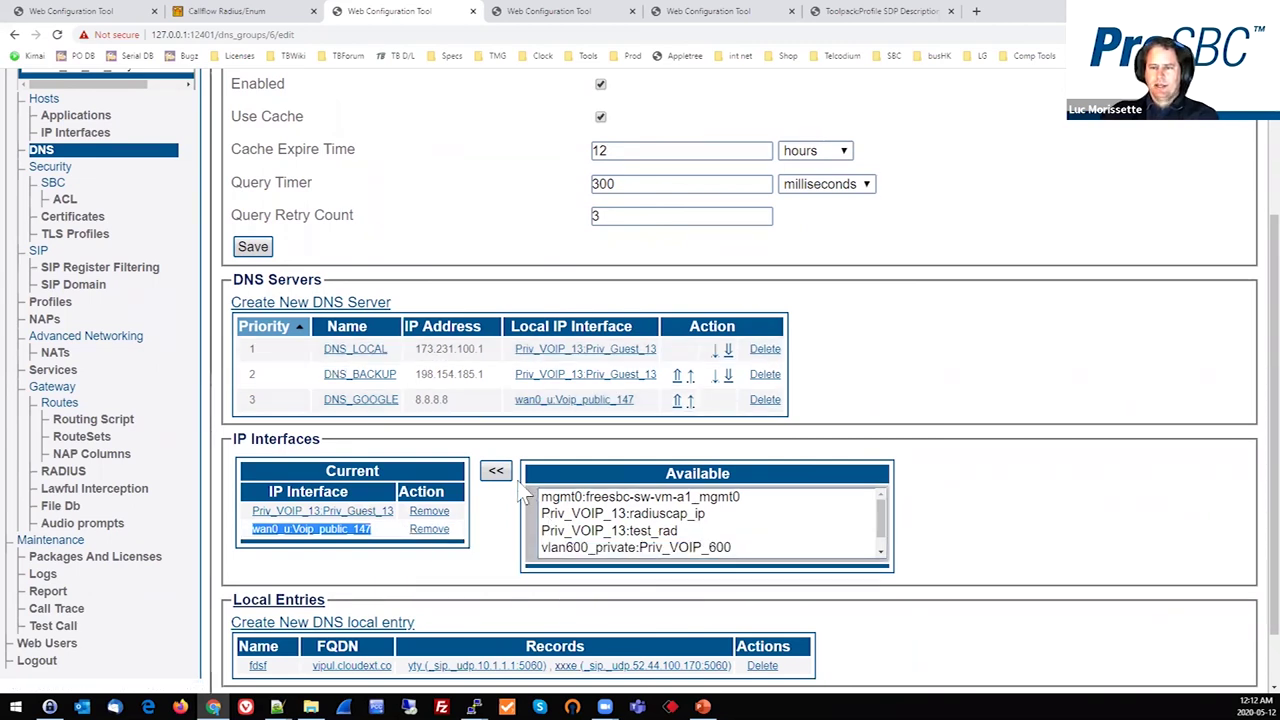
left_click(496, 470)
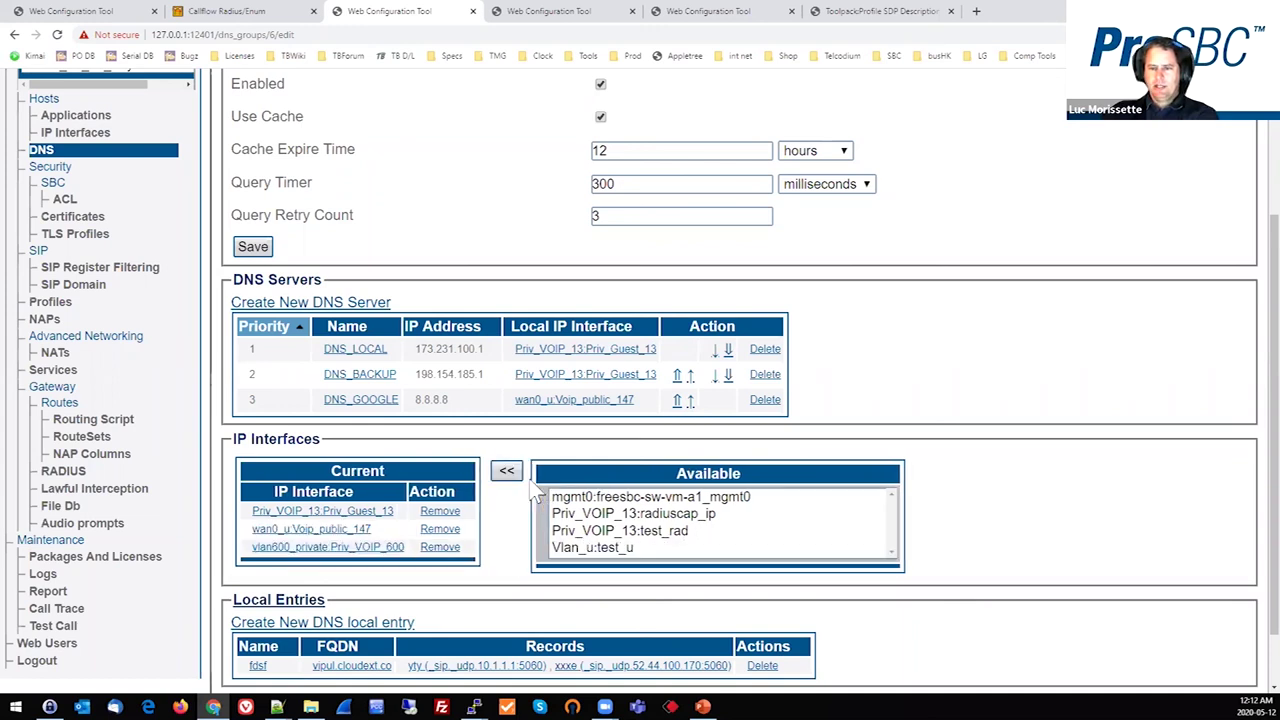
left_click(506, 470)
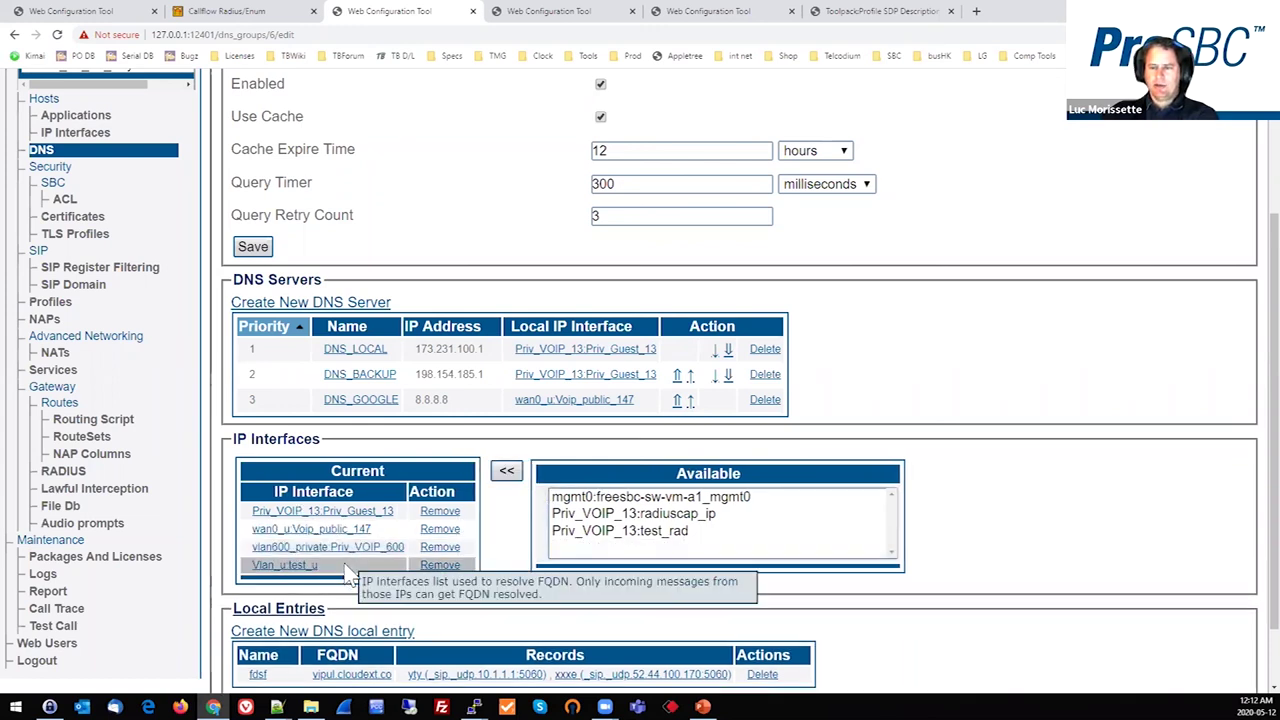
left_click(580, 531)
left_click(506, 470)
left_click(578, 530)
left_click(506, 470)
left_click(515, 476)
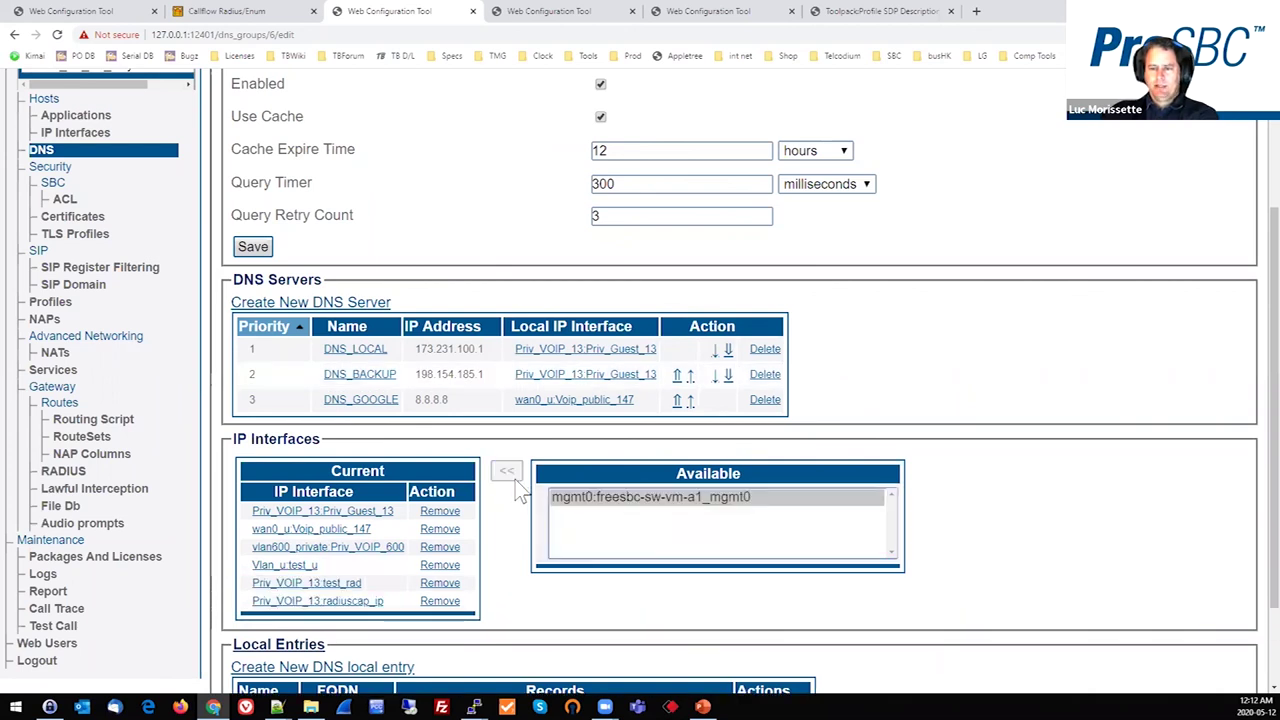
scroll(509, 531, "down", 1)
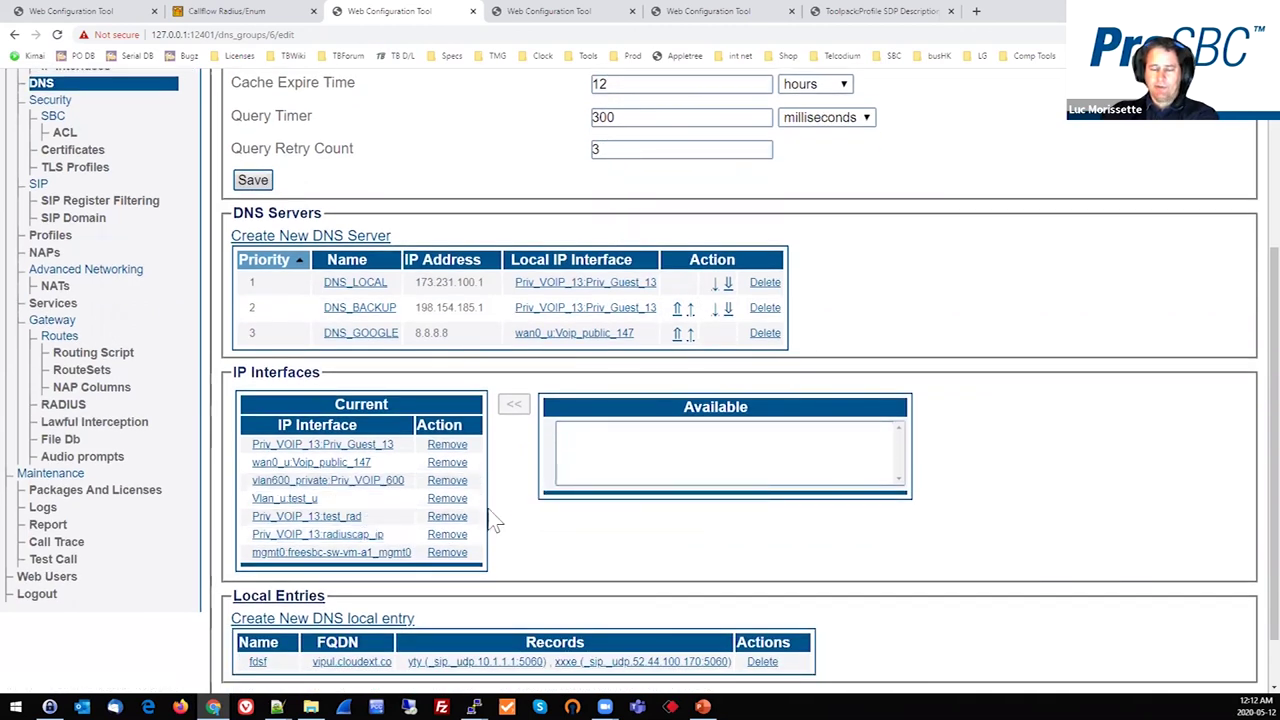
left_click(447, 552)
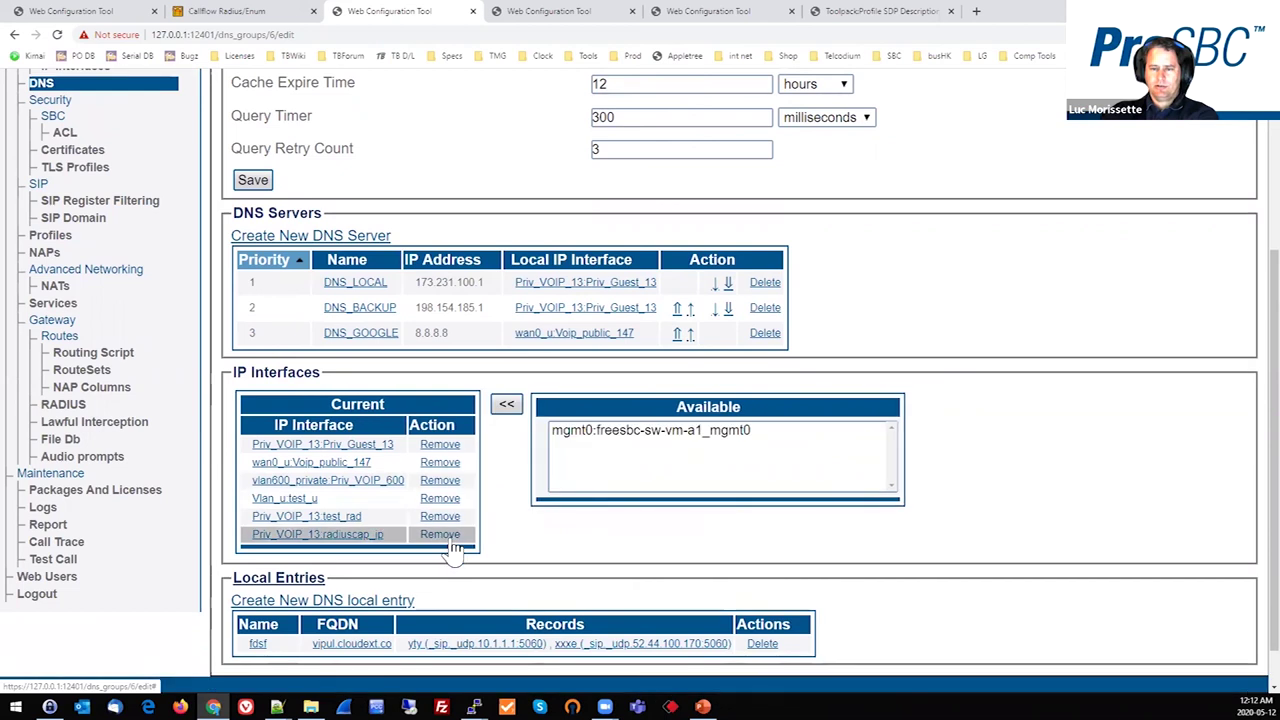
left_click(450, 534)
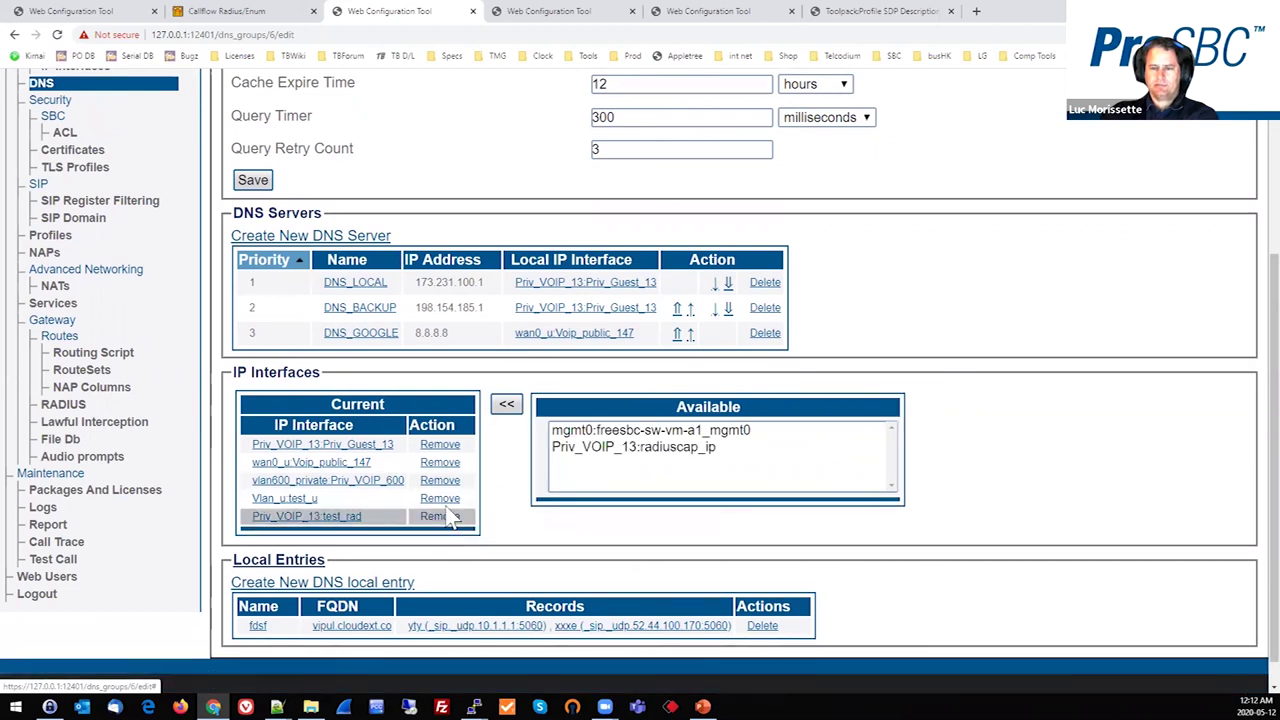
left_click(449, 516)
left_click(449, 498)
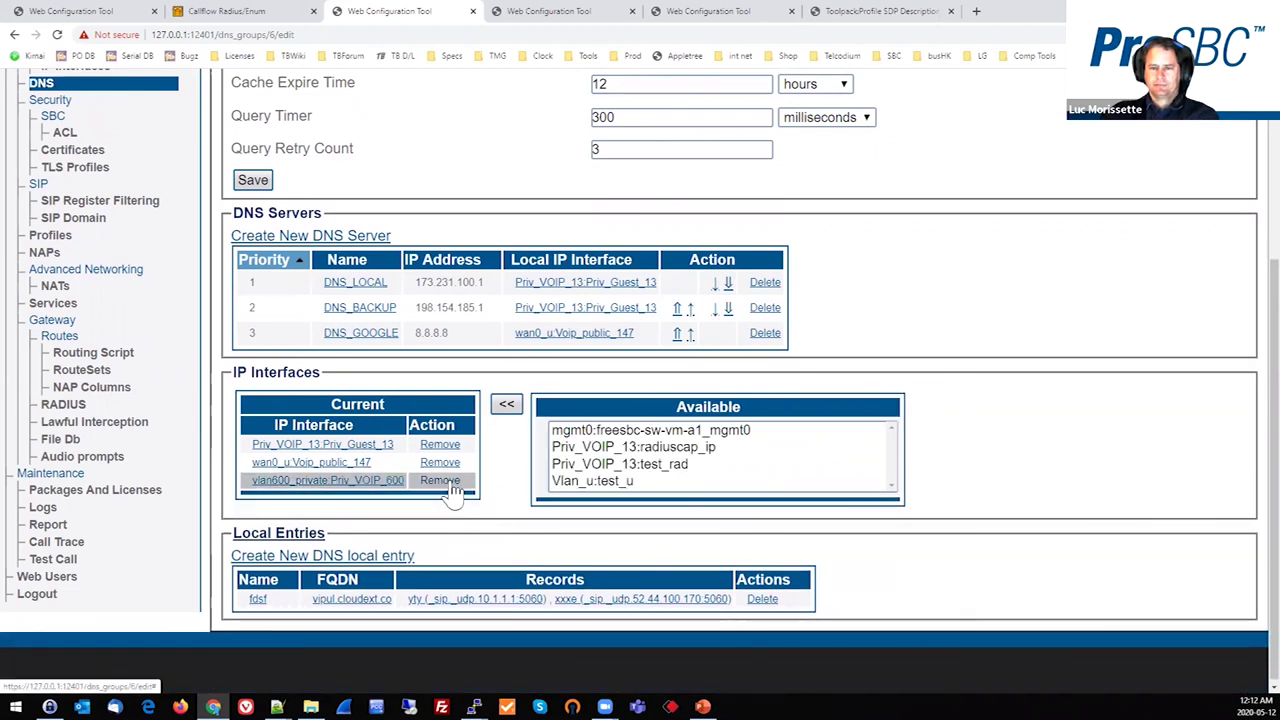
left_click(445, 481)
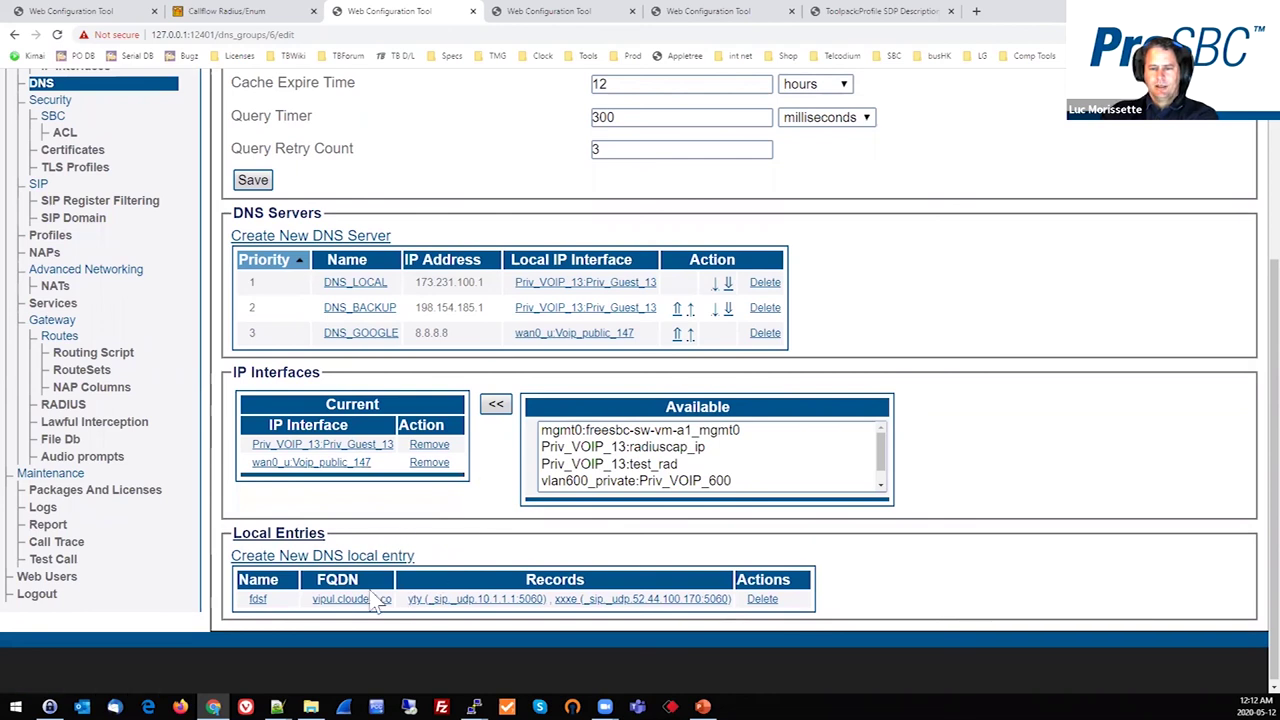
left_click_drag(236, 612, 850, 598)
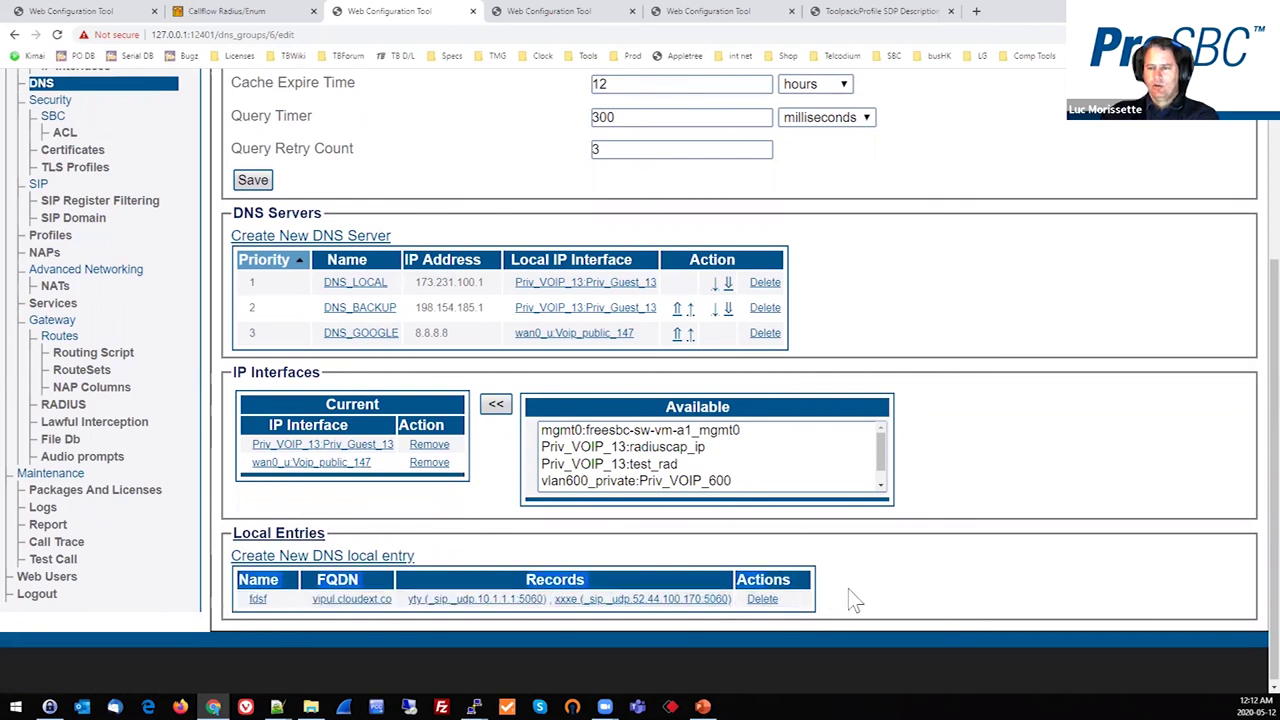
left_click(466, 551)
scroll(445, 540, "up", 1)
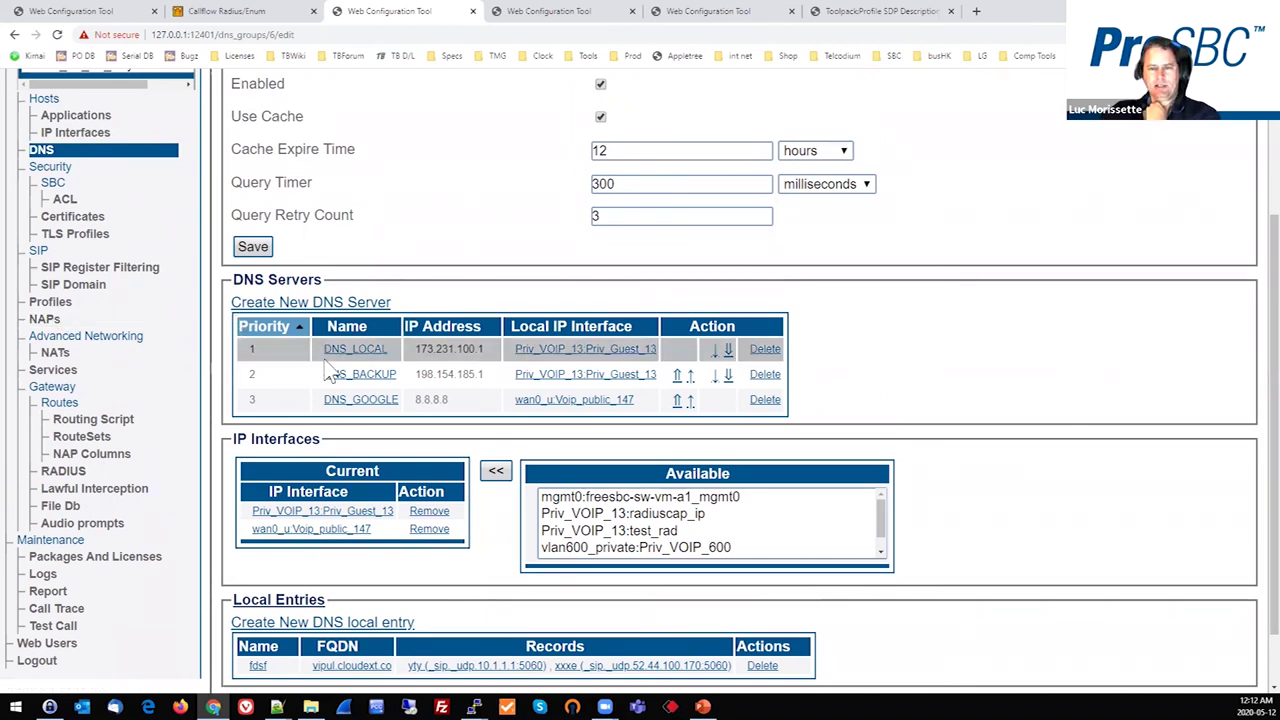
left_click_drag(320, 350, 440, 400)
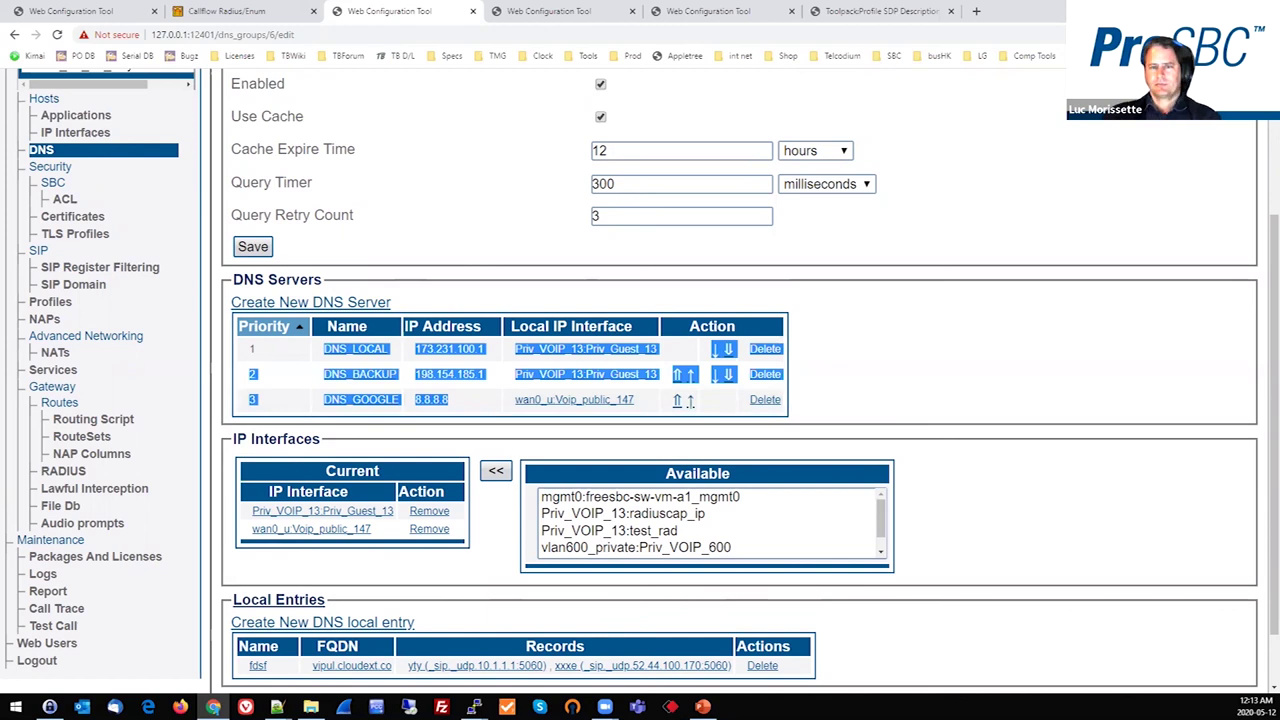
left_click(452, 196)
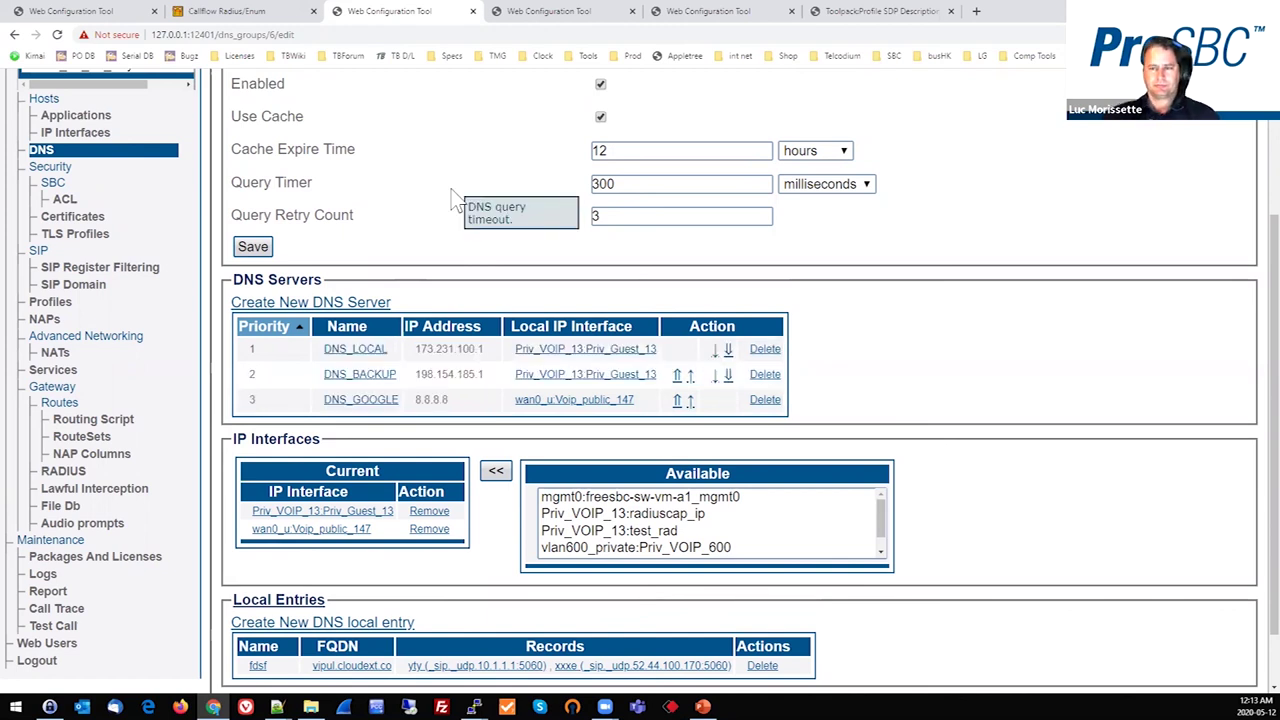